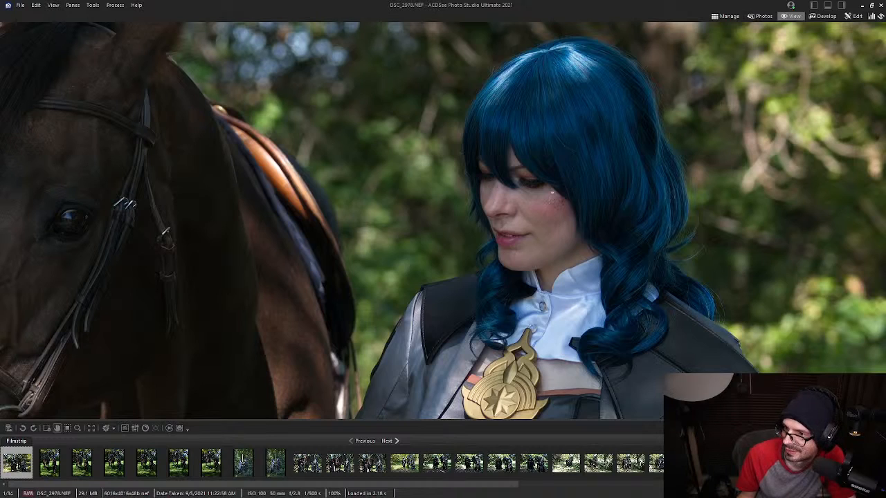
Finish the close-up check of DSC_2978.NEF and look through the following photos up to DSC_3242.NEF.
{"action": "mouse_move", "coordinate": [389, 194]}
{"action": "left_mouse_down"}
{"action": "mouse_move", "coordinate": [394, 244]}
{"action": "mouse_move", "coordinate": [395, 200]}
{"action": "left_mouse_up"}
{"action": "left_click", "coordinate": [396, 200]}
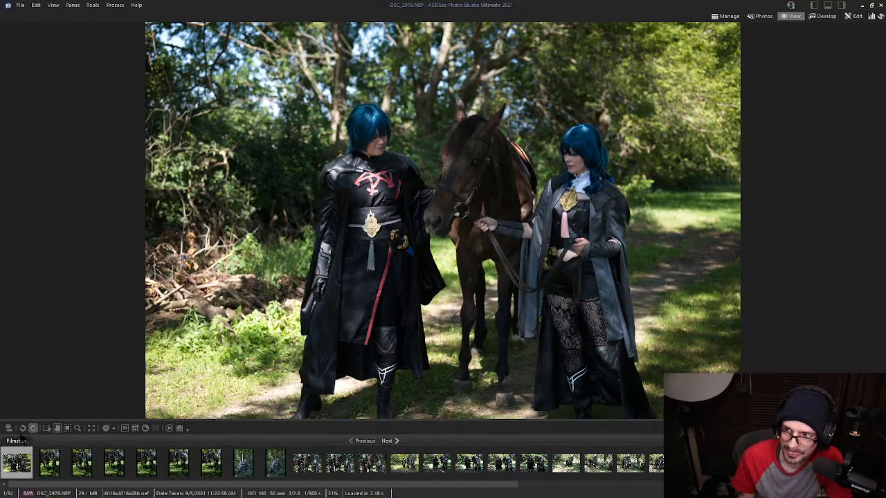
{"action": "left_click", "coordinate": [47, 469]}
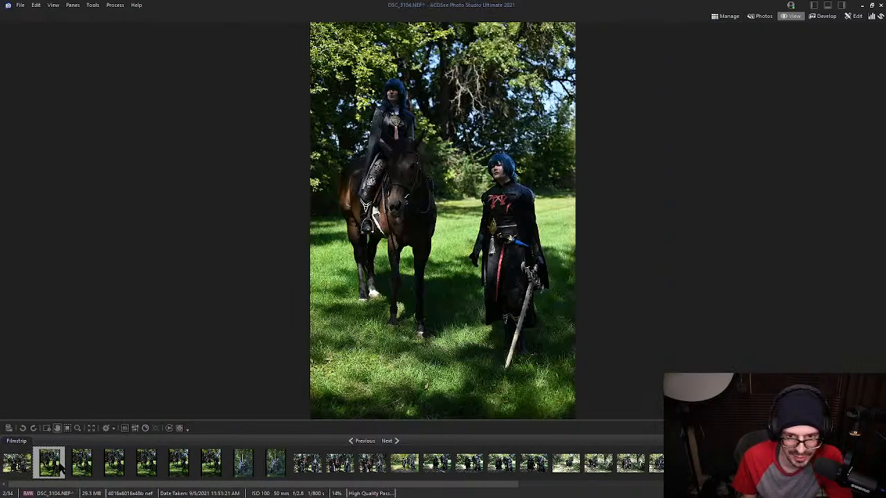
{"action": "key", "text": "Right"}
{"action": "key", "text": "Right"}
{"action": "key", "text": "Right"}
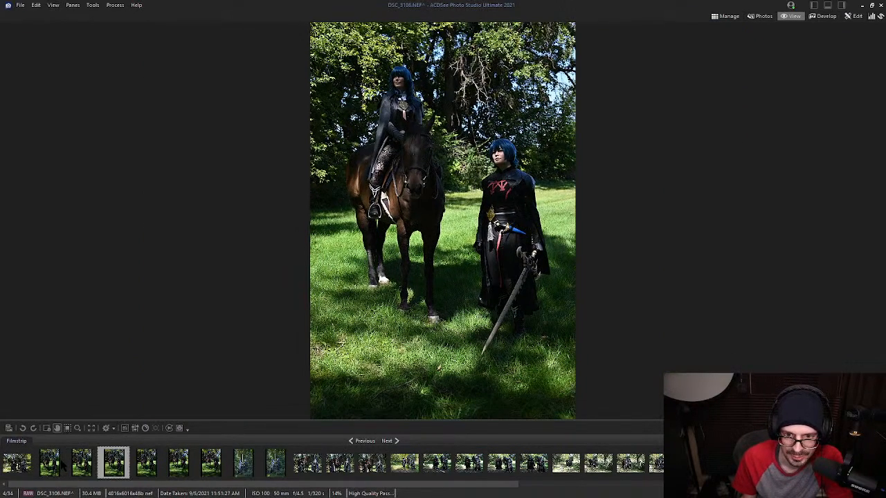
{"action": "key", "text": "Right"}
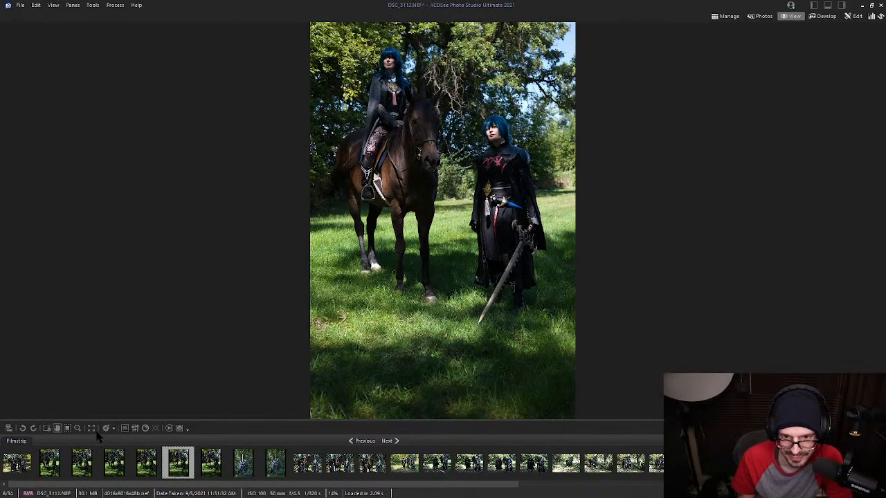
{"action": "key", "text": "Right"}
{"action": "key", "text": "Right"}
{"action": "key", "text": "Right"}
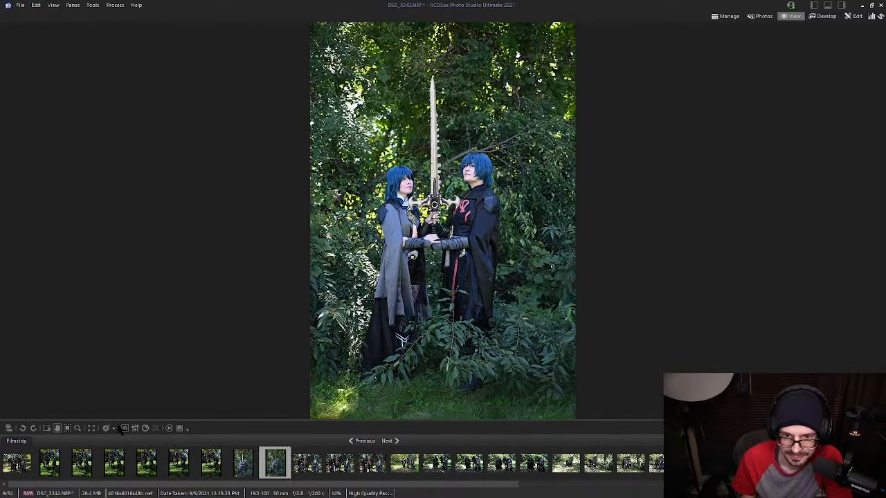
Examine both faces and the sword in DSC_3242.NEF at 100% zoom, returning to the full image.
{"action": "left_click", "coordinate": [424, 186]}
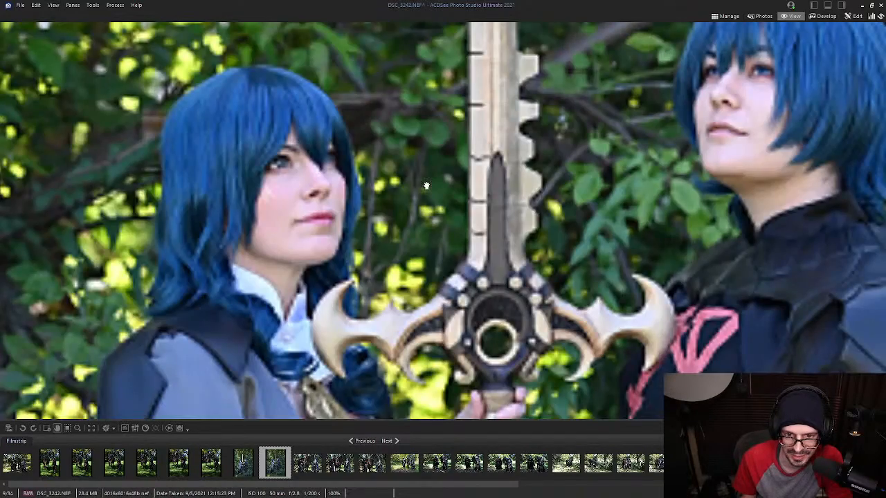
{"action": "left_click_drag", "start_coordinate": [425, 188], "coordinate": [369, 225]}
{"action": "left_click", "coordinate": [369, 225]}
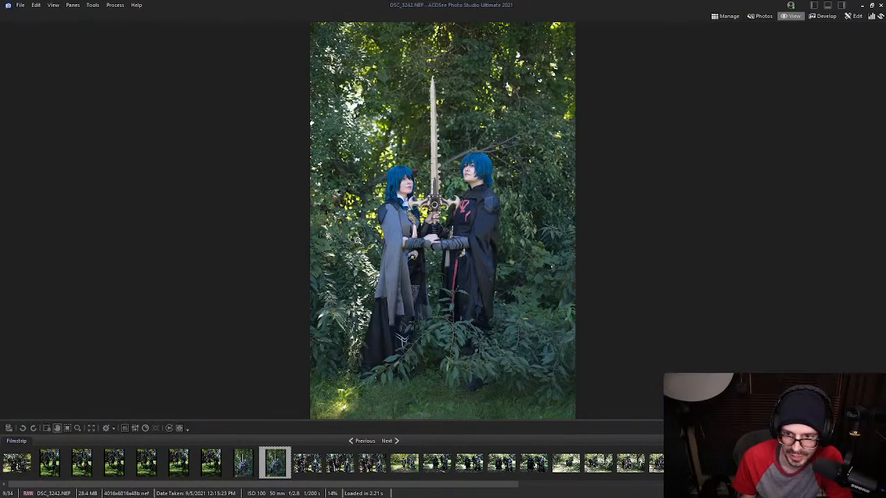
{"action": "left_click", "coordinate": [425, 188]}
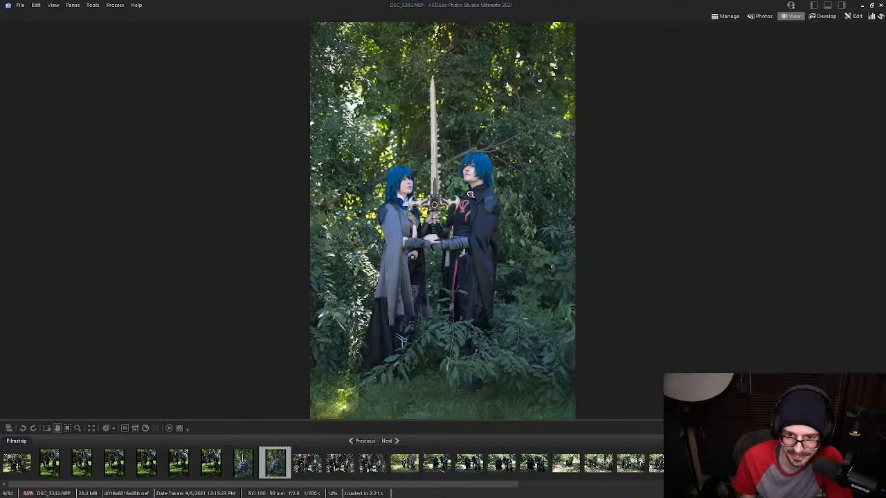
{"action": "left_click", "coordinate": [468, 195]}
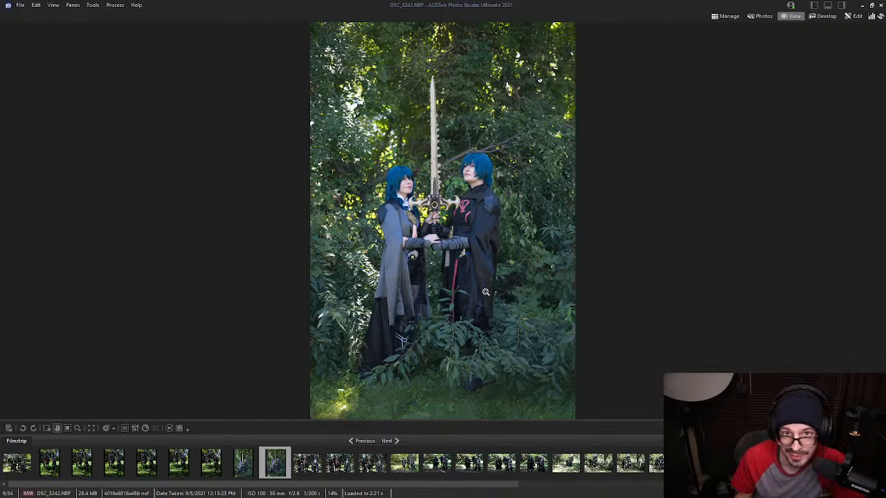
{"action": "left_click", "coordinate": [482, 164]}
{"action": "left_click_drag", "start_coordinate": [454, 188], "coordinate": [659, 131]}
{"action": "left_click", "coordinate": [659, 132]}
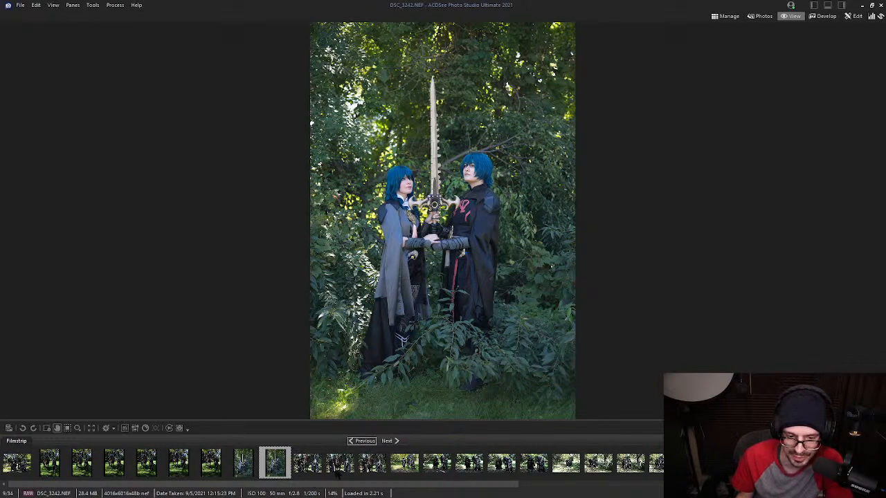
Open IMG_3240.CR3 and inspect the face of the person holding the reins at 100% zoom.
{"action": "left_click", "coordinate": [308, 471]}
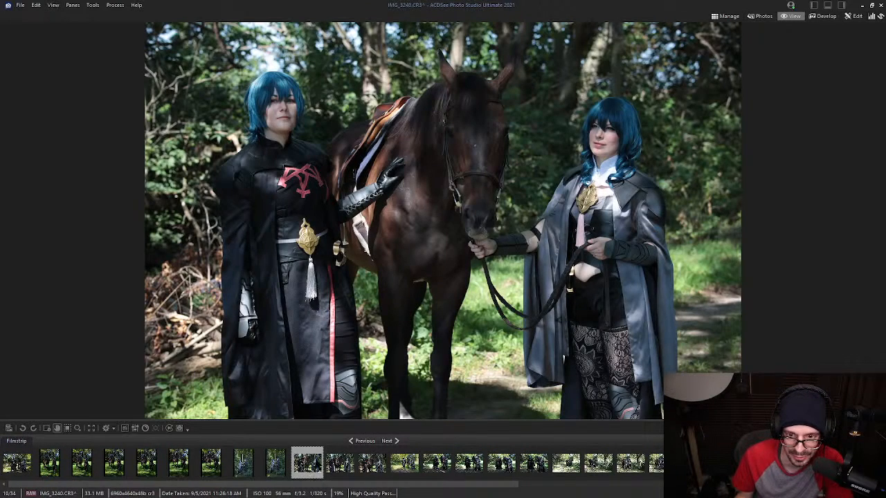
{"action": "left_click", "coordinate": [613, 131]}
{"action": "left_click_drag", "start_coordinate": [607, 133], "coordinate": [564, 149]}
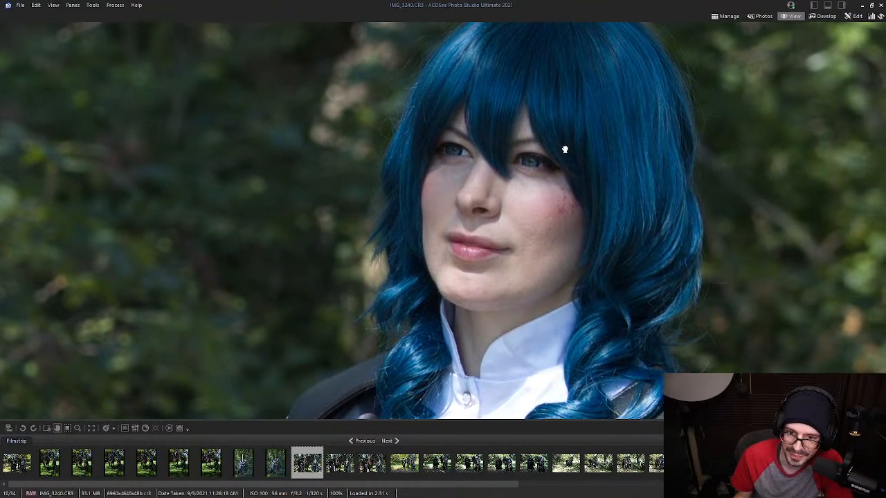
{"action": "left_click", "coordinate": [563, 149]}
Go to IMG_3242.CR3 and check the sharpness of the same person's face at 100% zoom.
{"action": "key", "text": "Right"}
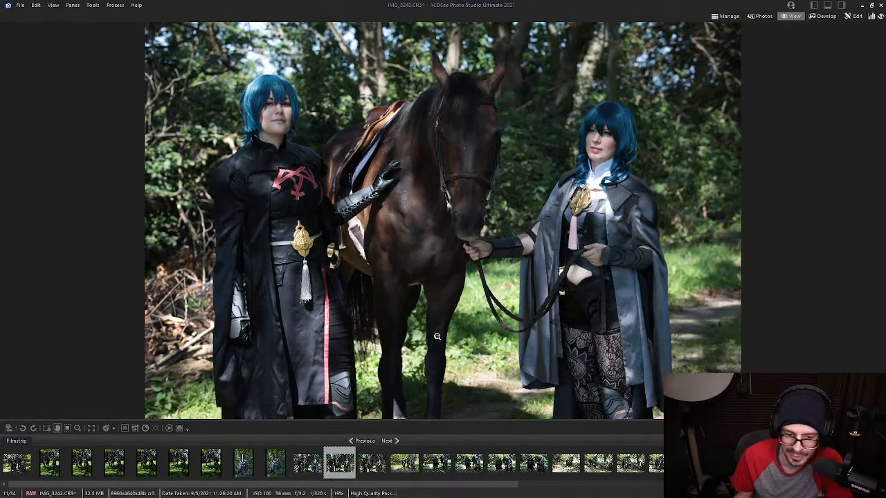
{"action": "left_click", "coordinate": [603, 131]}
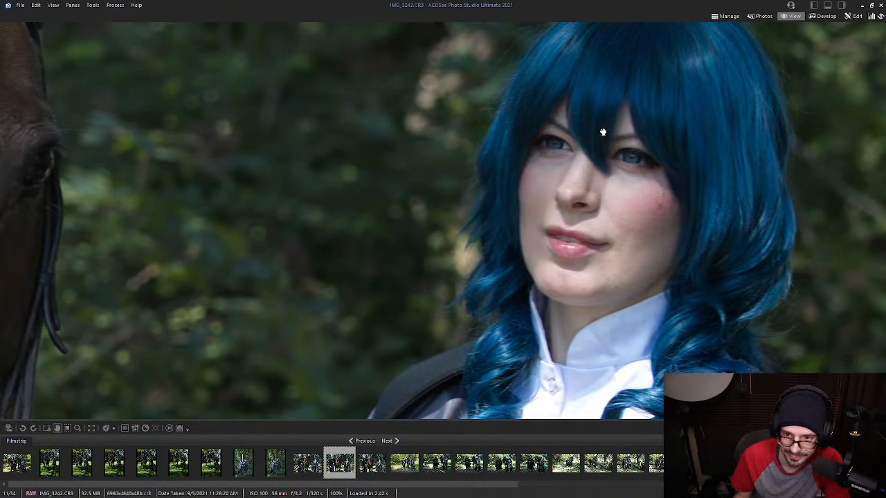
{"action": "left_click_drag", "start_coordinate": [593, 134], "coordinate": [589, 148]}
{"action": "left_click", "coordinate": [589, 149]}
View IMG_3245.CR3 and examine the face beside the horse's head at 100% zoom.
{"action": "key", "text": "Right"}
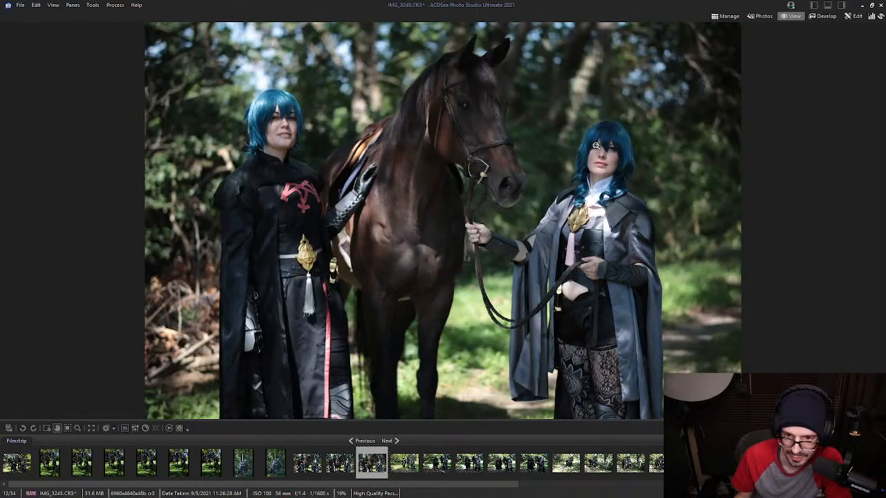
{"action": "left_click", "coordinate": [623, 150]}
{"action": "left_click_drag", "start_coordinate": [623, 151], "coordinate": [467, 253]}
{"action": "left_click", "coordinate": [573, 172]}
{"action": "left_click", "coordinate": [566, 164]}
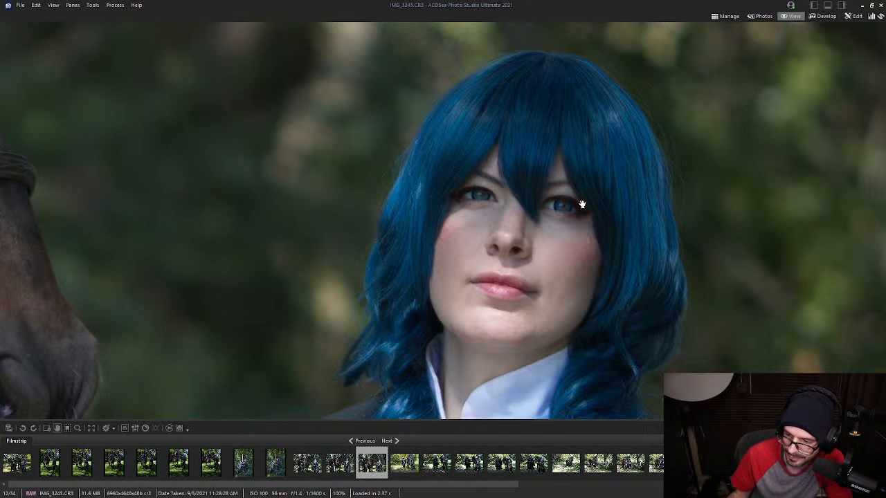
{"action": "left_click", "coordinate": [398, 216]}
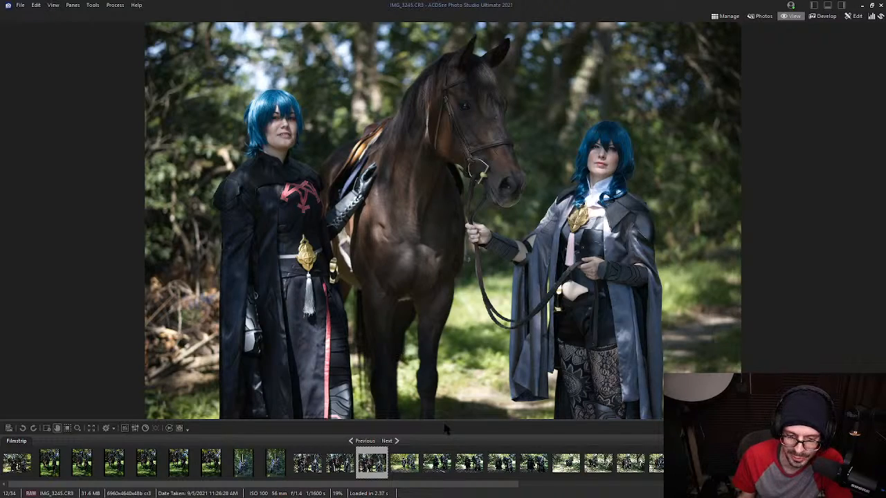
Look through the walking photos with the horse and the first sword portraits, from IMG_3247.CR3 to IMG_3488.CR3.
{"action": "key", "text": "Right"}
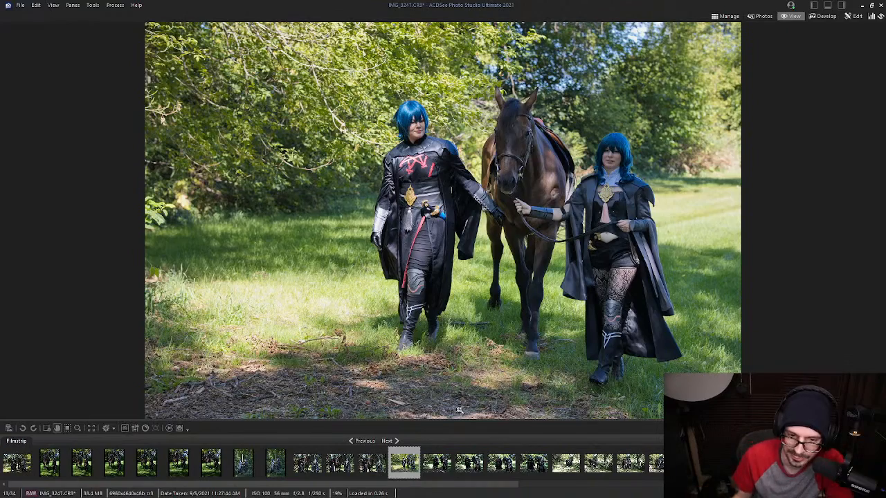
{"action": "key", "text": "Right"}
{"action": "key", "text": "Right"}
{"action": "key", "text": "Right"}
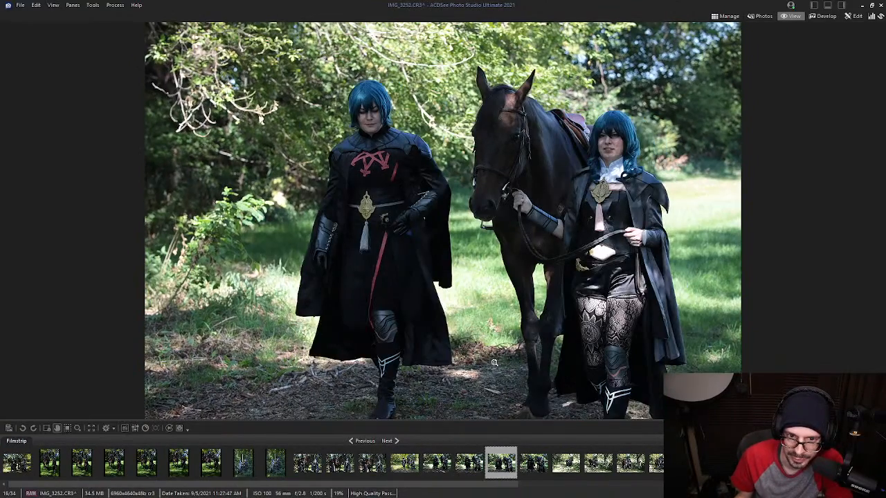
{"action": "key", "text": "Right"}
{"action": "key", "text": "Right"}
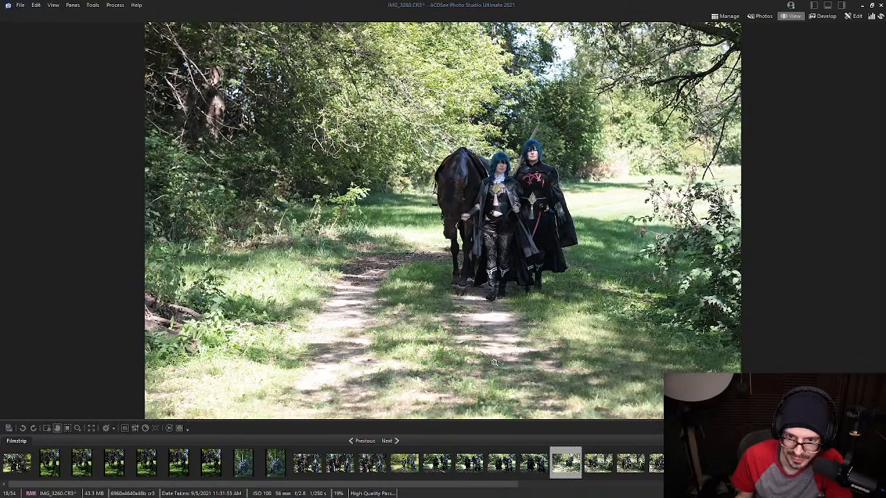
{"action": "key", "text": "Right"}
{"action": "key", "text": "Right"}
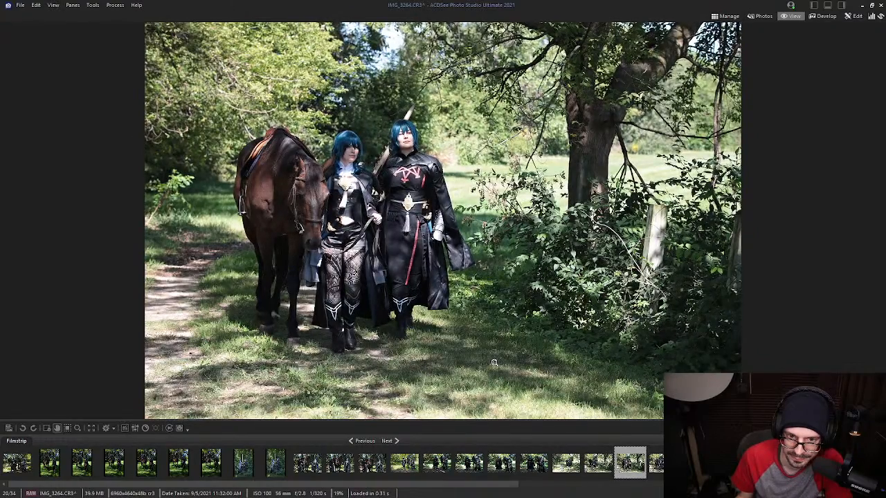
{"action": "key", "text": "Right"}
{"action": "key", "text": "Right"}
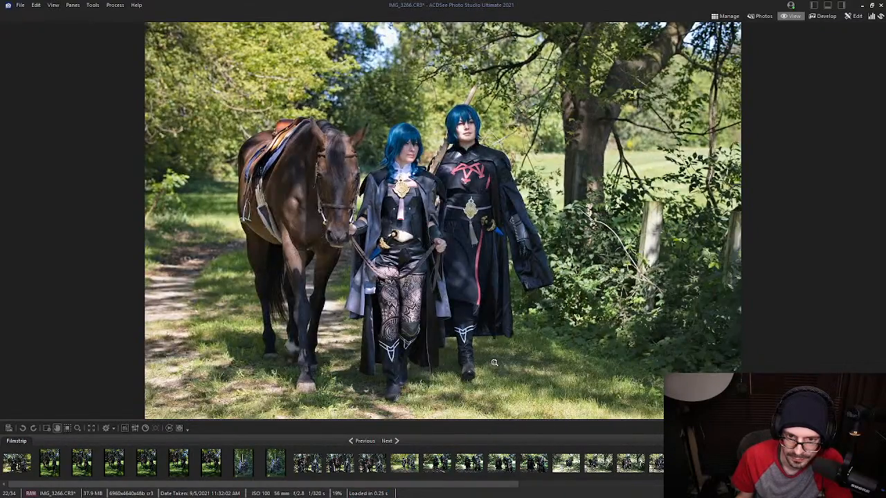
{"action": "key", "text": "Right"}
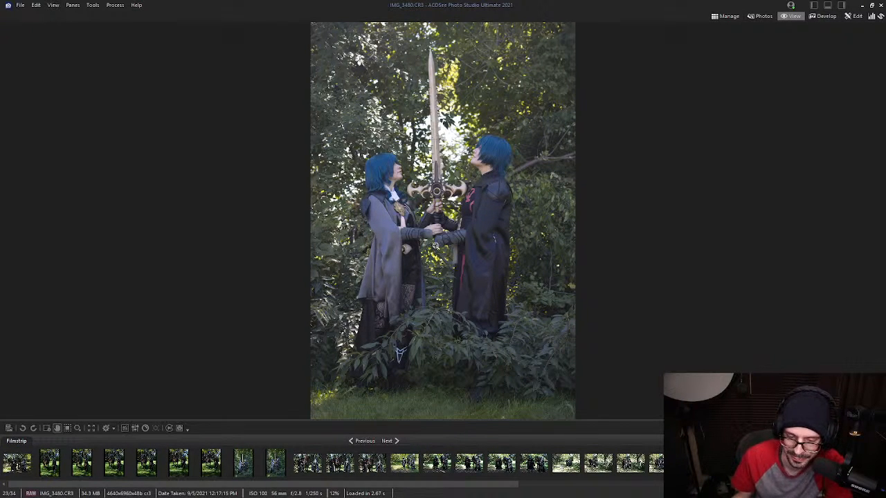
{"action": "scroll", "coordinate": [437, 245], "scroll_direction": "down", "scroll_amount": 2}
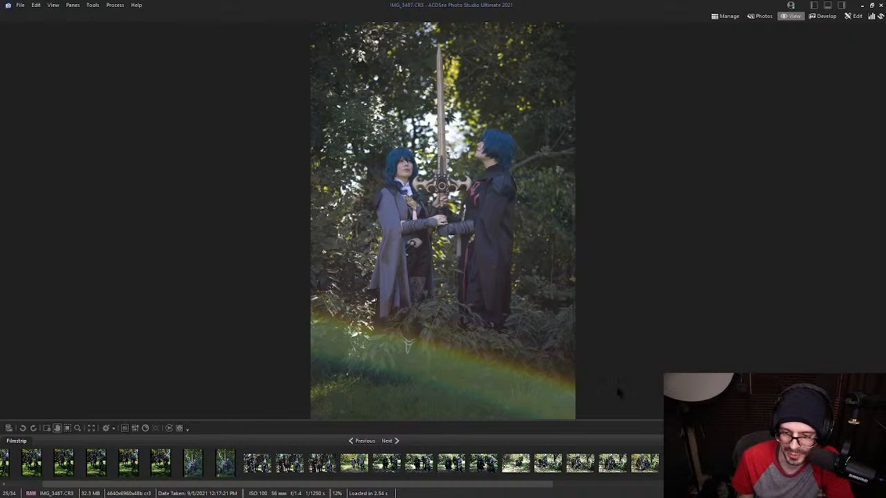
{"action": "scroll", "coordinate": [616, 391], "scroll_direction": "down", "scroll_amount": 1}
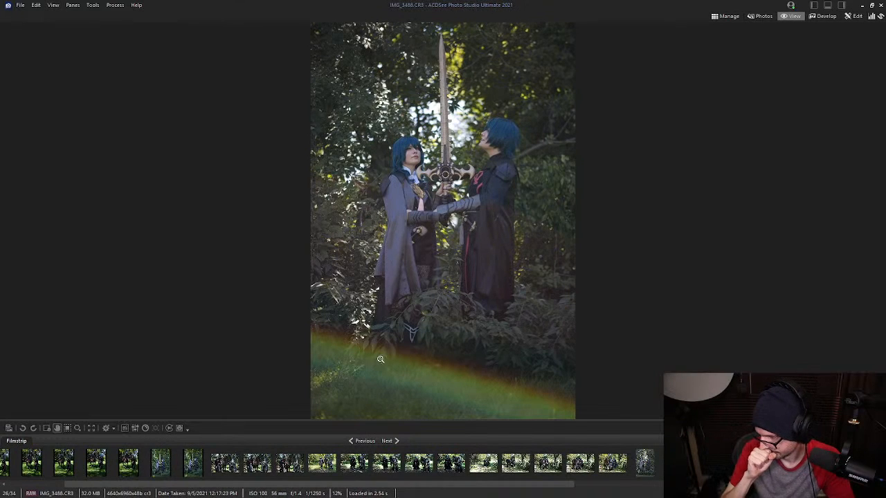
Open IMG_3490.CR3 and inspect the face of the person in black at full size.
{"action": "scroll", "coordinate": [380, 360], "scroll_direction": "down", "scroll_amount": 1}
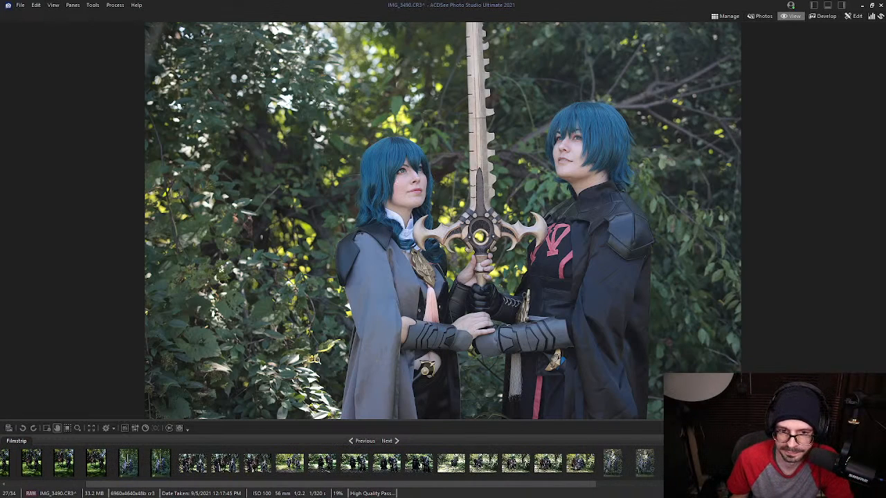
{"action": "left_click", "coordinate": [586, 147]}
{"action": "left_click_drag", "start_coordinate": [578, 144], "coordinate": [520, 170]}
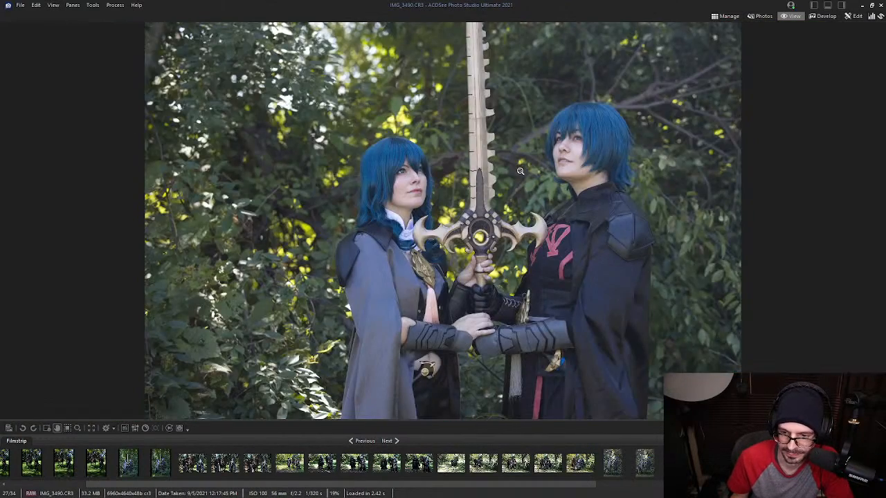
Open the vertical sword portrait IMG_3498.CR3 and examine the faces at 100% zoom.
{"action": "scroll", "coordinate": [530, 191], "scroll_direction": "down", "scroll_amount": 1}
{"action": "left_click_drag", "start_coordinate": [514, 484], "coordinate": [624, 488]}
{"action": "left_click", "coordinate": [618, 462]}
{"action": "left_click_drag", "start_coordinate": [490, 123], "coordinate": [467, 106]}
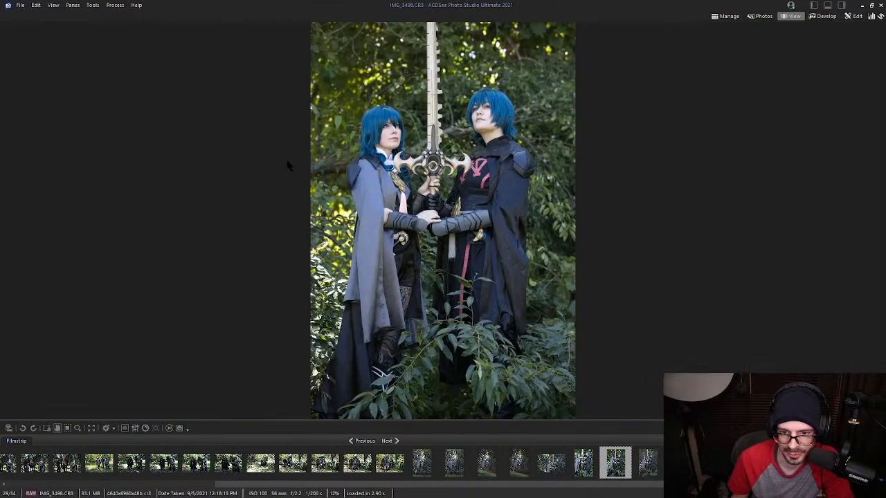
{"action": "left_click_drag", "start_coordinate": [384, 136], "coordinate": [291, 248]}
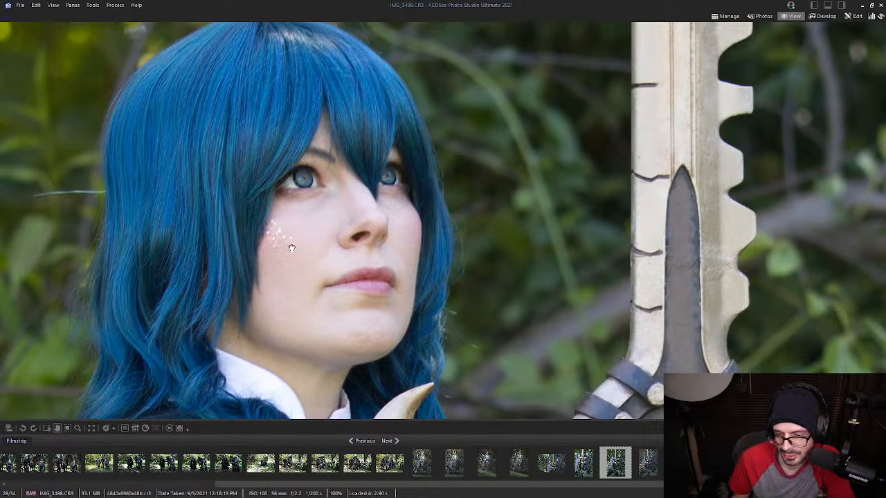
{"action": "left_click_drag", "start_coordinate": [291, 248], "coordinate": [281, 248]}
{"action": "left_click", "coordinate": [281, 248]}
Check the face of the person in grey in IMG_3499.CR3 at 100% zoom and move on to IMG_3500.CR3.
{"action": "scroll", "coordinate": [514, 306], "scroll_direction": "down", "scroll_amount": 1}
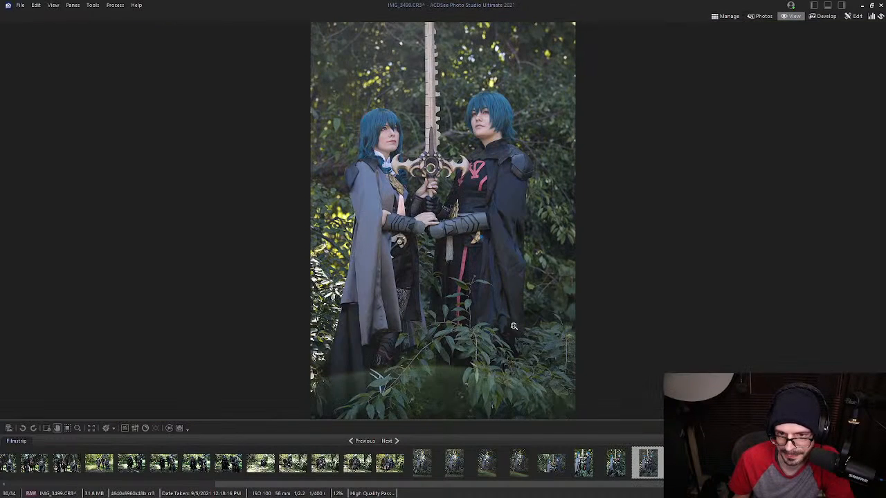
{"action": "left_click", "coordinate": [394, 136]}
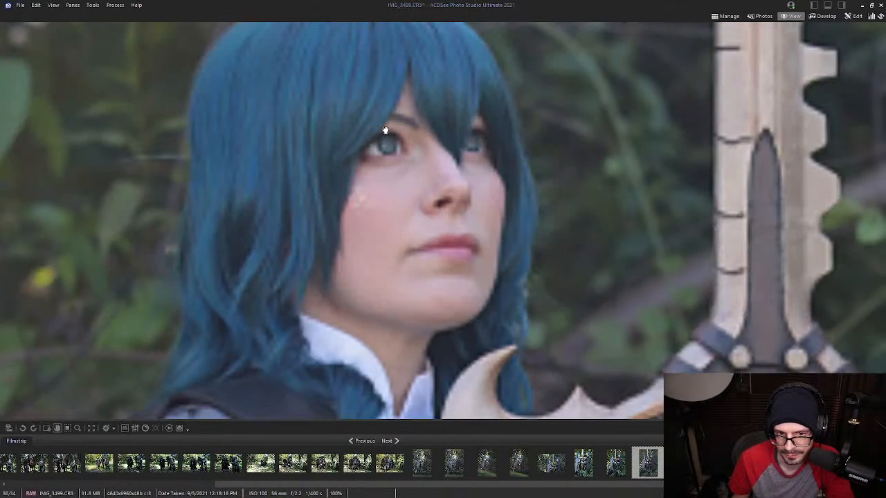
{"action": "scroll", "coordinate": [374, 136], "scroll_direction": "down", "scroll_amount": 1}
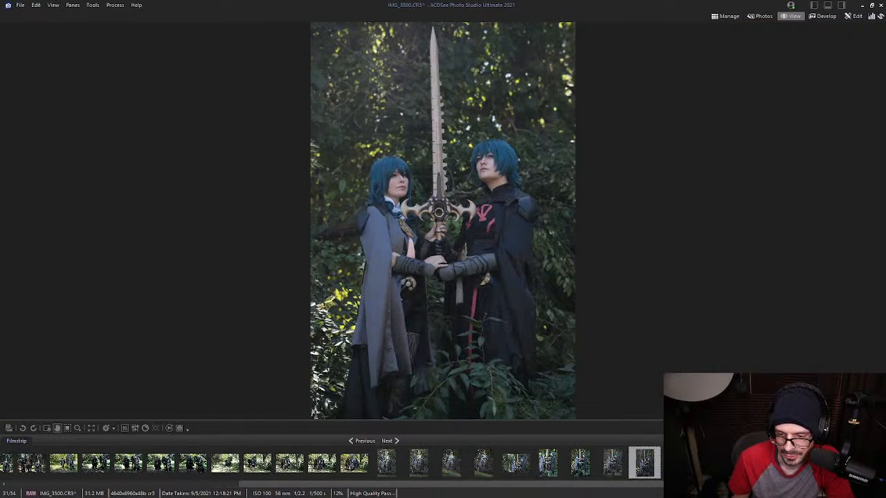
Return to the walking photos with the horse and view IMG_3247.CR3, IMG_3250.CR3 and IMG_3251.CR3 in turn.
{"action": "left_click_drag", "start_coordinate": [350, 484], "coordinate": [151, 488]}
{"action": "left_click", "coordinate": [352, 463]}
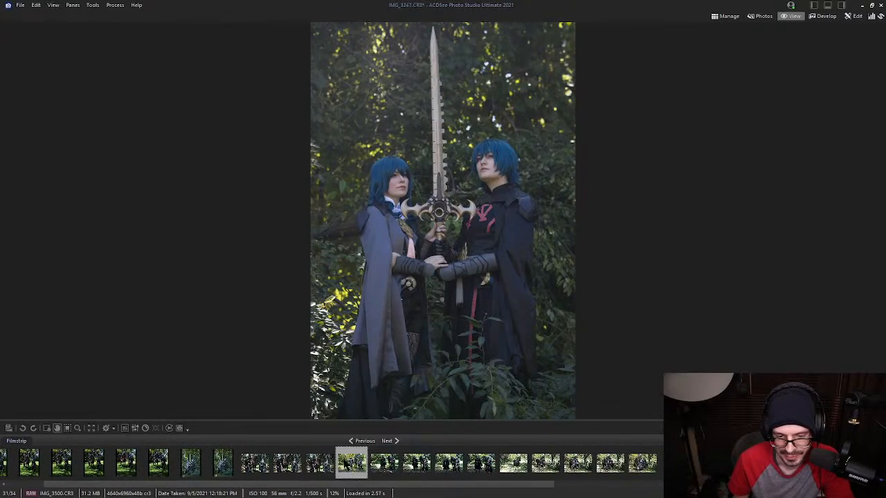
{"action": "left_click", "coordinate": [386, 465]}
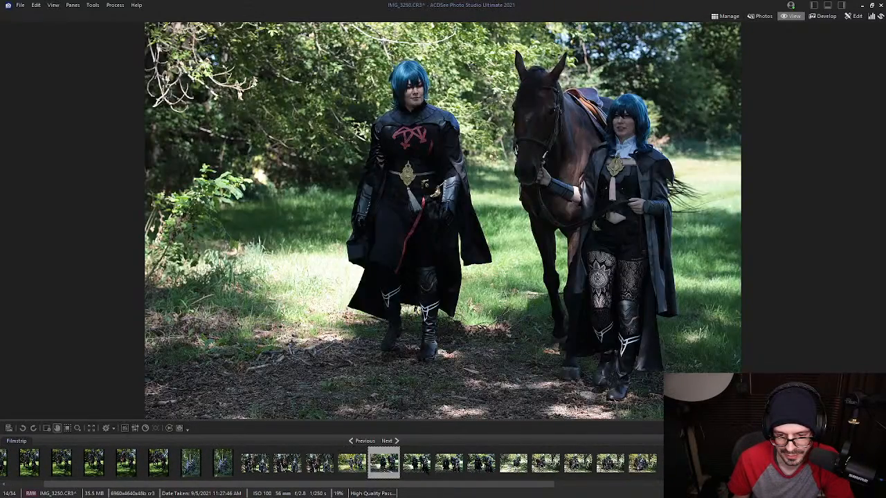
{"action": "left_click", "coordinate": [414, 470]}
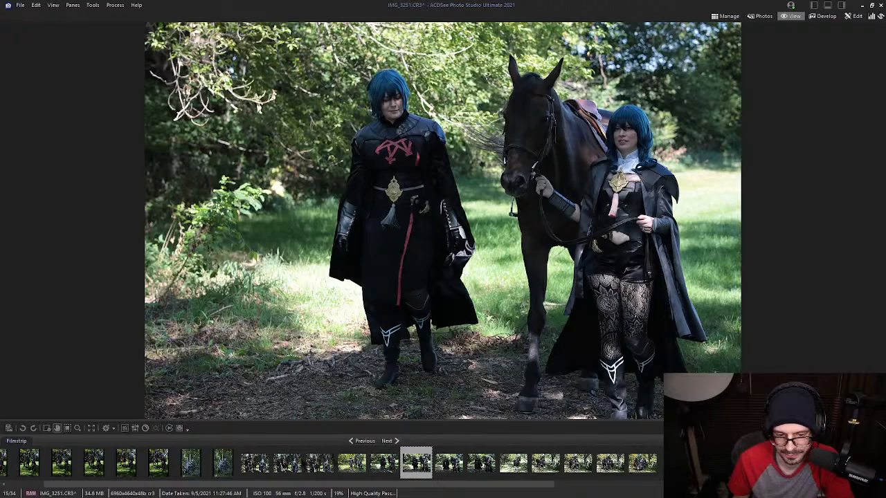
View the walking photos IMG_3247.CR3, IMG_3260.CR3 and IMG_3263.CR3 in turn.
{"action": "left_click", "coordinate": [352, 464]}
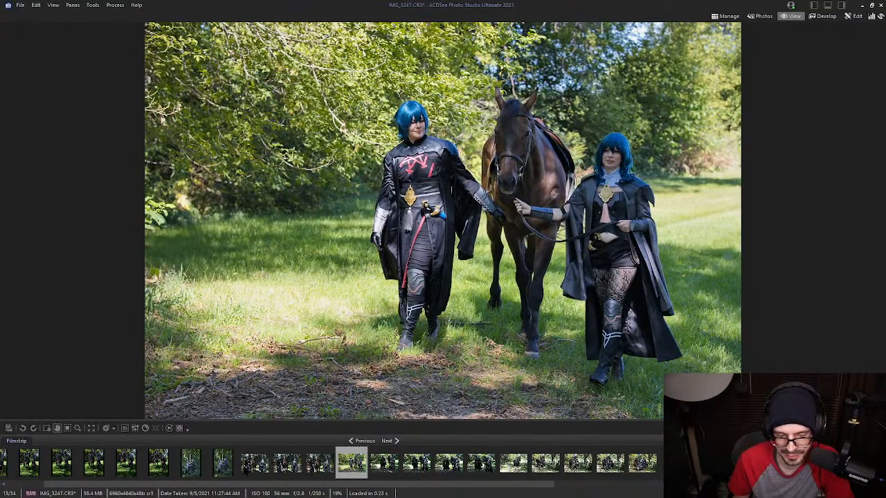
{"action": "left_click", "coordinate": [513, 465]}
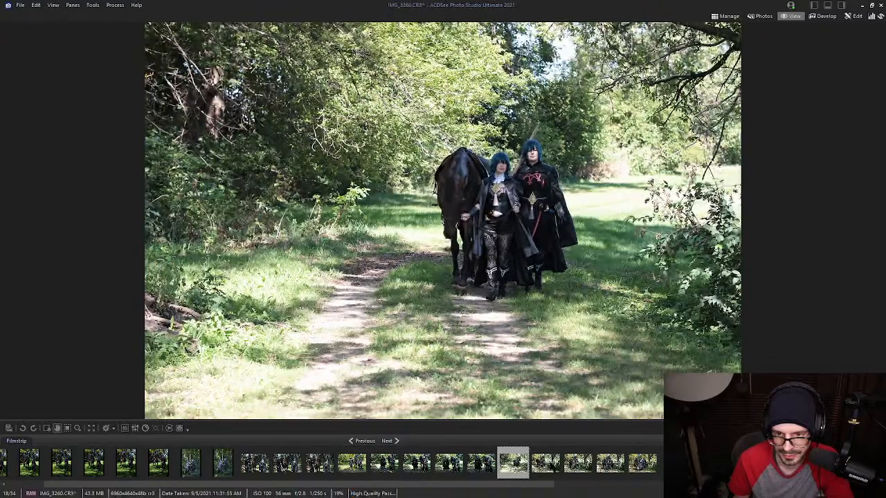
{"action": "left_click", "coordinate": [555, 468]}
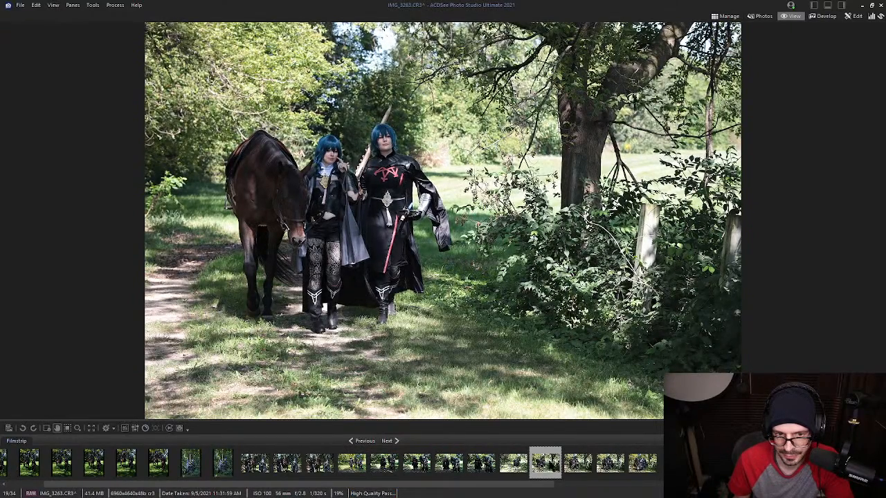
Advance to IMG_3266.CR3 and check both faces at 100% zoom, returning to the full-image view.
{"action": "key", "text": "Right"}
{"action": "key", "text": "Right"}
{"action": "key", "text": "Right"}
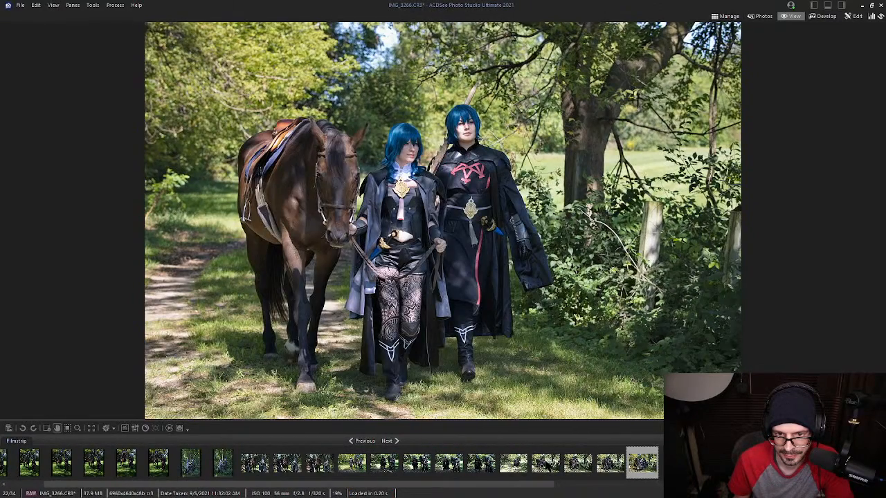
{"action": "left_click", "coordinate": [461, 129]}
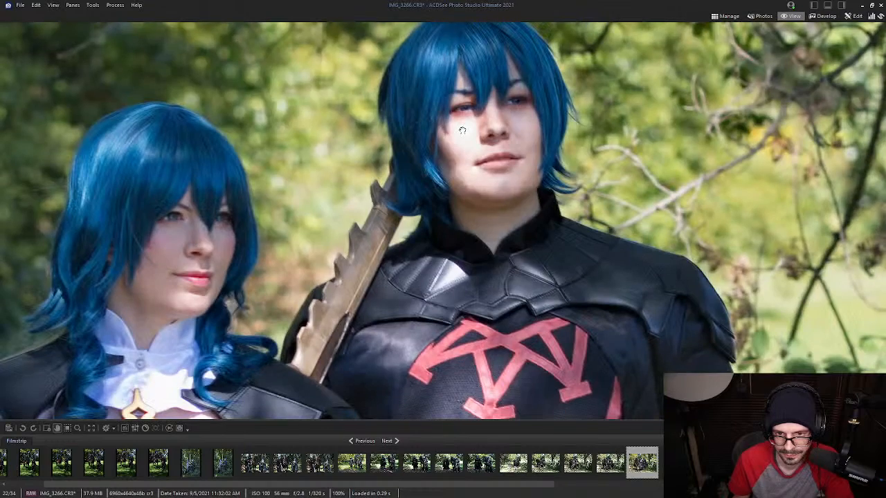
{"action": "left_click", "coordinate": [461, 130]}
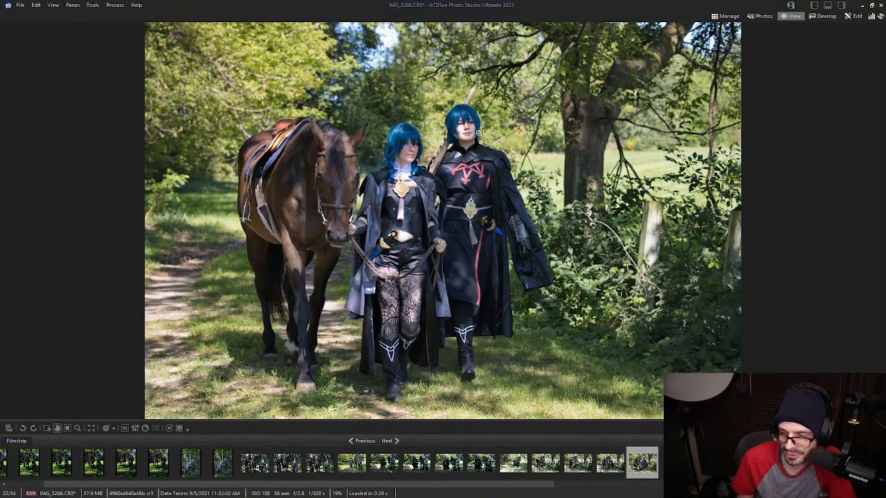
View the vertical raised-sword portraits from IMG_3480.CR3 through IMG_3488.CR3 one after another.
{"action": "left_click", "coordinate": [674, 464]}
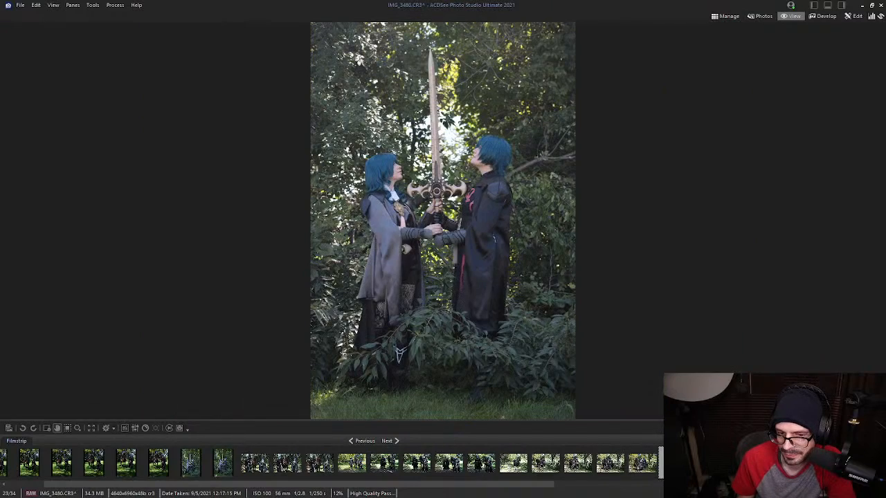
{"action": "key", "text": "Right"}
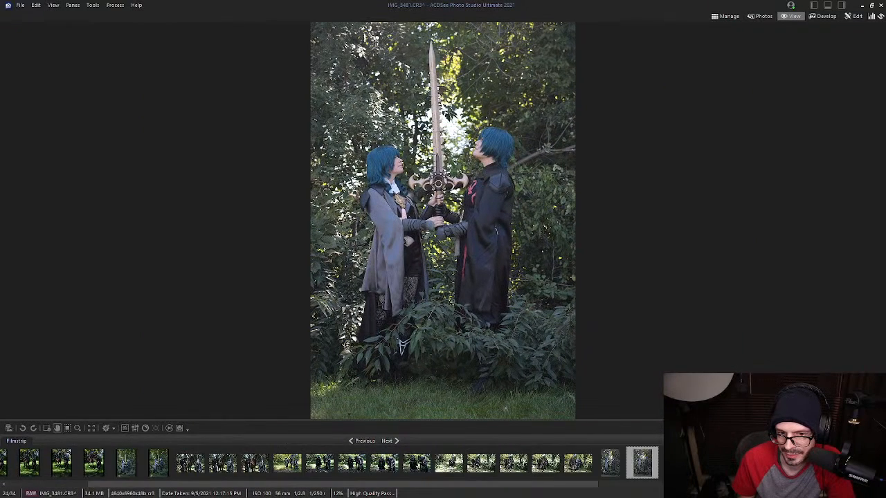
{"action": "key", "text": "Right"}
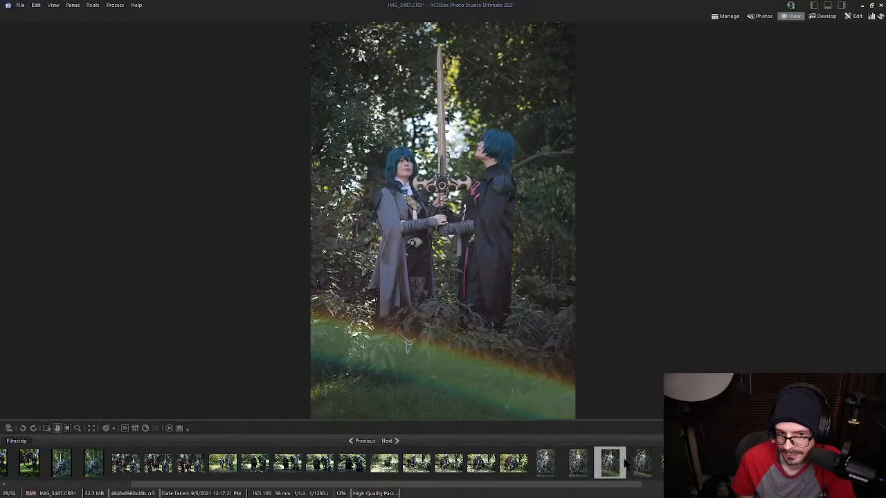
{"action": "left_click", "coordinate": [638, 466]}
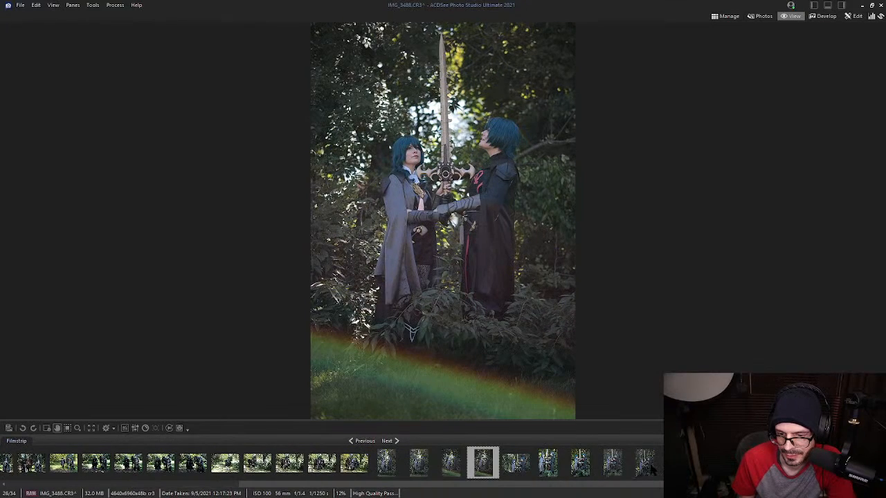
Return to the walking photo IMG_3266.CR3 and go back through the series to IMG_3260.CR3.
{"action": "scroll", "coordinate": [632, 476], "scroll_direction": "up", "scroll_amount": 4}
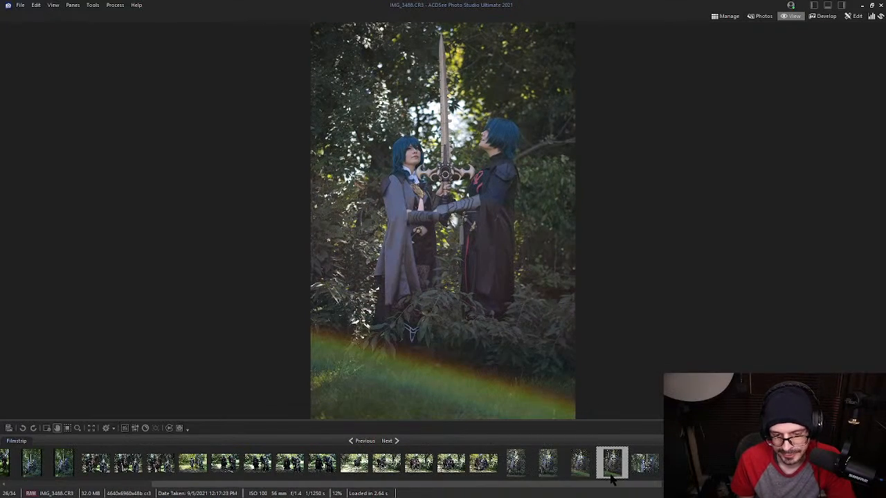
{"action": "left_click", "coordinate": [478, 463]}
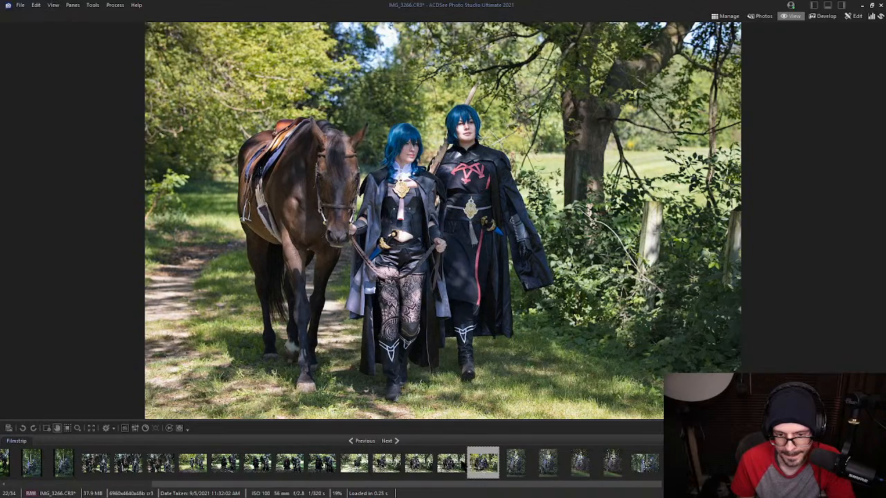
{"action": "left_click", "coordinate": [450, 462]}
{"action": "left_click", "coordinate": [386, 462]}
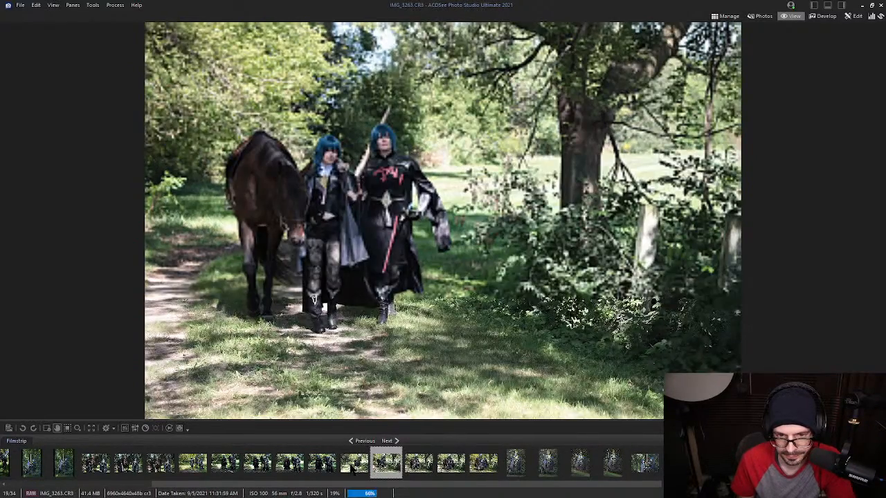
{"action": "left_click", "coordinate": [359, 471]}
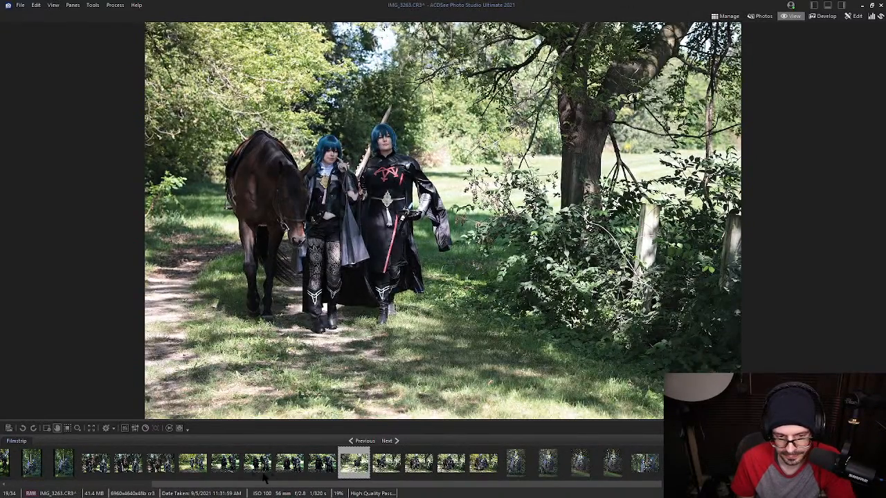
Compare the vertical horseback shots DSC_3112.NEF, DSC_3111.NEF and DSC_3104.NEF, ending on DSC_3112.NEF.
{"action": "scroll", "coordinate": [291, 473], "scroll_direction": "up", "scroll_amount": 5}
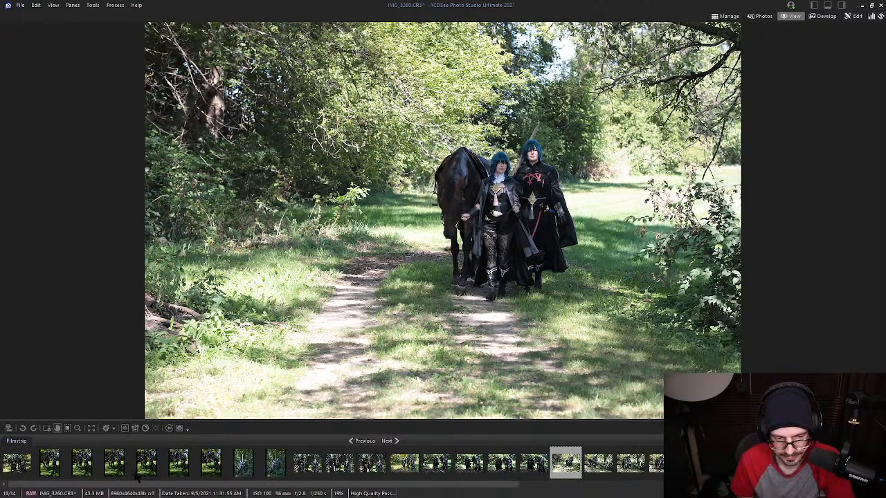
{"action": "left_click", "coordinate": [207, 473]}
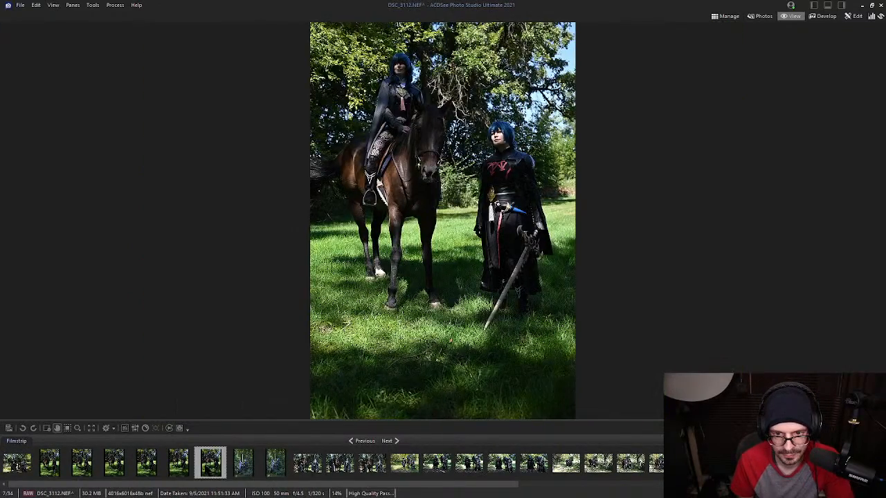
{"action": "left_click", "coordinate": [184, 469]}
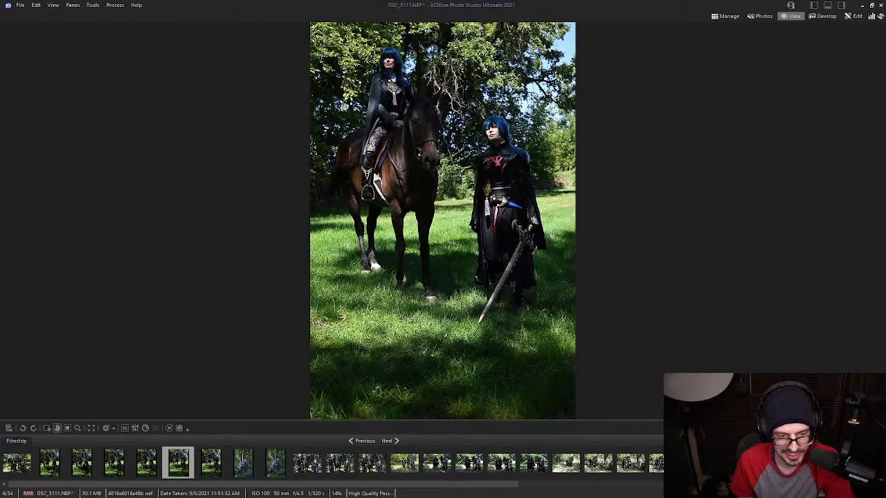
{"action": "left_click", "coordinate": [49, 464]}
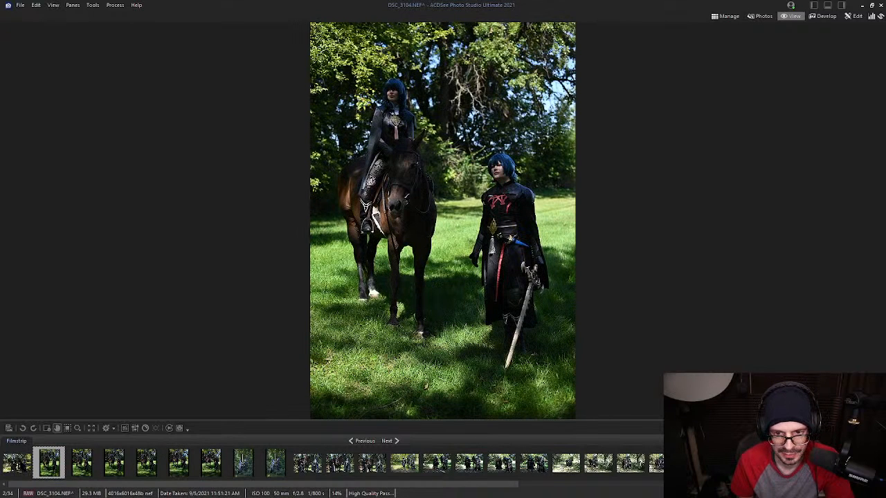
{"action": "left_click", "coordinate": [173, 469]}
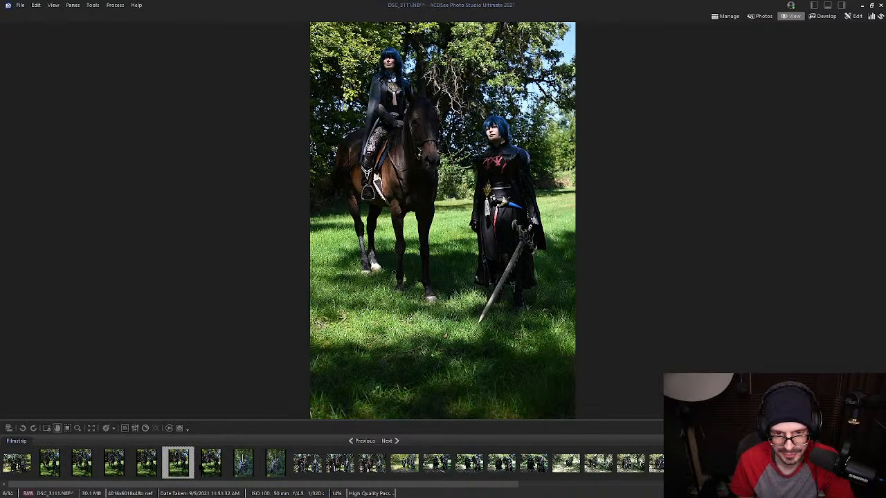
{"action": "left_click", "coordinate": [207, 470]}
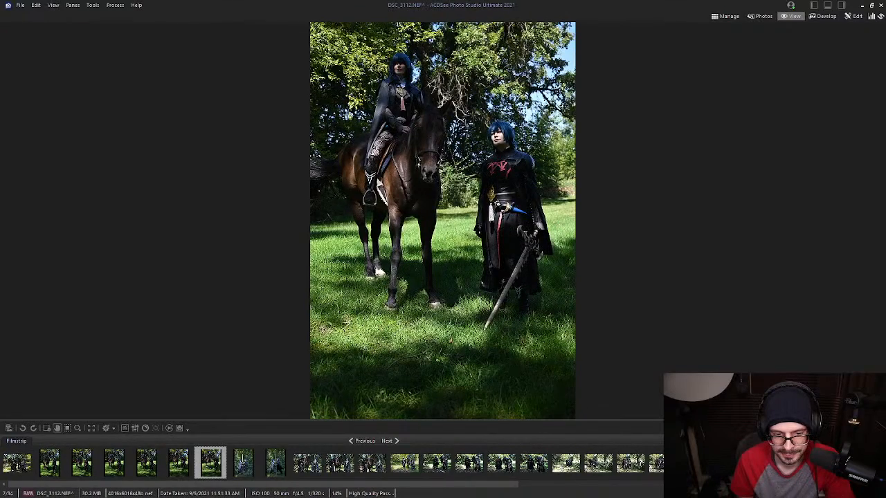
Open IMG_3240.CR3 and examine the face of the person in grey at 100% zoom.
{"action": "left_click", "coordinate": [274, 469]}
{"action": "left_click", "coordinate": [306, 465]}
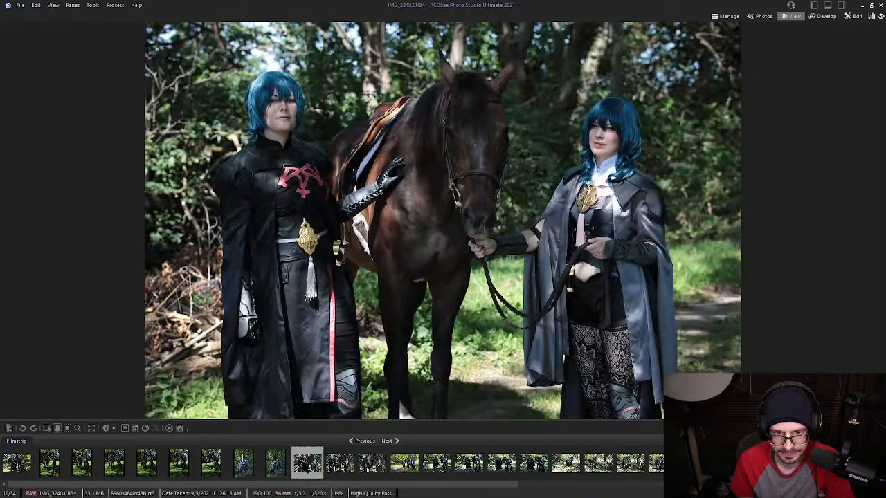
{"action": "left_click", "coordinate": [608, 137]}
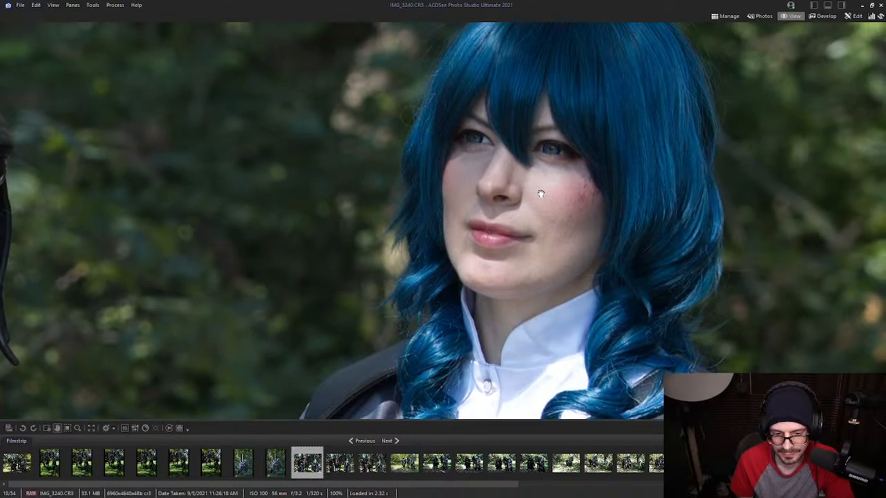
{"action": "left_click", "coordinate": [542, 194]}
Compare IMG_3242.CR3 with IMG_3245.CR3 by switching between them, ending on IMG_3245.CR3.
{"action": "key", "text": "Right"}
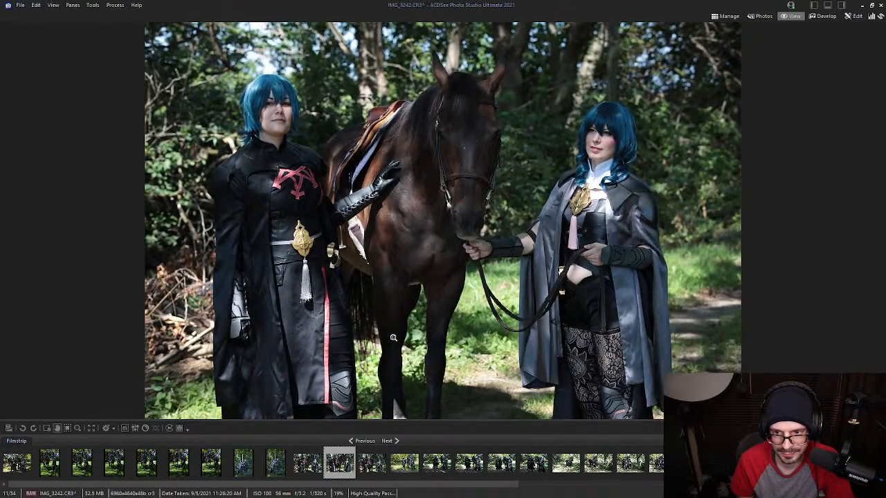
{"action": "key", "text": "Right"}
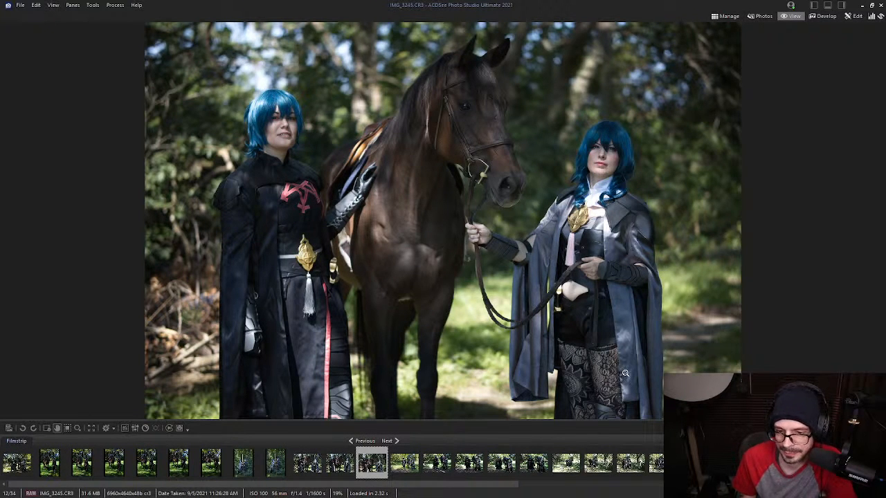
{"action": "key", "text": "Left"}
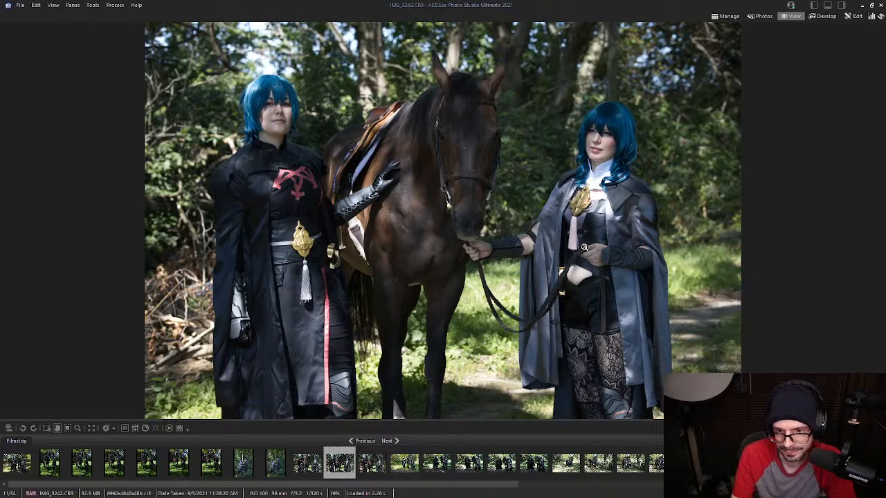
{"action": "left_click", "coordinate": [387, 441]}
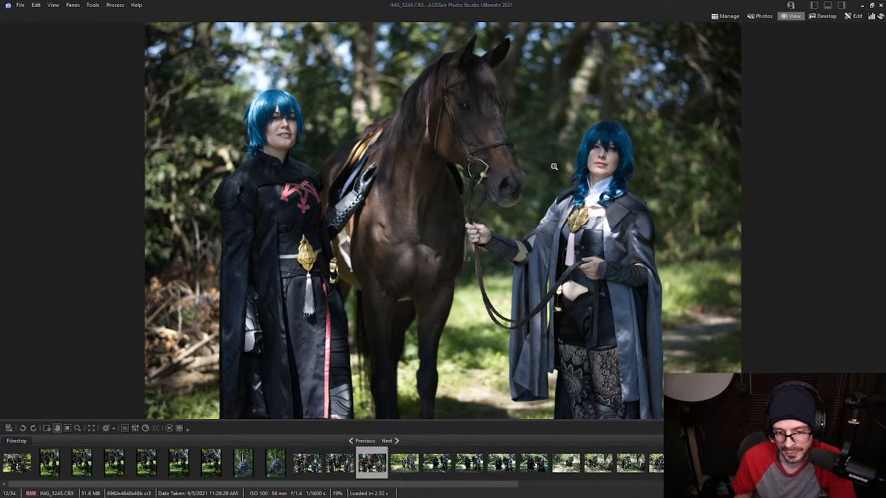
{"action": "left_click", "coordinate": [339, 464]}
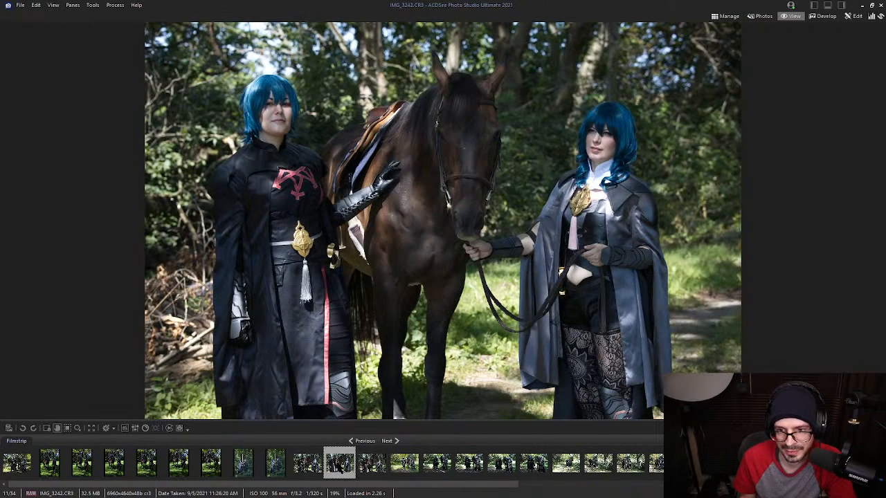
{"action": "left_click", "coordinate": [374, 464]}
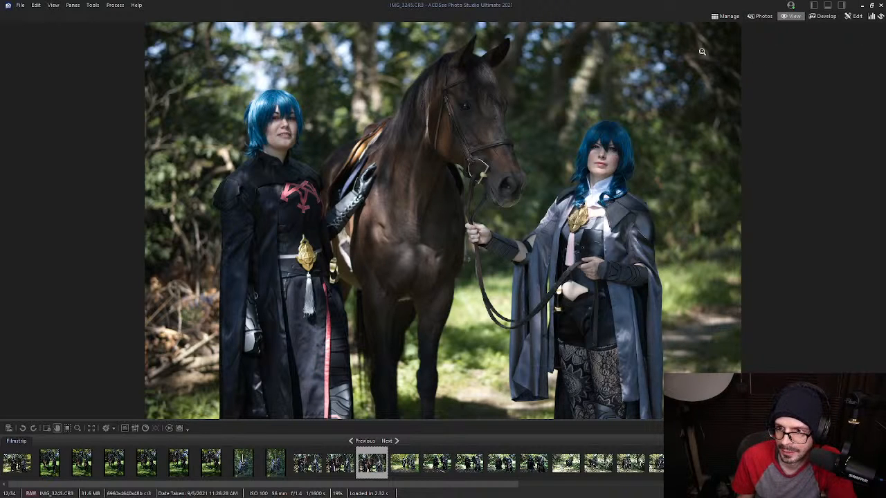
Develop IMG_3245.CR3 with Exposure +0.30 eV, Contrast 9 and Dehaze 5.
{"action": "left_click", "coordinate": [823, 16]}
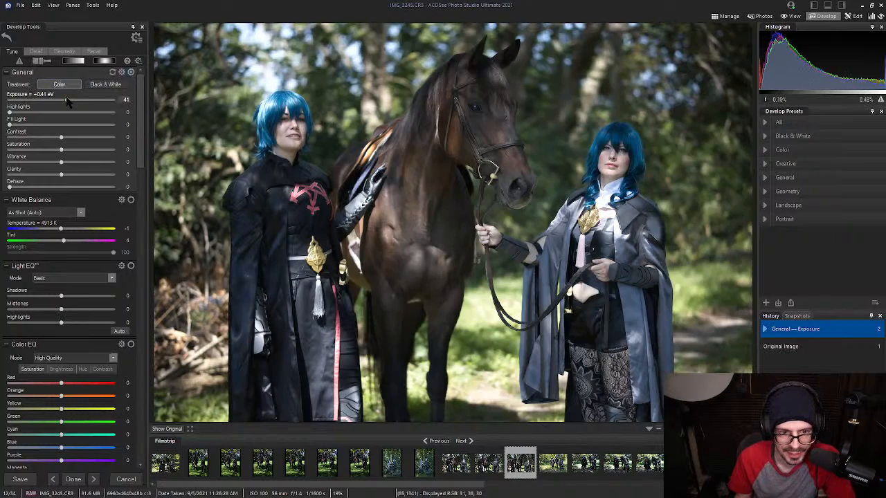
{"action": "left_click", "coordinate": [64, 100]}
{"action": "left_click_drag", "start_coordinate": [64, 100], "coordinate": [66, 100]}
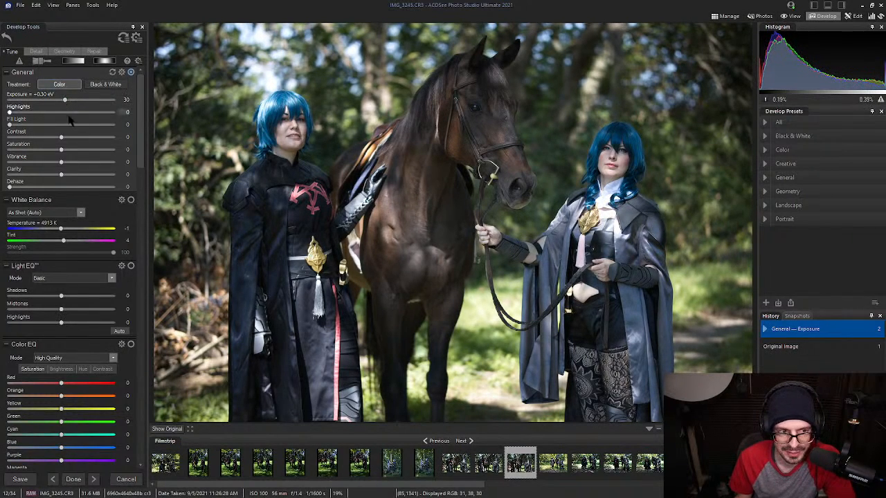
{"action": "left_click", "coordinate": [66, 137]}
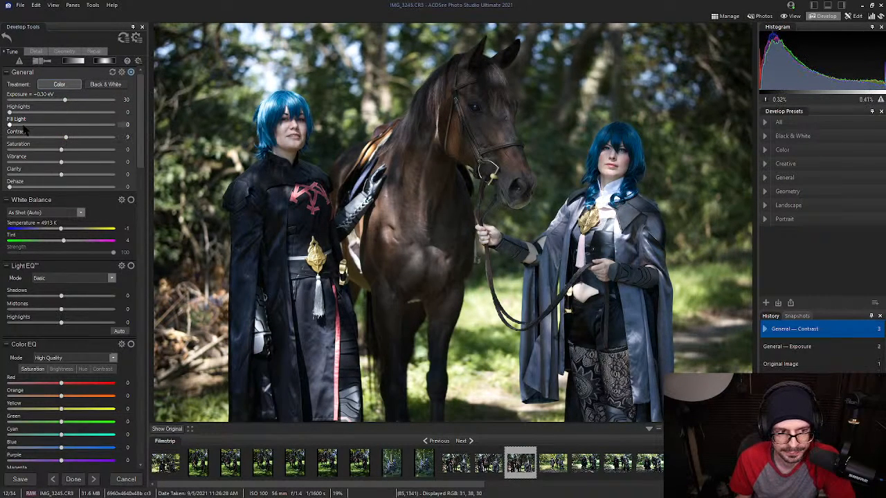
{"action": "left_click_drag", "start_coordinate": [9, 187], "coordinate": [15, 186]}
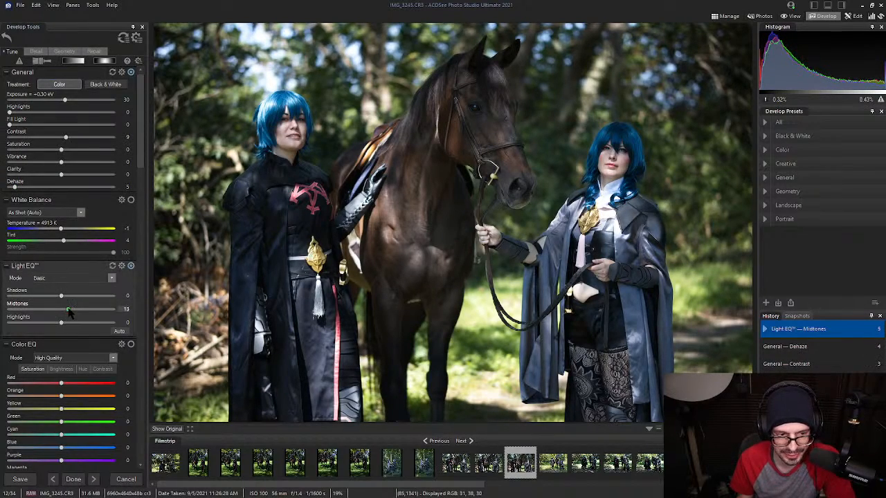
Set the Light EQ to Midtones 1, Shadows 2 and Highlights -2.
{"action": "left_click", "coordinate": [63, 309]}
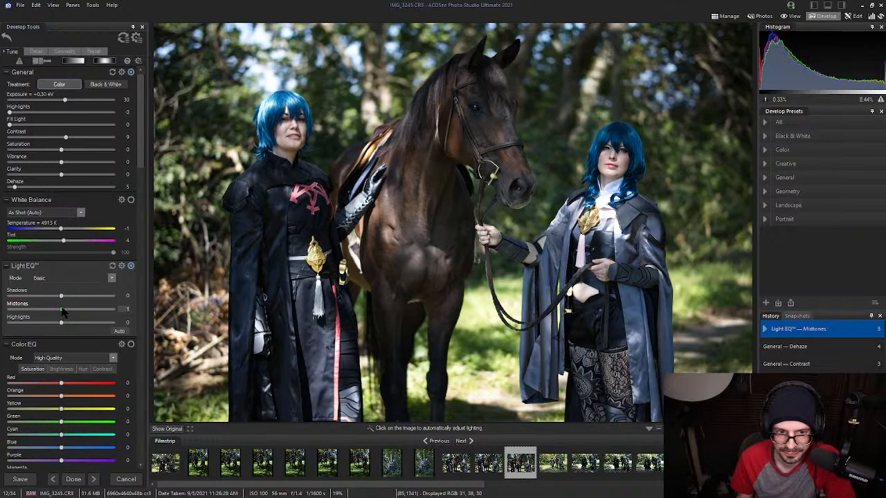
{"action": "left_click_drag", "start_coordinate": [61, 295], "coordinate": [60, 323]}
Shift the Highlights and Midtones tone wheels very slightly off neutral for a subtle color tint.
{"action": "left_click_drag", "start_coordinate": [140, 159], "coordinate": [140, 201]}
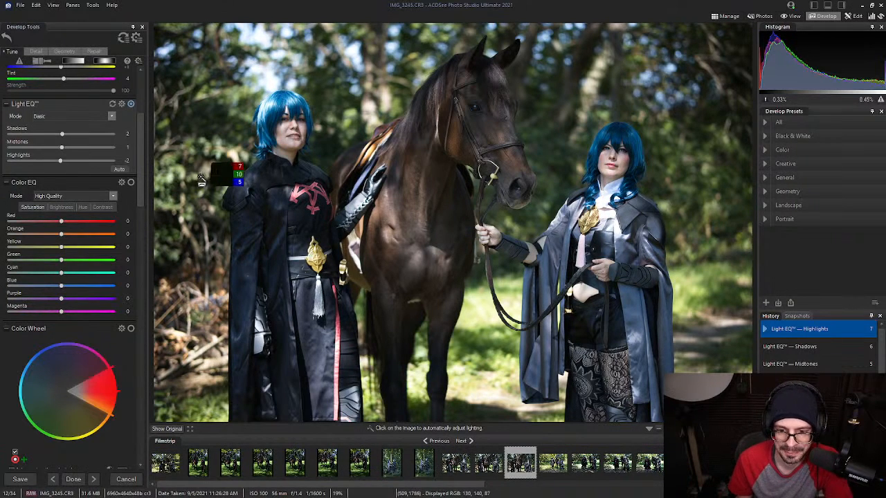
{"action": "left_click_drag", "start_coordinate": [143, 196], "coordinate": [144, 302]}
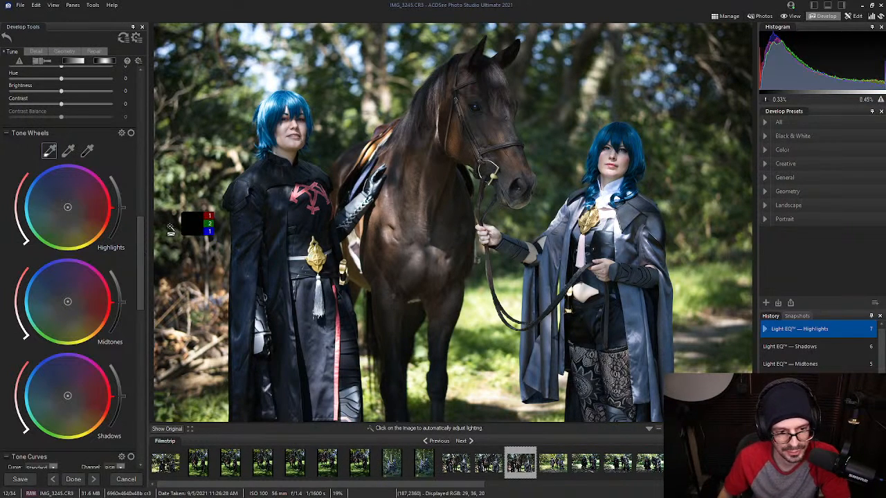
{"action": "left_click_drag", "start_coordinate": [139, 236], "coordinate": [140, 235]}
{"action": "scroll", "coordinate": [119, 202], "scroll_direction": "down", "scroll_amount": 2}
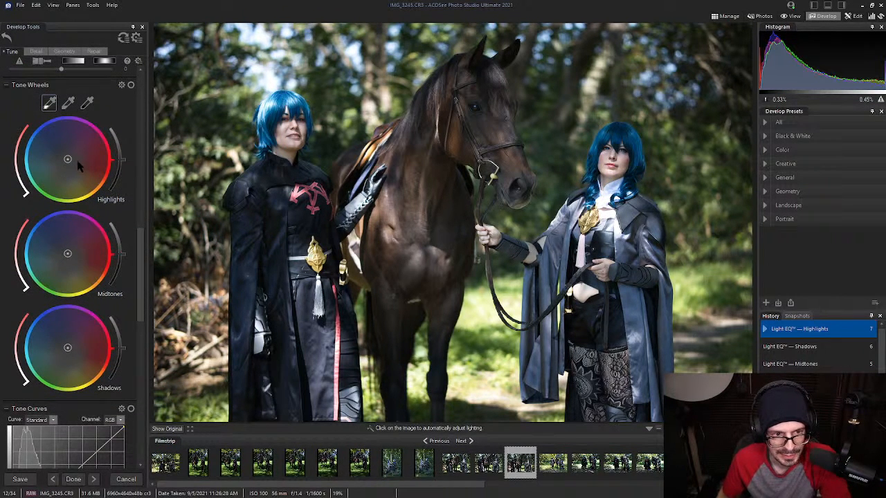
{"action": "mouse_move", "coordinate": [68, 161]}
{"action": "left_mouse_down"}
{"action": "mouse_move", "coordinate": [76, 166]}
{"action": "mouse_move", "coordinate": [61, 169]}
{"action": "mouse_move", "coordinate": [84, 160]}
{"action": "mouse_move", "coordinate": [69, 161]}
{"action": "mouse_move", "coordinate": [67, 172]}
{"action": "mouse_move", "coordinate": [68, 161]}
{"action": "left_mouse_up"}
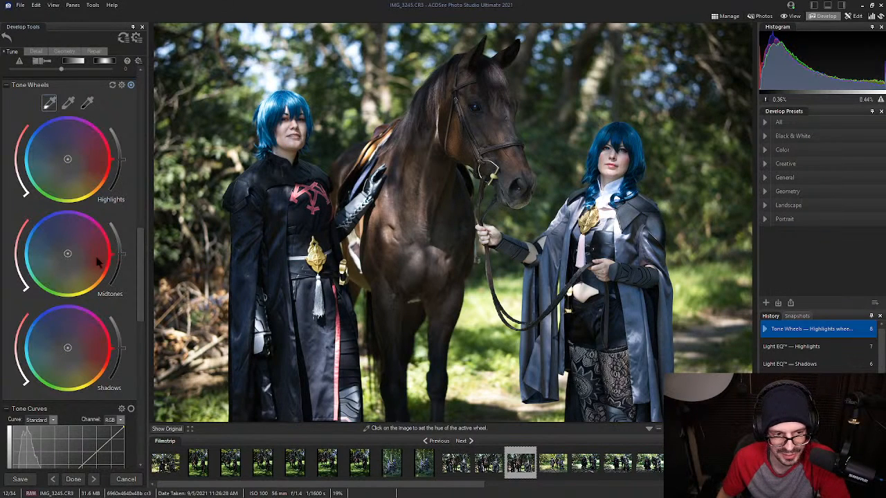
{"action": "scroll", "coordinate": [141, 263], "scroll_direction": "down", "scroll_amount": 1}
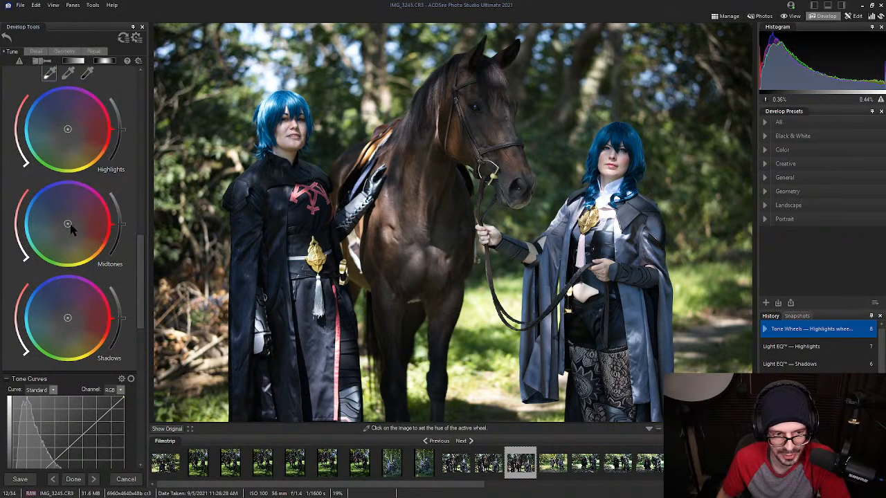
{"action": "mouse_move", "coordinate": [67, 225]}
{"action": "left_mouse_down"}
{"action": "mouse_move", "coordinate": [75, 236]}
{"action": "mouse_move", "coordinate": [59, 232]}
{"action": "mouse_move", "coordinate": [66, 227]}
{"action": "left_mouse_up"}
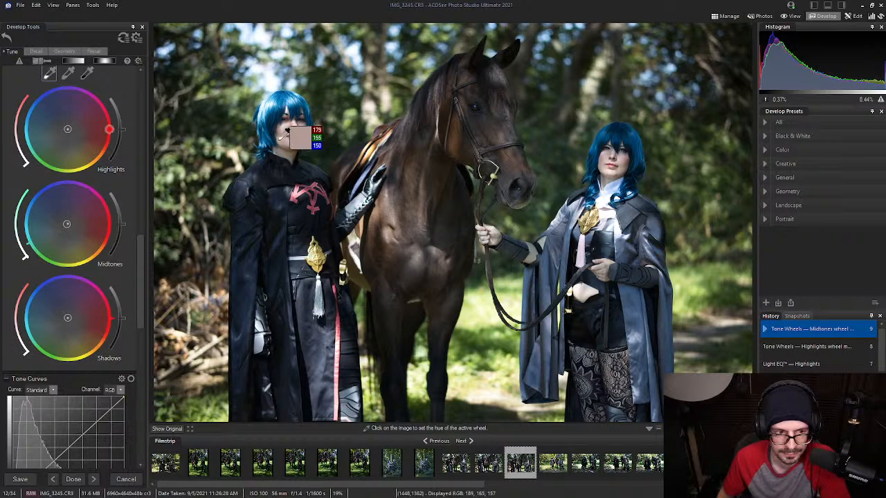
Adjust the Color EQ hues from the foliage and the face, to Yellow 4, Green 8, Red -14 and Magenta -5.
{"action": "left_click_drag", "start_coordinate": [137, 253], "coordinate": [150, 120]}
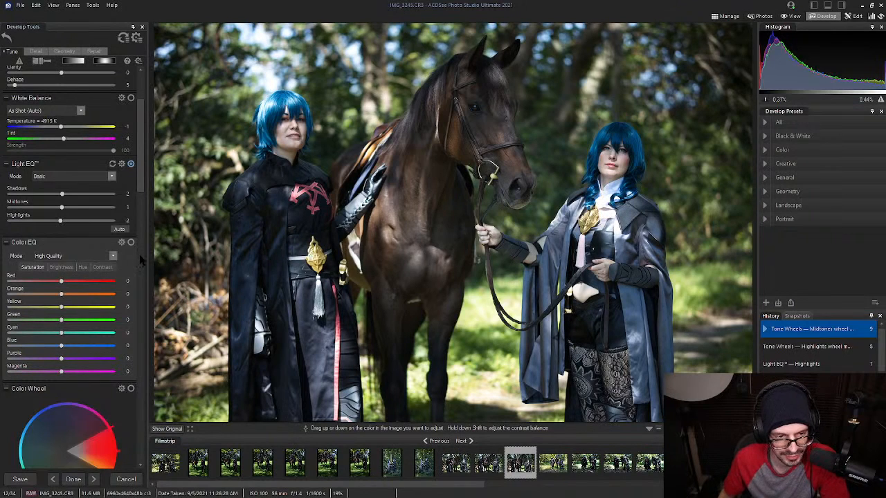
{"action": "left_click", "coordinate": [82, 268]}
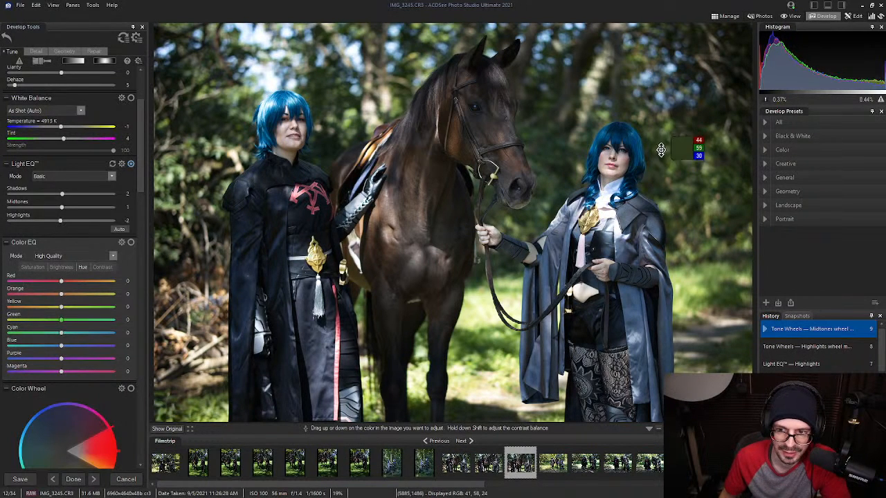
{"action": "left_click_drag", "start_coordinate": [659, 150], "coordinate": [678, 135]}
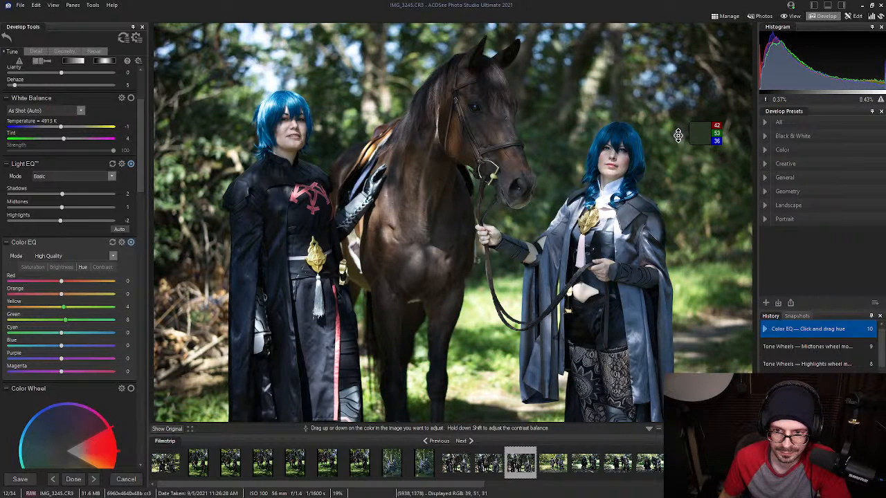
{"action": "left_click_drag", "start_coordinate": [285, 134], "coordinate": [323, 150]}
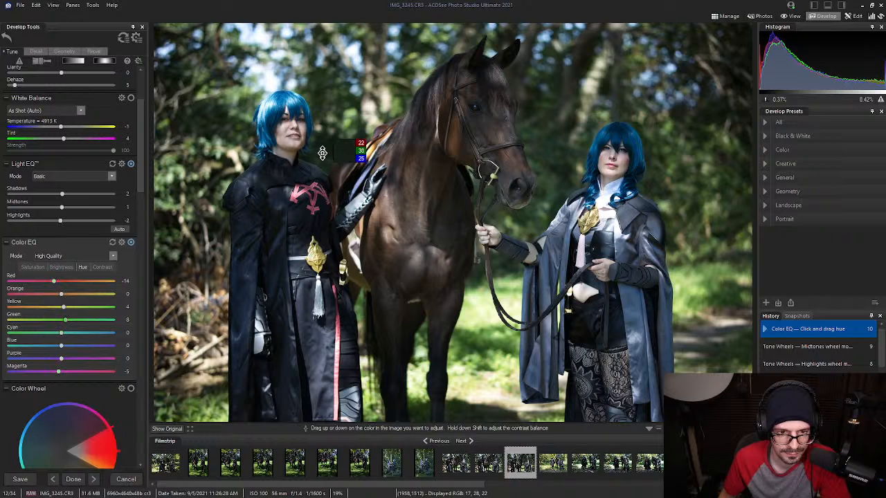
Set the white balance temperature to 4991 K and the General Highlights to 17.
{"action": "scroll", "coordinate": [62, 205], "scroll_direction": "up", "scroll_amount": 1}
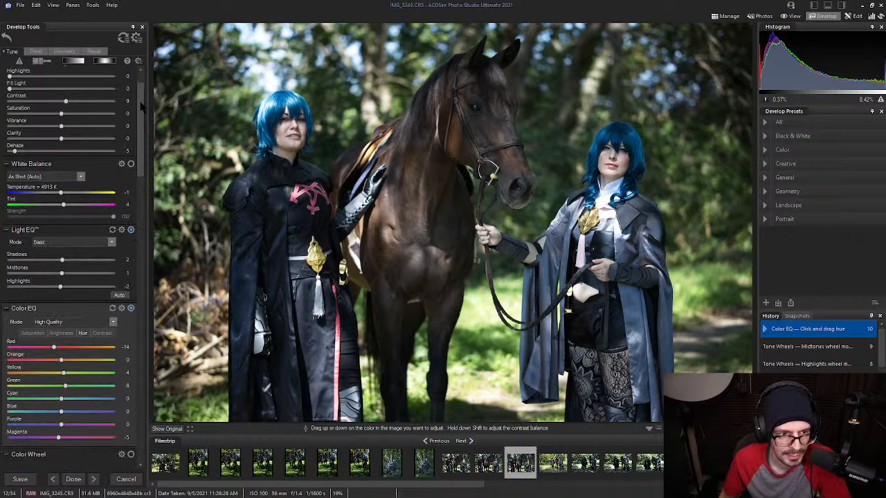
{"action": "left_click_drag", "start_coordinate": [61, 194], "coordinate": [63, 193]}
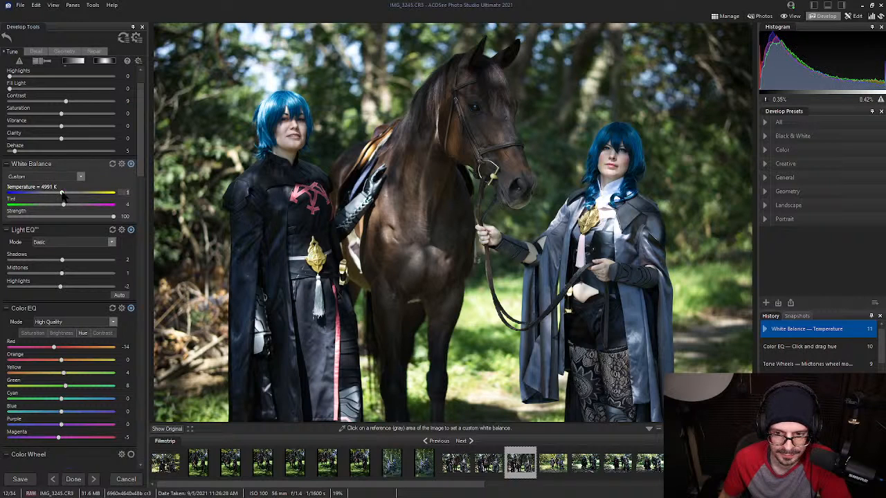
{"action": "scroll", "coordinate": [17, 121], "scroll_direction": "up", "scroll_amount": 1}
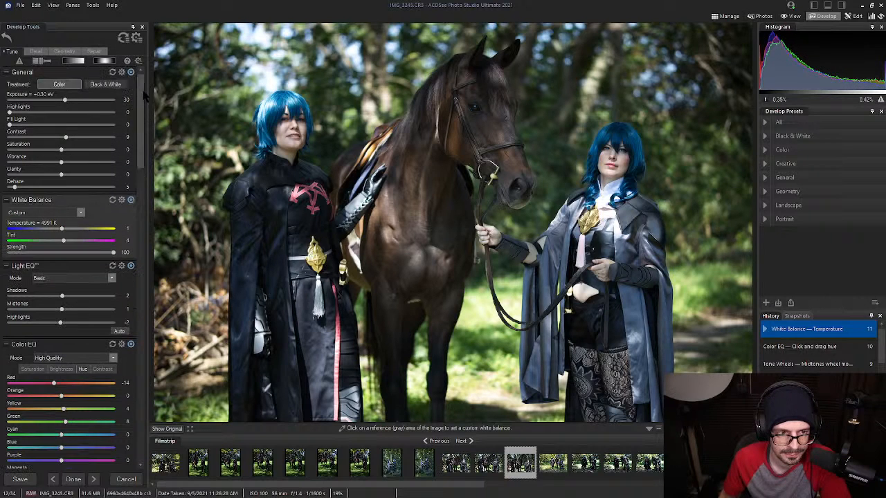
{"action": "left_click", "coordinate": [19, 112]}
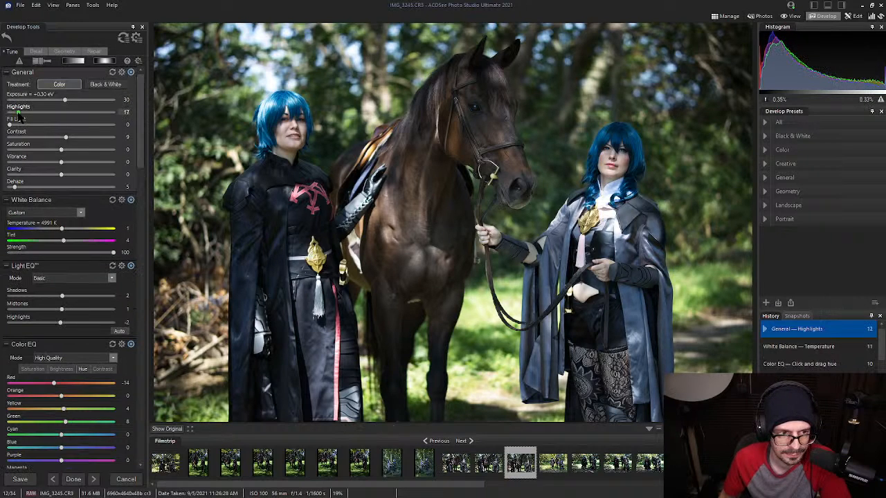
Preview the skin detail on both faces, try different smoothing strengths, and set Skin Tune to Smoothing 21 and Glow 17.
{"action": "left_click", "coordinate": [35, 52]}
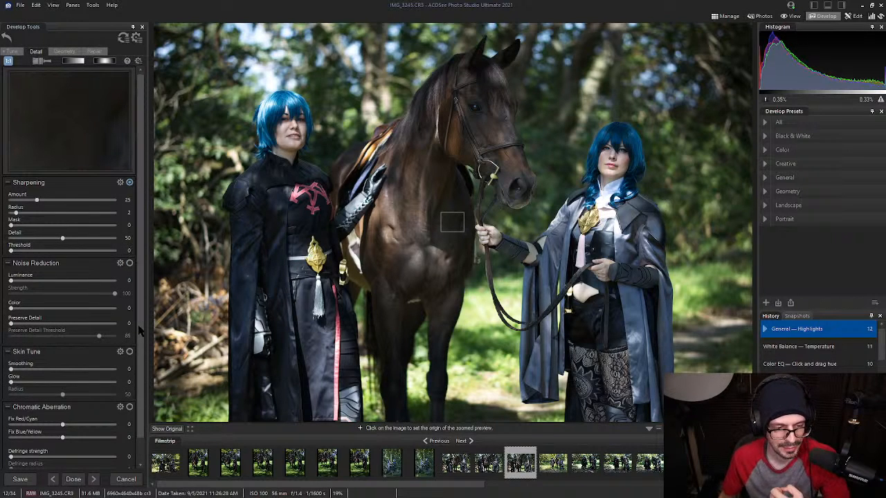
{"action": "left_click", "coordinate": [294, 129]}
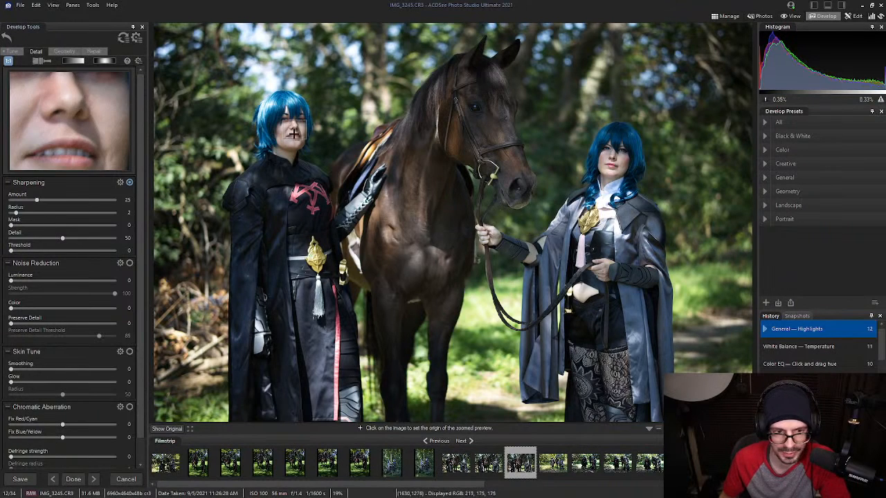
{"action": "left_click", "coordinate": [620, 156]}
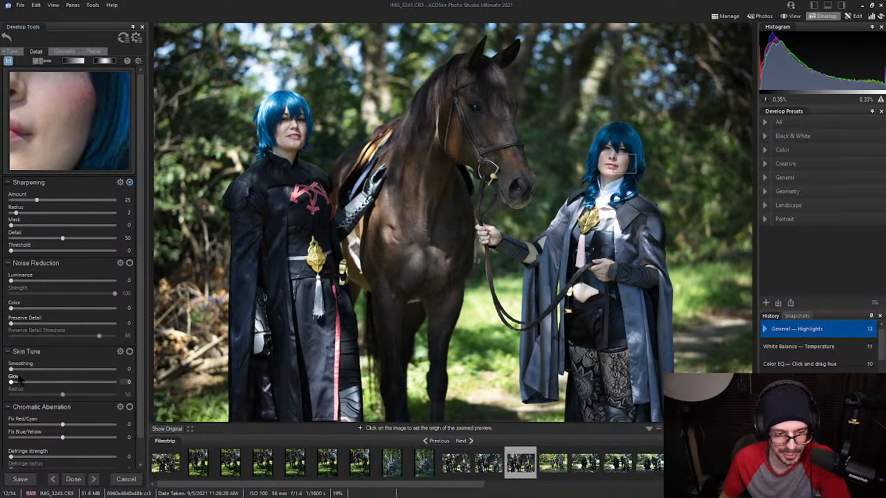
{"action": "left_click_drag", "start_coordinate": [12, 369], "coordinate": [100, 372]}
{"action": "left_click_drag", "start_coordinate": [38, 372], "coordinate": [9, 367]}
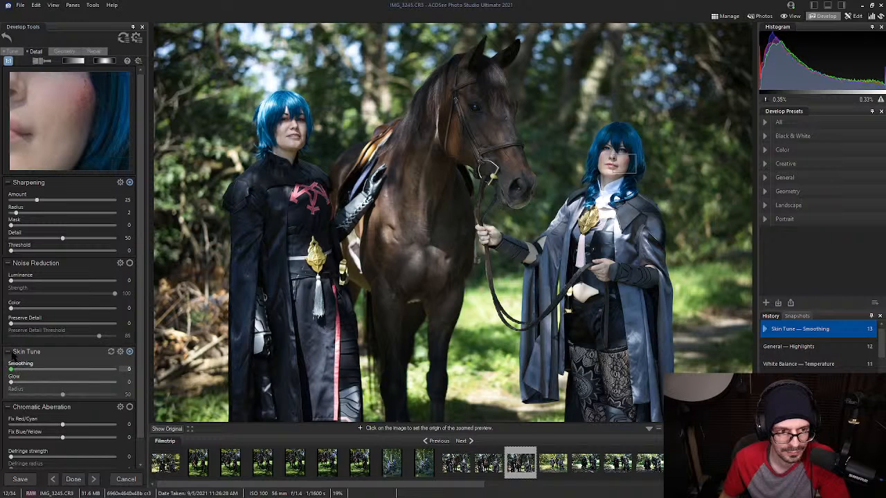
{"action": "left_click", "coordinate": [13, 367]}
{"action": "left_click", "coordinate": [615, 168]}
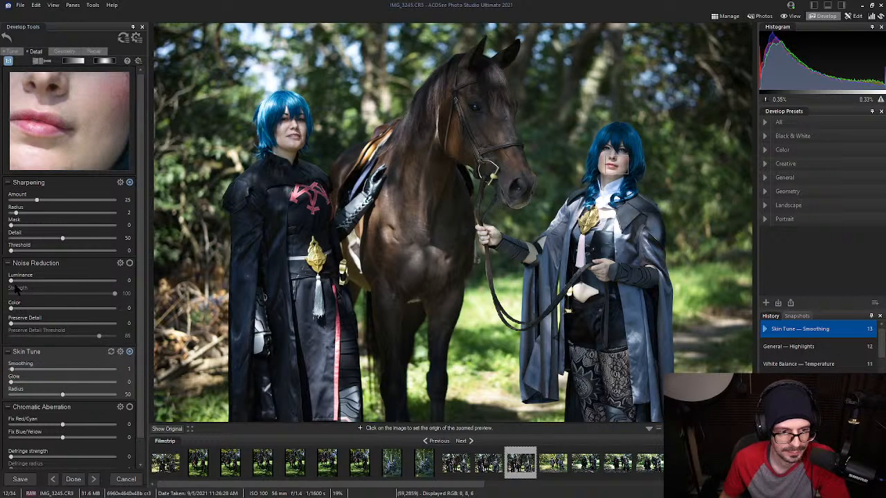
{"action": "mouse_move", "coordinate": [23, 370]}
{"action": "left_mouse_down"}
{"action": "mouse_move", "coordinate": [80, 369]}
{"action": "mouse_move", "coordinate": [30, 369]}
{"action": "left_mouse_up"}
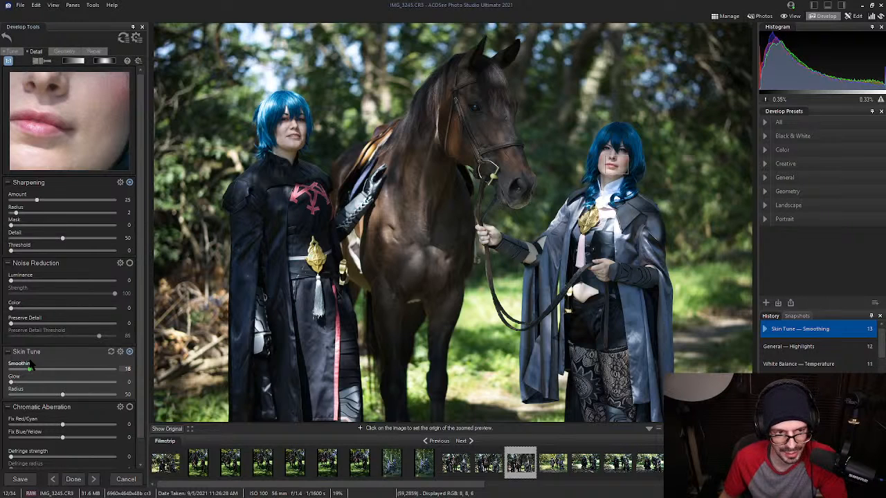
{"action": "left_click_drag", "start_coordinate": [30, 368], "coordinate": [6, 377]}
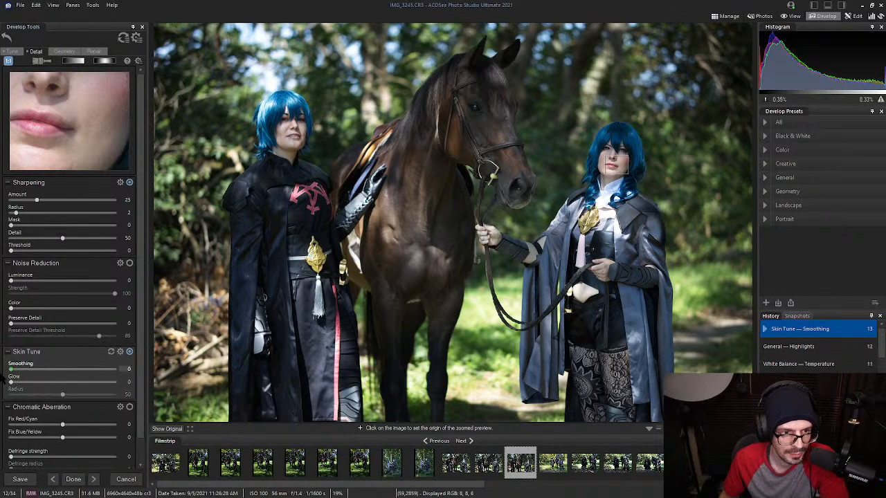
{"action": "left_click_drag", "start_coordinate": [143, 358], "coordinate": [31, 388]}
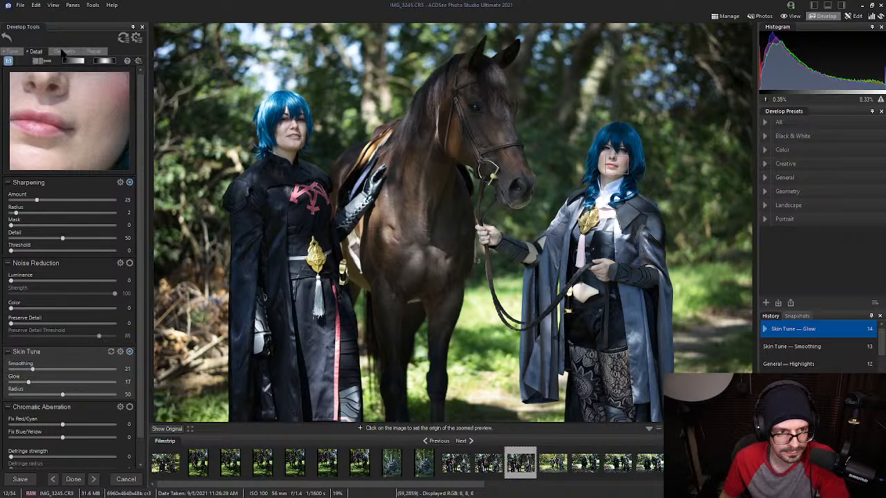
Crop the photo to a 16 x 9 proportion of about 6625 x 3726 pixels, trimming mainly the lower part of the frame.
{"action": "left_click", "coordinate": [90, 52]}
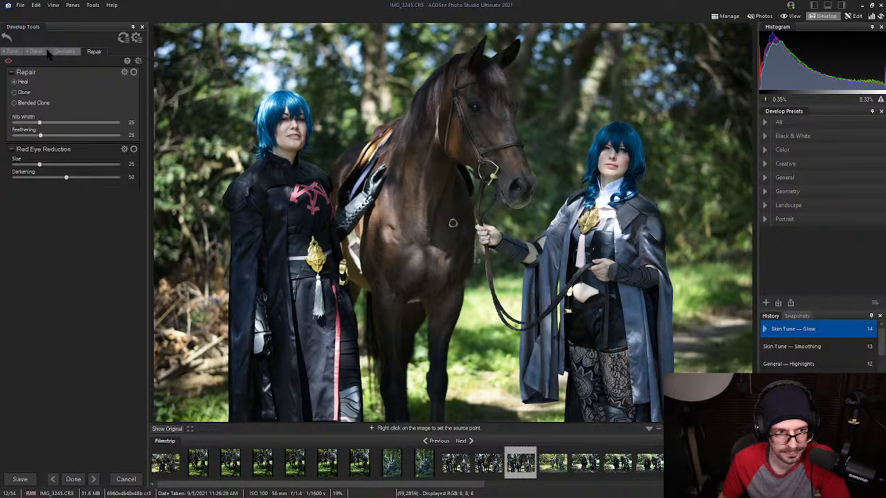
{"action": "left_click", "coordinate": [65, 52]}
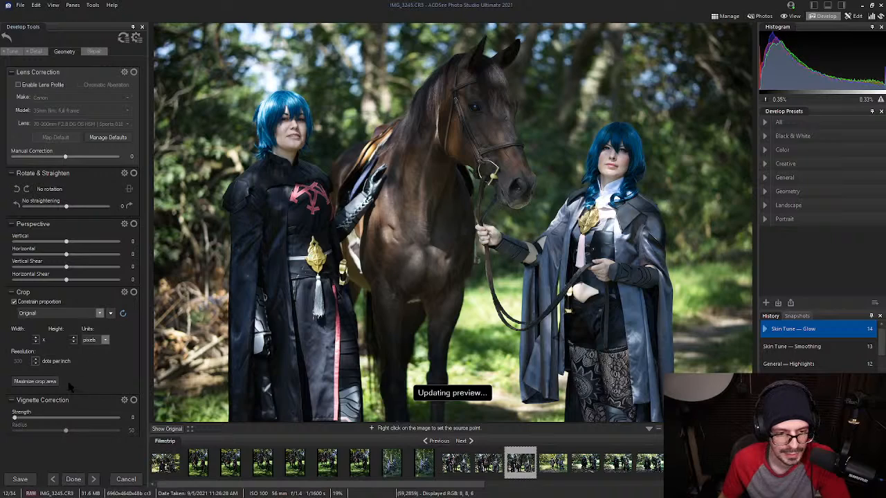
{"action": "left_click", "coordinate": [59, 312]}
{"action": "left_click", "coordinate": [37, 339]}
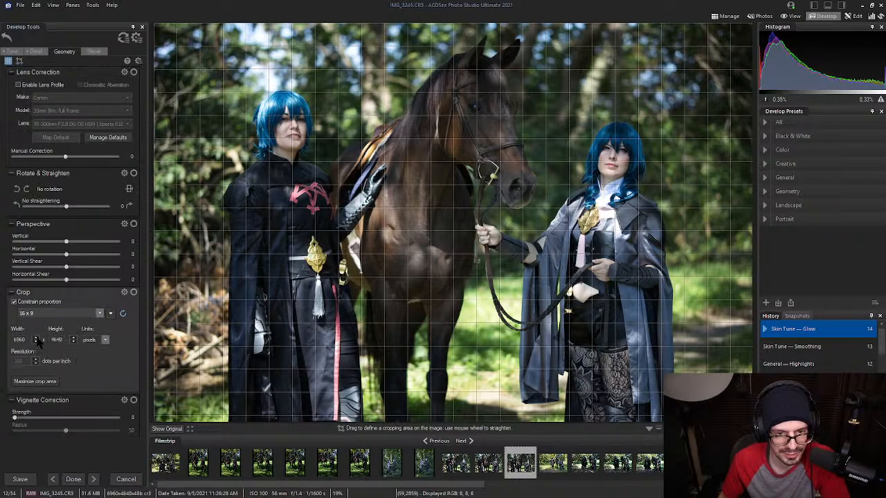
{"action": "left_click_drag", "start_coordinate": [474, 266], "coordinate": [473, 267]}
{"action": "left_click_drag", "start_coordinate": [751, 364], "coordinate": [723, 348]}
{"action": "left_click_drag", "start_coordinate": [549, 317], "coordinate": [526, 320]}
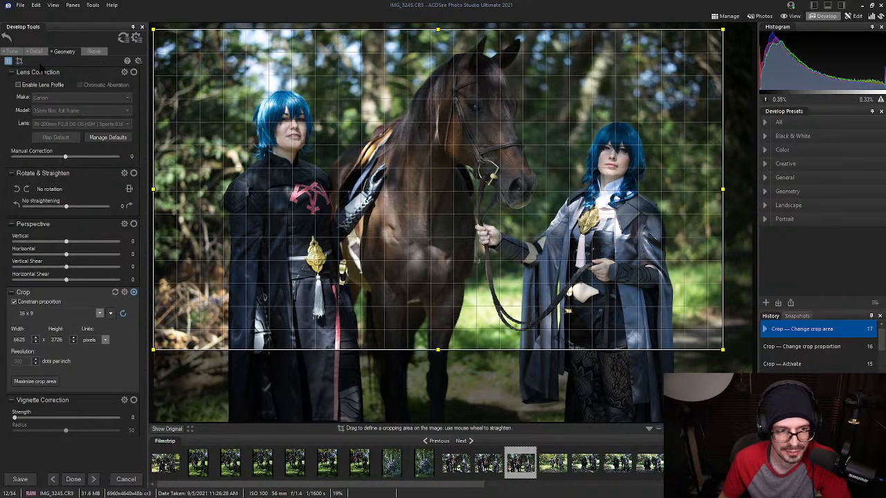
Set the General adjustments to Highlights 78, Clarity -4, Vibrance 4 and Saturation 5 on the cropped photo.
{"action": "left_click", "coordinate": [11, 51]}
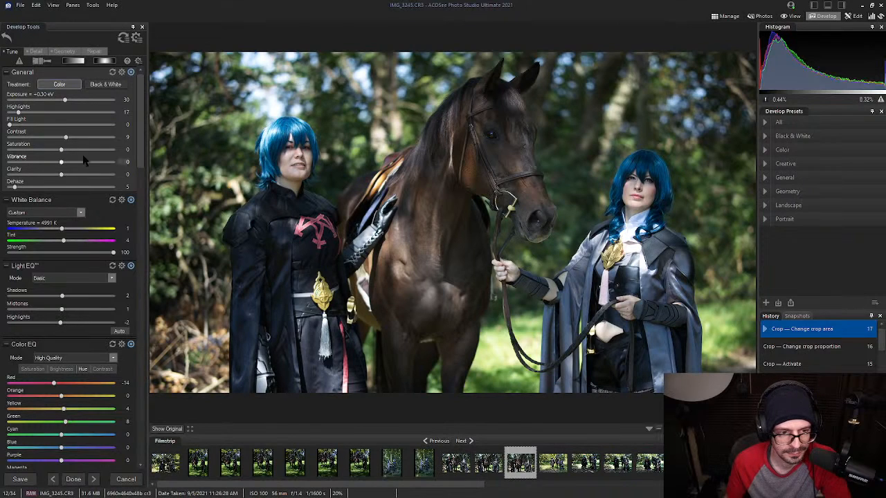
{"action": "left_click_drag", "start_coordinate": [142, 135], "coordinate": [138, 151]}
{"action": "scroll", "coordinate": [138, 151], "scroll_direction": "up", "scroll_amount": 3}
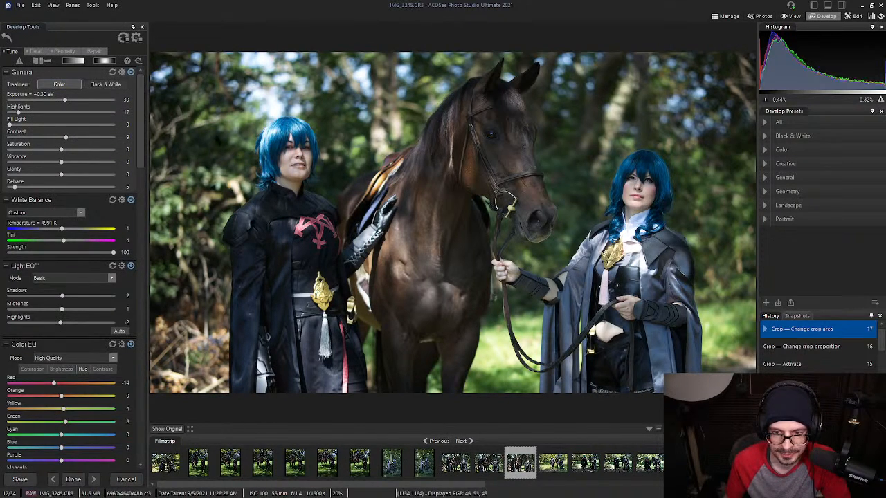
{"action": "left_click_drag", "start_coordinate": [65, 101], "coordinate": [23, 112]}
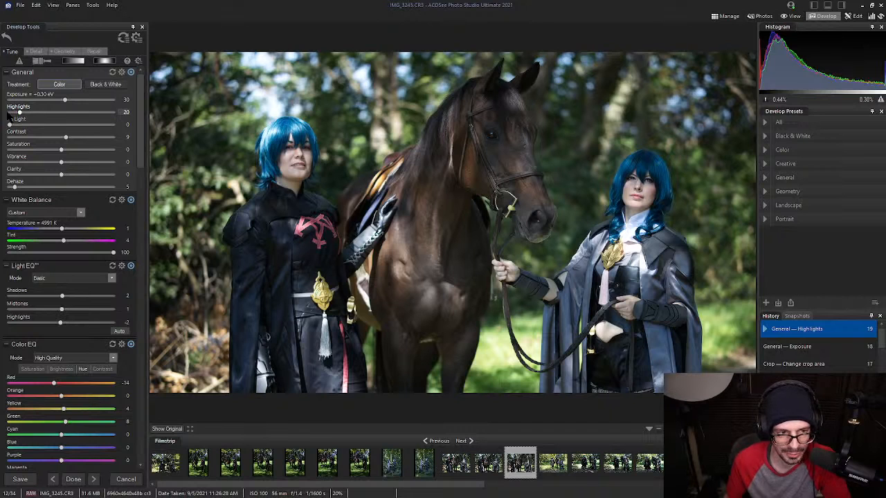
{"action": "left_click_drag", "start_coordinate": [28, 117], "coordinate": [49, 121]}
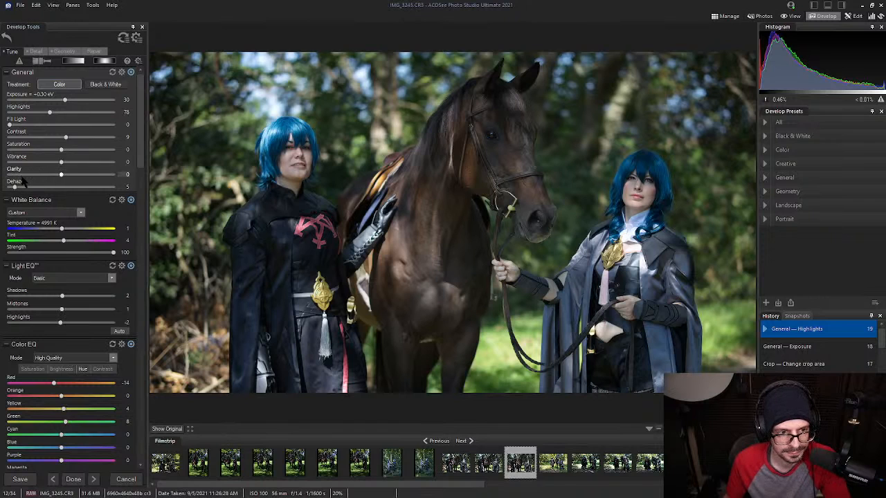
{"action": "left_click_drag", "start_coordinate": [61, 178], "coordinate": [63, 152]}
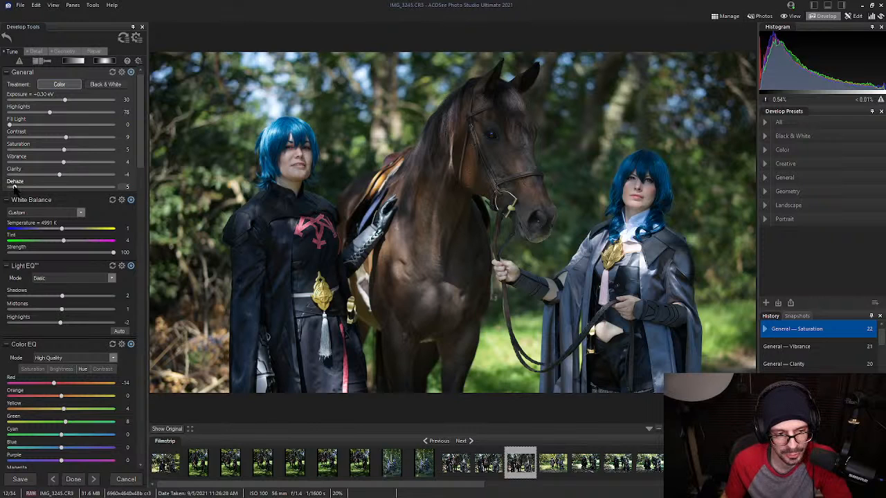
Set Dehaze to 7, Contrast to 8 and Exposure to about +0.46 eV.
{"action": "left_click_drag", "start_coordinate": [14, 187], "coordinate": [18, 187]}
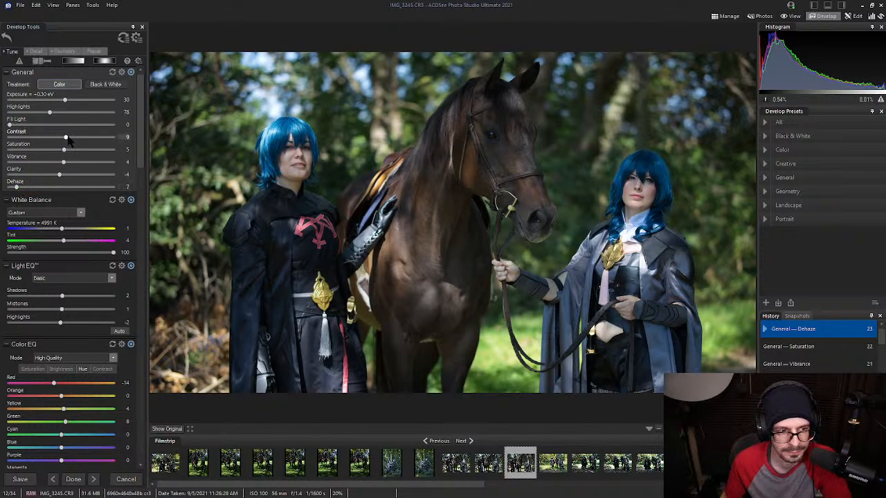
{"action": "left_click_drag", "start_coordinate": [67, 139], "coordinate": [65, 139]}
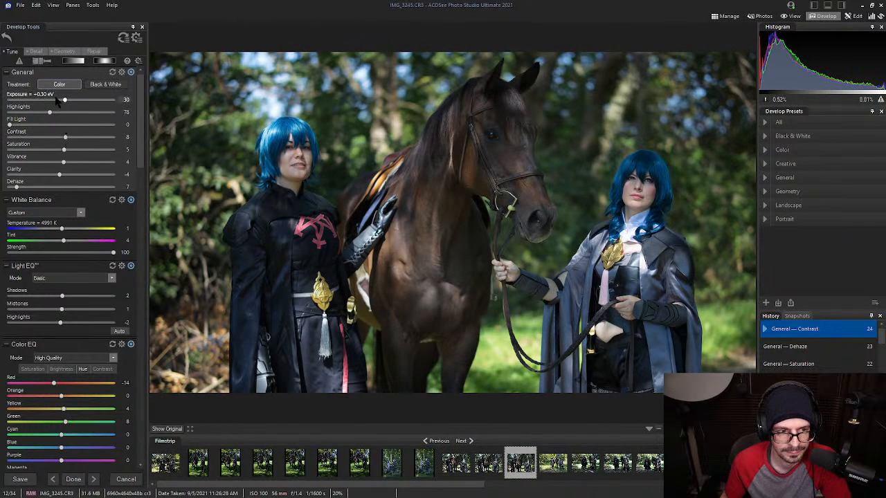
{"action": "left_click_drag", "start_coordinate": [66, 100], "coordinate": [68, 102]}
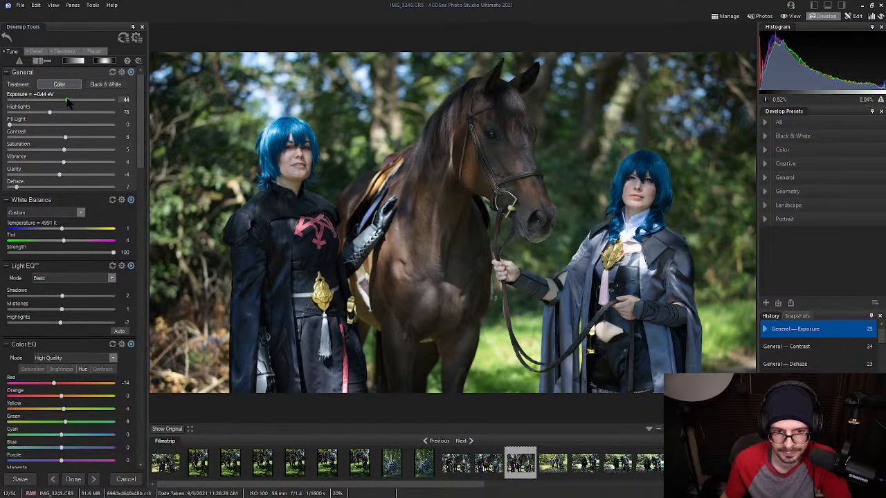
{"action": "left_click_drag", "start_coordinate": [68, 102], "coordinate": [70, 102]}
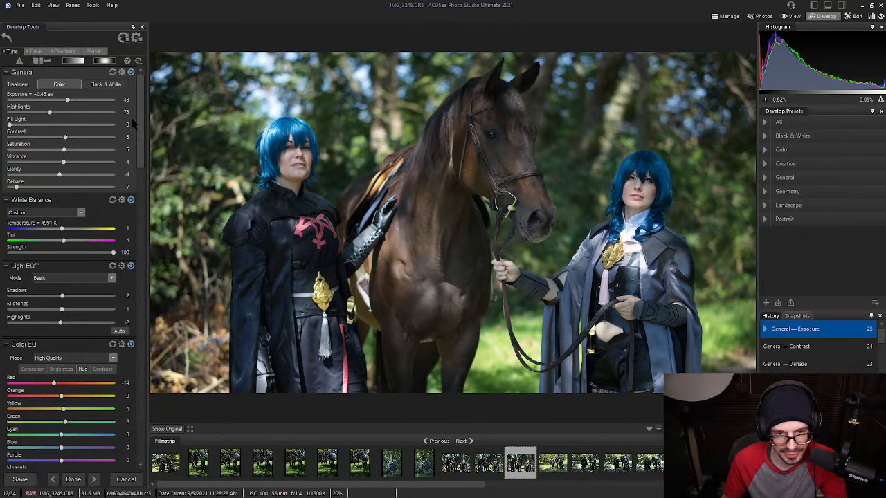
Sample the facial skin tone of the cosplayer in black for the Color Wheel and fit the selected hue range around the reds and oranges.
{"action": "left_click_drag", "start_coordinate": [141, 143], "coordinate": [149, 181]}
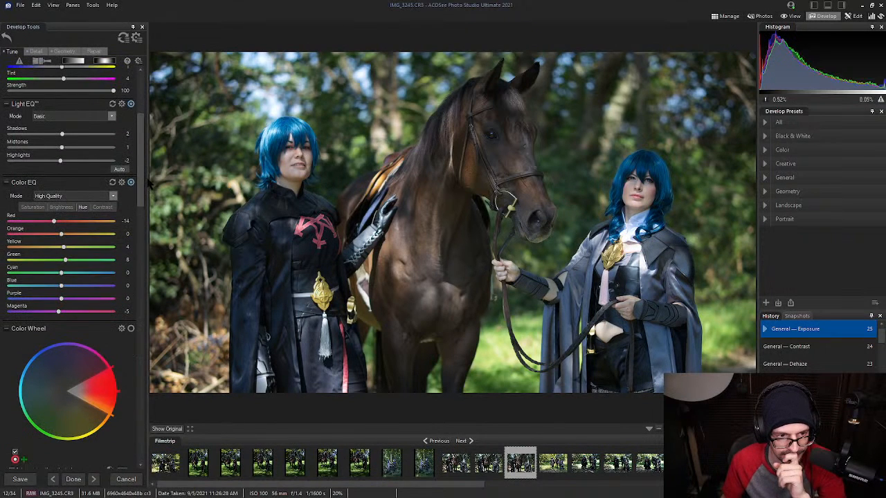
{"action": "scroll", "coordinate": [141, 194], "scroll_direction": "down", "scroll_amount": 5}
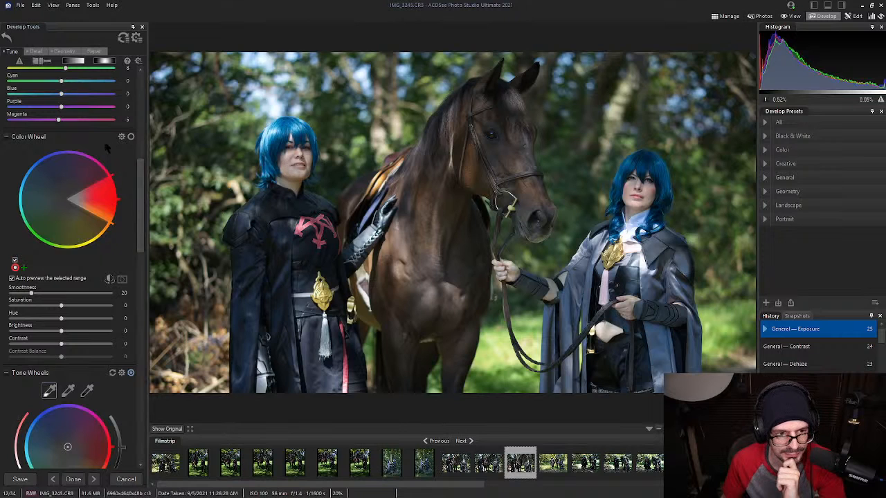
{"action": "left_click", "coordinate": [301, 164]}
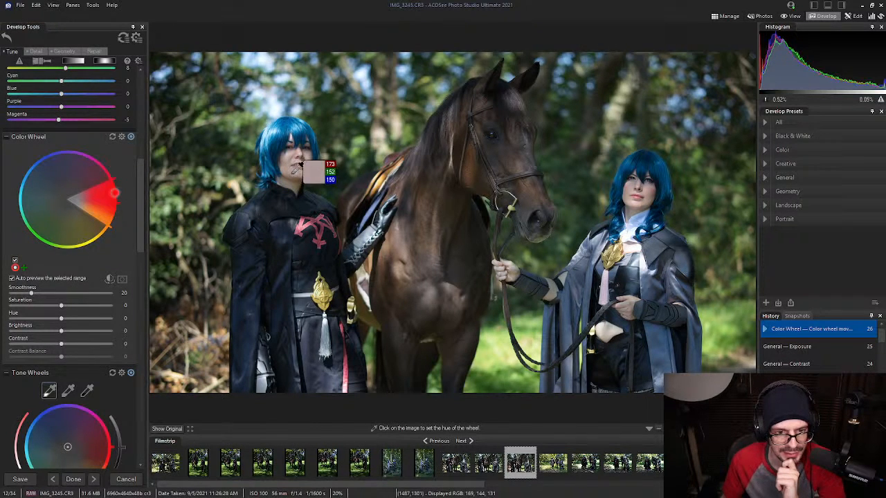
{"action": "left_click", "coordinate": [286, 168]}
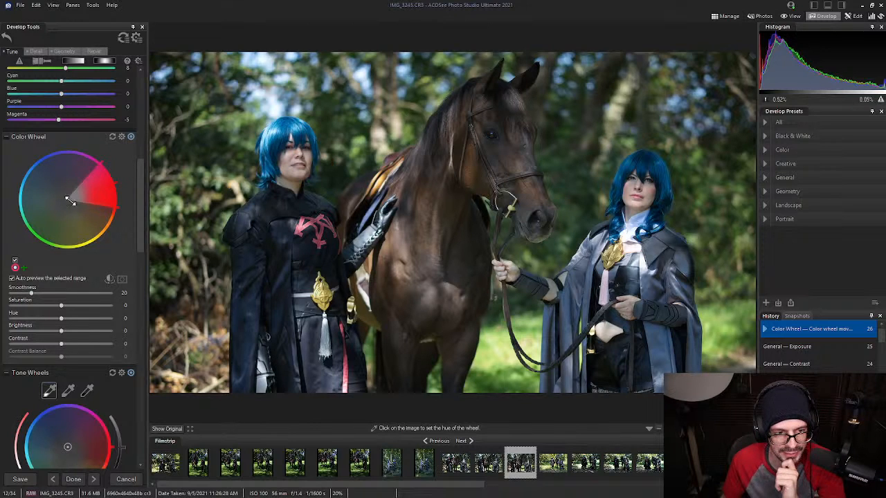
{"action": "mouse_move", "coordinate": [79, 198]}
{"action": "left_mouse_down"}
{"action": "mouse_move", "coordinate": [71, 199]}
{"action": "mouse_move", "coordinate": [81, 191]}
{"action": "left_mouse_up"}
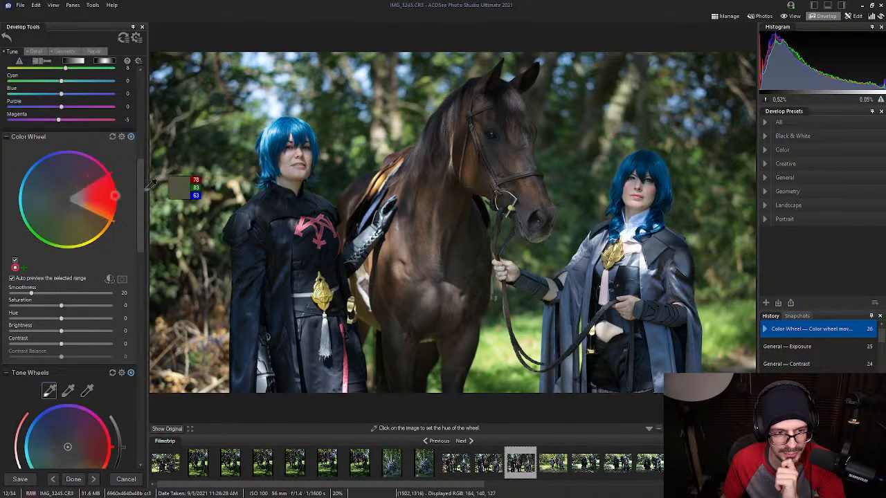
{"action": "left_click_drag", "start_coordinate": [79, 198], "coordinate": [103, 180]}
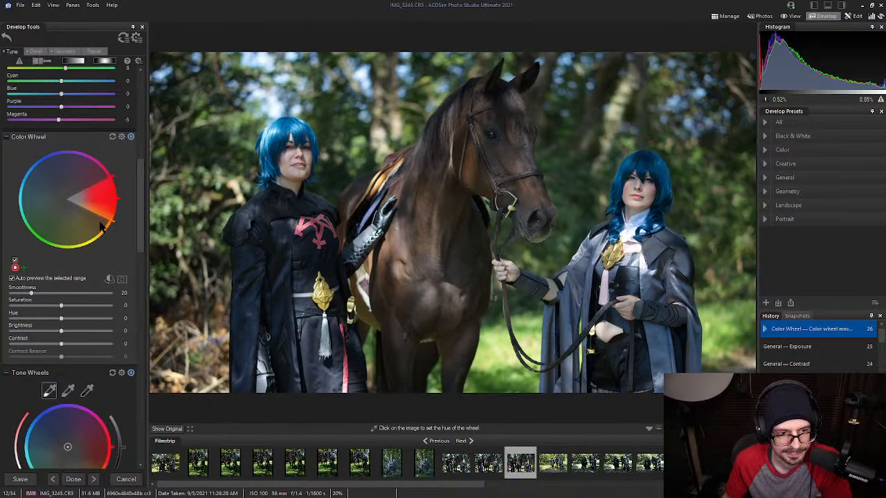
{"action": "left_click_drag", "start_coordinate": [100, 218], "coordinate": [98, 218]}
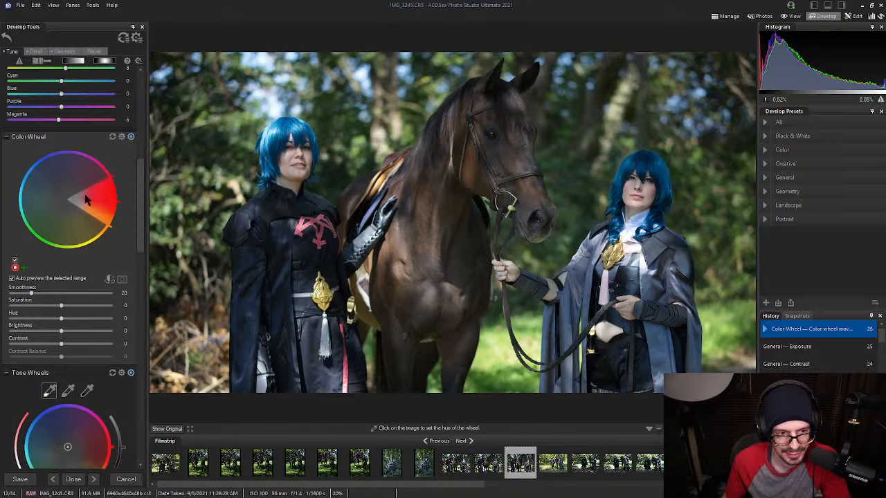
{"action": "left_click_drag", "start_coordinate": [67, 199], "coordinate": [75, 199]}
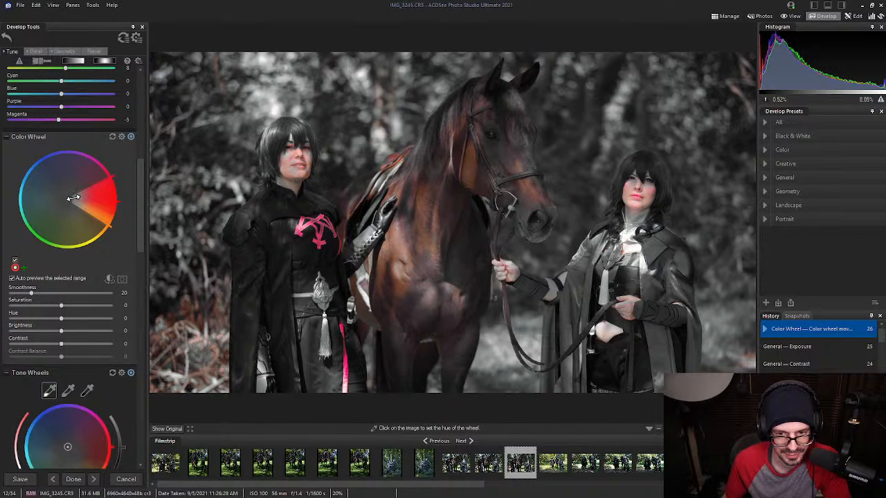
{"action": "left_click_drag", "start_coordinate": [72, 198], "coordinate": [72, 199]}
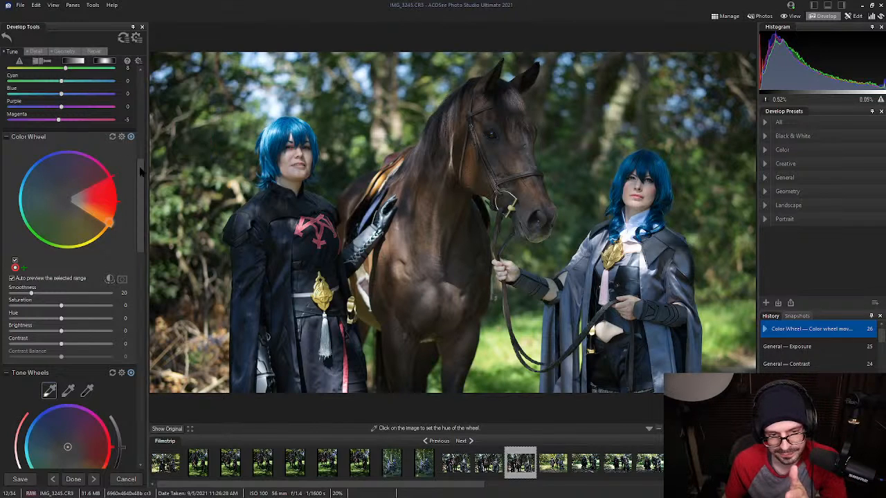
Shift the skin hue in Color EQ by adjusting it directly on the face of the cosplayer in black, setting Red to -6.
{"action": "left_click_drag", "start_coordinate": [142, 176], "coordinate": [140, 89]}
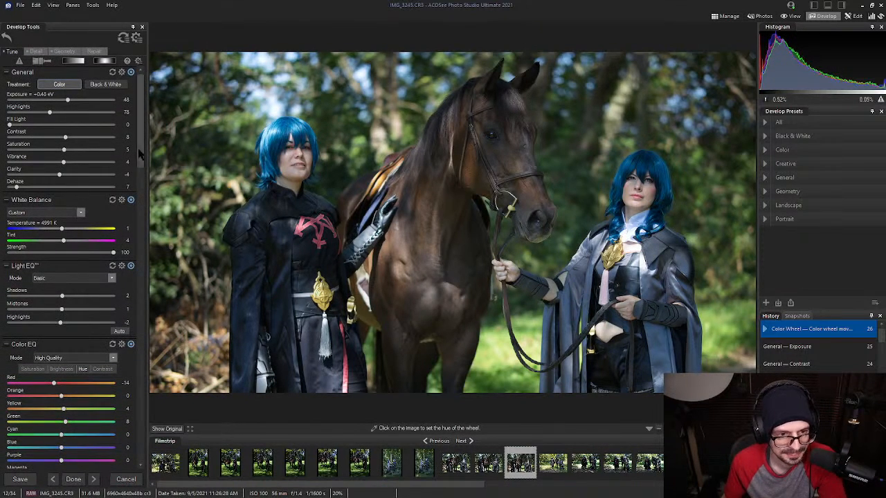
{"action": "scroll", "coordinate": [135, 145], "scroll_direction": "down", "scroll_amount": 5}
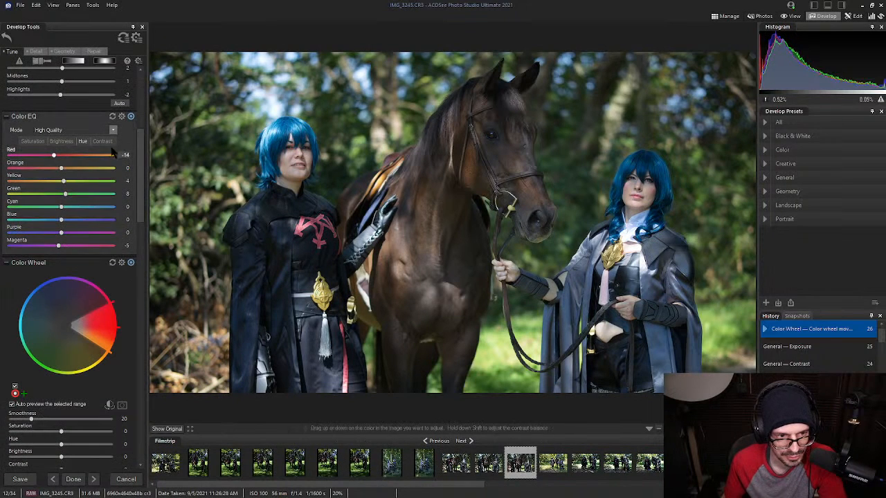
{"action": "left_click_drag", "start_coordinate": [282, 179], "coordinate": [287, 159]}
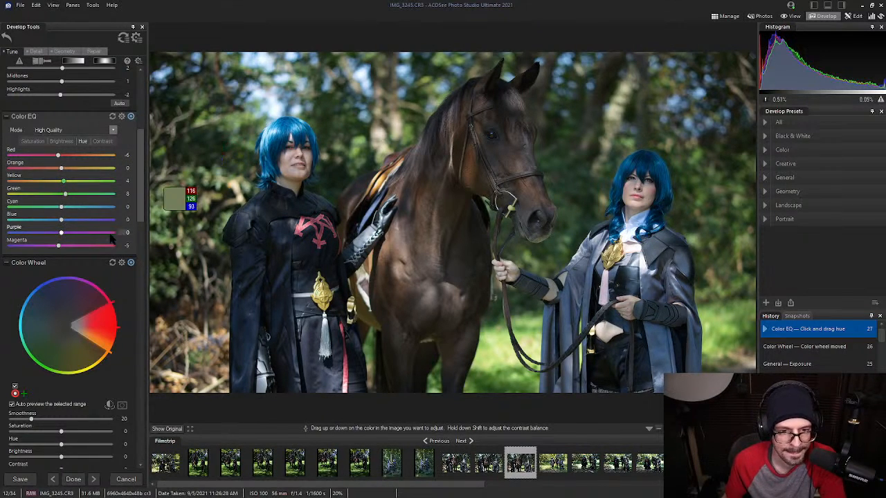
Raise Contrast to 12, examine the face of the cosplayer in black up close, and increase Contrast to 16.
{"action": "scroll", "coordinate": [137, 147], "scroll_direction": "up", "scroll_amount": 5}
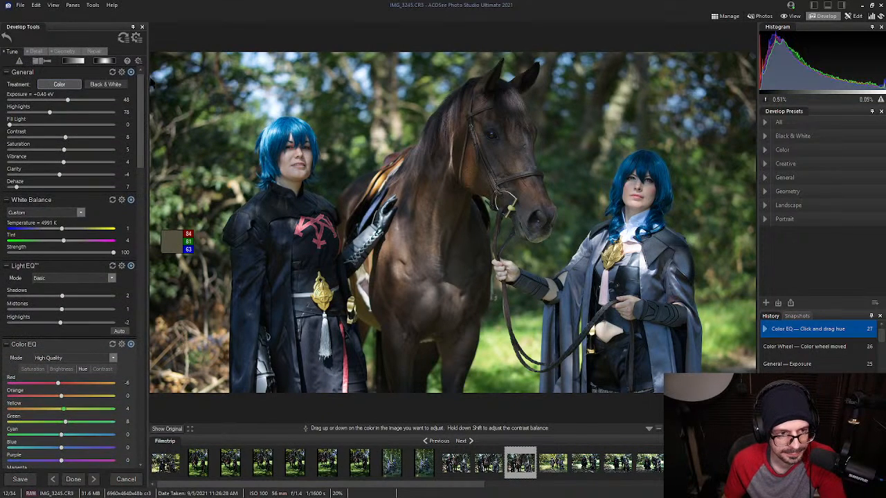
{"action": "scroll", "coordinate": [136, 351], "scroll_direction": "down", "scroll_amount": 15}
{"action": "scroll", "coordinate": [136, 351], "scroll_direction": "up", "scroll_amount": 20}
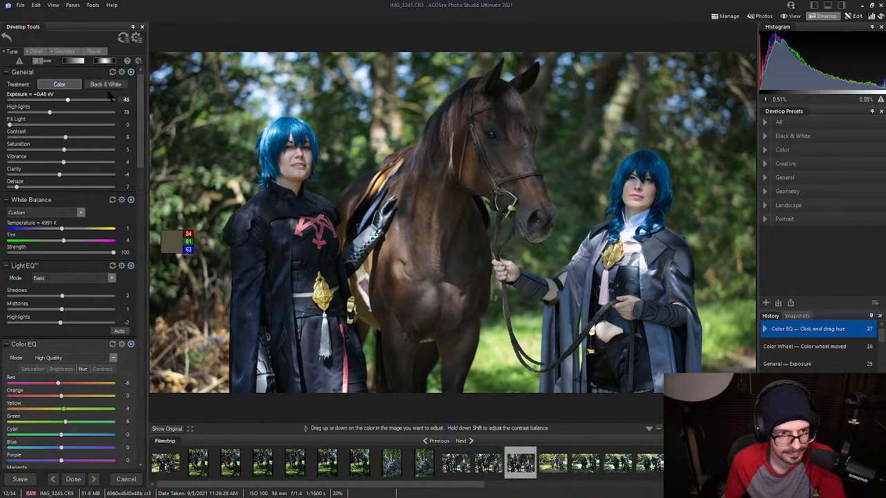
{"action": "left_click_drag", "start_coordinate": [65, 137], "coordinate": [67, 138]}
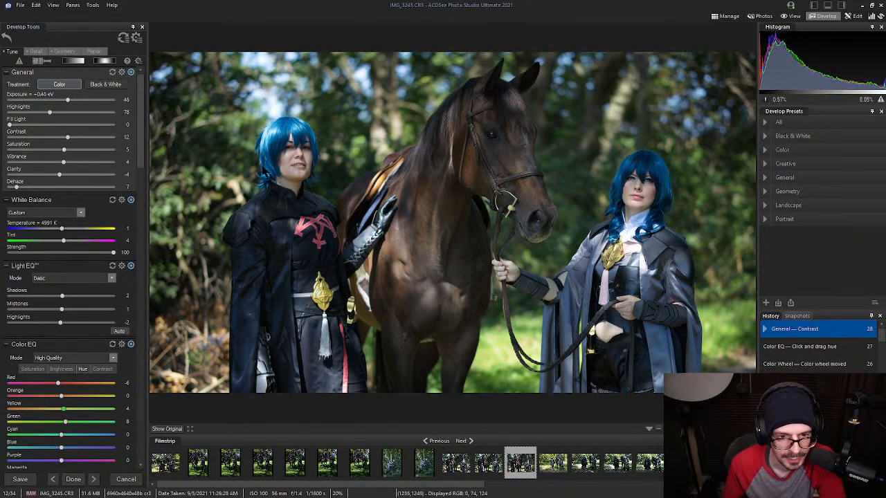
{"action": "left_click", "coordinate": [737, 429]}
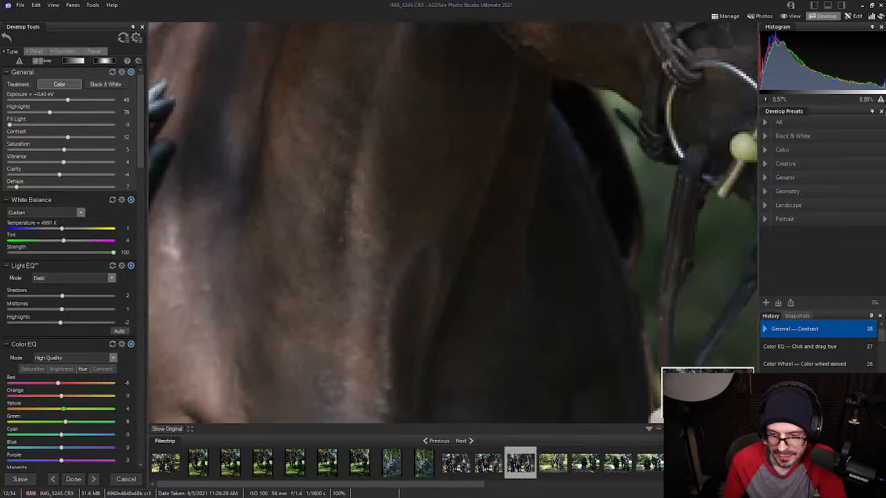
{"action": "left_click_drag", "start_coordinate": [708, 394], "coordinate": [688, 383]}
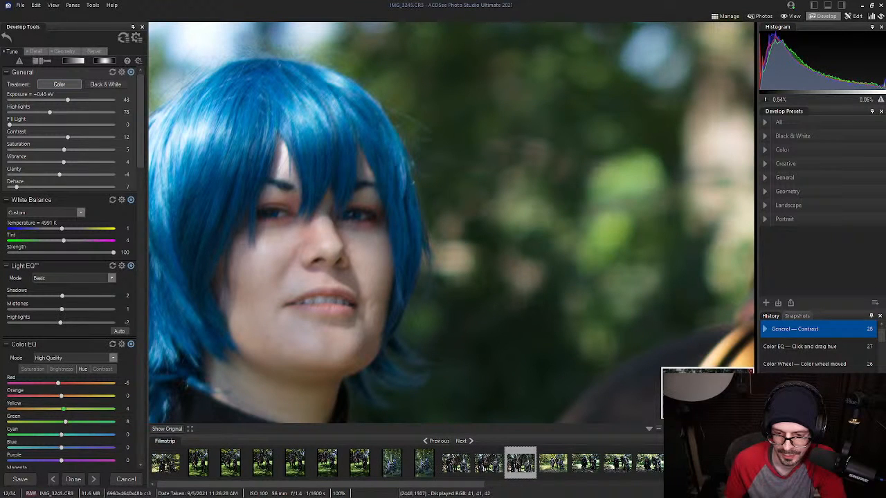
{"action": "scroll", "coordinate": [454, 223], "scroll_direction": "up", "scroll_amount": 3}
{"action": "scroll", "coordinate": [454, 223], "scroll_direction": "down", "scroll_amount": 5}
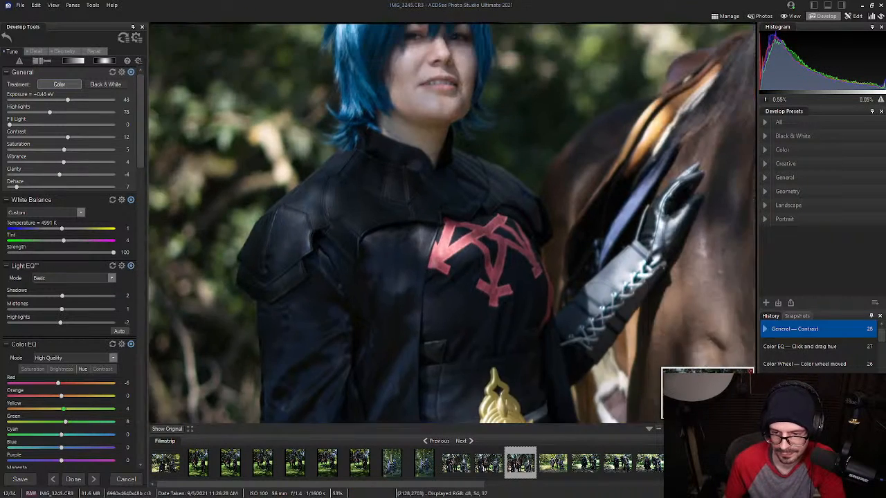
{"action": "left_click_drag", "start_coordinate": [530, 220], "coordinate": [530, 324]}
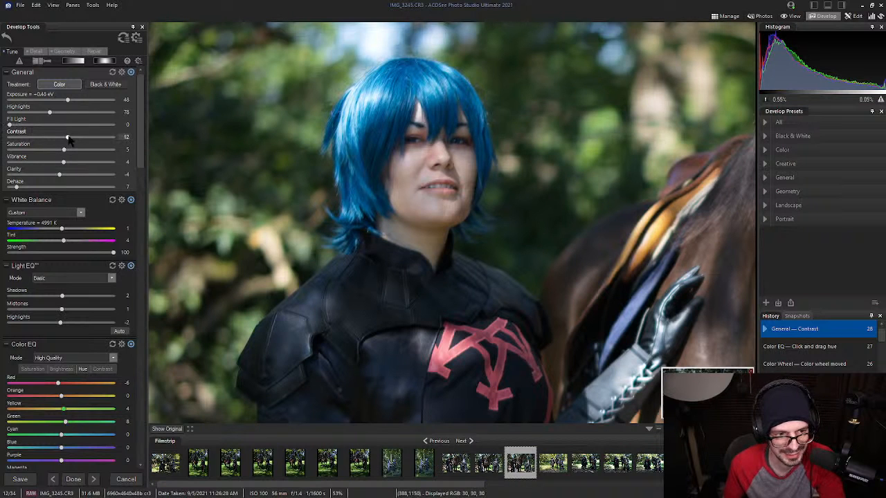
{"action": "left_click_drag", "start_coordinate": [67, 138], "coordinate": [71, 141]}
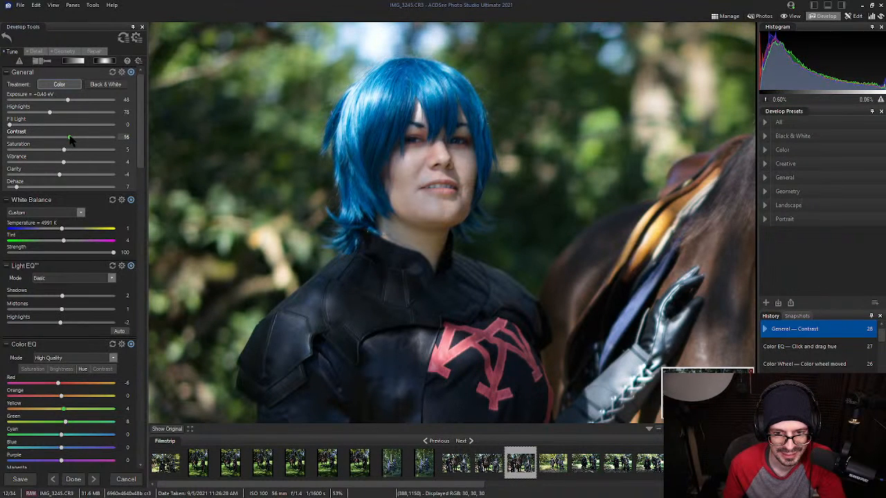
Refine the skin color with the Color EQ hues, setting Red to -8, Orange to -2 and Yellow to 1.
{"action": "left_click_drag", "start_coordinate": [142, 143], "coordinate": [140, 196]}
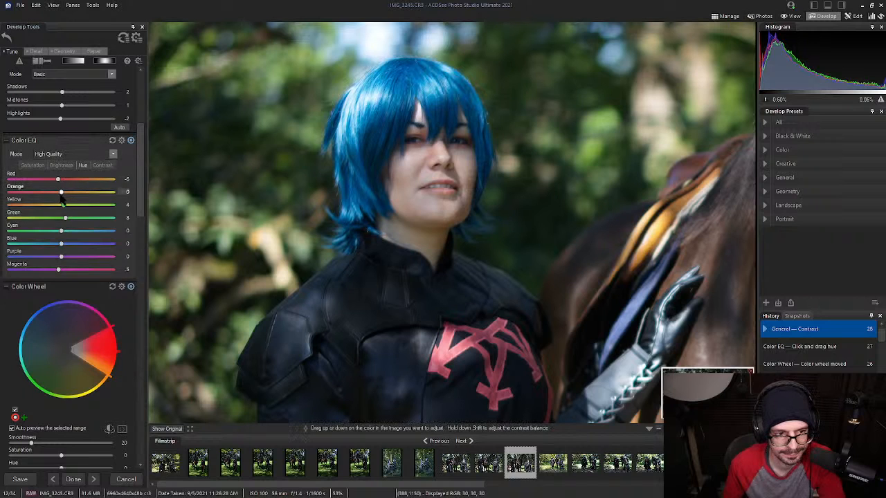
{"action": "left_click", "coordinate": [35, 166]}
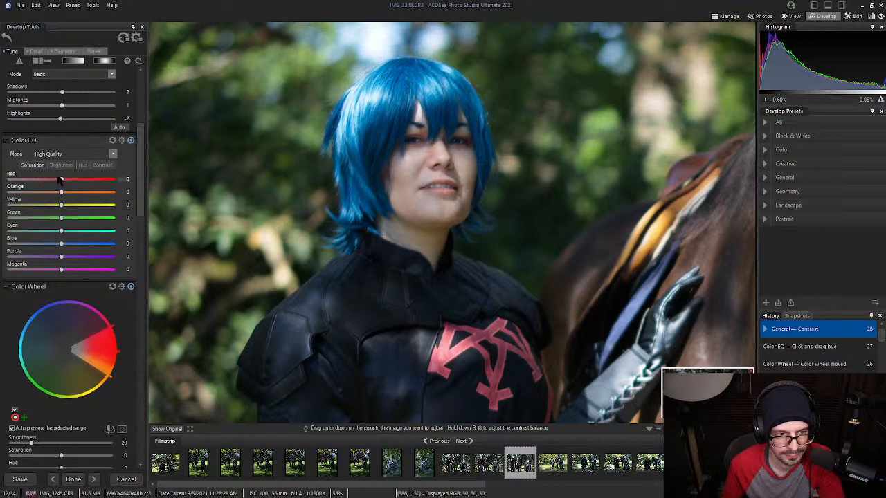
{"action": "left_click", "coordinate": [82, 166]}
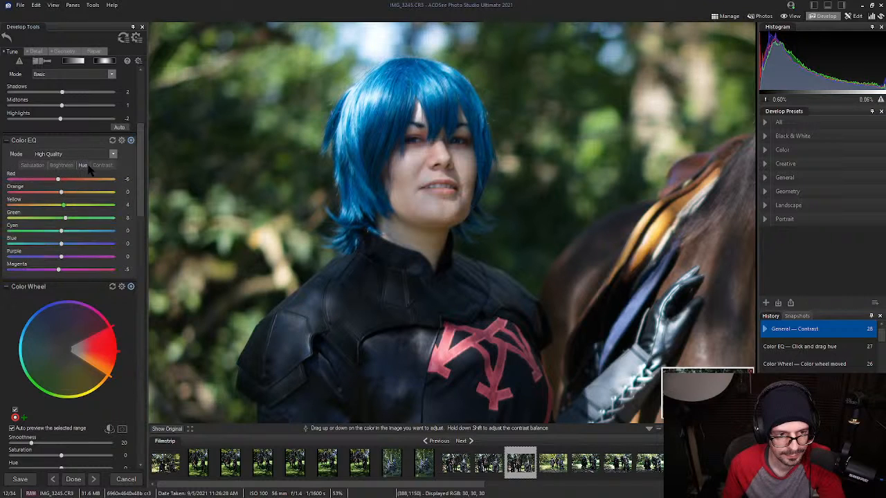
{"action": "left_click", "coordinate": [466, 161]}
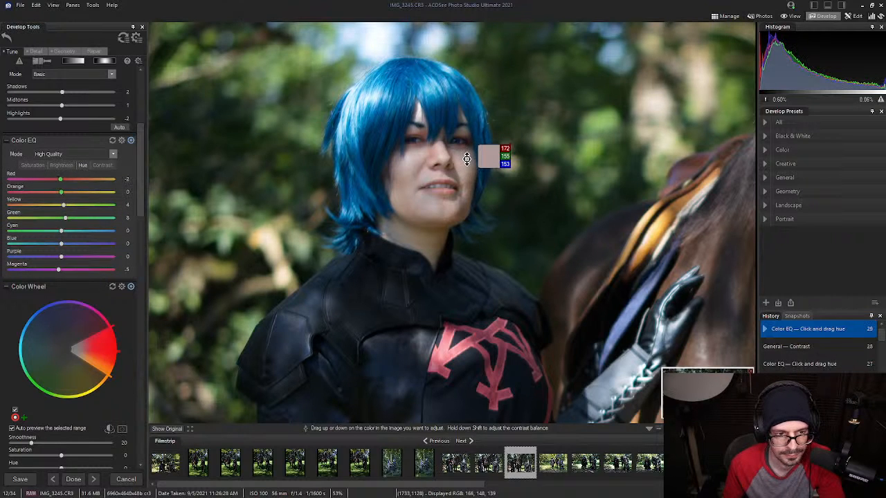
{"action": "mouse_move", "coordinate": [467, 161]}
{"action": "left_mouse_down"}
{"action": "mouse_move", "coordinate": [467, 187]}
{"action": "mouse_move", "coordinate": [468, 119]}
{"action": "mouse_move", "coordinate": [466, 162]}
{"action": "left_mouse_up"}
{"action": "mouse_move", "coordinate": [62, 197]}
{"action": "left_mouse_down"}
{"action": "mouse_move", "coordinate": [67, 205]}
{"action": "mouse_move", "coordinate": [54, 205]}
{"action": "mouse_move", "coordinate": [63, 205]}
{"action": "left_mouse_up"}
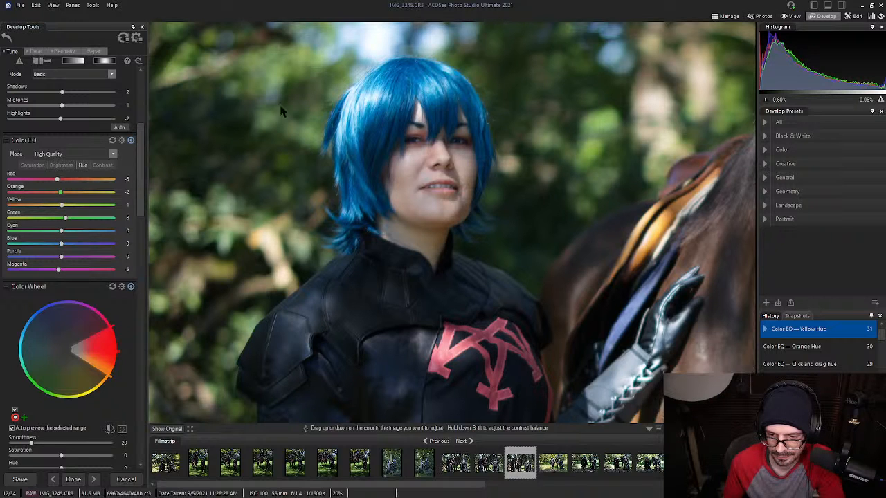
View the whole photo again and set the General Highlights to 88.
{"action": "scroll", "coordinate": [185, 114], "scroll_direction": "down", "scroll_amount": 5}
{"action": "scroll", "coordinate": [136, 82], "scroll_direction": "up", "scroll_amount": 4}
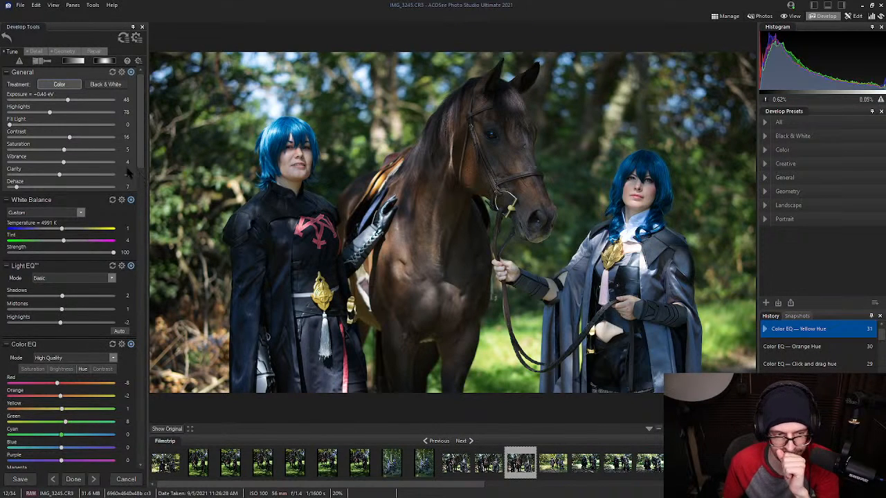
{"action": "left_click_drag", "start_coordinate": [49, 112], "coordinate": [56, 116]}
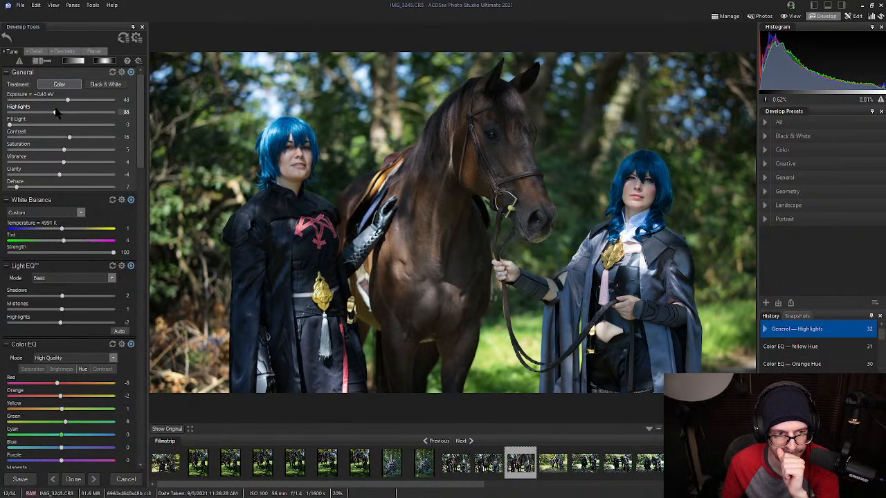
Preview the skin detail on the face of the cosplayer holding the reins and set the Skin Tune Glow to 45.
{"action": "left_click", "coordinate": [36, 51]}
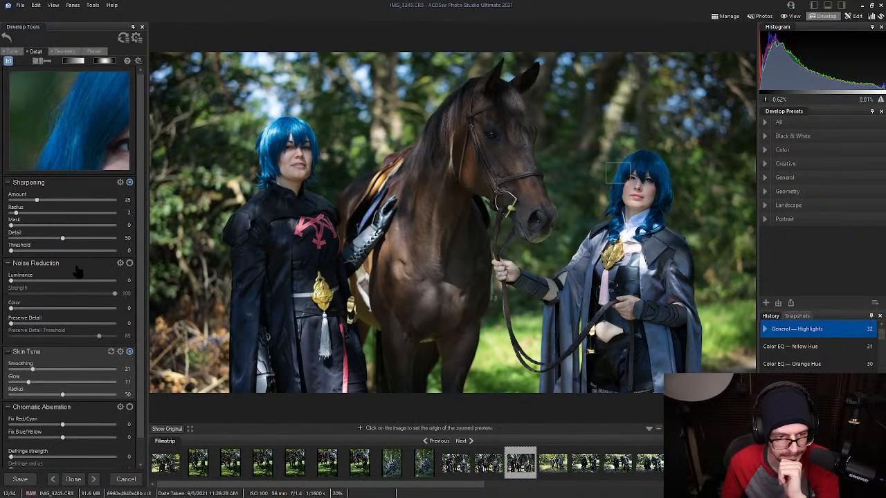
{"action": "left_click", "coordinate": [627, 186]}
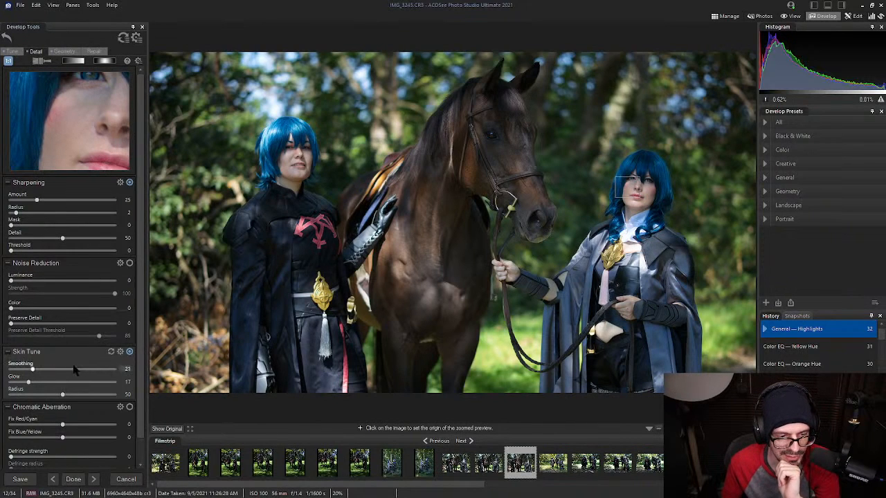
{"action": "left_click_drag", "start_coordinate": [29, 384], "coordinate": [54, 390]}
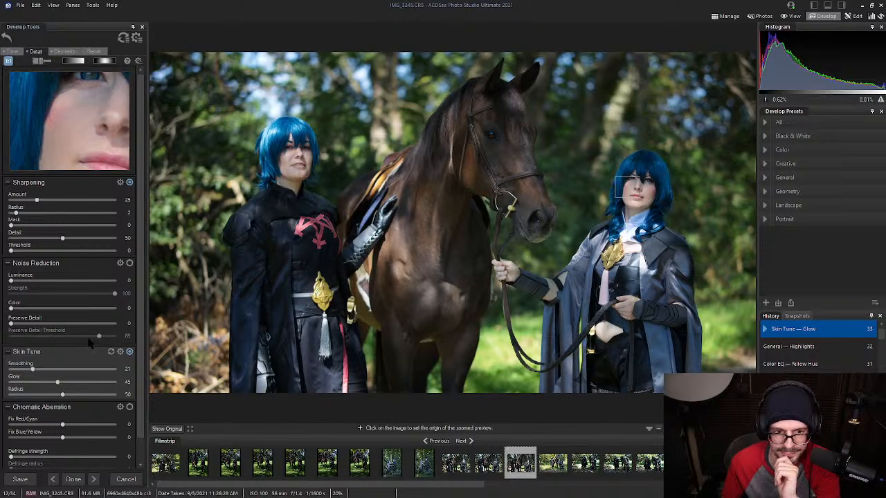
Change the crop proportion from 16 x 9 to Original and check the cropped photo.
{"action": "left_click", "coordinate": [74, 51]}
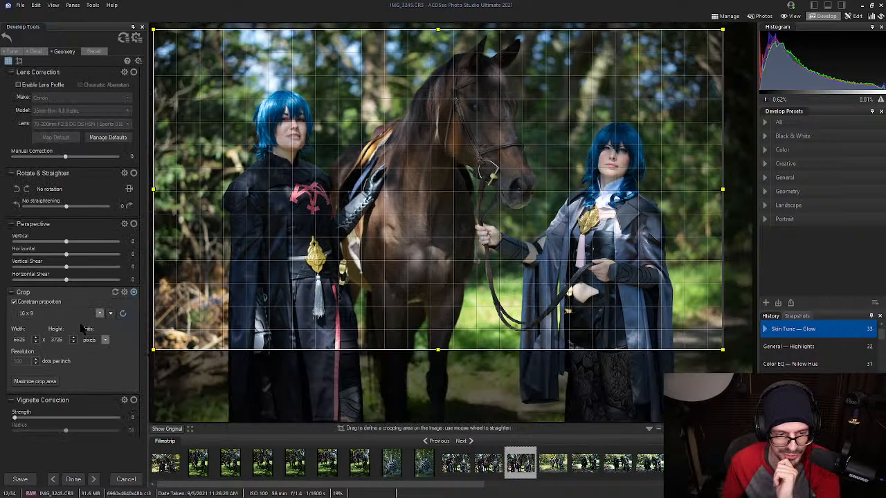
{"action": "left_click", "coordinate": [74, 314]}
{"action": "left_click", "coordinate": [64, 323]}
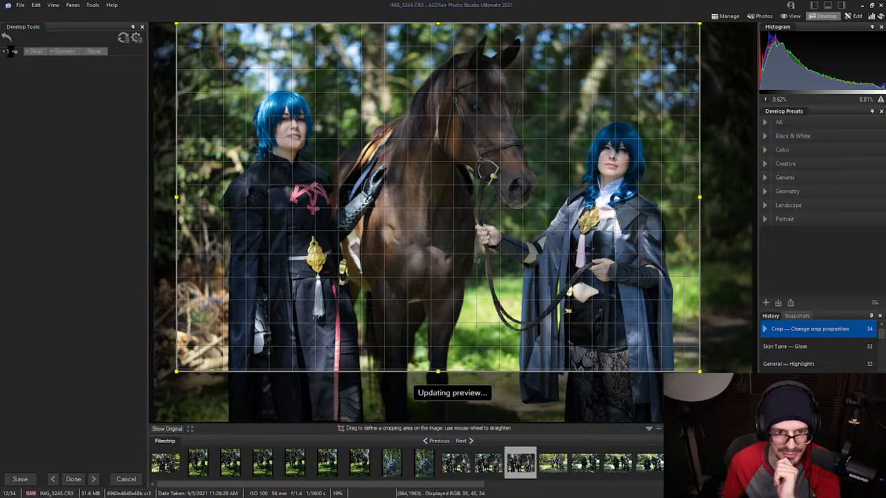
{"action": "left_click", "coordinate": [11, 52]}
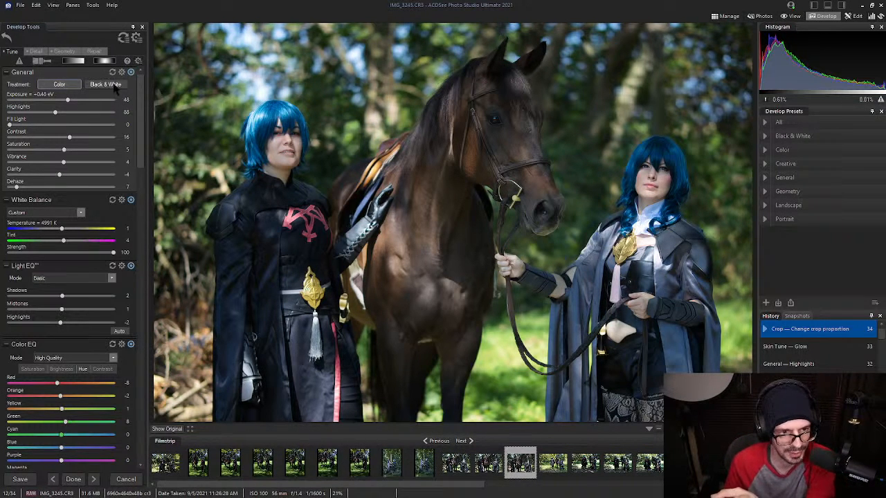
Enlarge the crop area from its lower-right corner to about 6284 x 4189 pixels in the Original proportion.
{"action": "left_click", "coordinate": [69, 51]}
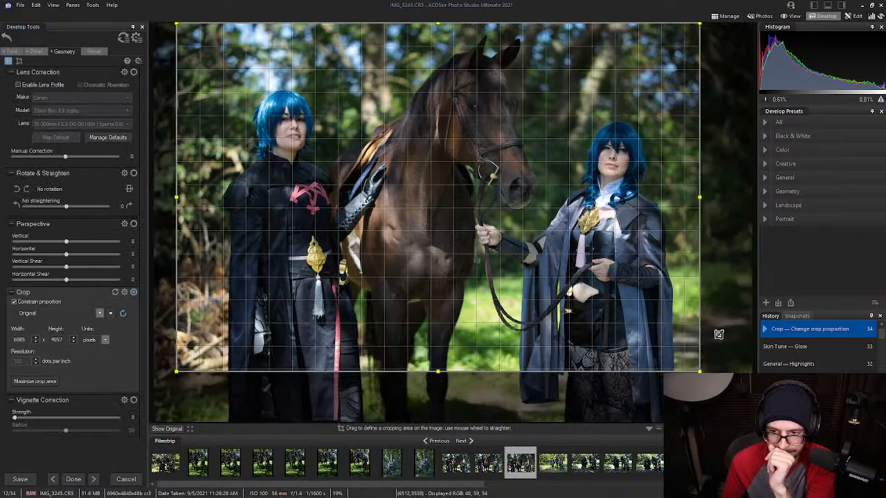
{"action": "left_click_drag", "start_coordinate": [700, 373], "coordinate": [721, 386]}
{"action": "scroll", "coordinate": [448, 204], "scroll_direction": "down", "scroll_amount": 2}
{"action": "left_click_drag", "start_coordinate": [717, 383], "coordinate": [716, 383]}
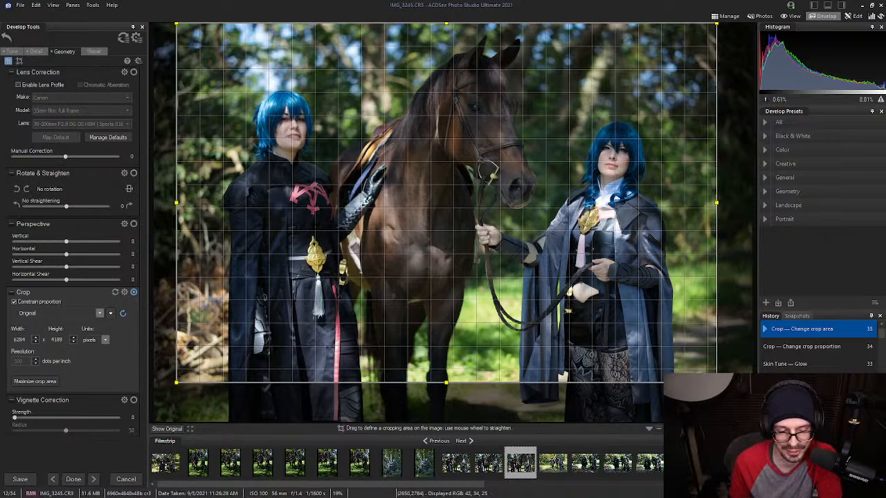
Close the crop tool and export the developed photo with the PSD FULL preset to the Pictures folder.
{"action": "left_click", "coordinate": [12, 51]}
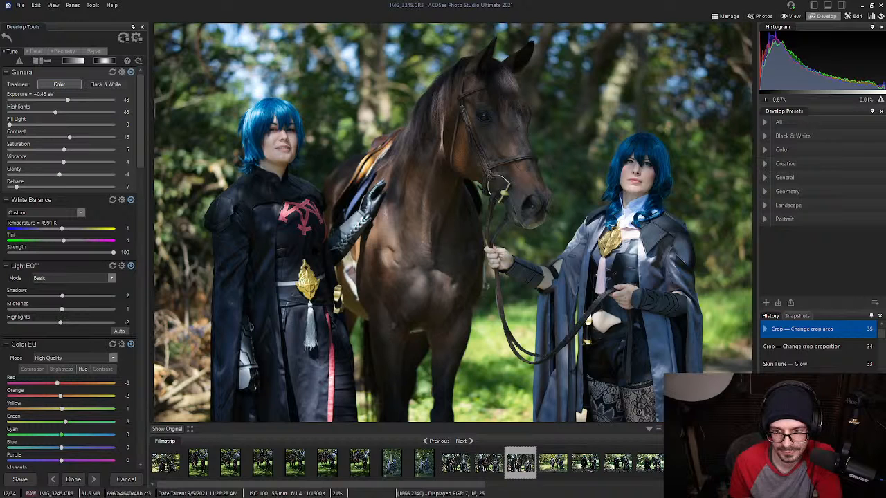
{"action": "left_click", "coordinate": [20, 5]}
{"action": "left_click", "coordinate": [36, 59]}
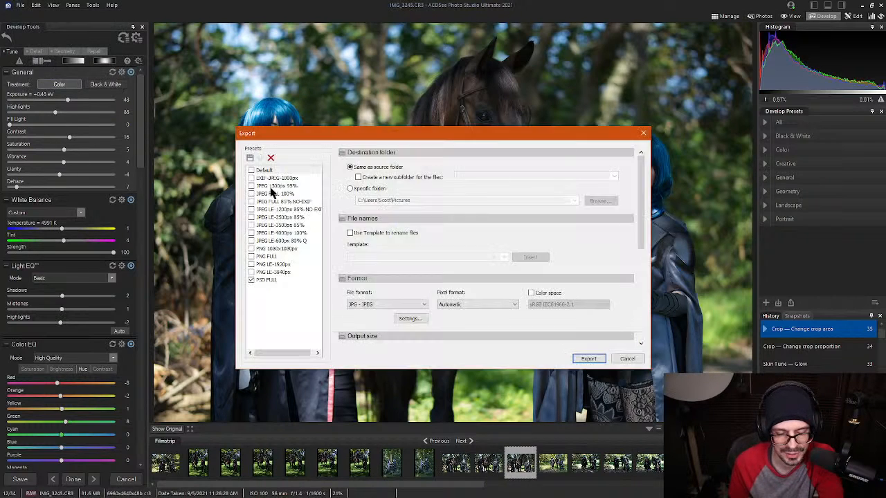
{"action": "left_click", "coordinate": [267, 280]}
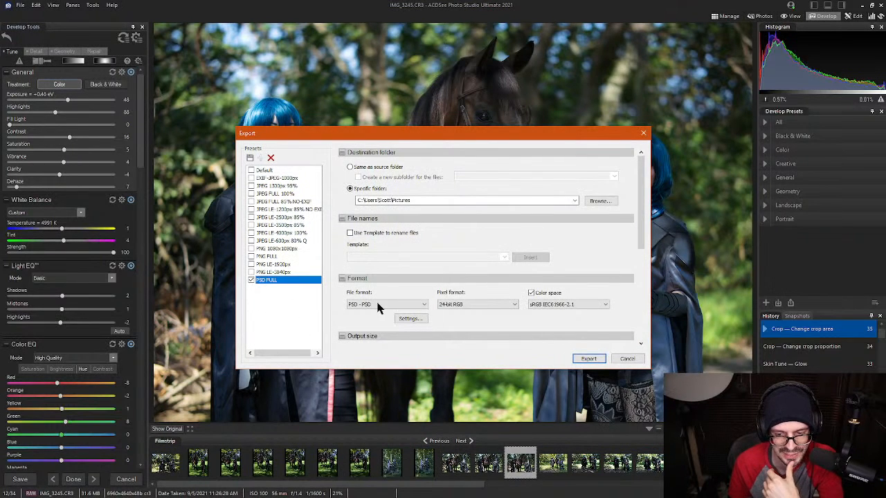
{"action": "left_click", "coordinate": [588, 358]}
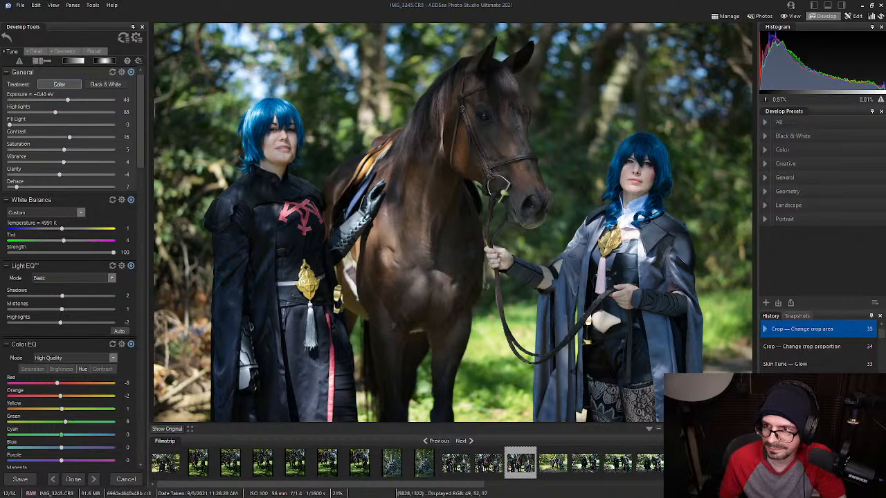
Switch to Affinity Photo, preview the candidate PSD files in the Pictures folder and open IMG_3245.psd.
{"action": "key", "text": "alt+Tab"}
{"action": "left_click", "coordinate": [31, 8]}
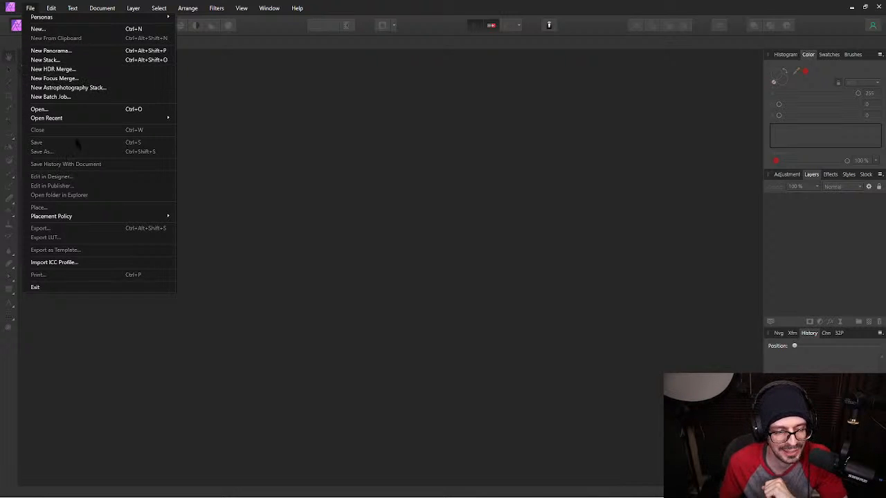
{"action": "mouse_move", "coordinate": [96, 119]}
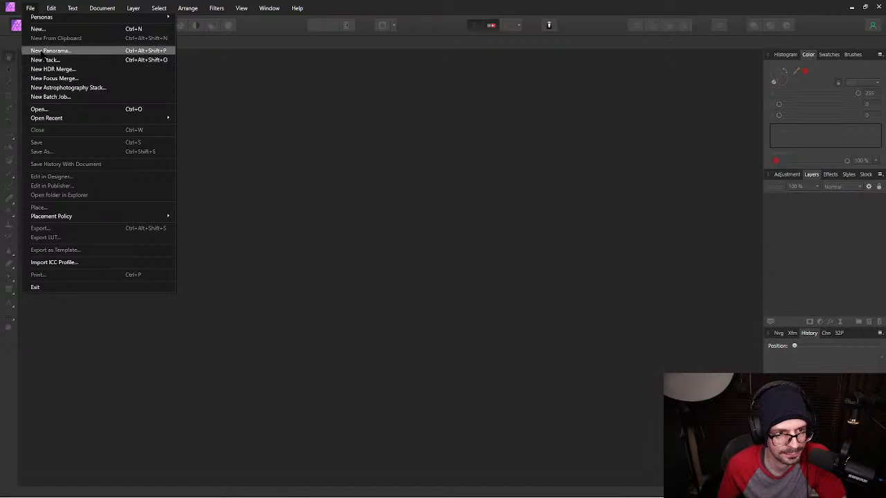
{"action": "left_click", "coordinate": [53, 109]}
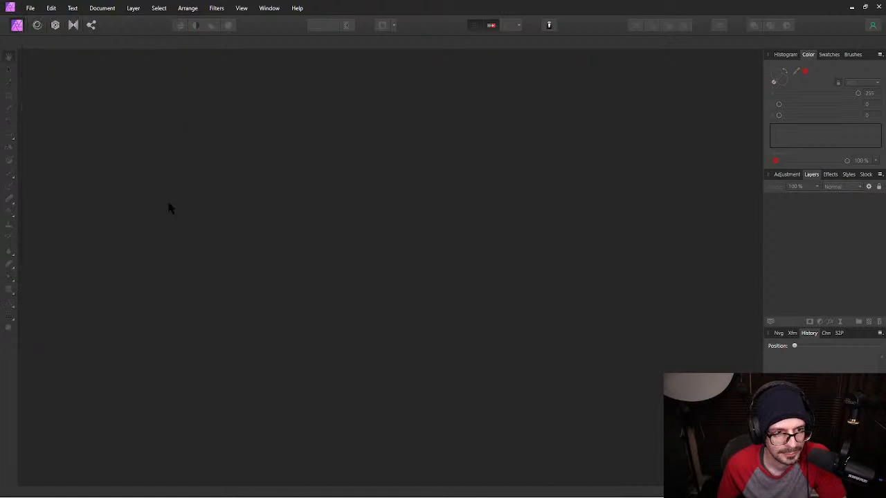
{"action": "left_click", "coordinate": [332, 142]}
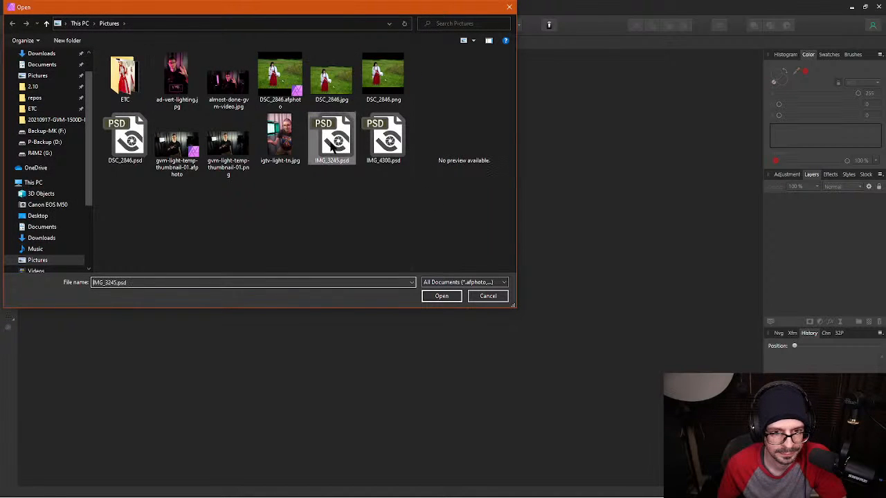
{"action": "left_click", "coordinate": [386, 145]}
{"action": "right_click", "coordinate": [378, 144]}
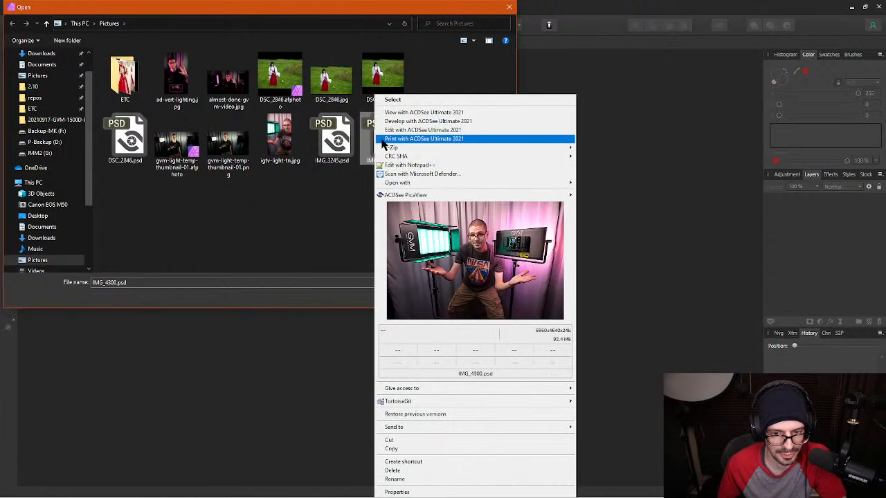
{"action": "left_click", "coordinate": [346, 143]}
{"action": "right_click", "coordinate": [348, 143]}
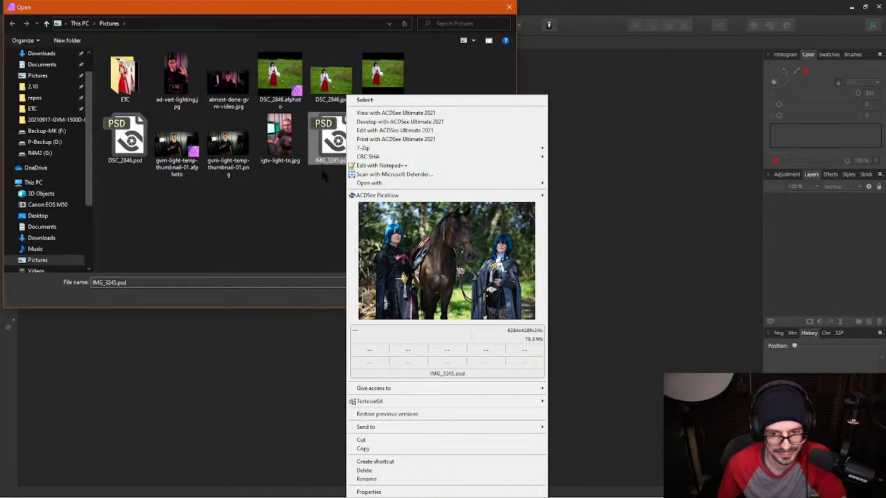
{"action": "left_click", "coordinate": [327, 202]}
{"action": "double_click", "coordinate": [342, 147]}
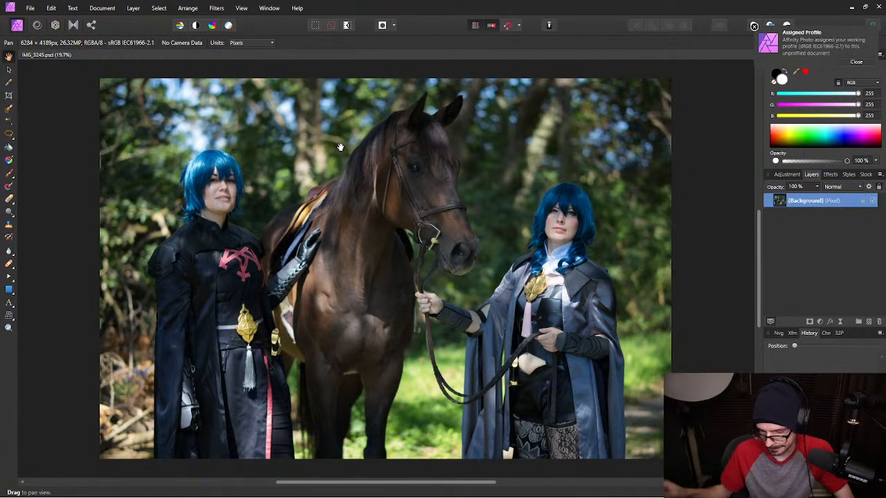
Examine both cosplayers, the horse and the costume fabric up close for areas that need retouching.
{"action": "scroll", "coordinate": [225, 203], "scroll_direction": "down", "scroll_amount": 1}
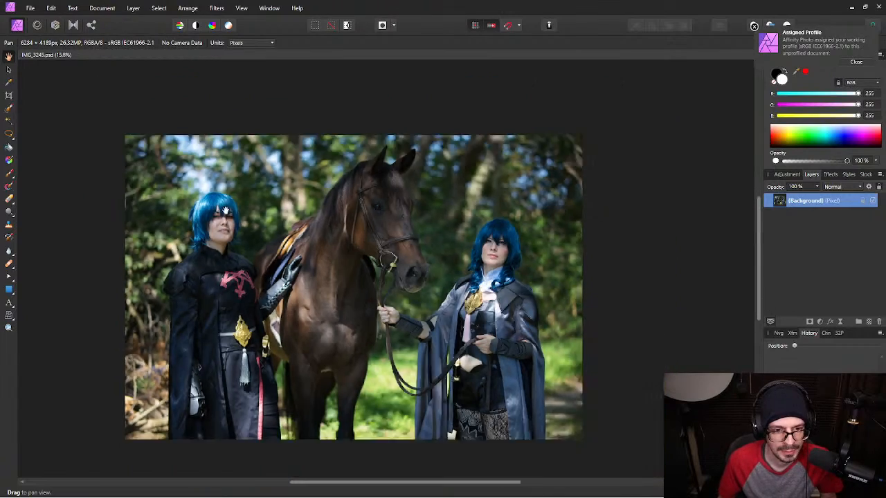
{"action": "scroll", "coordinate": [226, 203], "scroll_direction": "up", "scroll_amount": 6}
{"action": "scroll", "coordinate": [537, 330], "scroll_direction": "down", "scroll_amount": 2}
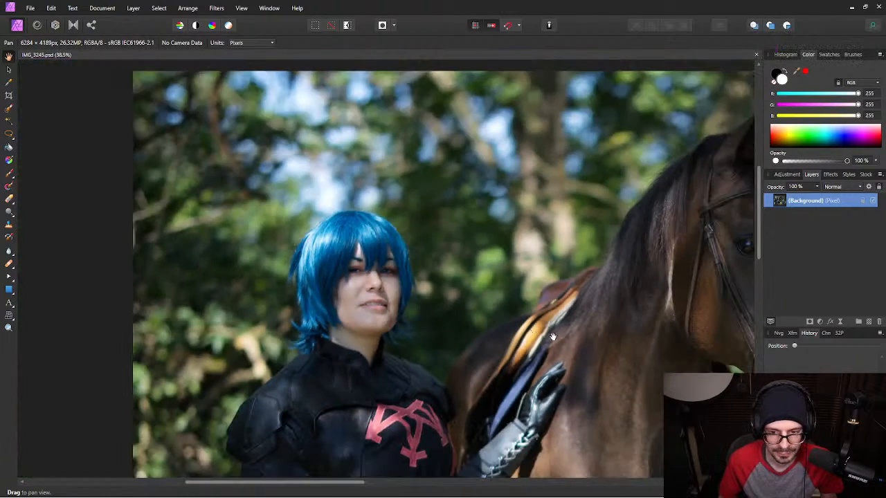
{"action": "left_click_drag", "start_coordinate": [619, 344], "coordinate": [250, 218]}
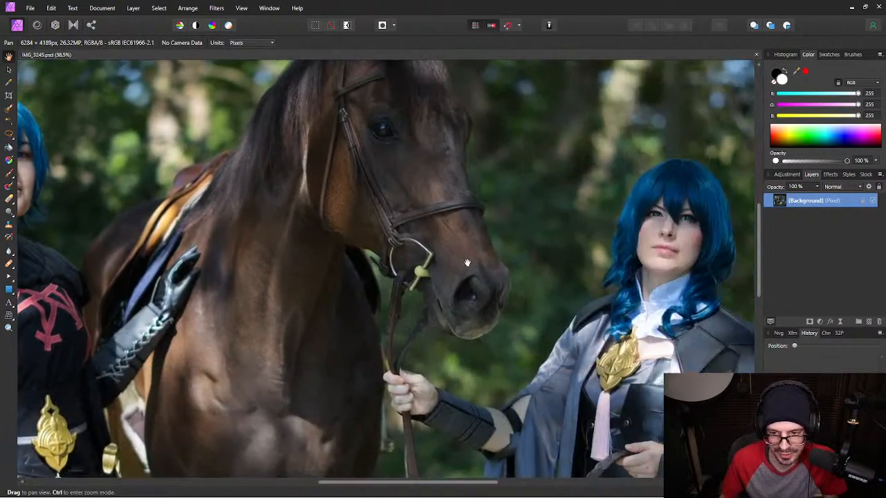
{"action": "left_click_drag", "start_coordinate": [554, 263], "coordinate": [396, 261]}
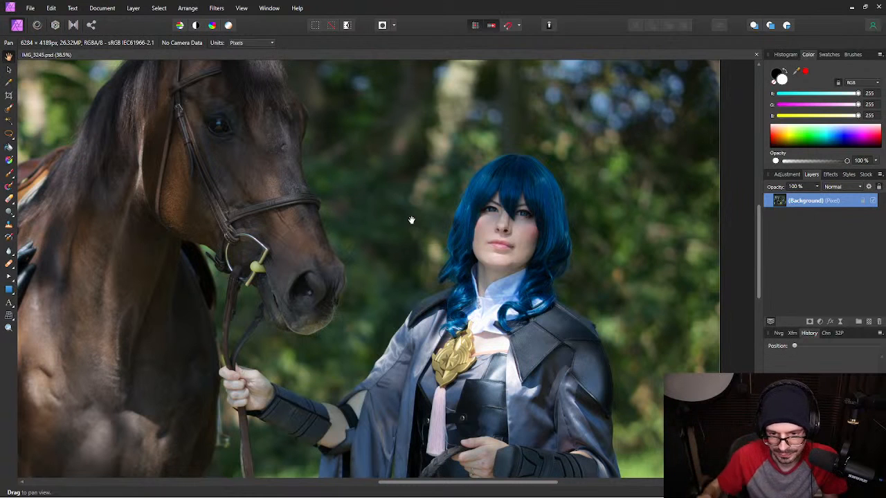
{"action": "scroll", "coordinate": [415, 404], "scroll_direction": "down", "scroll_amount": 5}
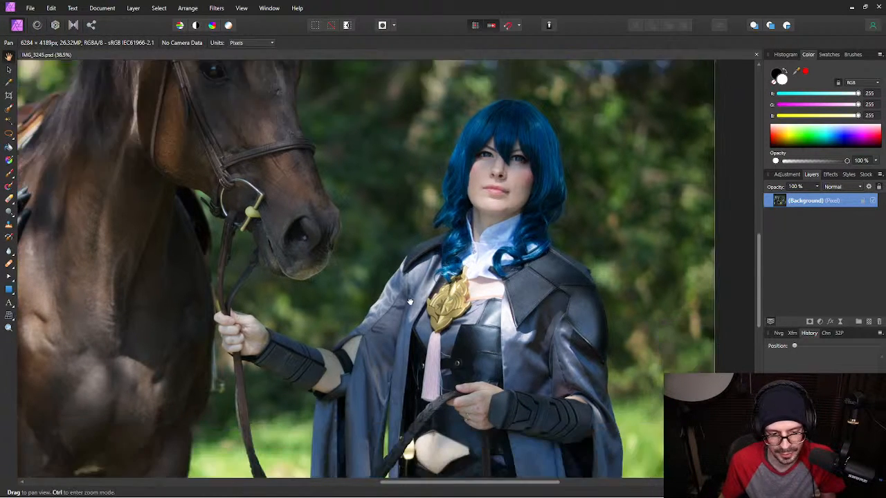
{"action": "scroll", "coordinate": [450, 359], "scroll_direction": "down", "scroll_amount": 3}
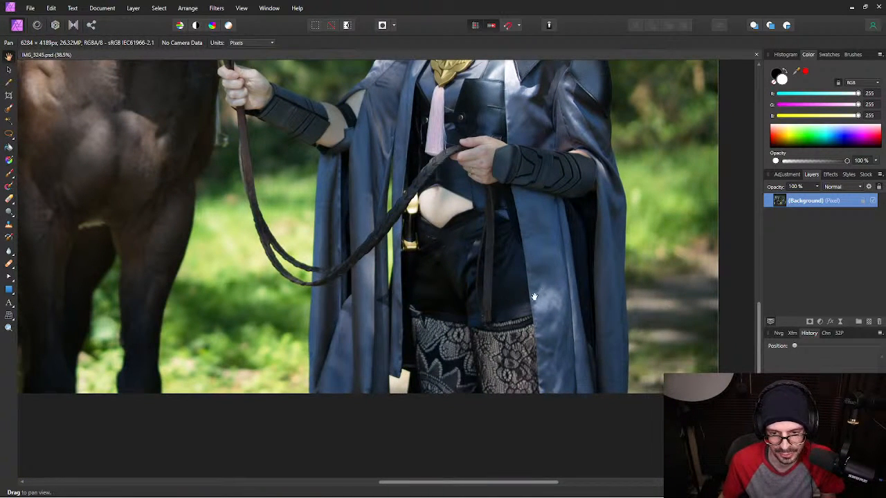
{"action": "scroll", "coordinate": [566, 300], "scroll_direction": "up", "scroll_amount": 8}
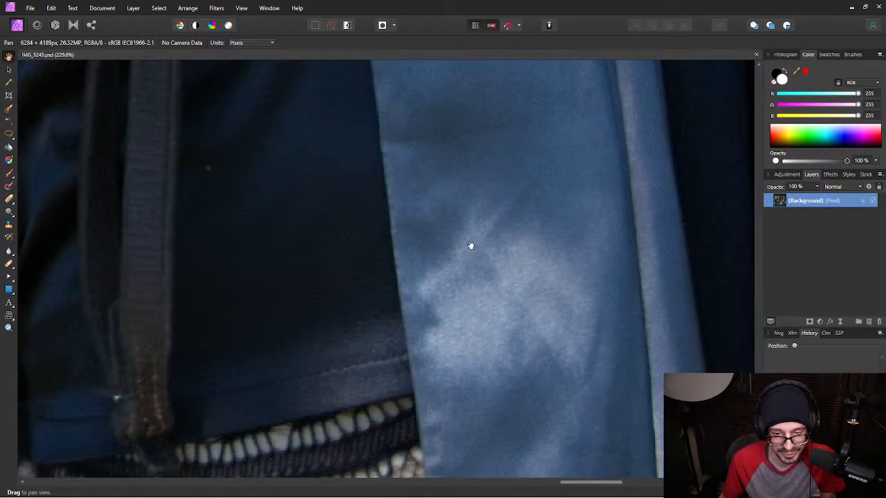
{"action": "scroll", "coordinate": [473, 242], "scroll_direction": "down", "scroll_amount": 9}
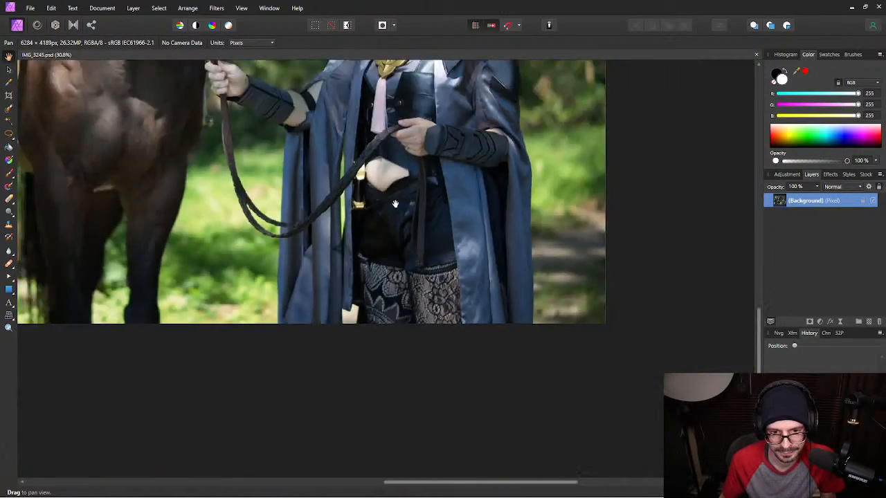
{"action": "left_click_drag", "start_coordinate": [279, 166], "coordinate": [513, 383]}
{"action": "left_click_drag", "start_coordinate": [337, 233], "coordinate": [335, 322]}
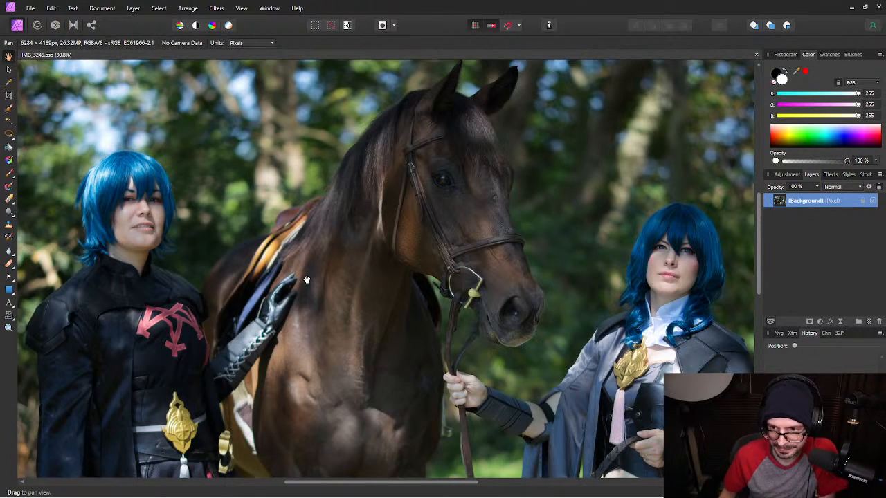
Duplicate the Background layer and start a Frequency Separation on the copy.
{"action": "right_click", "coordinate": [843, 207]}
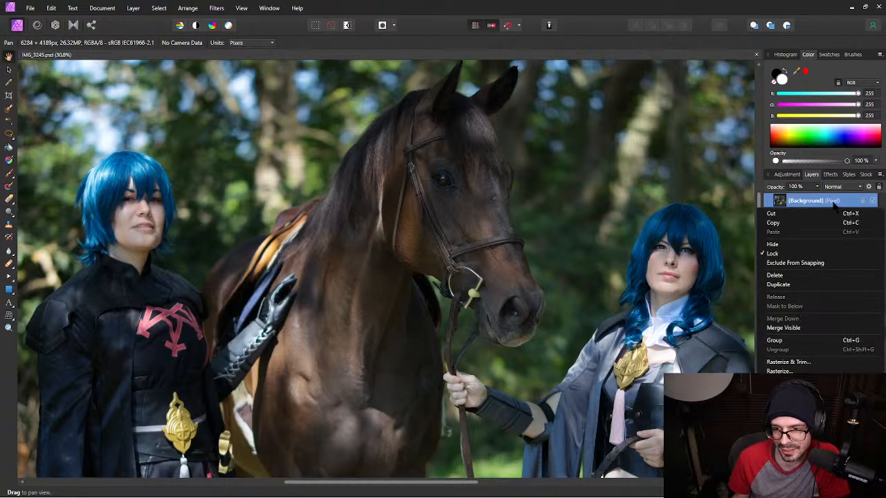
{"action": "left_click", "coordinate": [803, 284]}
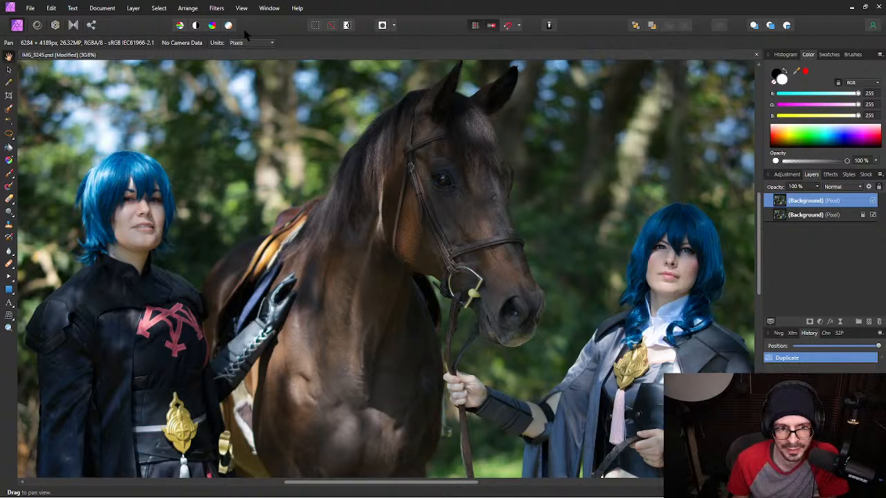
{"action": "left_click", "coordinate": [219, 10]}
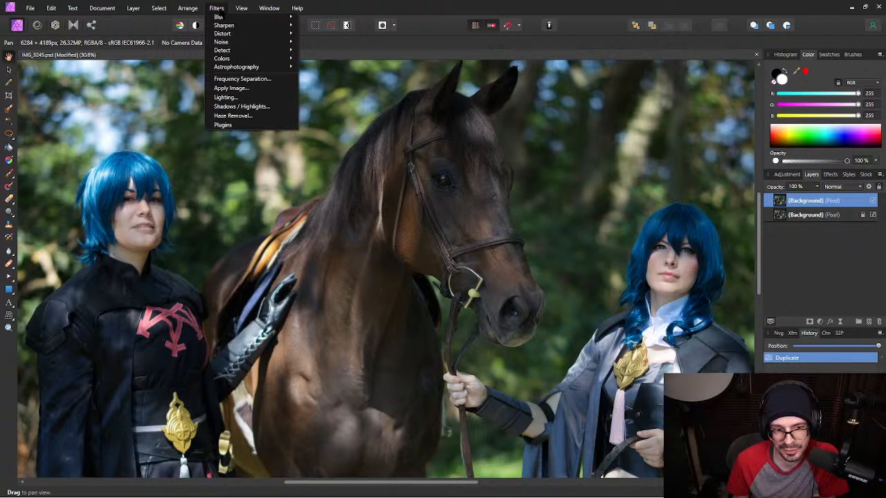
{"action": "left_click", "coordinate": [258, 80]}
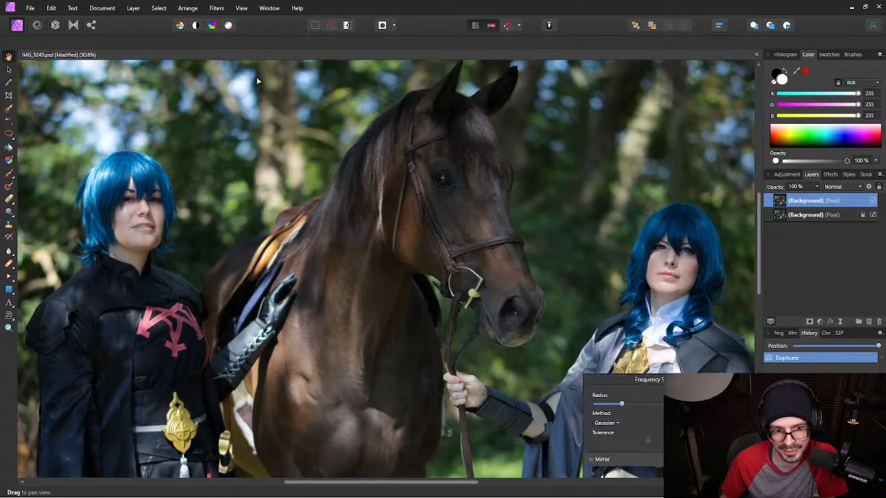
Try a Frequency Separation with a larger radius, Mirror turned on and the Median method, checking the horse's eye in the preview.
{"action": "mouse_move", "coordinate": [261, 295]}
{"action": "left_mouse_down"}
{"action": "mouse_move", "coordinate": [298, 254]}
{"action": "mouse_move", "coordinate": [247, 293]}
{"action": "mouse_move", "coordinate": [251, 278]}
{"action": "mouse_move", "coordinate": [253, 286]}
{"action": "left_mouse_up"}
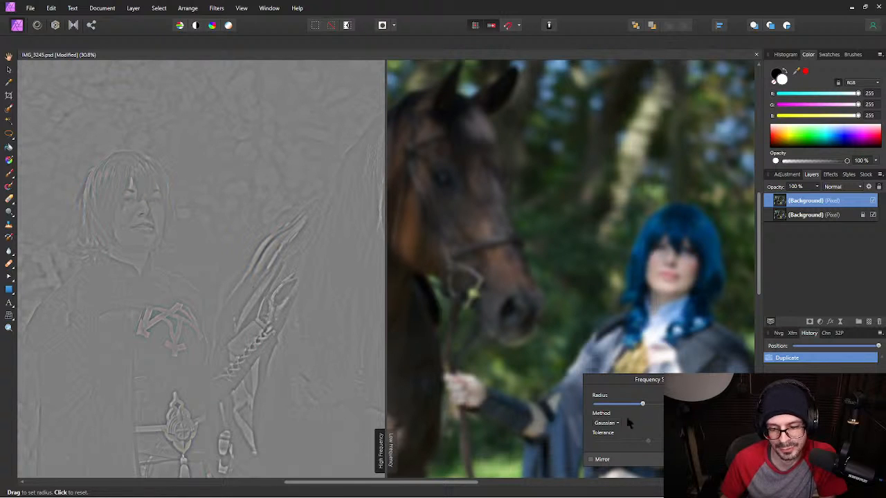
{"action": "mouse_move", "coordinate": [366, 483]}
{"action": "left_mouse_down"}
{"action": "mouse_move", "coordinate": [346, 484]}
{"action": "mouse_move", "coordinate": [377, 494]}
{"action": "mouse_move", "coordinate": [367, 491]}
{"action": "left_mouse_up"}
{"action": "left_click", "coordinate": [605, 460]}
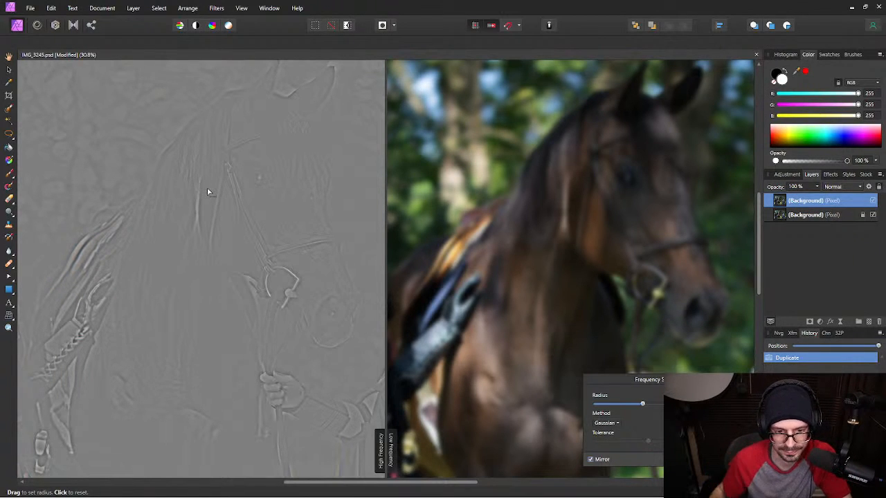
{"action": "left_click_drag", "start_coordinate": [643, 405], "coordinate": [636, 412]}
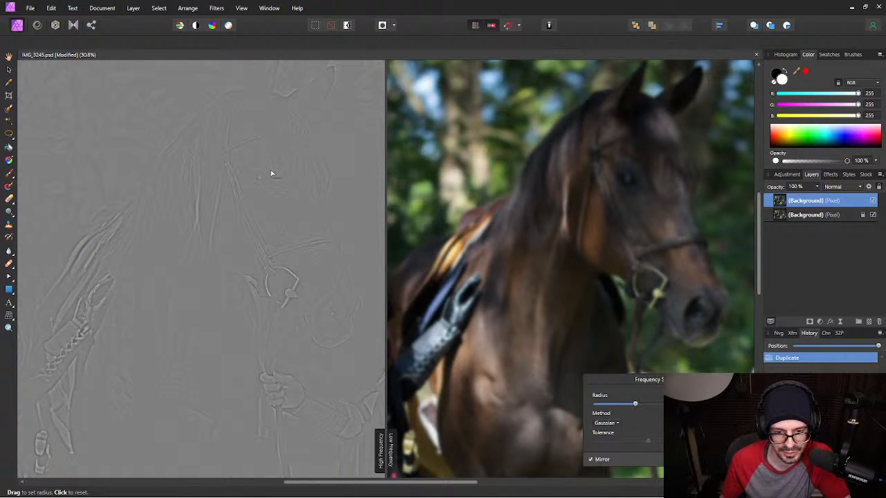
{"action": "scroll", "coordinate": [262, 178], "scroll_direction": "up", "scroll_amount": 6}
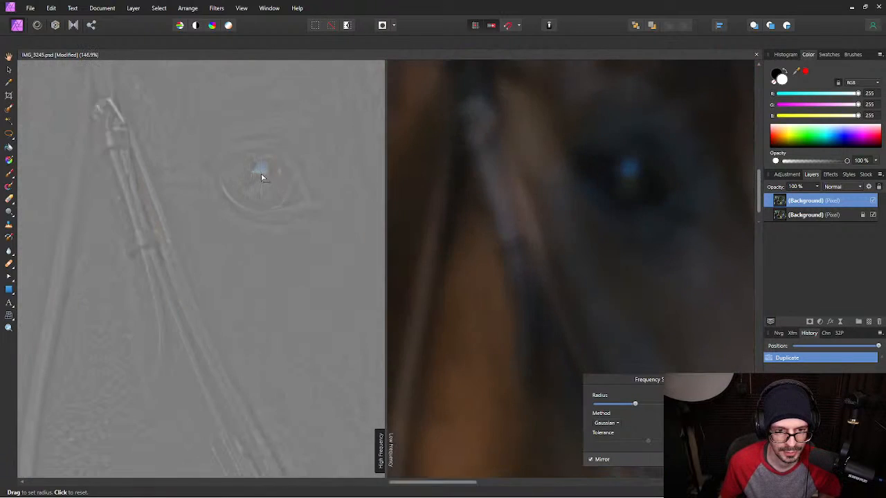
{"action": "scroll", "coordinate": [269, 228], "scroll_direction": "down", "scroll_amount": 2}
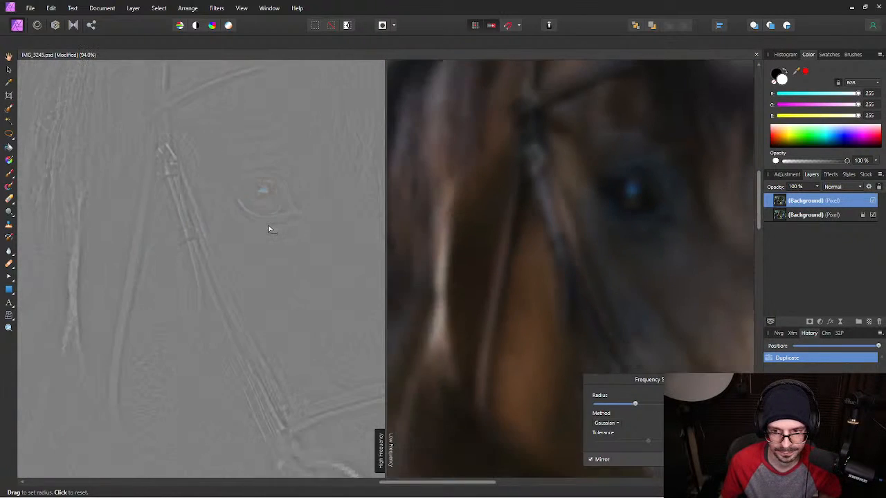
{"action": "left_click", "coordinate": [618, 424]}
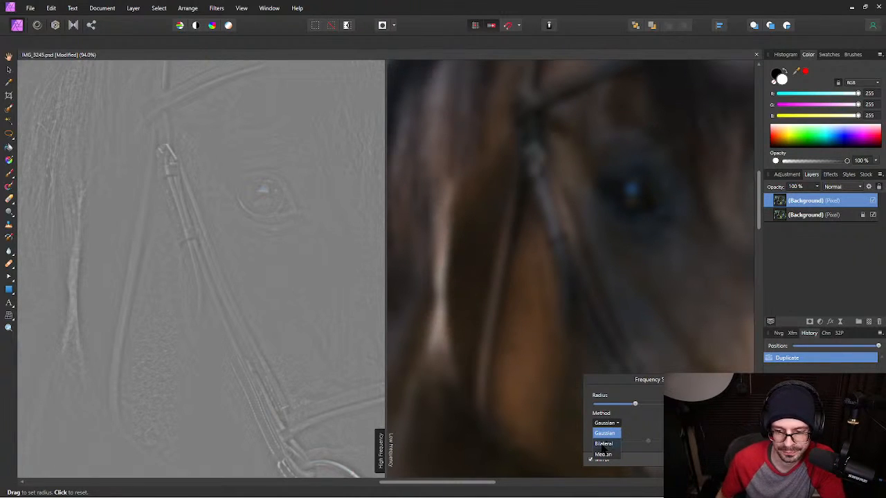
{"action": "left_click", "coordinate": [603, 455]}
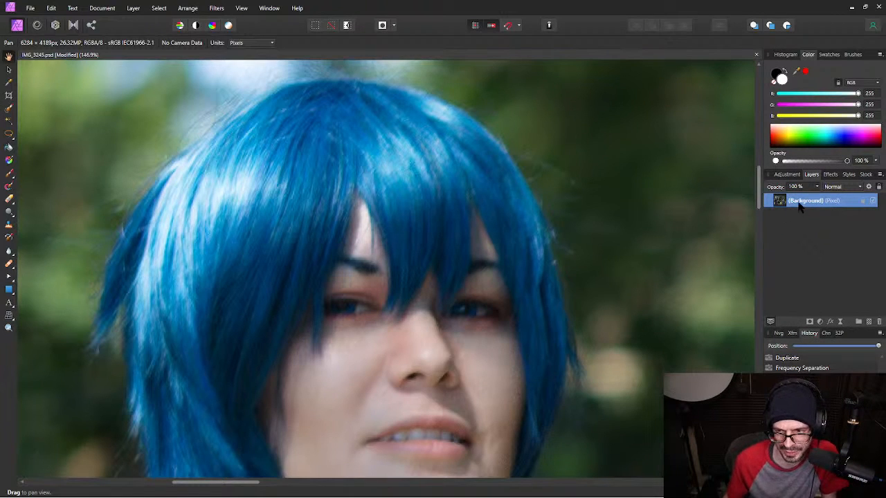
Duplicate the Background layer and apply a Gaussian Frequency Separation to the copy, adjusting the radius until only fine hair and skin texture separates.
{"action": "right_click", "coordinate": [796, 208]}
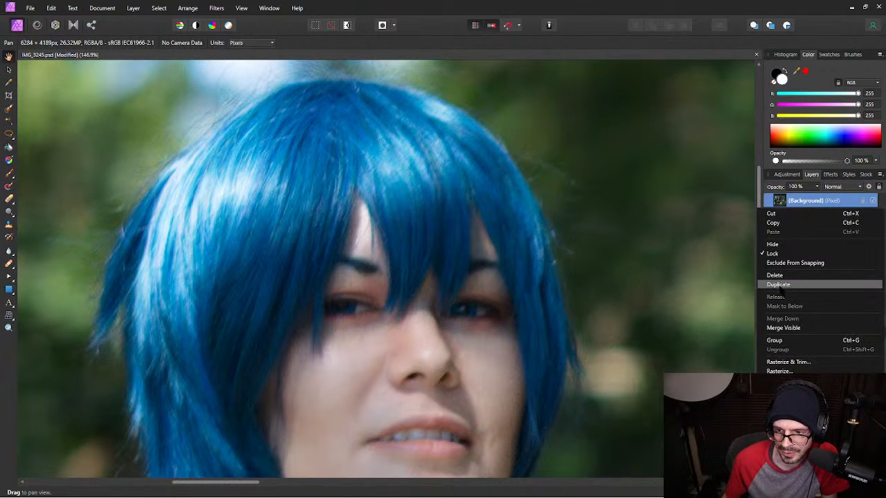
{"action": "left_click", "coordinate": [778, 284]}
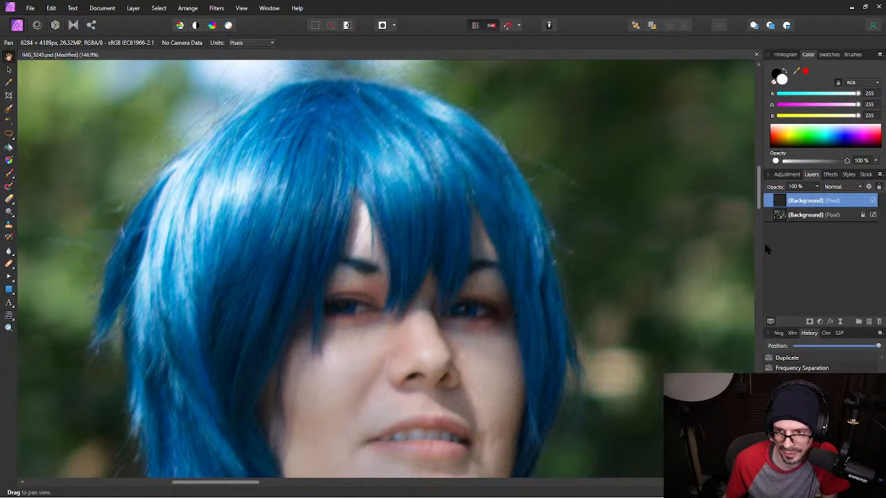
{"action": "left_click", "coordinate": [217, 8]}
{"action": "left_click", "coordinate": [241, 78]}
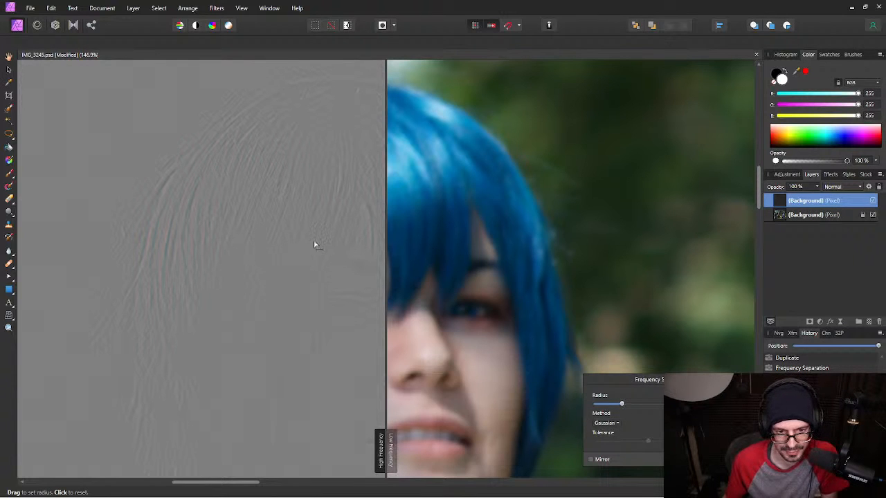
{"action": "left_click_drag", "start_coordinate": [324, 240], "coordinate": [247, 234]}
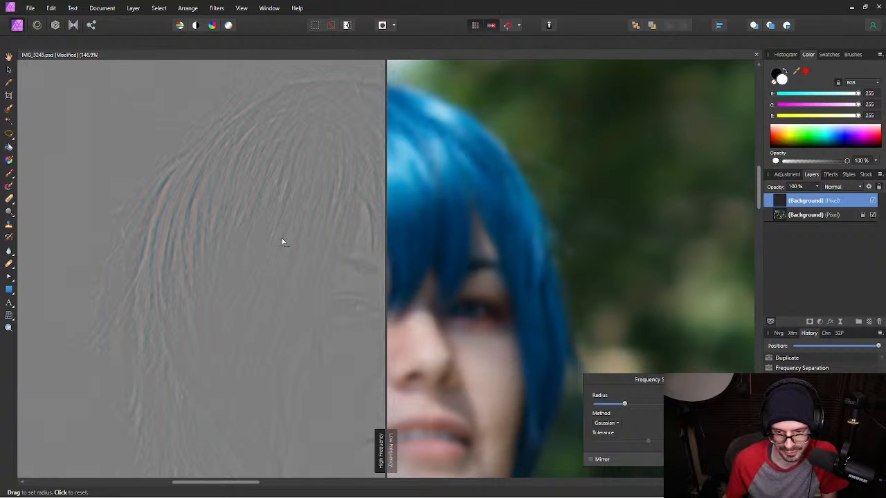
{"action": "mouse_move", "coordinate": [274, 241]}
{"action": "left_mouse_down"}
{"action": "mouse_move", "coordinate": [289, 237]}
{"action": "mouse_move", "coordinate": [277, 241]}
{"action": "left_mouse_up"}
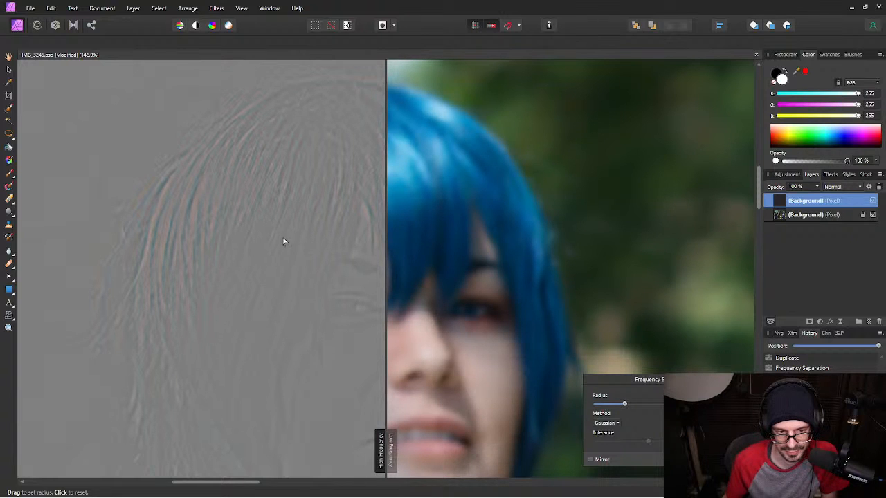
{"action": "left_click_drag", "start_coordinate": [321, 248], "coordinate": [290, 253]}
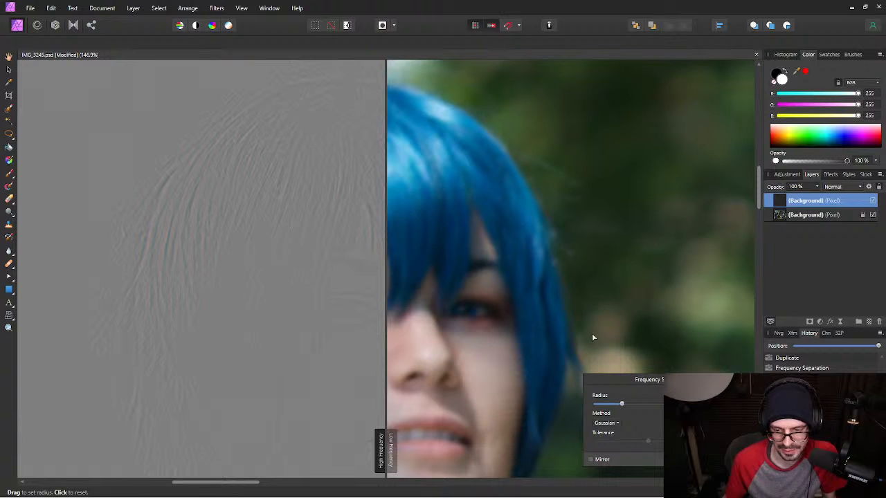
{"action": "key", "text": "Return"}
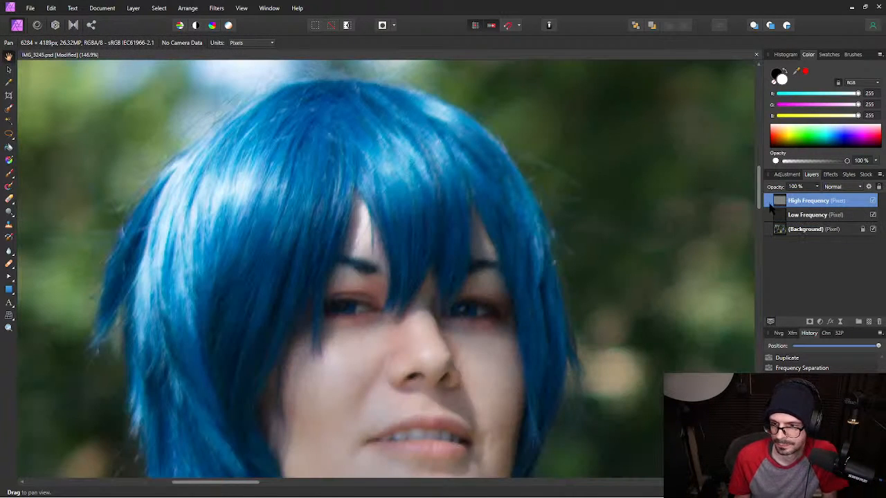
Isolate the High Frequency layer and the Low Frequency layer in turn to examine skin texture and tones on the first cosplayer's face.
{"action": "left_click", "coordinate": [780, 201], "text": "alt"}
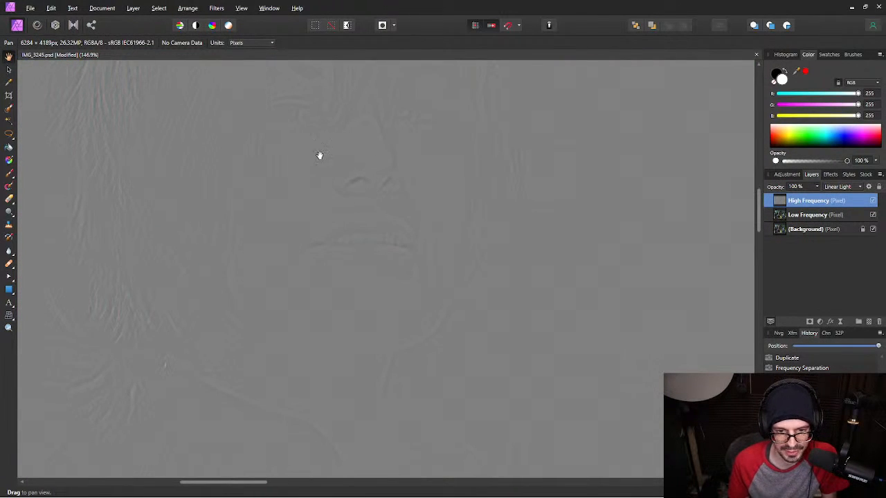
{"action": "scroll", "coordinate": [343, 134], "scroll_direction": "up", "scroll_amount": 2}
{"action": "scroll", "coordinate": [346, 185], "scroll_direction": "up", "scroll_amount": 3}
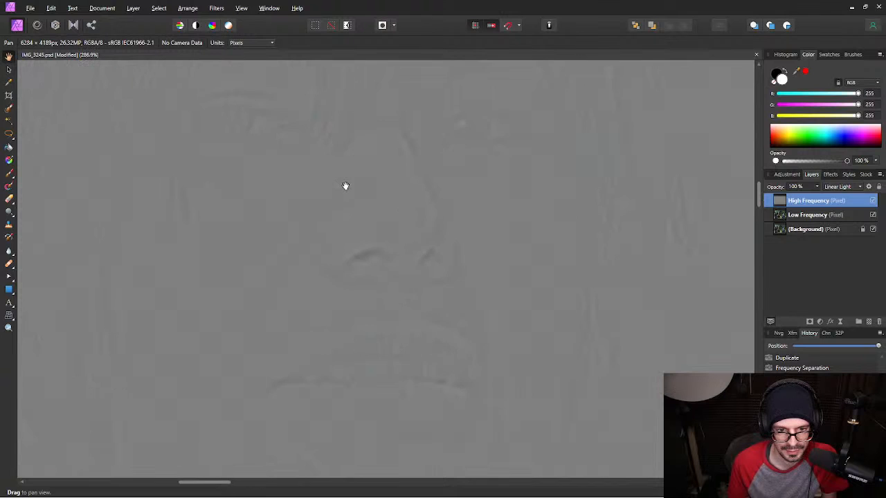
{"action": "left_click_drag", "start_coordinate": [256, 330], "coordinate": [435, 251]}
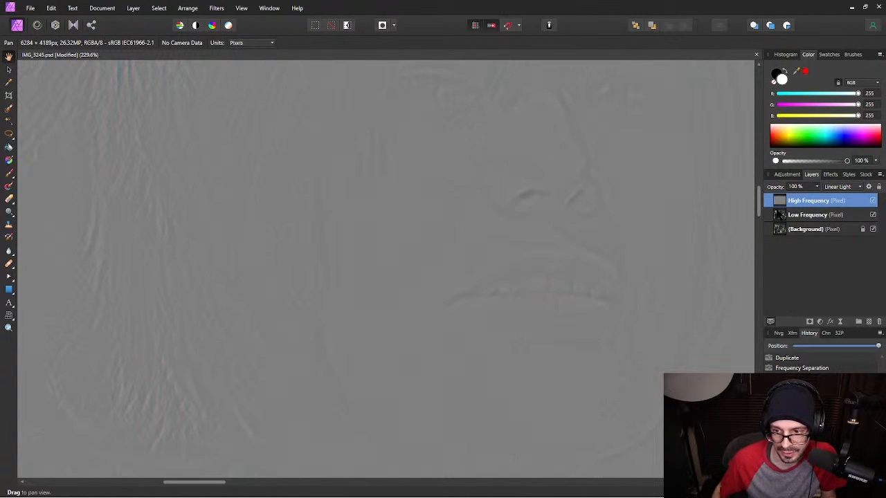
{"action": "left_click", "coordinate": [780, 215], "text": "alt"}
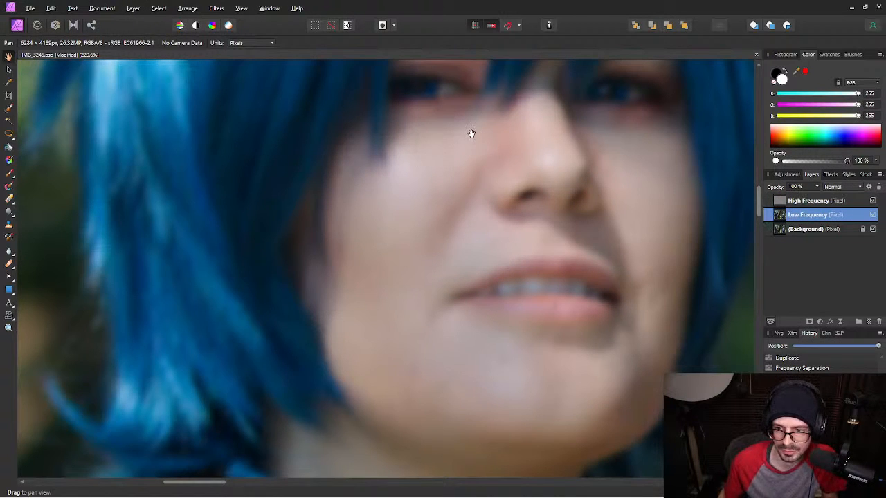
{"action": "left_click_drag", "start_coordinate": [468, 134], "coordinate": [415, 264]}
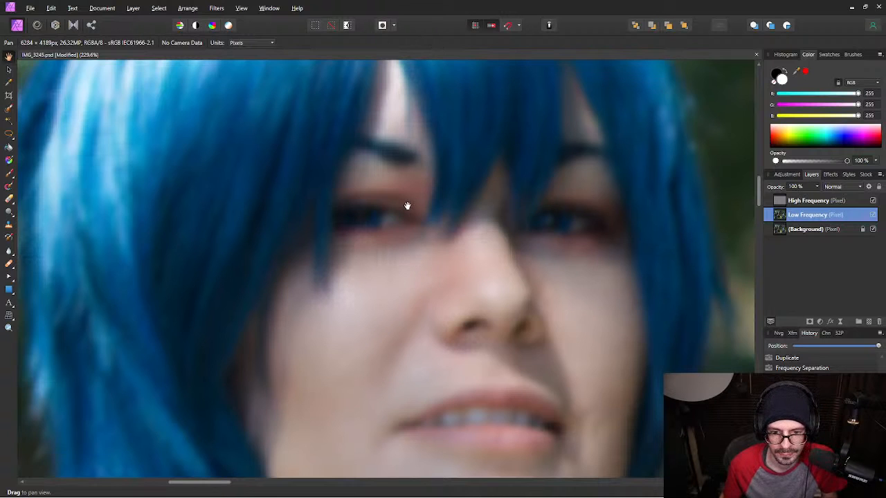
{"action": "scroll", "coordinate": [406, 206], "scroll_direction": "down", "scroll_amount": 3}
{"action": "scroll", "coordinate": [408, 357], "scroll_direction": "up", "scroll_amount": 3}
{"action": "left_click_drag", "start_coordinate": [384, 335], "coordinate": [431, 241]}
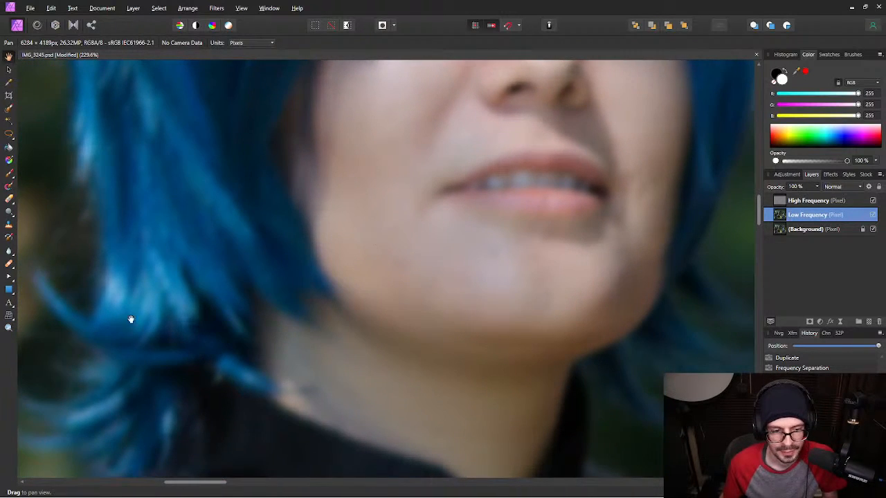
Activate the Healing Brush Tool for the Low Frequency layer and reduce its brush width to 31.1 px.
{"action": "left_click", "coordinate": [9, 265]}
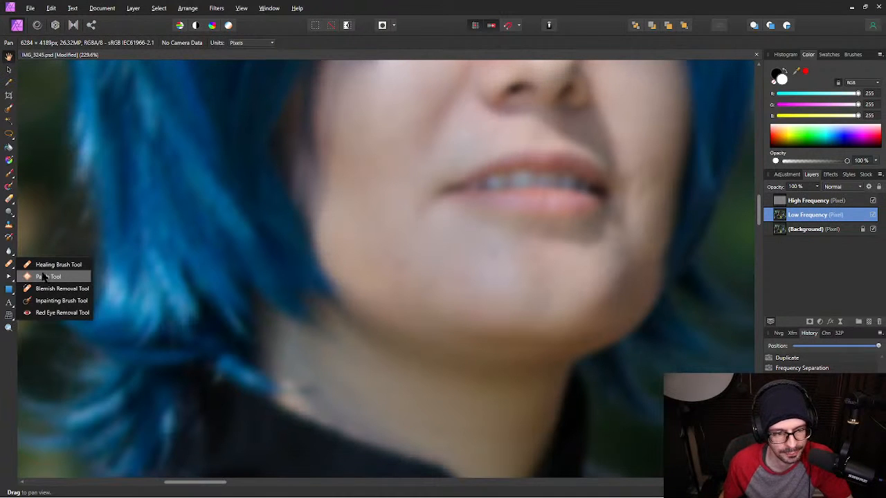
{"action": "left_click", "coordinate": [9, 224]}
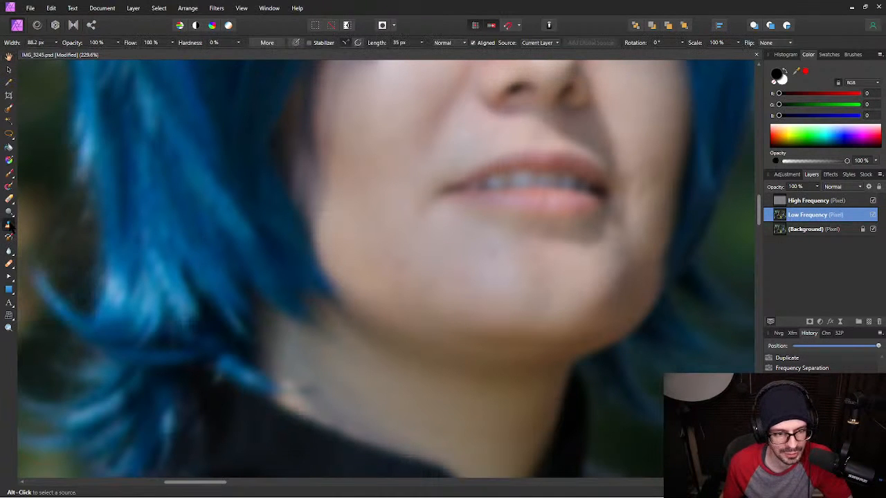
{"action": "left_click", "coordinate": [9, 265]}
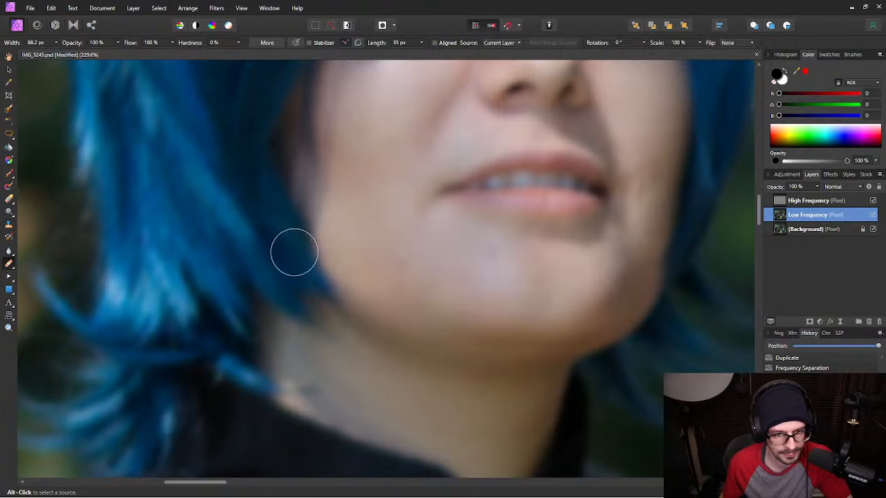
{"action": "key", "text": "bracketleft"}
{"action": "key", "text": "bracketleft"}
{"action": "key", "text": "bracketleft"}
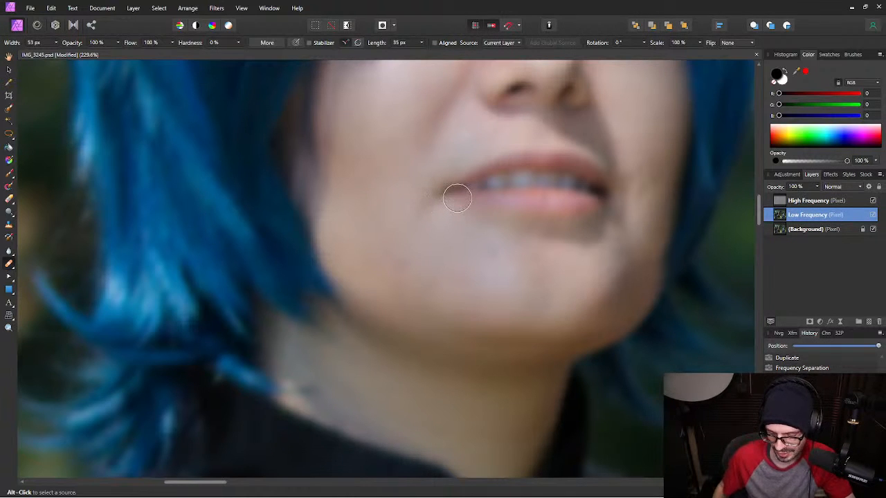
{"action": "key", "text": "a"}
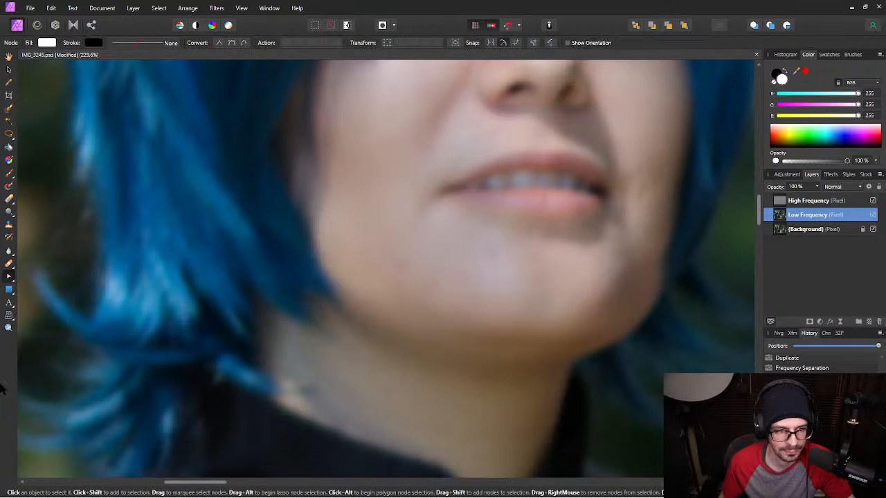
{"action": "left_click", "coordinate": [9, 264]}
{"action": "left_click", "coordinate": [76, 276]}
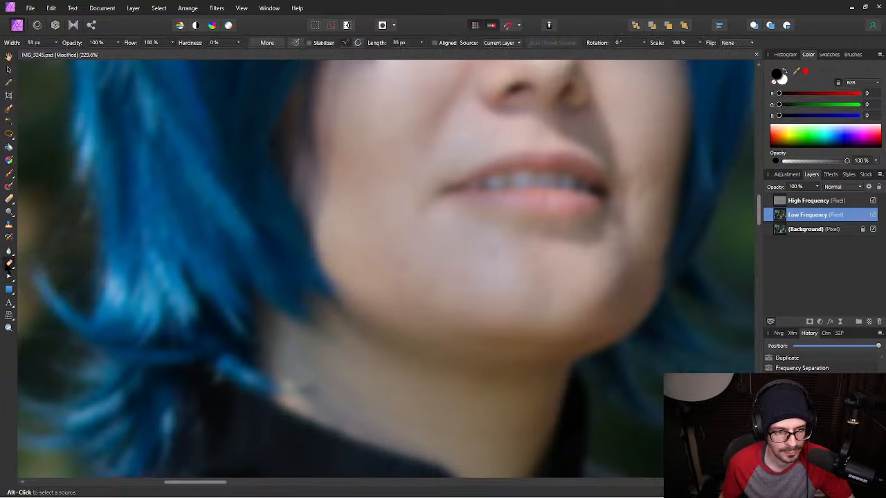
{"action": "left_click", "coordinate": [9, 264]}
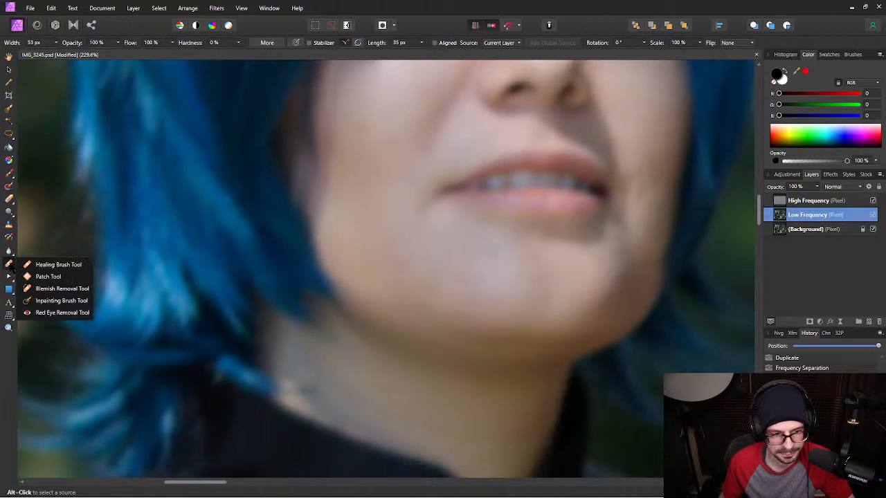
{"action": "left_click", "coordinate": [56, 265]}
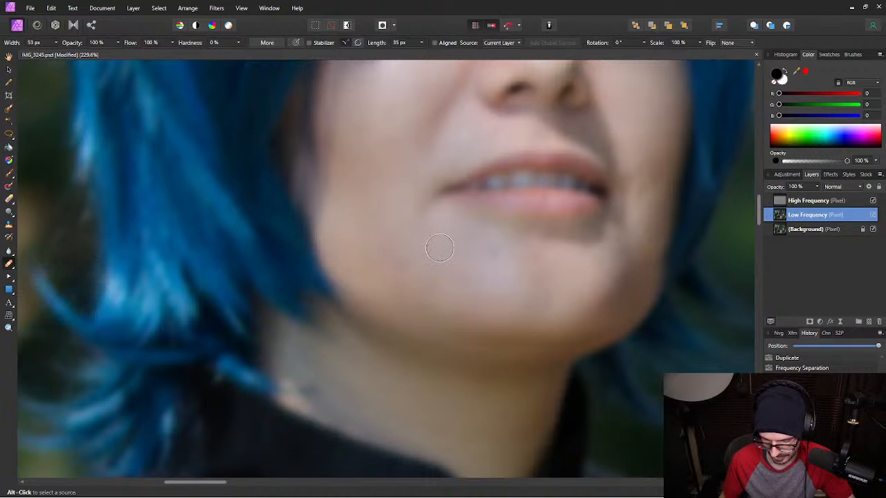
{"action": "key", "text": "bracketleft"}
{"action": "key", "text": "bracketright"}
{"action": "key", "text": "bracketleft"}
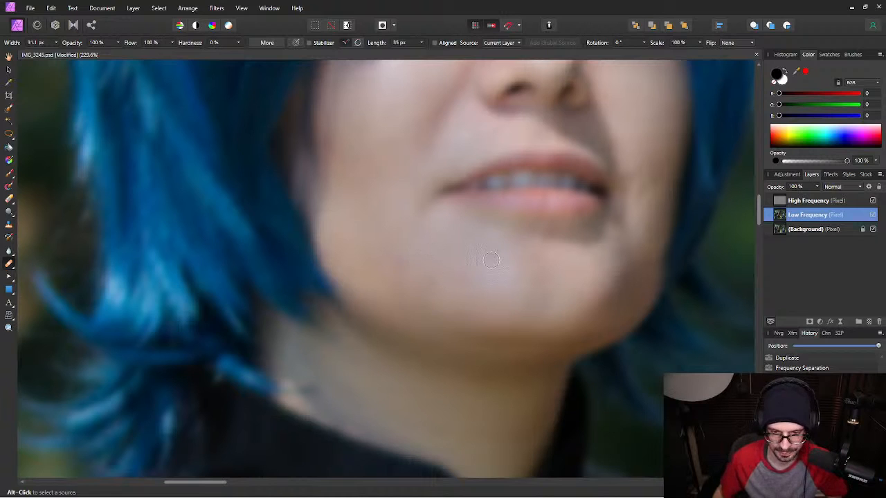
Heal the uneven skin spots on the first cosplayer's chin and cheeks, sampling clean skin from the chin.
{"action": "left_click", "coordinate": [470, 253], "text": "alt"}
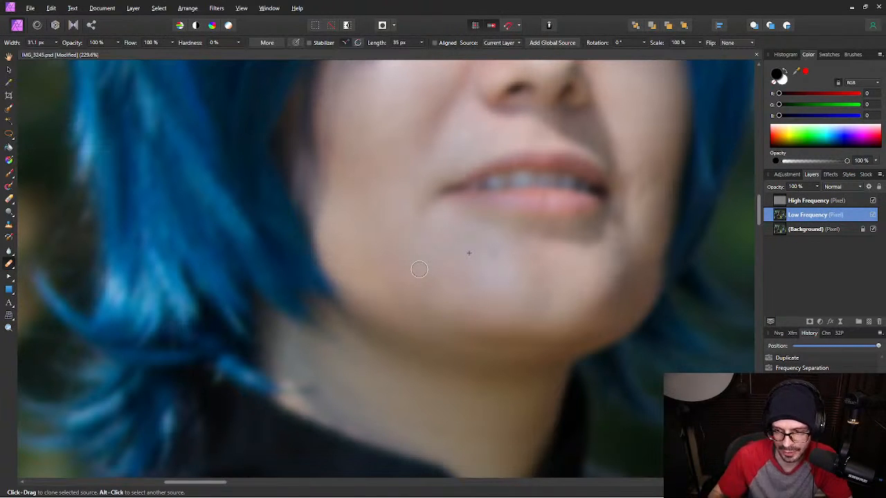
{"action": "left_click_drag", "start_coordinate": [427, 283], "coordinate": [433, 283]}
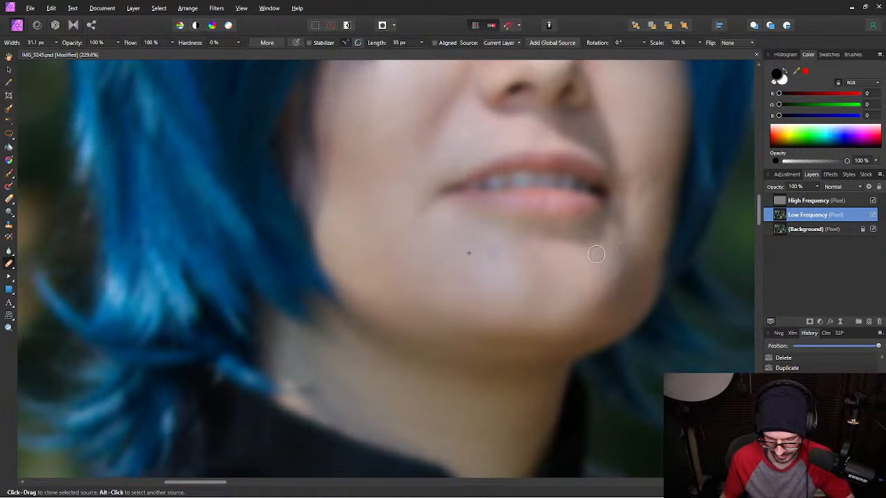
{"action": "key", "text": "space"}
{"action": "left_click_drag", "start_coordinate": [530, 166], "coordinate": [514, 251]}
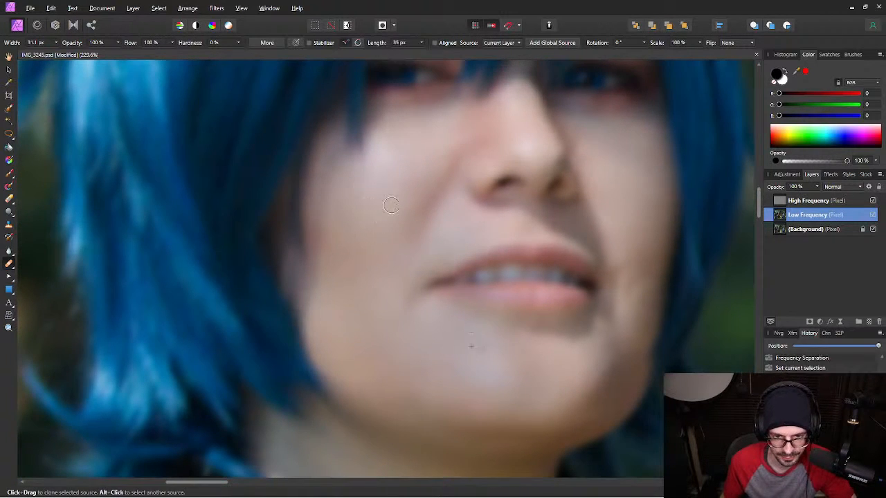
{"action": "mouse_move", "coordinate": [638, 274]}
{"action": "left_mouse_down"}
{"action": "mouse_move", "coordinate": [628, 262]}
{"action": "mouse_move", "coordinate": [632, 278]}
{"action": "mouse_move", "coordinate": [647, 273]}
{"action": "mouse_move", "coordinate": [638, 287]}
{"action": "mouse_move", "coordinate": [625, 267]}
{"action": "mouse_move", "coordinate": [625, 302]}
{"action": "mouse_move", "coordinate": [646, 289]}
{"action": "mouse_move", "coordinate": [646, 257]}
{"action": "mouse_move", "coordinate": [634, 259]}
{"action": "left_mouse_up"}
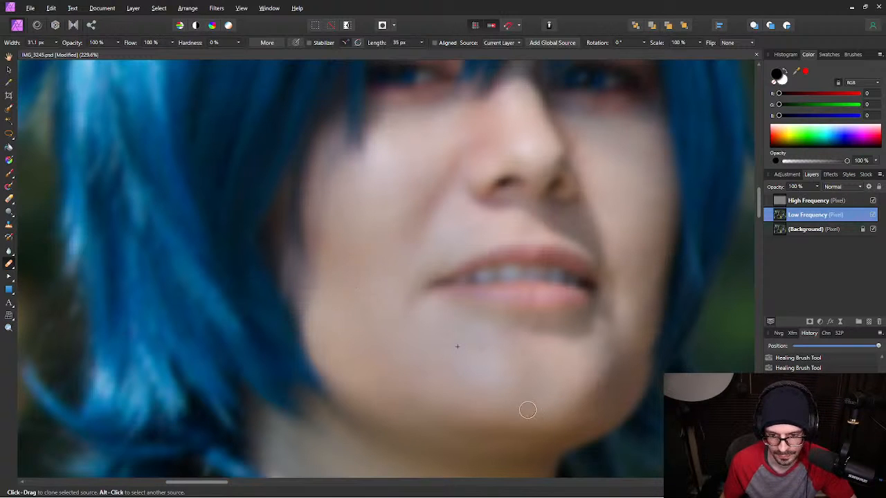
Heal the uneven skin spots around the second cosplayer's mouth and cheeks on the Low Frequency layer.
{"action": "key", "text": "space"}
{"action": "mouse_move", "coordinate": [670, 279]}
{"action": "left_mouse_down"}
{"action": "mouse_move", "coordinate": [323, 317]}
{"action": "mouse_move", "coordinate": [368, 297]}
{"action": "left_mouse_up"}
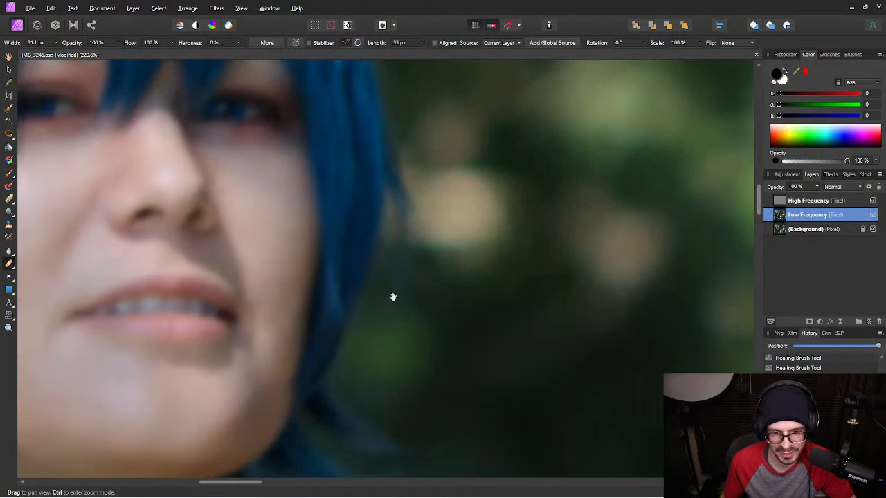
{"action": "scroll", "coordinate": [574, 272], "scroll_direction": "down", "scroll_amount": 7}
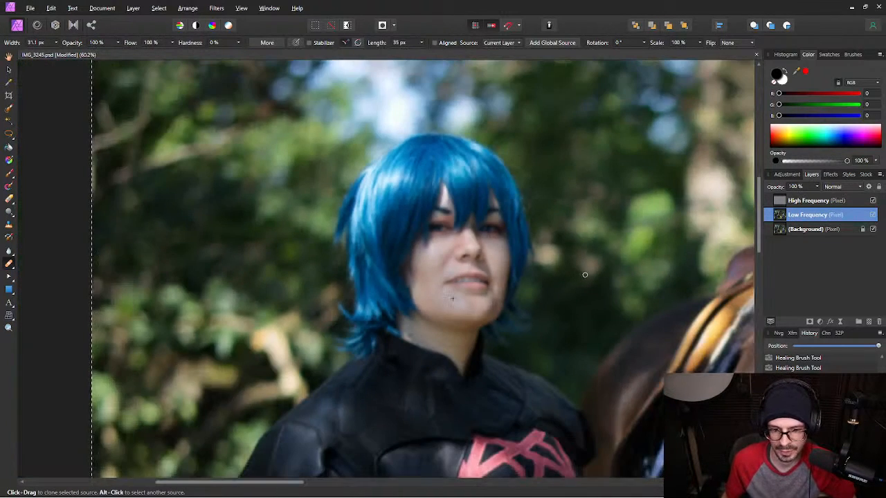
{"action": "scroll", "coordinate": [599, 274], "scroll_direction": "down", "scroll_amount": 2}
{"action": "key", "text": "space"}
{"action": "left_click_drag", "start_coordinate": [654, 273], "coordinate": [338, 308]}
{"action": "mouse_move", "coordinate": [509, 268]}
{"action": "left_mouse_down"}
{"action": "mouse_move", "coordinate": [360, 245]}
{"action": "mouse_move", "coordinate": [145, 181]}
{"action": "left_mouse_up"}
{"action": "left_click_drag", "start_coordinate": [509, 238], "coordinate": [415, 239]}
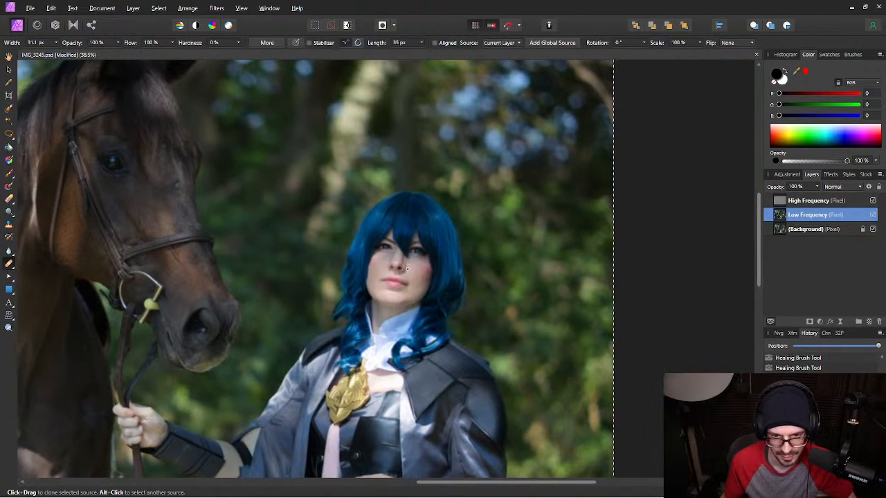
{"action": "scroll", "coordinate": [430, 285], "scroll_direction": "up", "scroll_amount": 10}
{"action": "scroll", "coordinate": [430, 285], "scroll_direction": "down", "scroll_amount": 1}
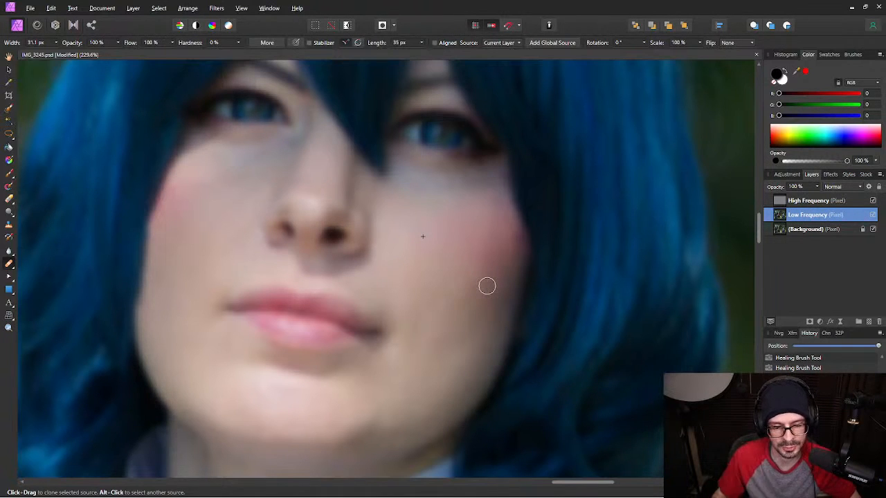
{"action": "left_click_drag", "start_coordinate": [381, 356], "coordinate": [399, 284]}
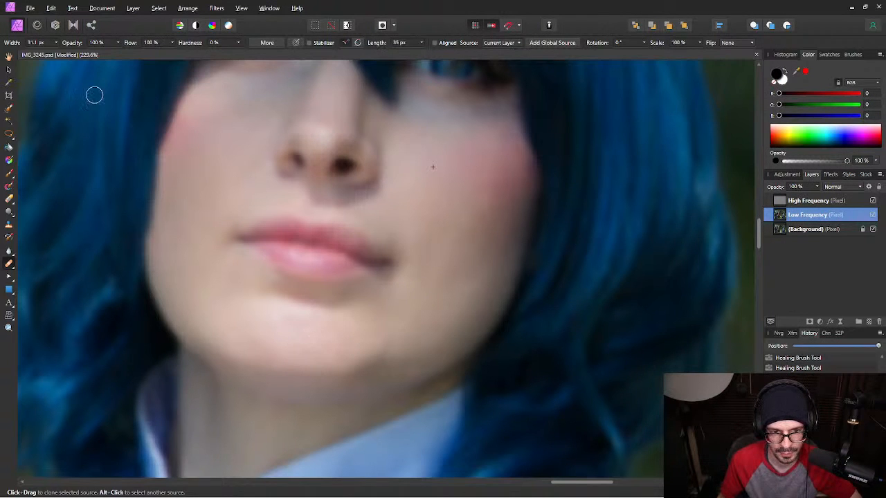
{"action": "mouse_move", "coordinate": [208, 169]}
{"action": "left_mouse_down"}
{"action": "mouse_move", "coordinate": [346, 236]}
{"action": "mouse_move", "coordinate": [376, 226]}
{"action": "left_mouse_up"}
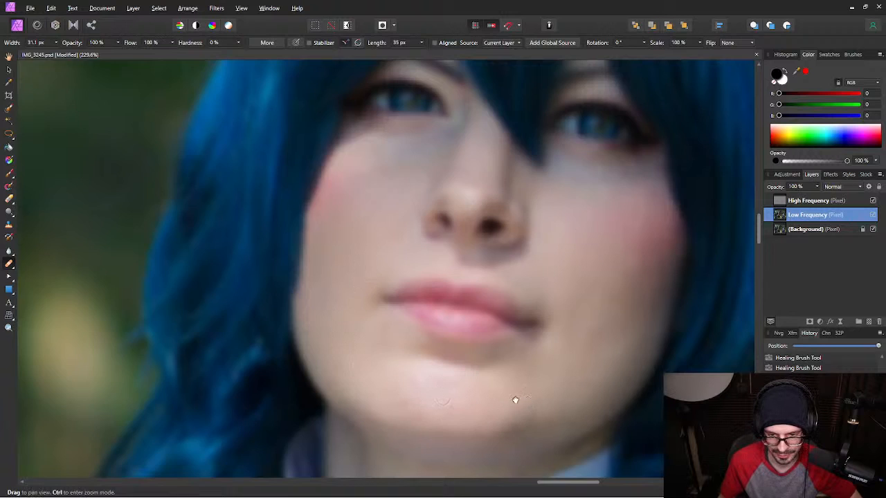
Reduce the healing brush width to 22.5 px and heal the uneven tones along the second cosplayer's jawline on the Low Frequency layer.
{"action": "left_click_drag", "start_coordinate": [522, 404], "coordinate": [259, 257]}
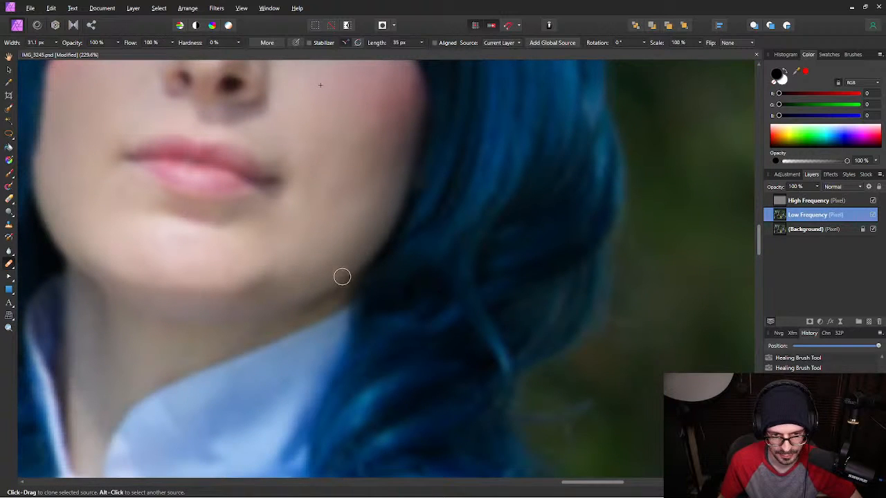
{"action": "key", "text": "ctrl+z"}
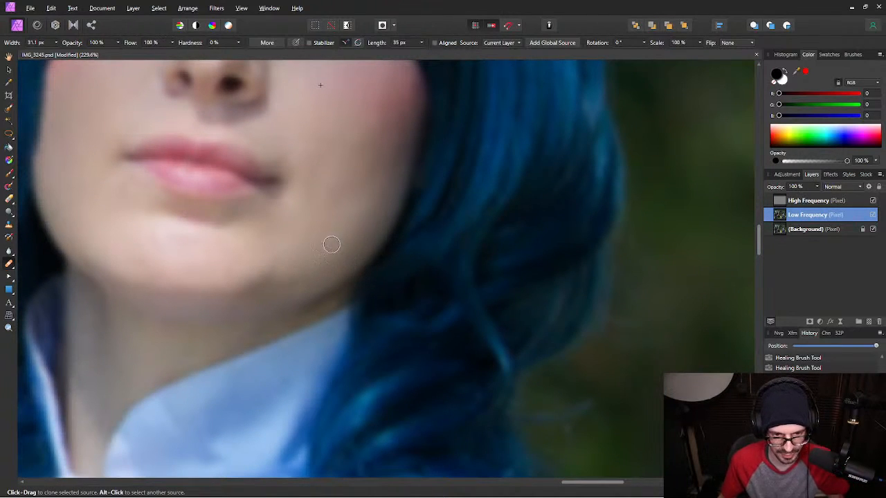
{"action": "key", "text": "bracketleft"}
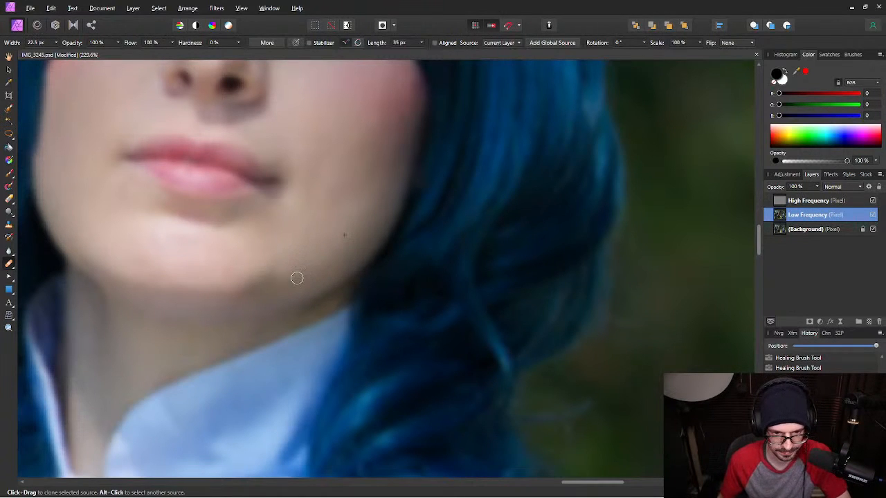
{"action": "left_click_drag", "start_coordinate": [297, 282], "coordinate": [292, 290]}
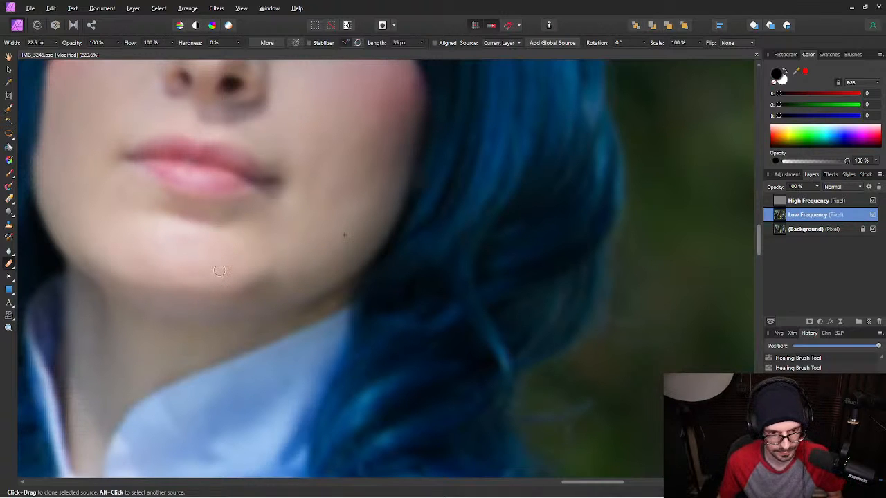
Examine the horse's head and the first cosplayer's face for remaining uneven tones.
{"action": "key", "text": "space"}
{"action": "mouse_move", "coordinate": [304, 173]}
{"action": "left_mouse_down"}
{"action": "mouse_move", "coordinate": [419, 374]}
{"action": "mouse_move", "coordinate": [468, 377]}
{"action": "mouse_move", "coordinate": [480, 419]}
{"action": "left_mouse_up"}
{"action": "left_click_drag", "start_coordinate": [167, 284], "coordinate": [621, 286]}
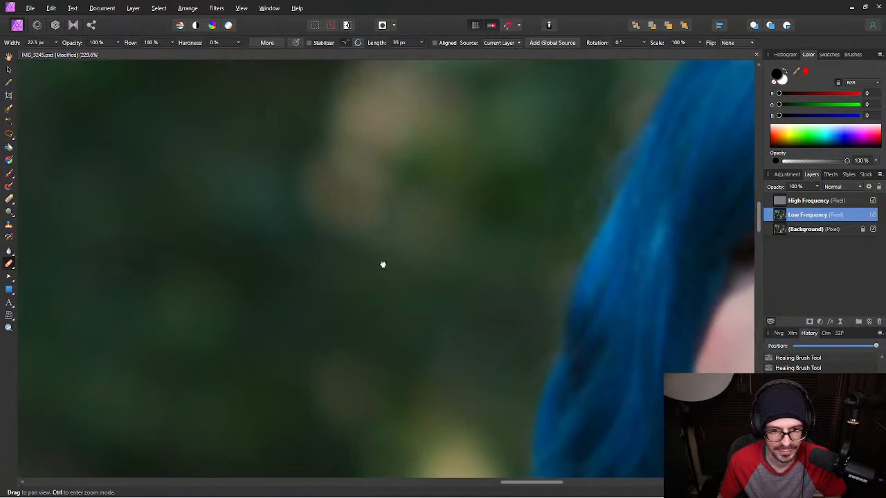
{"action": "left_click_drag", "start_coordinate": [142, 245], "coordinate": [509, 284]}
{"action": "left_click_drag", "start_coordinate": [146, 229], "coordinate": [515, 215]}
{"action": "left_click_drag", "start_coordinate": [434, 243], "coordinate": [418, 149]}
{"action": "scroll", "coordinate": [342, 246], "scroll_direction": "down", "scroll_amount": 4}
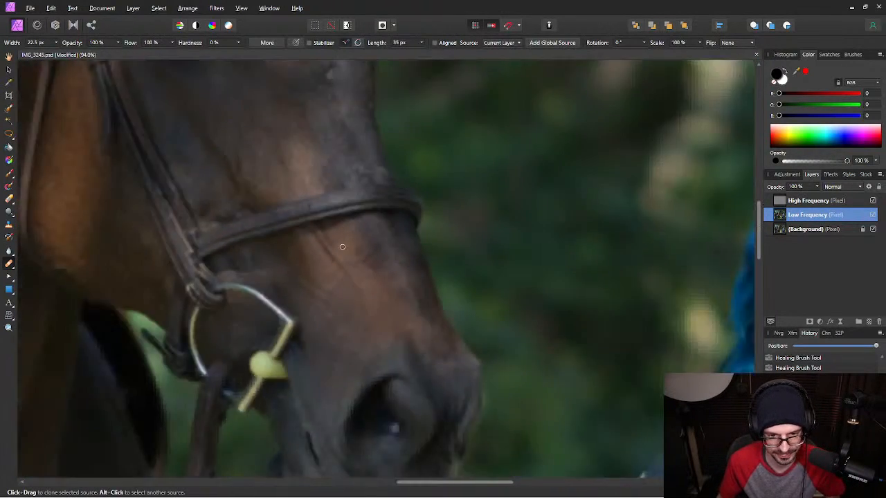
{"action": "scroll", "coordinate": [342, 245], "scroll_direction": "down", "scroll_amount": 3}
{"action": "key", "text": "space"}
{"action": "scroll", "coordinate": [340, 332], "scroll_direction": "up", "scroll_amount": 3}
{"action": "left_click_drag", "start_coordinate": [340, 332], "coordinate": [408, 385]}
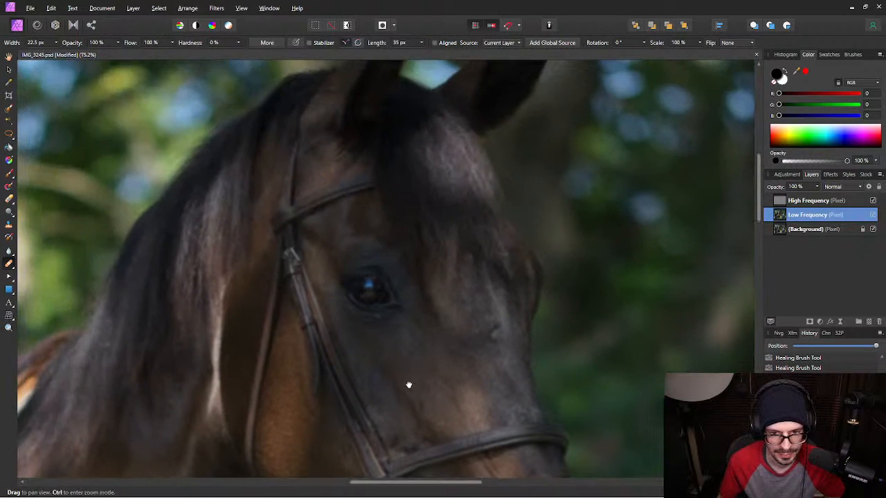
{"action": "left_click_drag", "start_coordinate": [408, 277], "coordinate": [467, 142]}
{"action": "left_click_drag", "start_coordinate": [459, 358], "coordinate": [456, 153]}
{"action": "left_click_drag", "start_coordinate": [406, 330], "coordinate": [524, 228]}
{"action": "left_click_drag", "start_coordinate": [313, 249], "coordinate": [430, 403]}
{"action": "left_click_drag", "start_coordinate": [348, 281], "coordinate": [529, 433]}
{"action": "left_click_drag", "start_coordinate": [251, 321], "coordinate": [455, 300]}
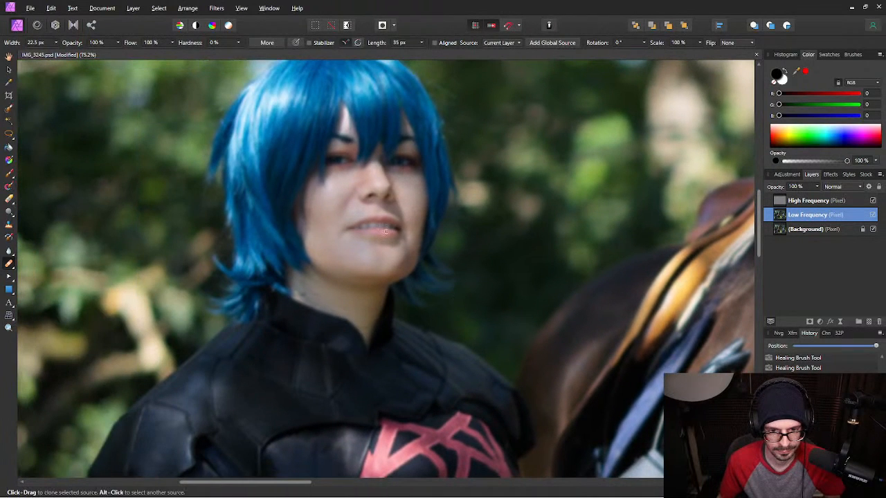
Isolate the High Frequency layer and heal the texture flaws around the first cosplayer's mouth, chin and nose.
{"action": "left_click", "coordinate": [854, 200]}
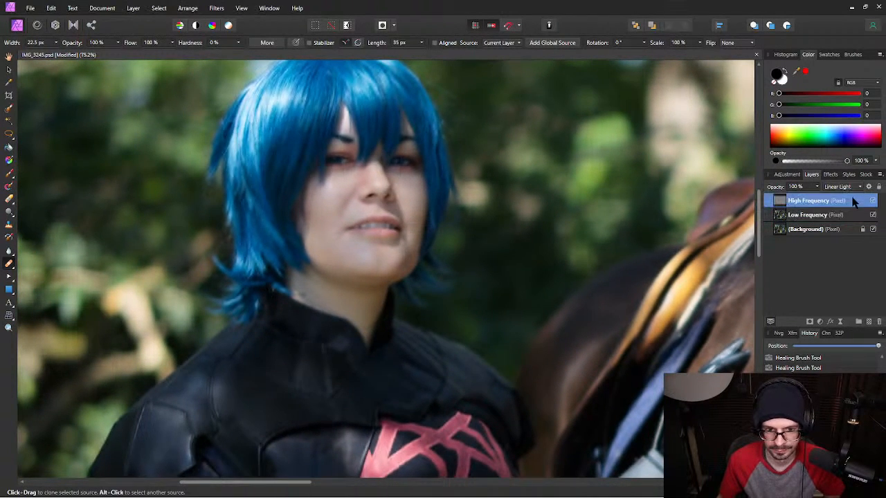
{"action": "left_click", "coordinate": [779, 201], "text": "alt"}
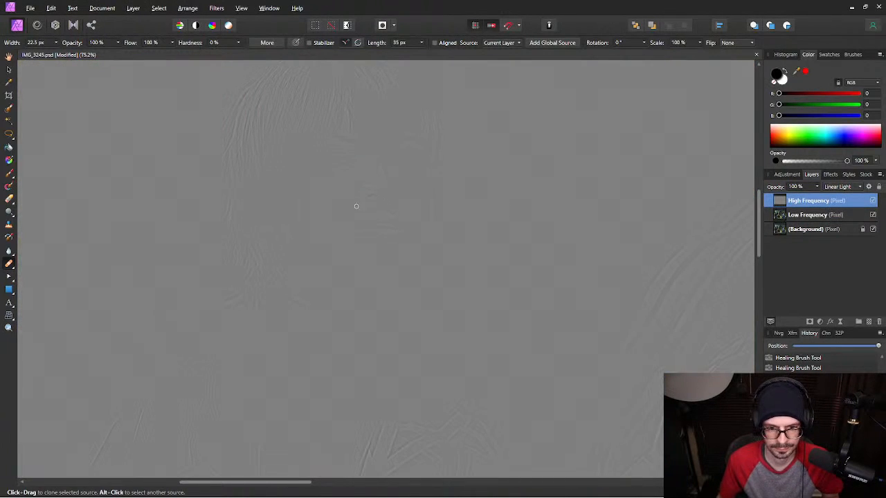
{"action": "scroll", "coordinate": [357, 215], "scroll_direction": "up", "scroll_amount": 3}
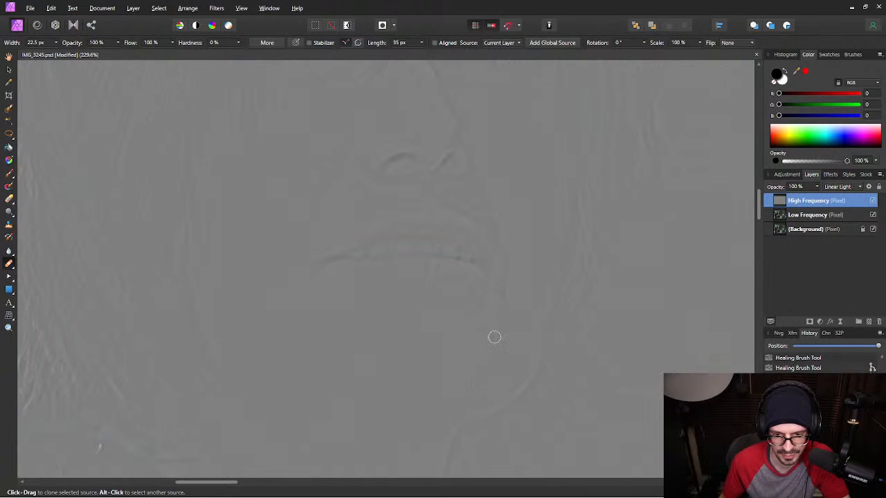
{"action": "left_click_drag", "start_coordinate": [487, 344], "coordinate": [485, 350]}
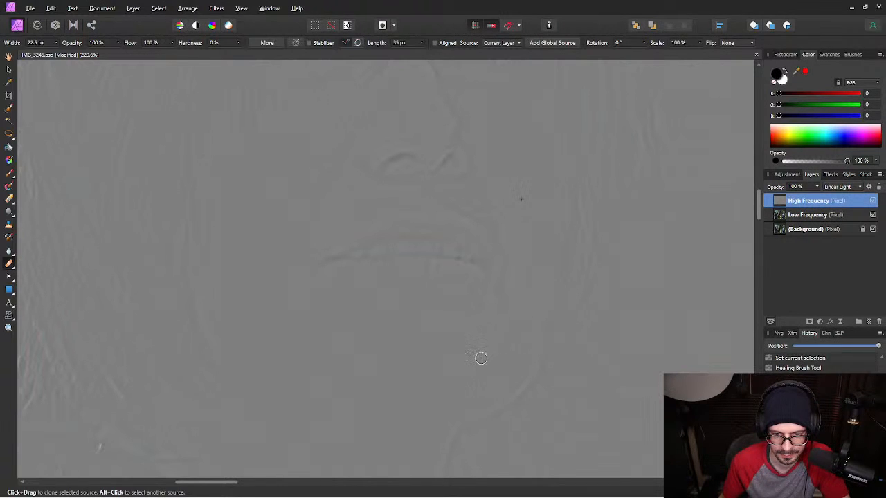
{"action": "mouse_move", "coordinate": [326, 182]}
{"action": "left_mouse_down"}
{"action": "mouse_move", "coordinate": [316, 251]}
{"action": "mouse_move", "coordinate": [337, 291]}
{"action": "mouse_move", "coordinate": [338, 279]}
{"action": "left_mouse_up"}
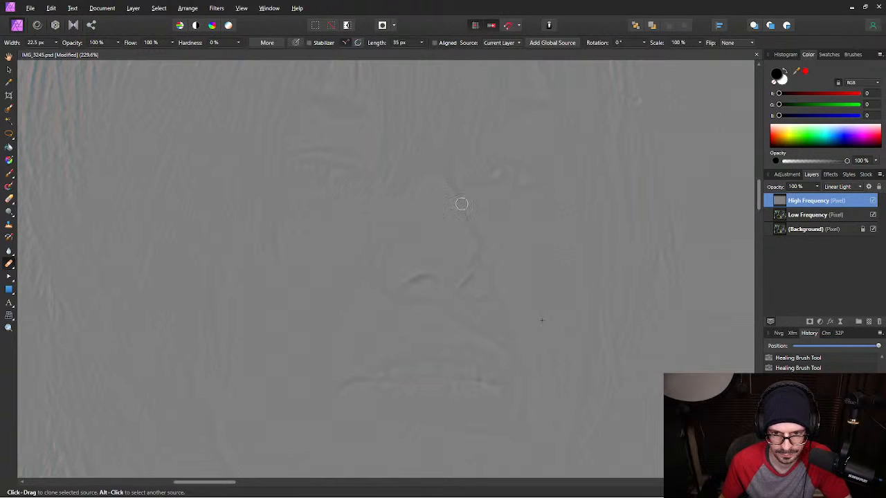
Heal the texture flaws on the second cosplayer's chin and cheeks on the High Frequency layer, reducing the brush width to 15.9 px.
{"action": "scroll", "coordinate": [555, 247], "scroll_direction": "down", "scroll_amount": 6}
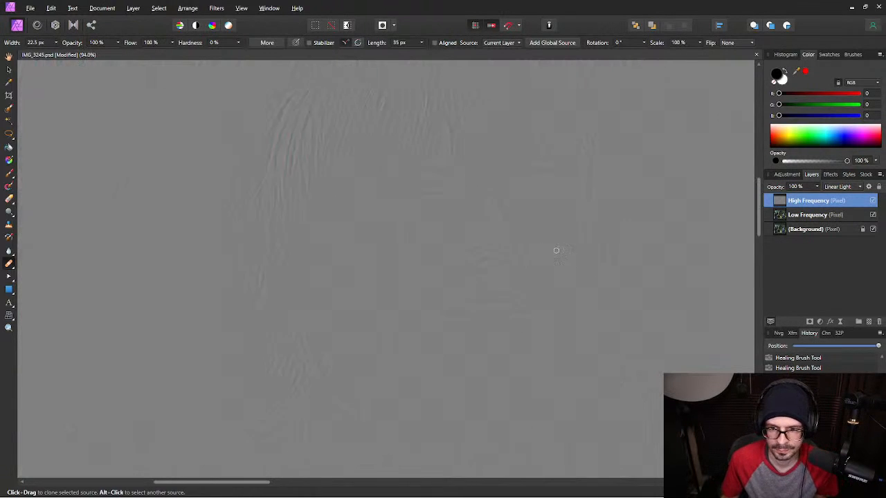
{"action": "scroll", "coordinate": [557, 252], "scroll_direction": "down", "scroll_amount": 1}
{"action": "left_click_drag", "start_coordinate": [723, 239], "coordinate": [216, 211]}
{"action": "left_click_drag", "start_coordinate": [595, 230], "coordinate": [342, 223]}
{"action": "left_click_drag", "start_coordinate": [699, 230], "coordinate": [341, 244]}
{"action": "left_click_drag", "start_coordinate": [657, 225], "coordinate": [348, 261]}
{"action": "mouse_move", "coordinate": [599, 249]}
{"action": "left_mouse_down"}
{"action": "mouse_move", "coordinate": [561, 168]}
{"action": "mouse_move", "coordinate": [581, 108]}
{"action": "left_mouse_up"}
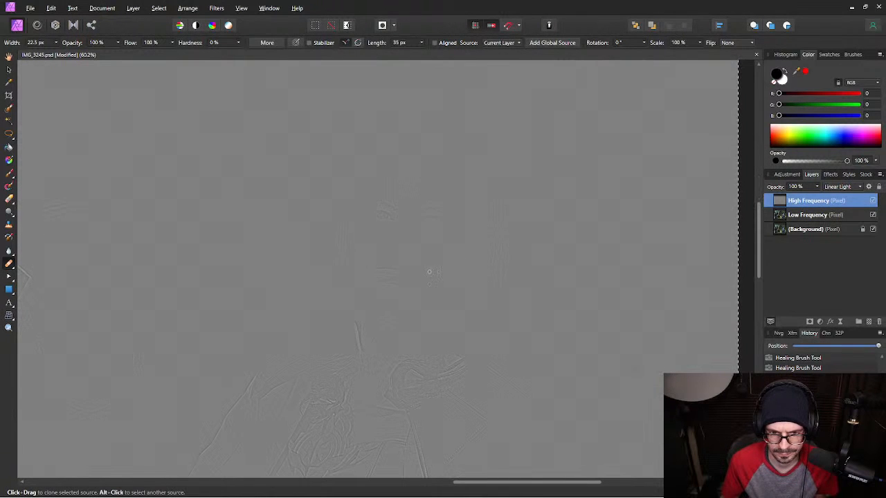
{"action": "scroll", "coordinate": [415, 270], "scroll_direction": "up", "scroll_amount": 5}
{"action": "scroll", "coordinate": [408, 272], "scroll_direction": "up", "scroll_amount": 2}
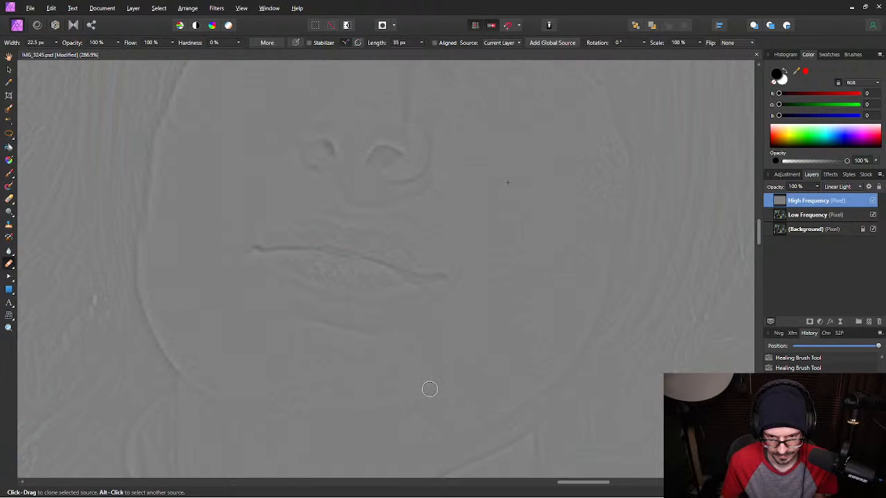
{"action": "mouse_move", "coordinate": [237, 129]}
{"action": "left_mouse_down"}
{"action": "mouse_move", "coordinate": [353, 184]}
{"action": "mouse_move", "coordinate": [338, 200]}
{"action": "left_mouse_up"}
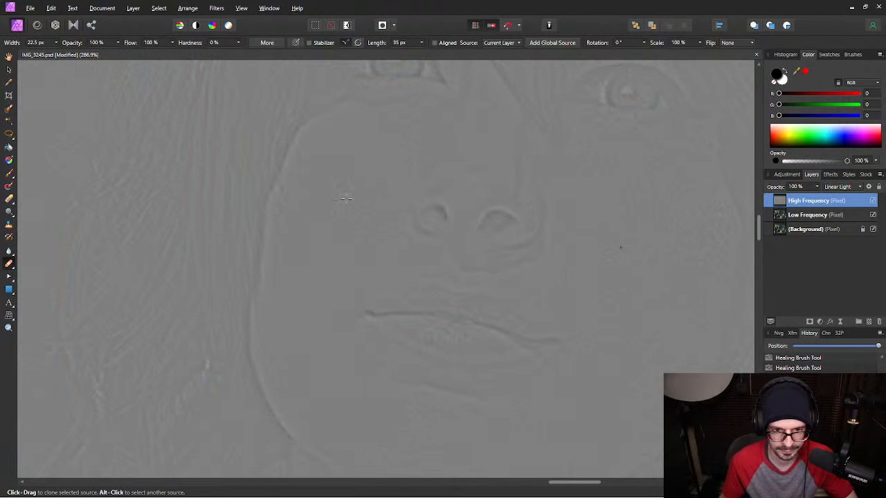
{"action": "left_click_drag", "start_coordinate": [340, 266], "coordinate": [345, 265]}
{"action": "key", "text": "]"}
{"action": "key", "text": "bracketleft"}
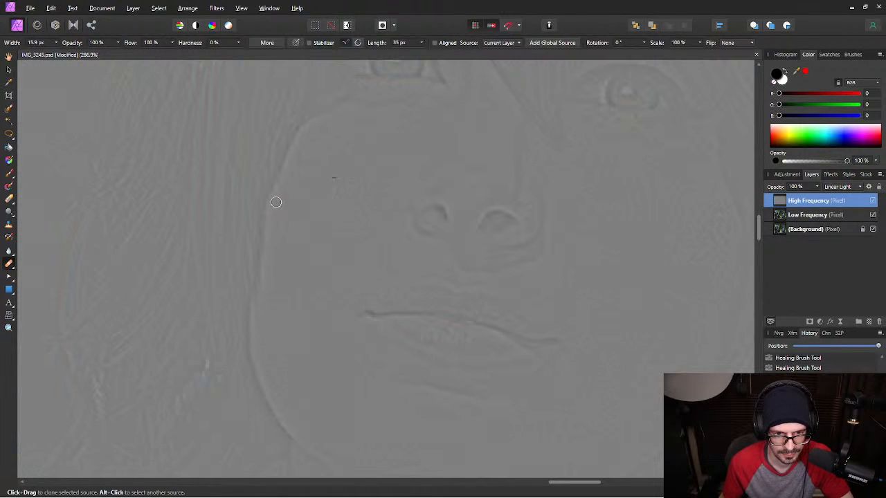
Select the High Frequency and Low Frequency layers together and heal the second cosplayer's blushed cheek and the skin below the mouth corner.
{"action": "left_click", "coordinate": [772, 217]}
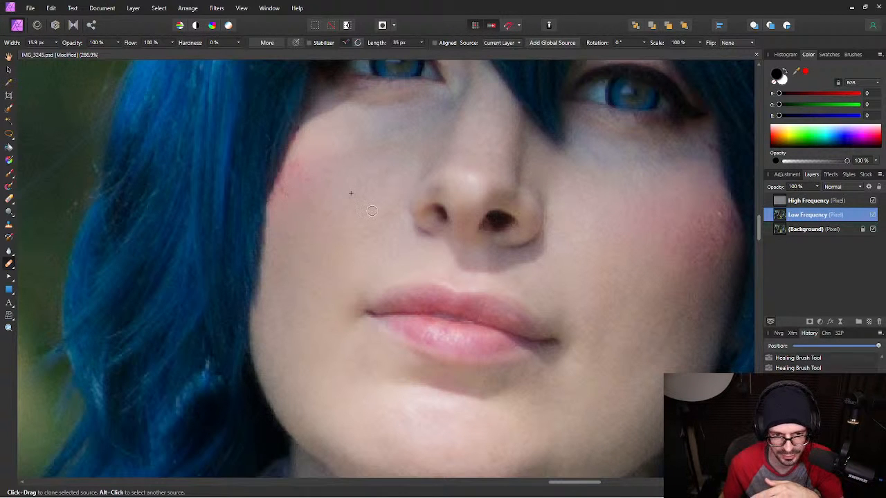
{"action": "left_click", "coordinate": [816, 202], "text": "shift"}
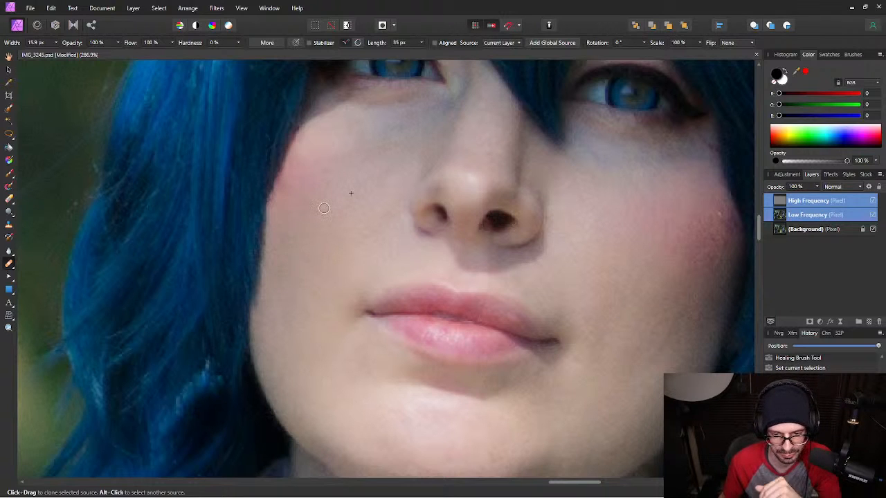
{"action": "left_click", "coordinate": [516, 383], "text": "alt"}
{"action": "left_click_drag", "start_coordinate": [532, 375], "coordinate": [549, 381]}
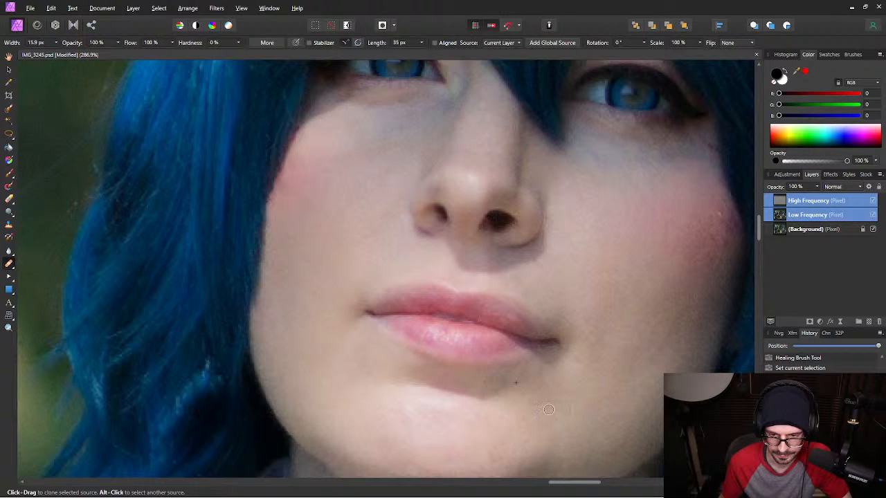
Heal the blemishes on the second cosplayer's other cheek, under the eye, and on the chin and neck with both frequency layers selected.
{"action": "left_click_drag", "start_coordinate": [686, 259], "coordinate": [480, 287]}
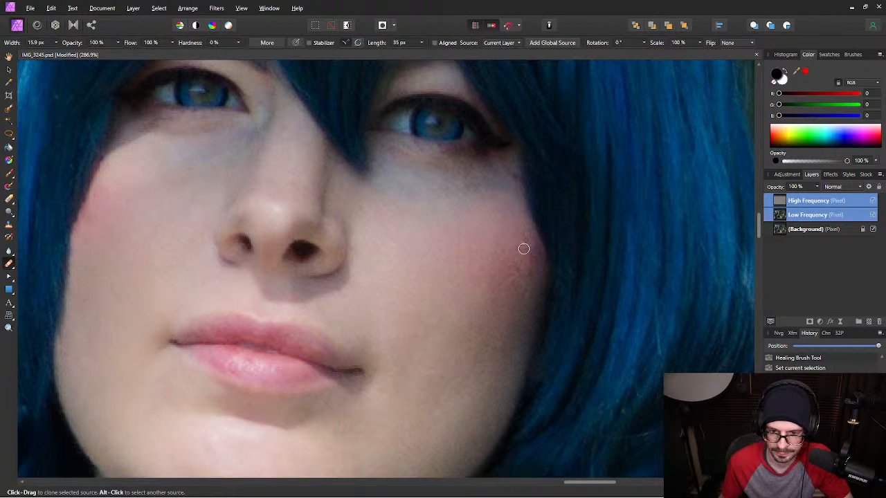
{"action": "mouse_move", "coordinate": [523, 246]}
{"action": "left_mouse_down"}
{"action": "mouse_move", "coordinate": [553, 254]}
{"action": "mouse_move", "coordinate": [533, 276]}
{"action": "left_mouse_up"}
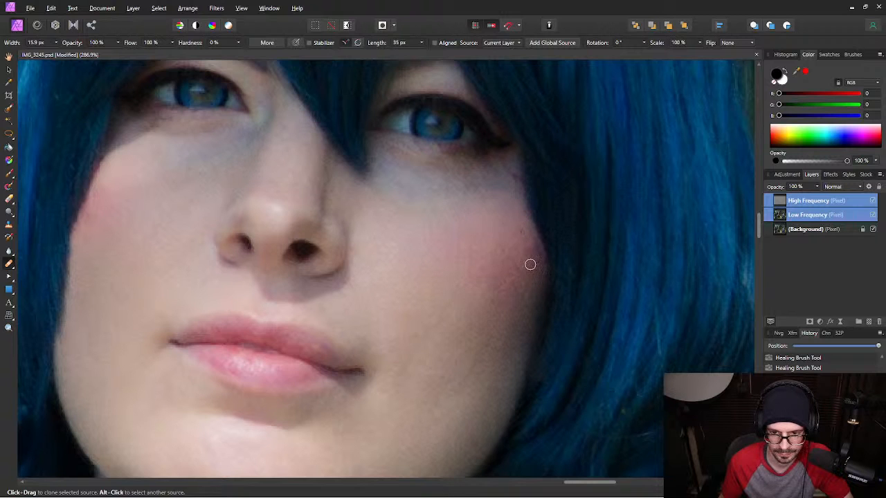
{"action": "left_click_drag", "start_coordinate": [383, 319], "coordinate": [494, 179]}
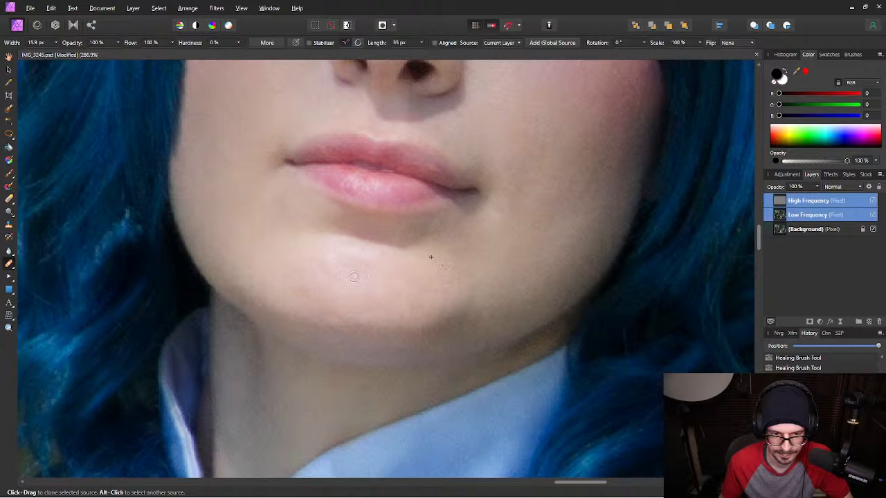
{"action": "left_click_drag", "start_coordinate": [306, 390], "coordinate": [415, 201]}
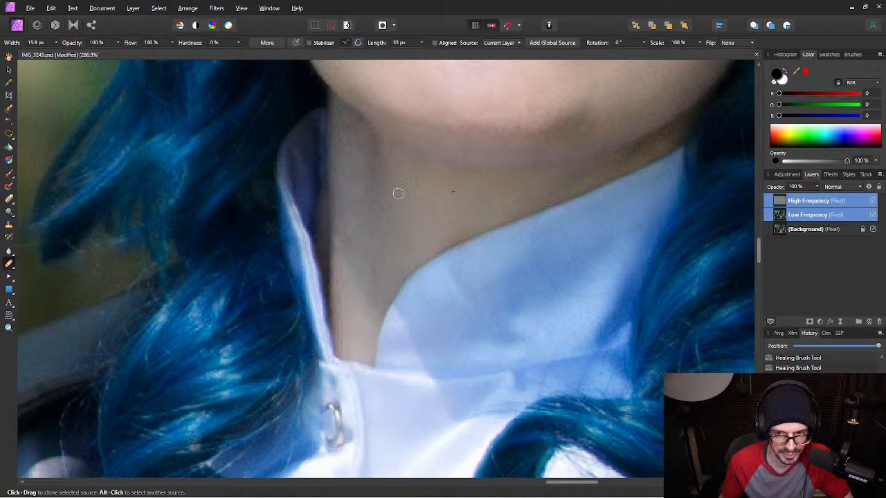
Increase the healing brush width to 35.9 px and heal away the dark mark on the front of the horse's face.
{"action": "scroll", "coordinate": [296, 169], "scroll_direction": "down", "scroll_amount": 5}
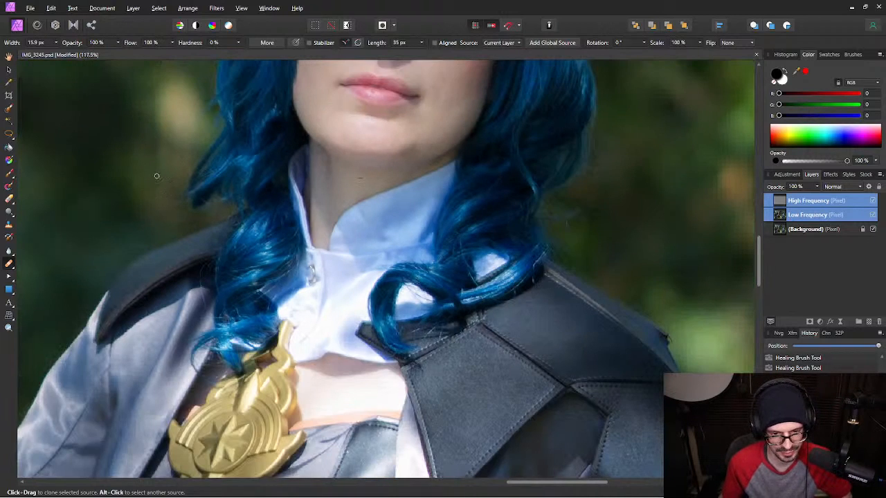
{"action": "scroll", "coordinate": [176, 180], "scroll_direction": "down", "scroll_amount": 4}
{"action": "mouse_move", "coordinate": [72, 228]}
{"action": "left_mouse_down"}
{"action": "mouse_move", "coordinate": [407, 242]}
{"action": "mouse_move", "coordinate": [476, 322]}
{"action": "mouse_move", "coordinate": [678, 348]}
{"action": "mouse_move", "coordinate": [619, 420]}
{"action": "mouse_move", "coordinate": [587, 385]}
{"action": "mouse_move", "coordinate": [556, 405]}
{"action": "mouse_move", "coordinate": [530, 451]}
{"action": "mouse_move", "coordinate": [526, 420]}
{"action": "left_mouse_up"}
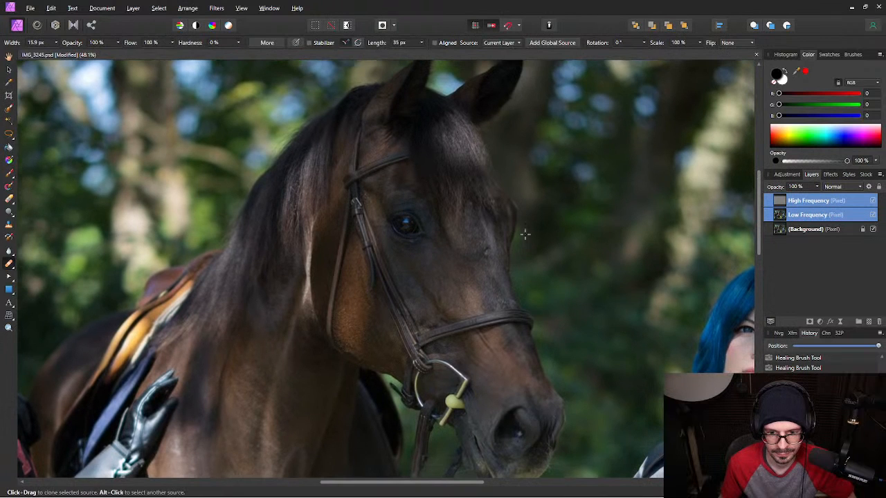
{"action": "scroll", "coordinate": [503, 251], "scroll_direction": "up", "scroll_amount": 5}
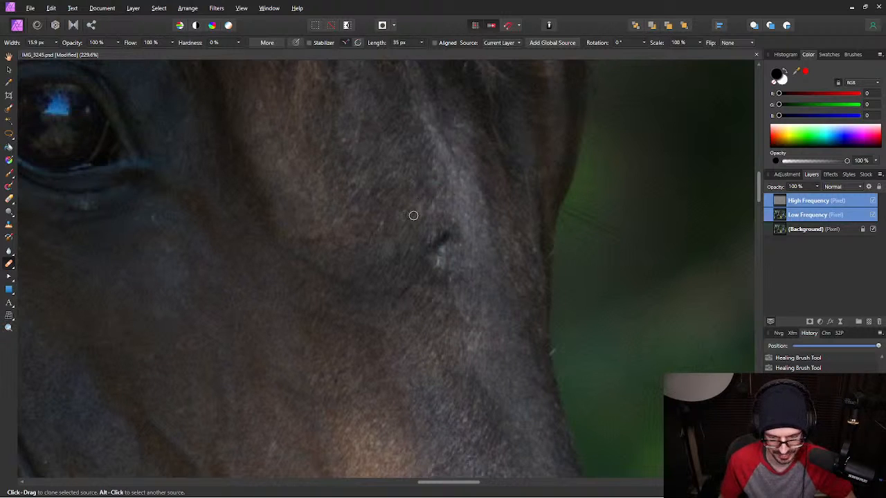
{"action": "key", "text": "bracketright"}
{"action": "key", "text": "bracketright"}
{"action": "key", "text": "bracketright"}
{"action": "key", "text": "bracketright"}
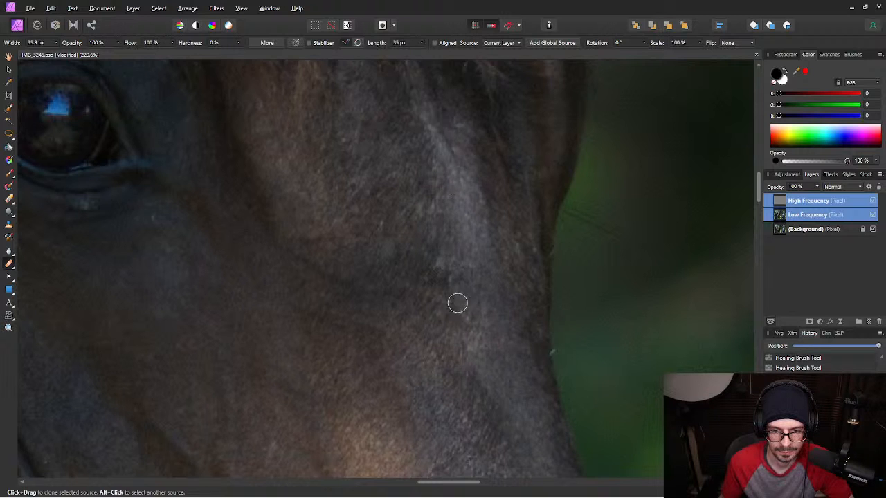
Save the retouched document as the Affinity file IMG_3245.afphoto.
{"action": "scroll", "coordinate": [411, 302], "scroll_direction": "down", "scroll_amount": 5}
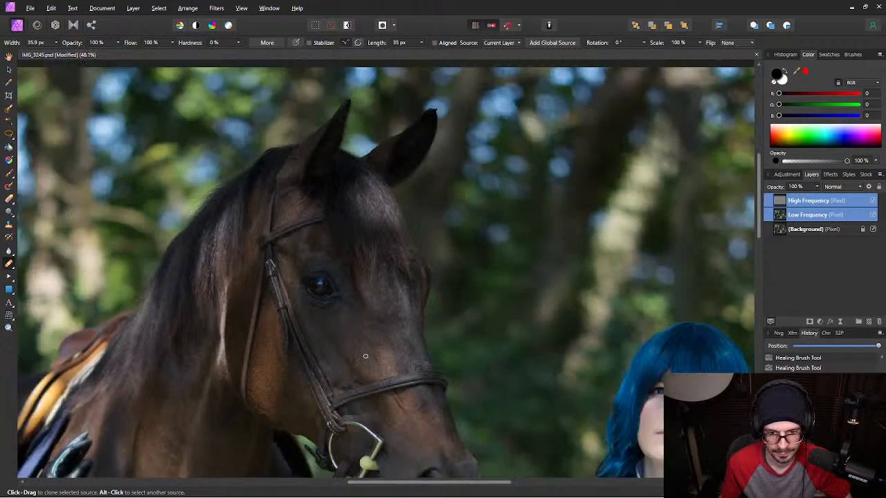
{"action": "mouse_move", "coordinate": [299, 450]}
{"action": "left_mouse_down"}
{"action": "mouse_move", "coordinate": [334, 276]}
{"action": "mouse_move", "coordinate": [383, 186]}
{"action": "mouse_move", "coordinate": [403, 179]}
{"action": "left_mouse_up"}
{"action": "key", "text": "ctrl+s"}
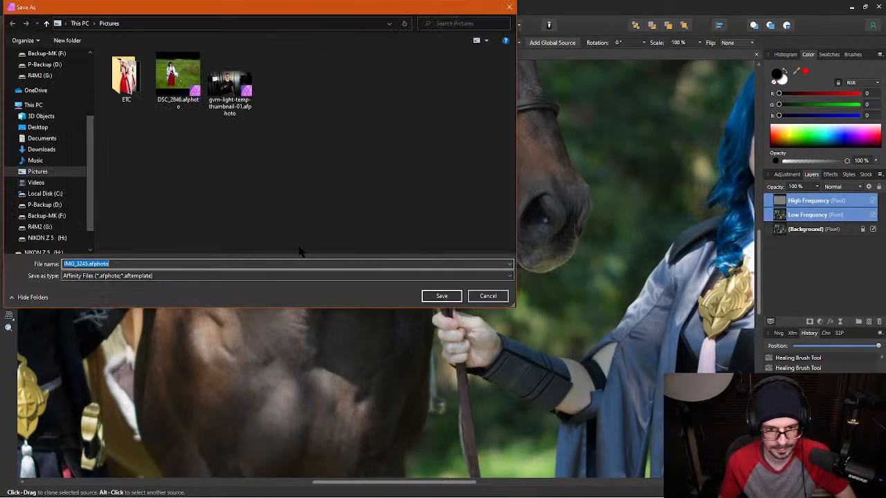
{"action": "key", "text": "Return"}
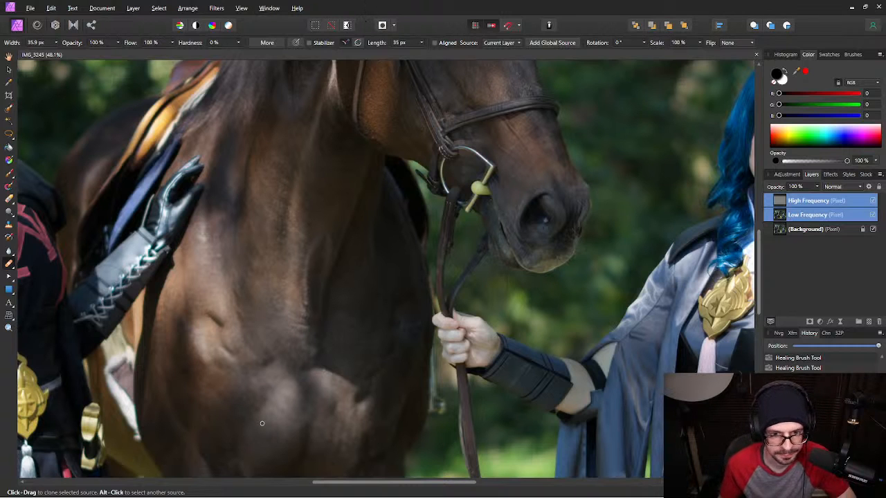
Increase the healing brush width to 72.1 px and heal the bluish patch and small marks on the horse's shadowed chest.
{"action": "mouse_move", "coordinate": [227, 256]}
{"action": "left_mouse_down"}
{"action": "mouse_move", "coordinate": [491, 227]}
{"action": "mouse_move", "coordinate": [471, 293]}
{"action": "mouse_move", "coordinate": [468, 172]}
{"action": "mouse_move", "coordinate": [413, 378]}
{"action": "mouse_move", "coordinate": [392, 265]}
{"action": "left_mouse_up"}
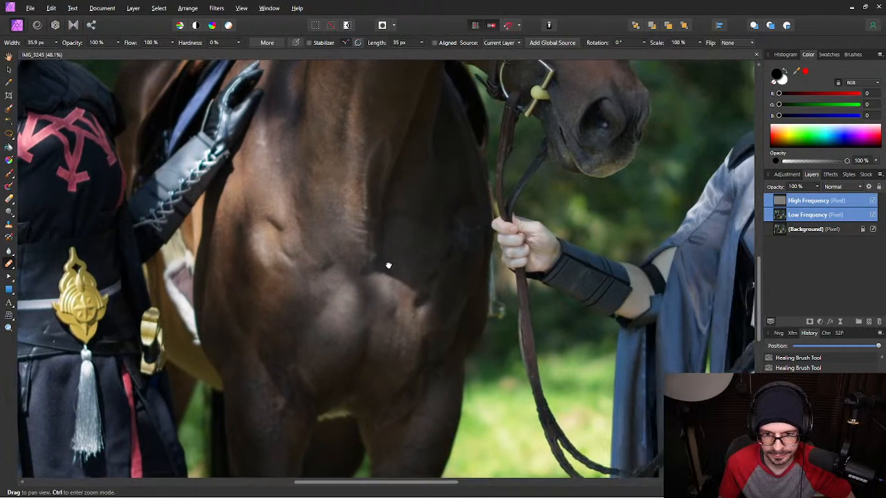
{"action": "scroll", "coordinate": [431, 263], "scroll_direction": "up", "scroll_amount": 2}
{"action": "scroll", "coordinate": [413, 254], "scroll_direction": "up", "scroll_amount": 3}
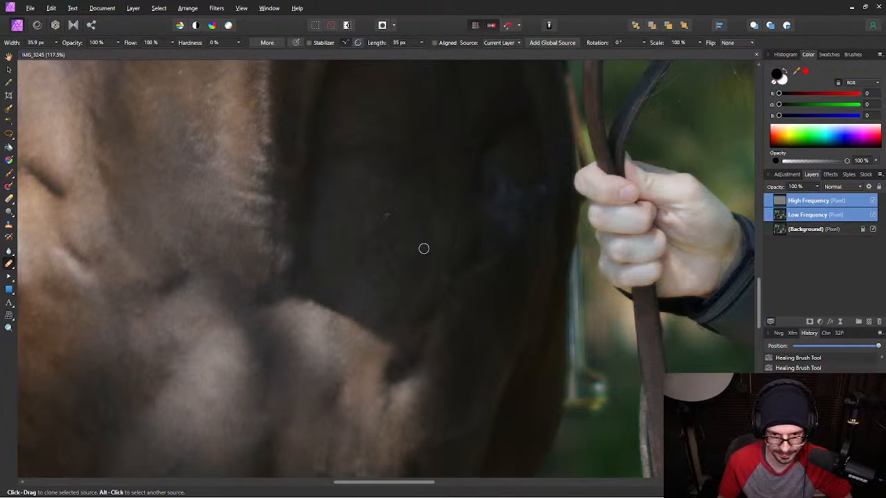
{"action": "key", "text": "bracketright"}
{"action": "key", "text": "bracketright"}
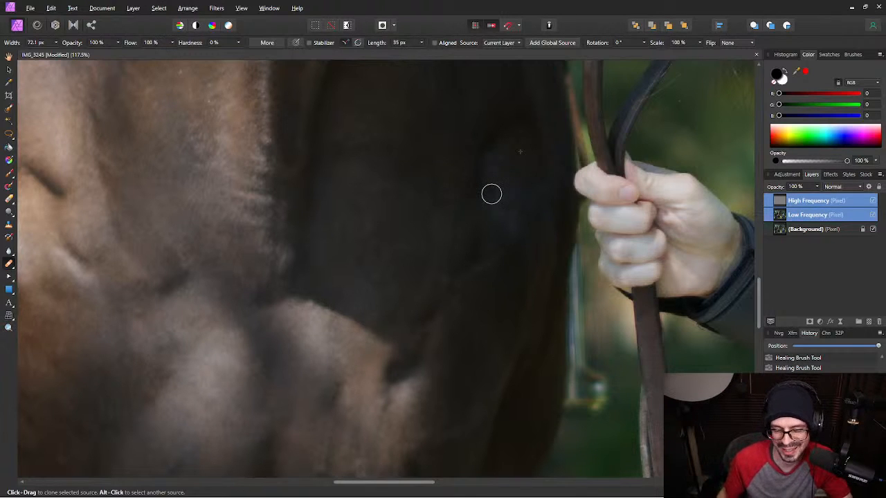
Reduce the healing brush width to 44.3 px and sample the brown coat on the horse's chest for healing.
{"action": "left_click_drag", "start_coordinate": [236, 190], "coordinate": [362, 372]}
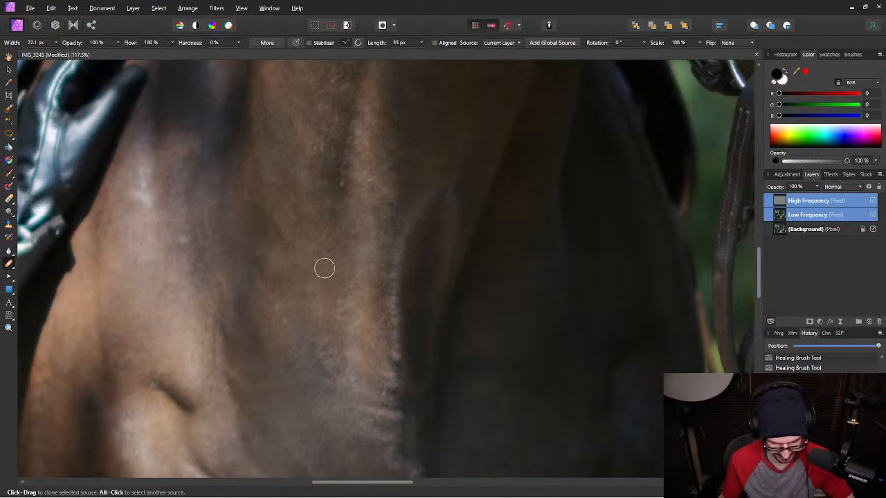
{"action": "left_click", "coordinate": [328, 258], "text": "alt"}
{"action": "key", "text": "bracketleft"}
{"action": "key", "text": "bracketleft"}
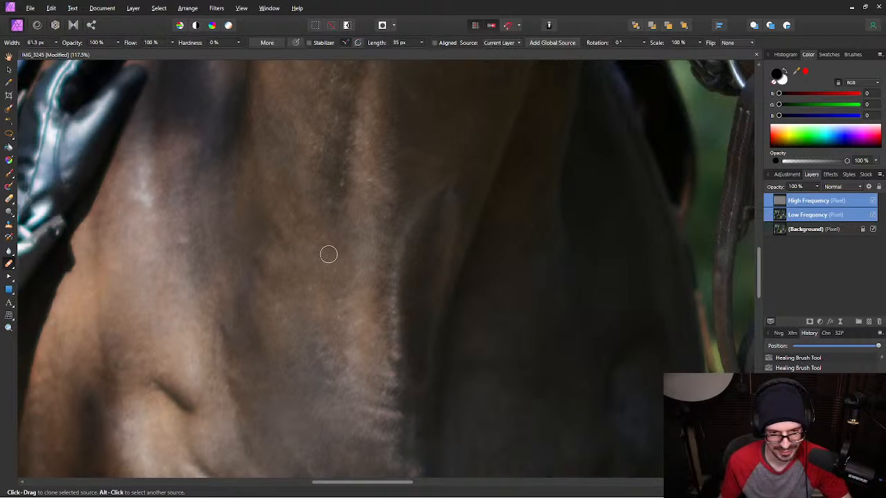
{"action": "key", "text": "bracketleft"}
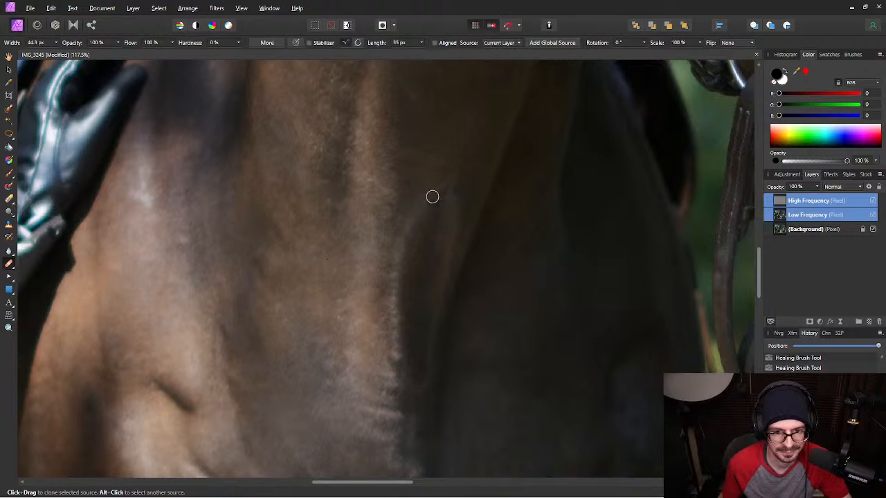
{"action": "left_click_drag", "start_coordinate": [401, 140], "coordinate": [464, 274]}
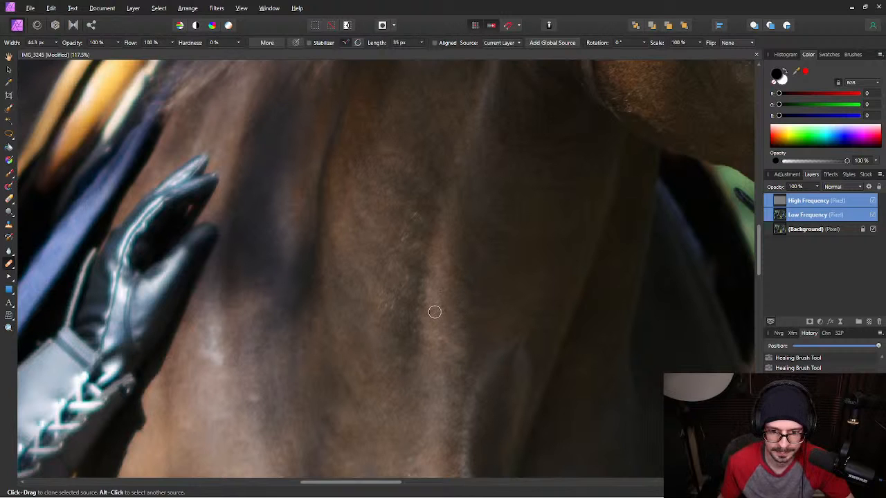
Reduce the healing brush width to 19.2 px and heal the upper part of the stray thread beside the white tassel using the dark fabric.
{"action": "left_click_drag", "start_coordinate": [356, 178], "coordinate": [485, 202]}
{"action": "left_click_drag", "start_coordinate": [158, 332], "coordinate": [447, 211]}
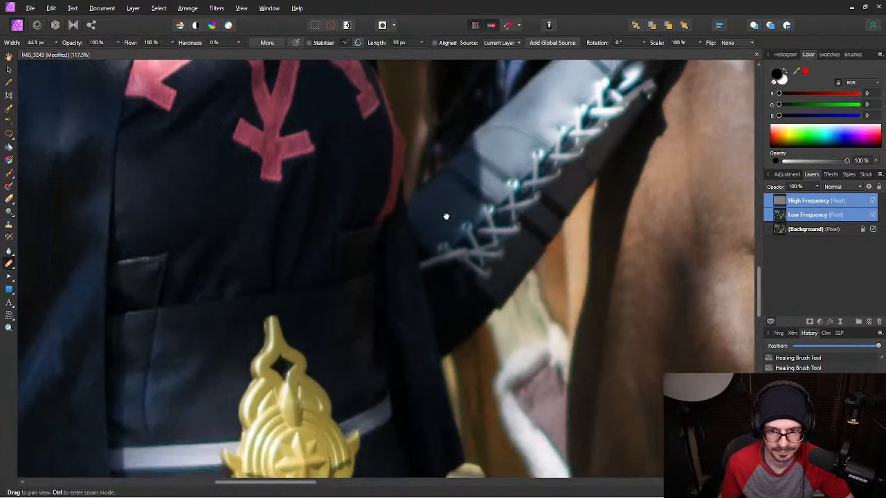
{"action": "left_click_drag", "start_coordinate": [567, 137], "coordinate": [400, 219]}
{"action": "mouse_move", "coordinate": [253, 278]}
{"action": "left_mouse_down"}
{"action": "mouse_move", "coordinate": [433, 189]}
{"action": "mouse_move", "coordinate": [408, 242]}
{"action": "mouse_move", "coordinate": [421, 252]}
{"action": "mouse_move", "coordinate": [390, 228]}
{"action": "mouse_move", "coordinate": [374, 138]}
{"action": "mouse_move", "coordinate": [471, 192]}
{"action": "mouse_move", "coordinate": [401, 103]}
{"action": "mouse_move", "coordinate": [372, 103]}
{"action": "left_mouse_up"}
{"action": "left_click_drag", "start_coordinate": [435, 210], "coordinate": [327, 138]}
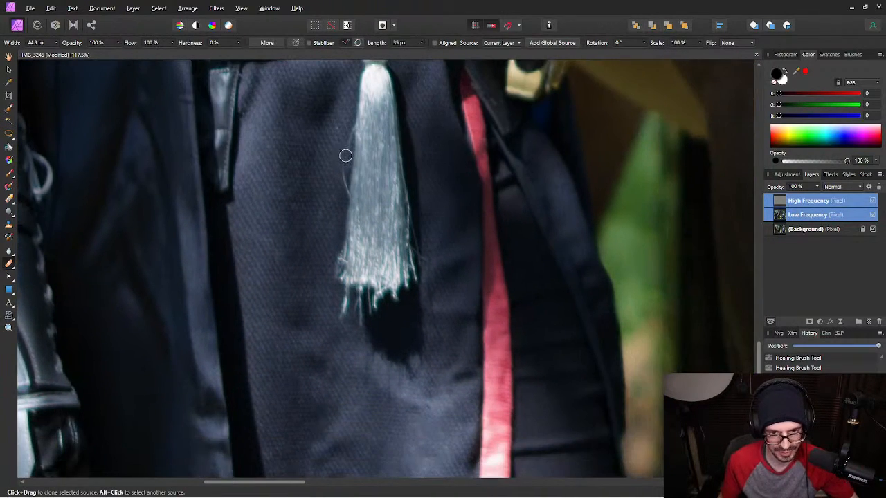
{"action": "scroll", "coordinate": [346, 155], "scroll_direction": "up", "scroll_amount": 3}
{"action": "left_click_drag", "start_coordinate": [347, 167], "coordinate": [379, 227]}
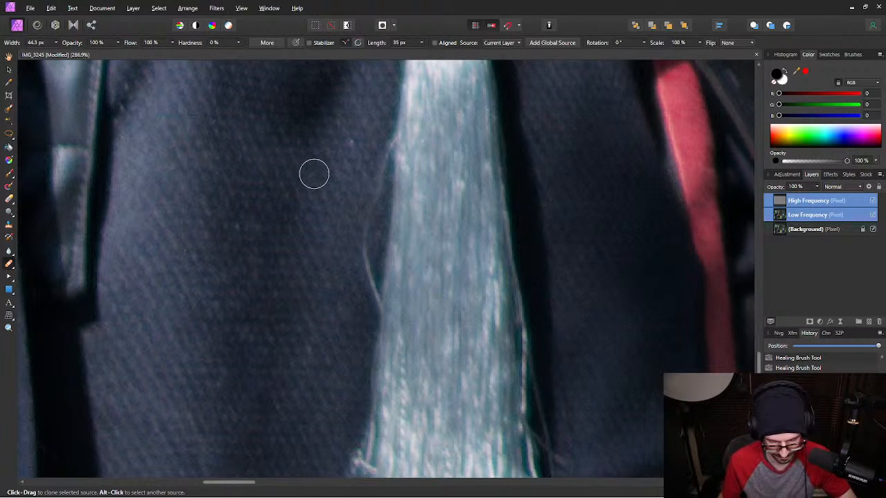
{"action": "key", "text": "bracketleft"}
{"action": "key", "text": "bracketleft"}
{"action": "key", "text": "bracketleft"}
{"action": "key", "text": "bracketleft"}
{"action": "key", "text": "bracketleft"}
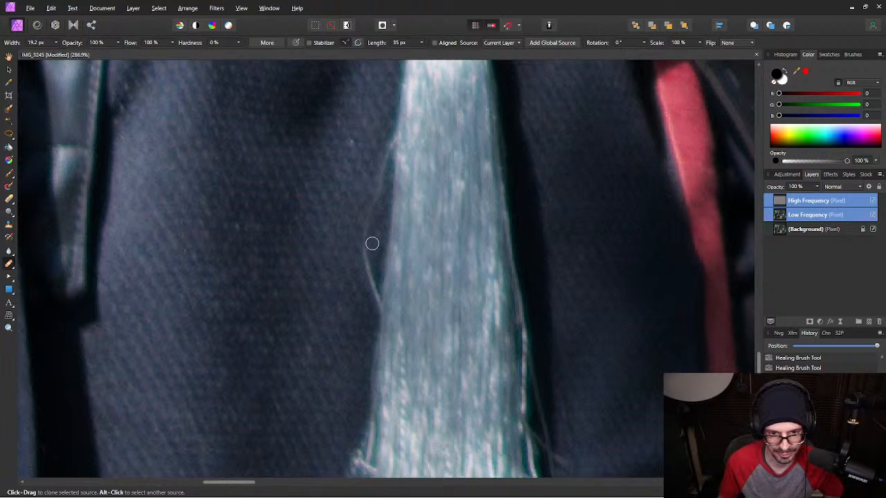
{"action": "left_click", "coordinate": [351, 254], "text": "alt"}
{"action": "mouse_move", "coordinate": [364, 241]}
{"action": "left_mouse_down"}
{"action": "mouse_move", "coordinate": [380, 318]}
{"action": "mouse_move", "coordinate": [368, 275]}
{"action": "left_mouse_up"}
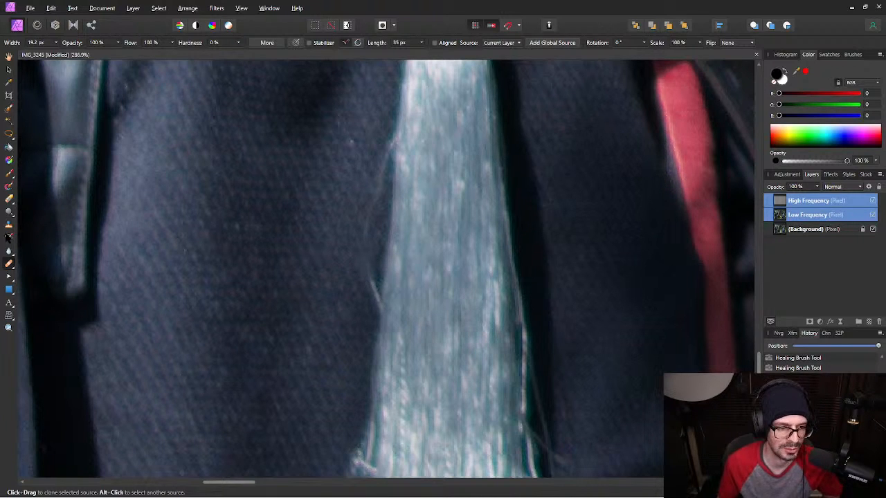
Use the Clone Brush with Aligned turned off to cover the stray thread where it meets the tassel's edge.
{"action": "left_click", "coordinate": [9, 225]}
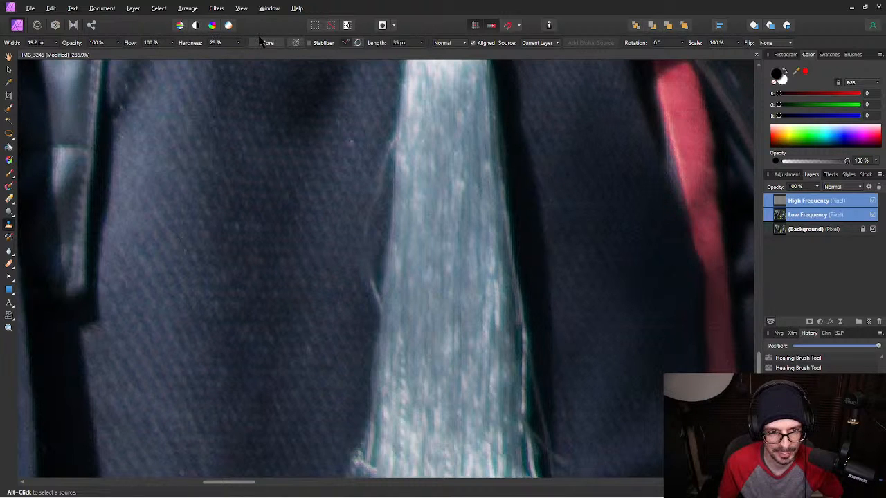
{"action": "left_click", "coordinate": [353, 296], "text": "alt"}
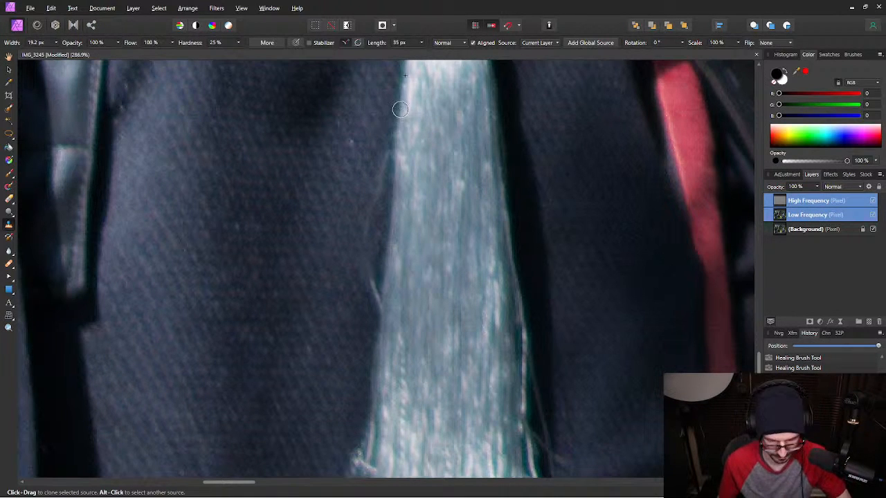
{"action": "key", "text": "alt"}
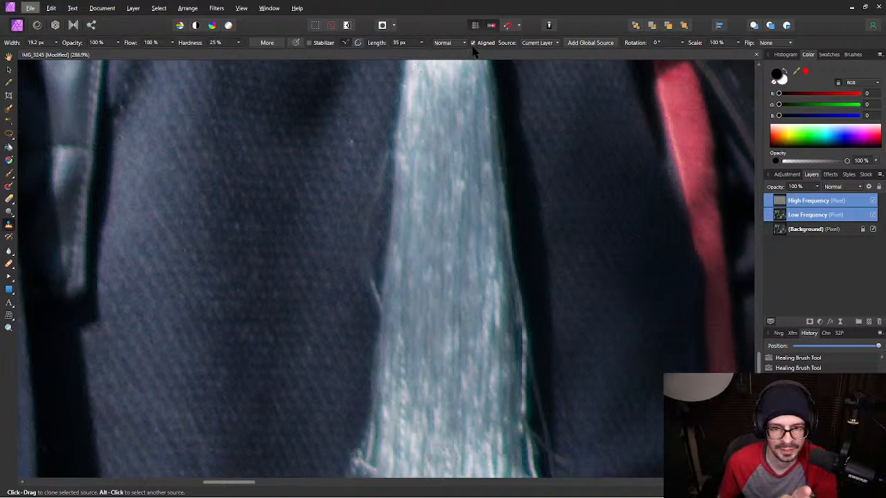
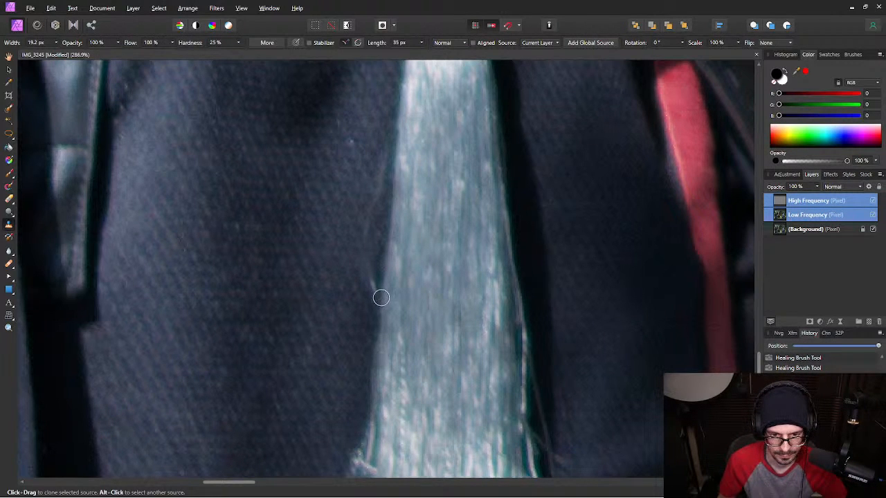
{"action": "left_click", "coordinate": [386, 298], "text": "alt"}
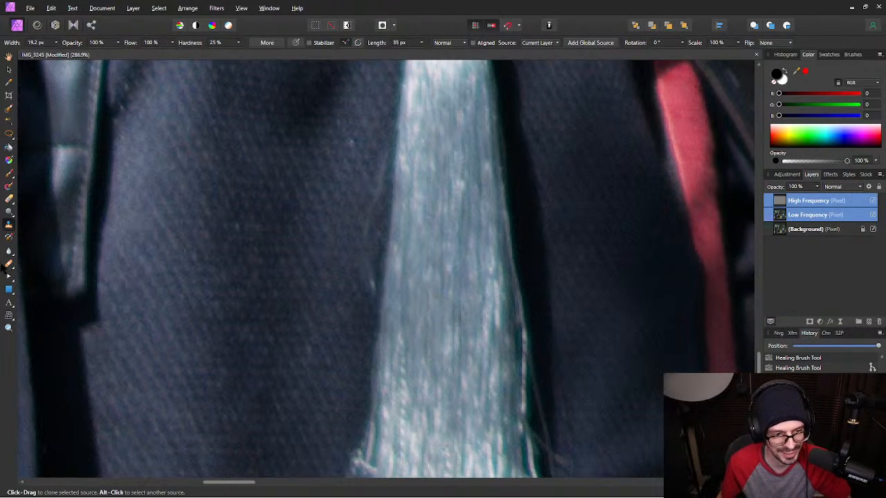
Return to the Healing Brush and heal the remaining traces of the stray thread on the dark fabric beside the tassel.
{"action": "left_click", "coordinate": [9, 265]}
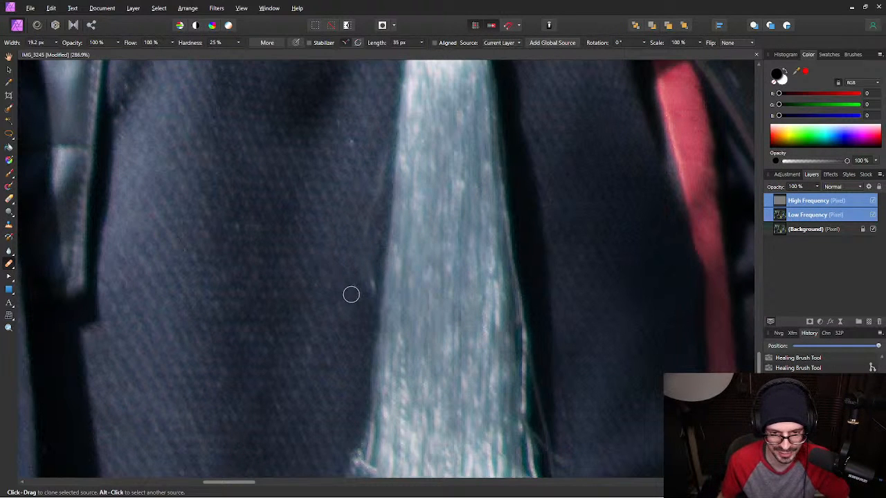
{"action": "scroll", "coordinate": [360, 288], "scroll_direction": "up", "scroll_amount": 2}
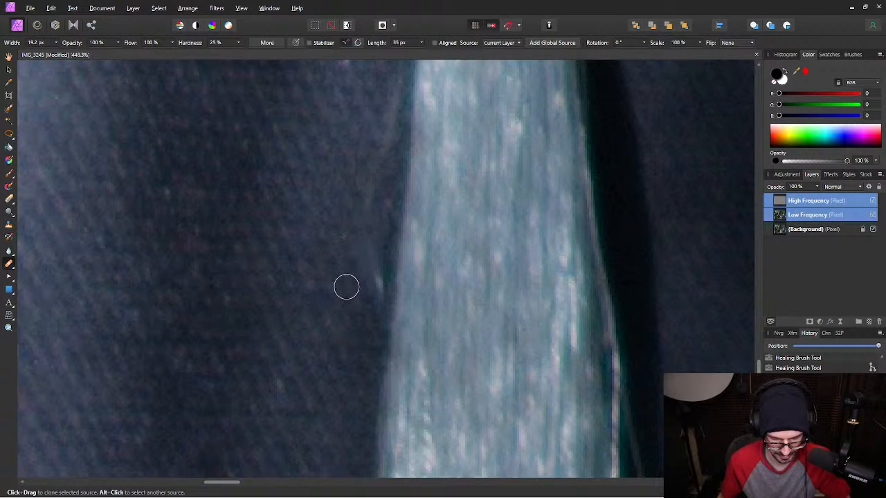
{"action": "left_click", "coordinate": [341, 289], "text": "alt"}
{"action": "mouse_move", "coordinate": [378, 279]}
{"action": "left_mouse_down"}
{"action": "mouse_move", "coordinate": [373, 304]}
{"action": "mouse_move", "coordinate": [367, 204]}
{"action": "mouse_move", "coordinate": [326, 130]}
{"action": "mouse_move", "coordinate": [309, 252]}
{"action": "mouse_move", "coordinate": [377, 233]}
{"action": "left_mouse_up"}
{"action": "left_click", "coordinate": [326, 131], "text": "alt"}
{"action": "left_click_drag", "start_coordinate": [368, 294], "coordinate": [365, 275]}
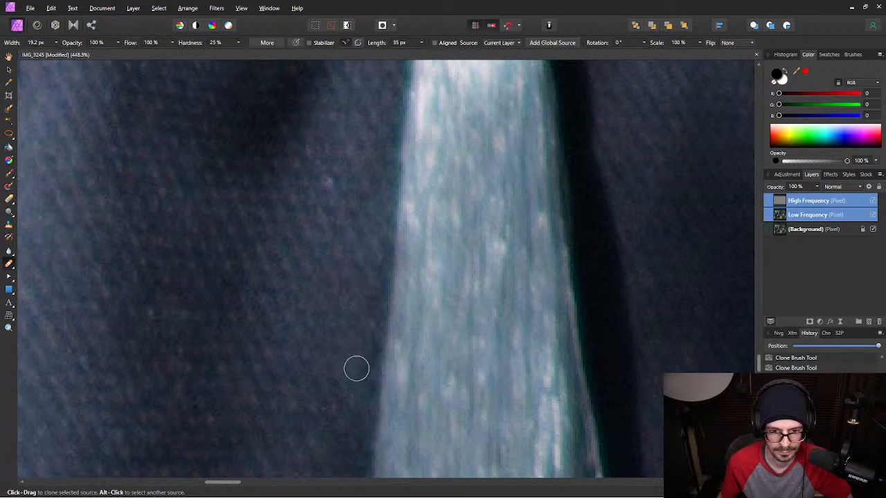
Toggle the visibility of both frequency layers to compare the tassel edge before and after the thread removal.
{"action": "scroll", "coordinate": [414, 330], "scroll_direction": "down", "scroll_amount": 4}
{"action": "scroll", "coordinate": [423, 333], "scroll_direction": "up", "scroll_amount": 1}
{"action": "key", "text": "space"}
{"action": "left_click_drag", "start_coordinate": [425, 356], "coordinate": [409, 277]}
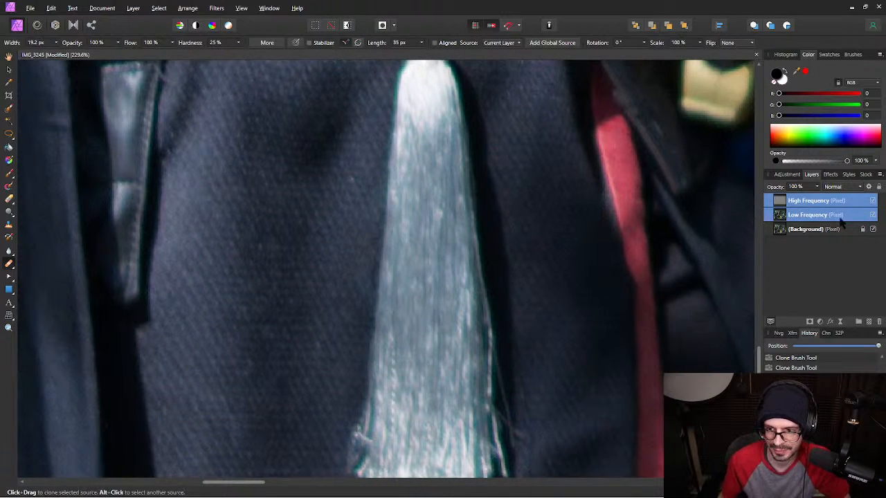
{"action": "left_click", "coordinate": [874, 200]}
{"action": "left_click", "coordinate": [875, 200]}
{"action": "left_click", "coordinate": [875, 200]}
{"action": "left_click", "coordinate": [874, 200]}
{"action": "left_click", "coordinate": [874, 201]}
{"action": "left_click", "coordinate": [874, 201]}
{"action": "scroll", "coordinate": [383, 253], "scroll_direction": "down", "scroll_amount": 1}
{"action": "scroll", "coordinate": [385, 258], "scroll_direction": "up", "scroll_amount": 3}
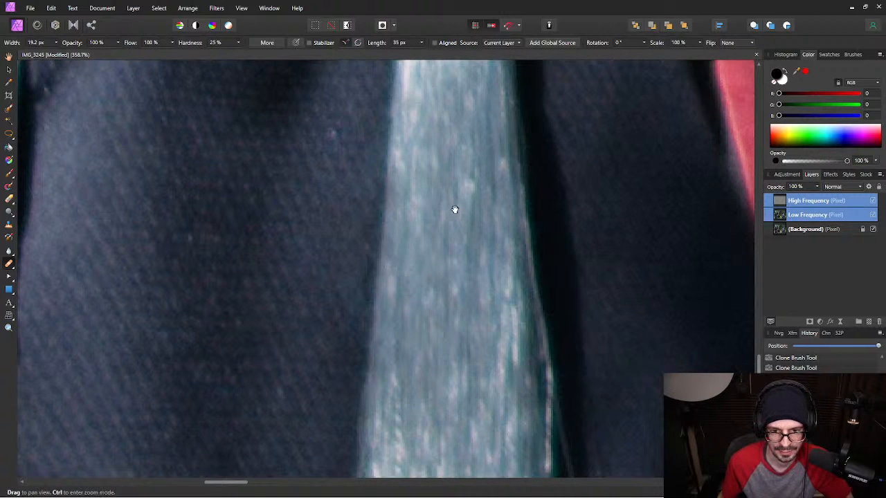
{"action": "left_click_drag", "start_coordinate": [453, 208], "coordinate": [464, 238]}
{"action": "left_click", "coordinate": [873, 201]}
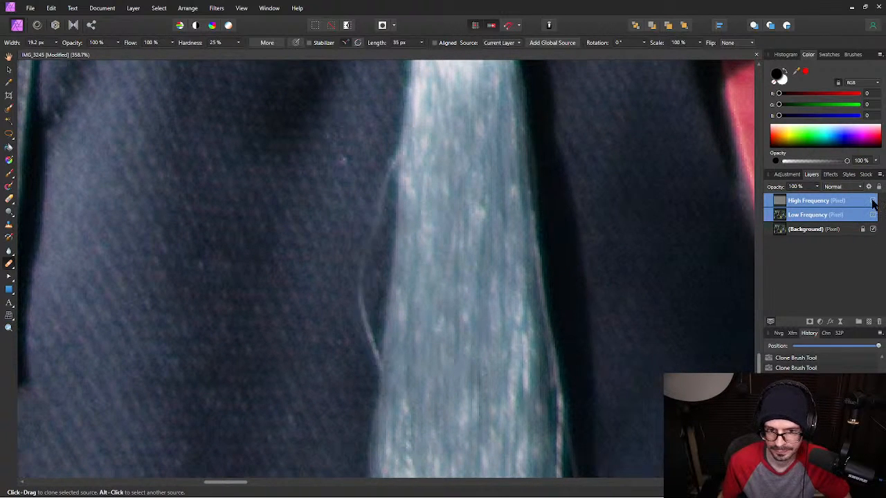
{"action": "left_click", "coordinate": [873, 201]}
{"action": "left_click", "coordinate": [873, 201]}
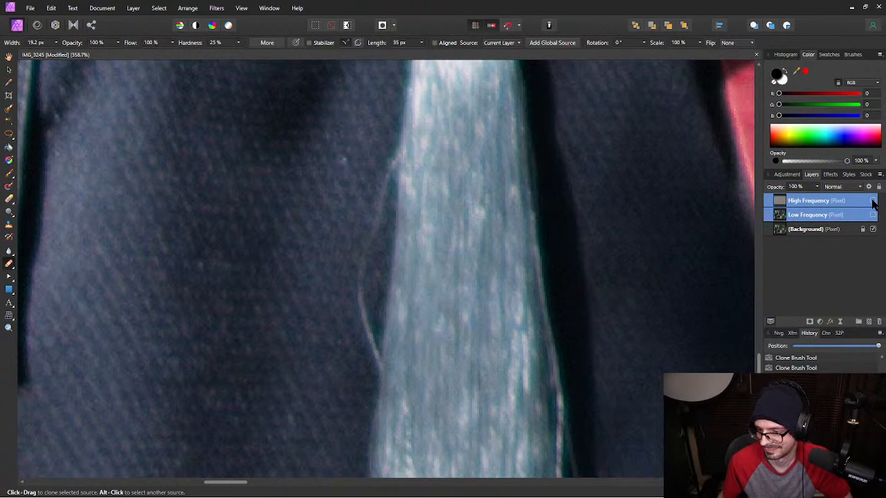
{"action": "left_click", "coordinate": [872, 201]}
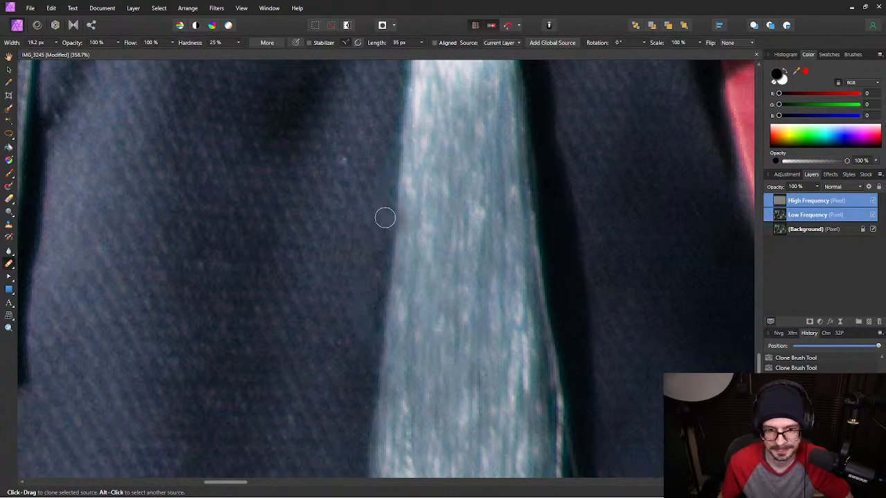
Examine the bright crease in the dark blue cloth of the long coat above the armoured glove.
{"action": "left_click_drag", "start_coordinate": [325, 190], "coordinate": [404, 161]}
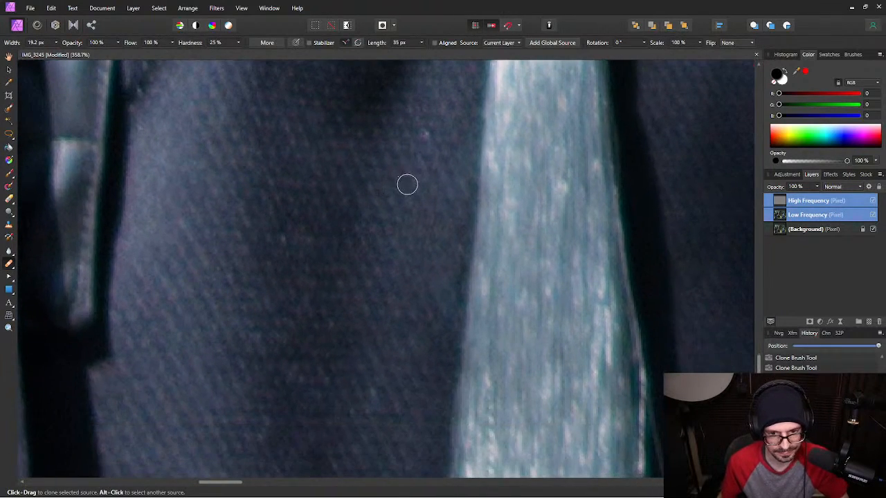
{"action": "scroll", "coordinate": [405, 184], "scroll_direction": "down", "scroll_amount": 8}
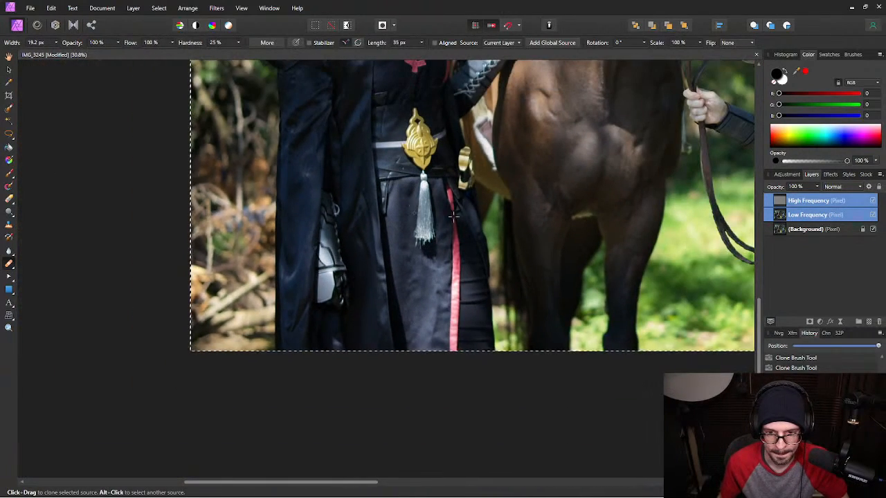
{"action": "left_click_drag", "start_coordinate": [294, 137], "coordinate": [326, 204]}
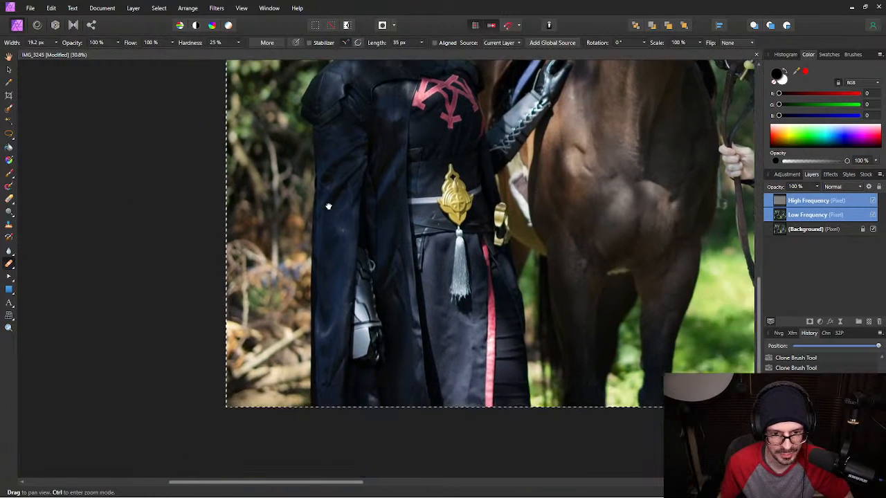
{"action": "scroll", "coordinate": [355, 237], "scroll_direction": "up", "scroll_amount": 4}
{"action": "scroll", "coordinate": [354, 237], "scroll_direction": "up", "scroll_amount": 4}
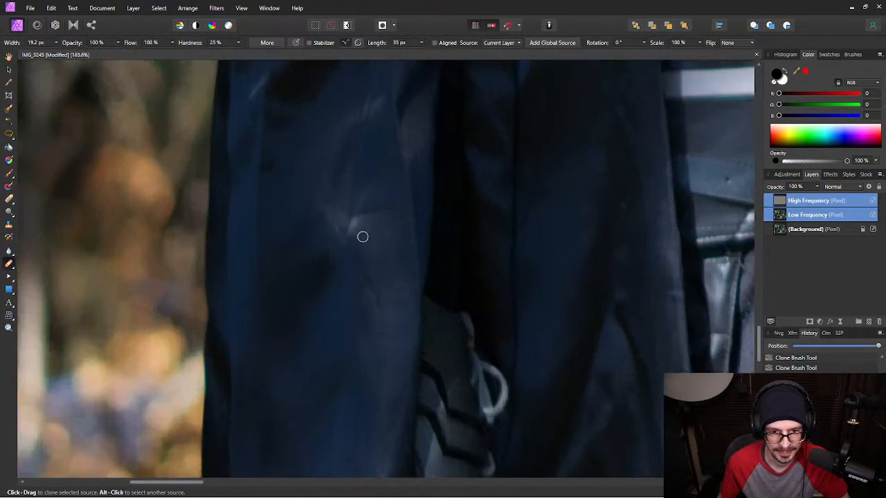
{"action": "scroll", "coordinate": [342, 218], "scroll_direction": "down", "scroll_amount": 4}
{"action": "scroll", "coordinate": [342, 217], "scroll_direction": "up", "scroll_amount": 3}
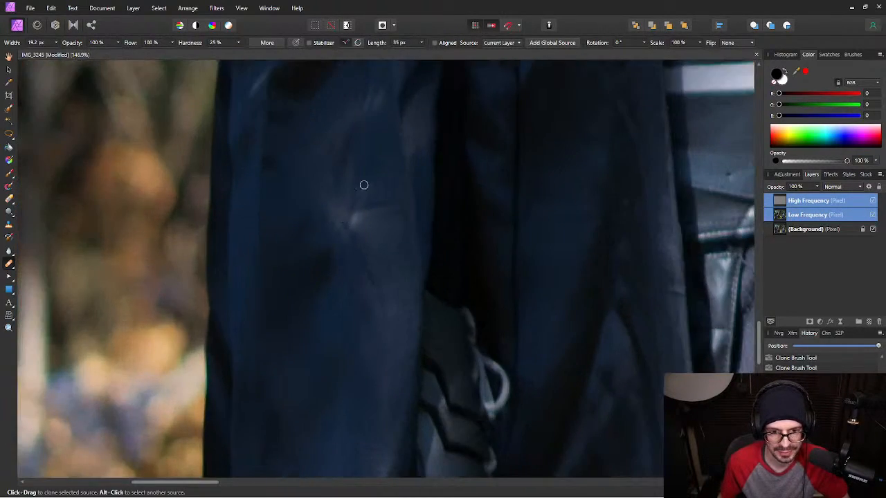
{"action": "scroll", "coordinate": [378, 239], "scroll_direction": "down", "scroll_amount": 1}
{"action": "scroll", "coordinate": [395, 257], "scroll_direction": "up", "scroll_amount": 2}
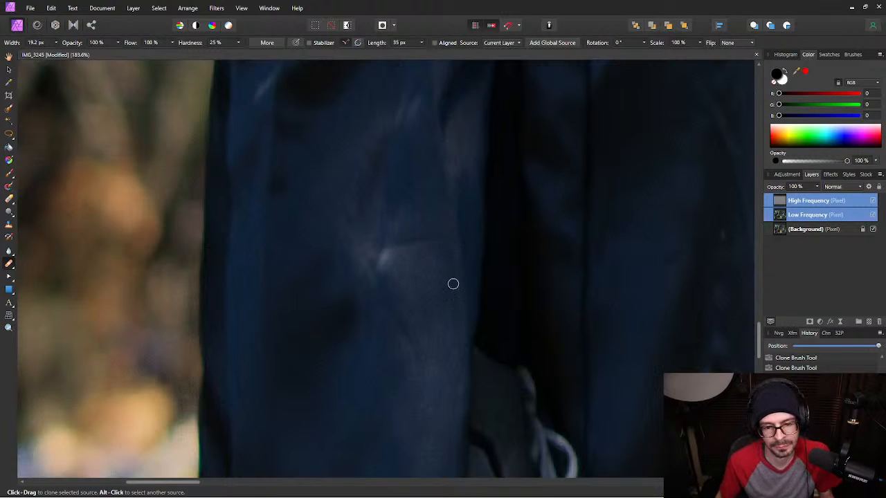
{"action": "scroll", "coordinate": [398, 249], "scroll_direction": "up", "scroll_amount": 1}
{"action": "scroll", "coordinate": [398, 250], "scroll_direction": "up", "scroll_amount": 1}
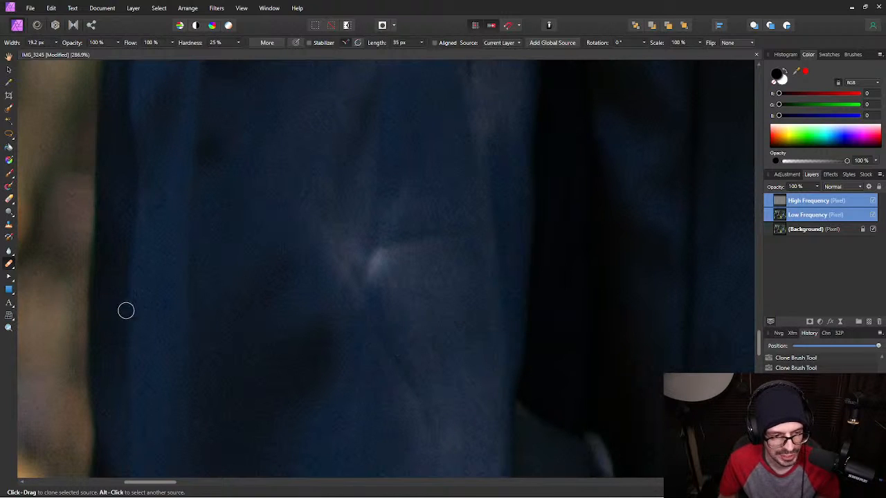
{"action": "left_click", "coordinate": [9, 264]}
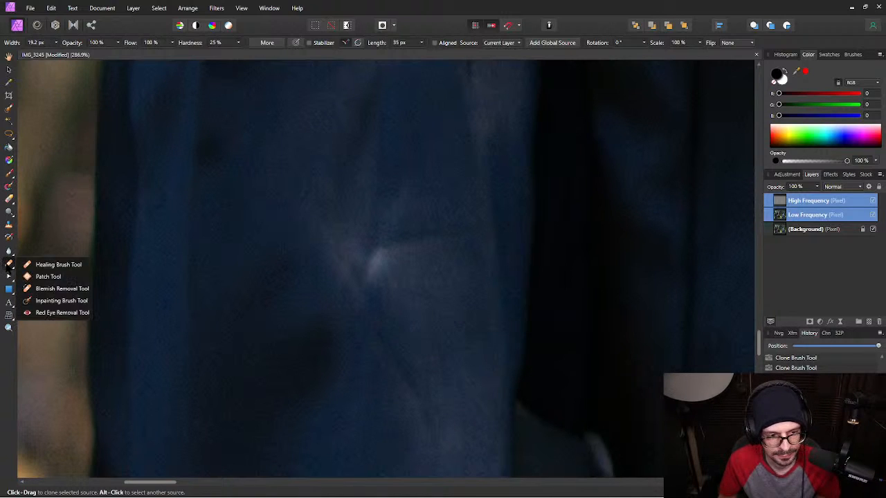
{"action": "left_click", "coordinate": [7, 266]}
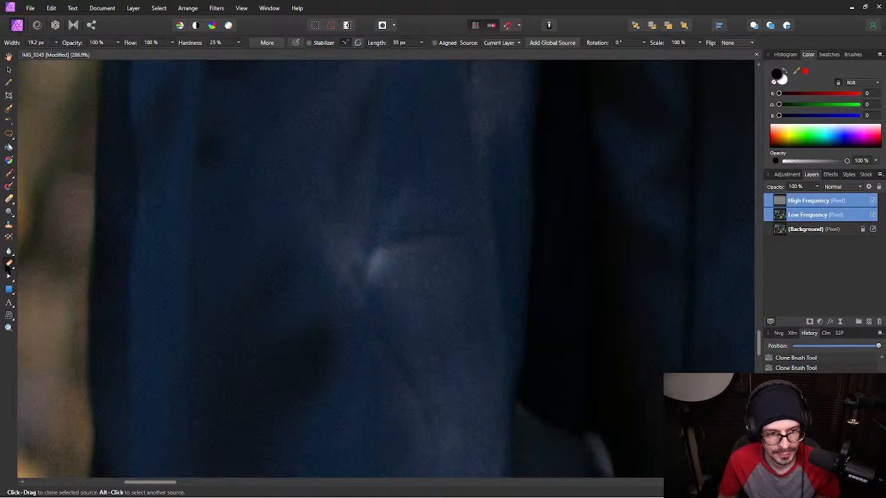
Isolate the High Frequency layer to check the crease's texture, and select only the Low Frequency layer.
{"action": "left_click", "coordinate": [805, 201]}
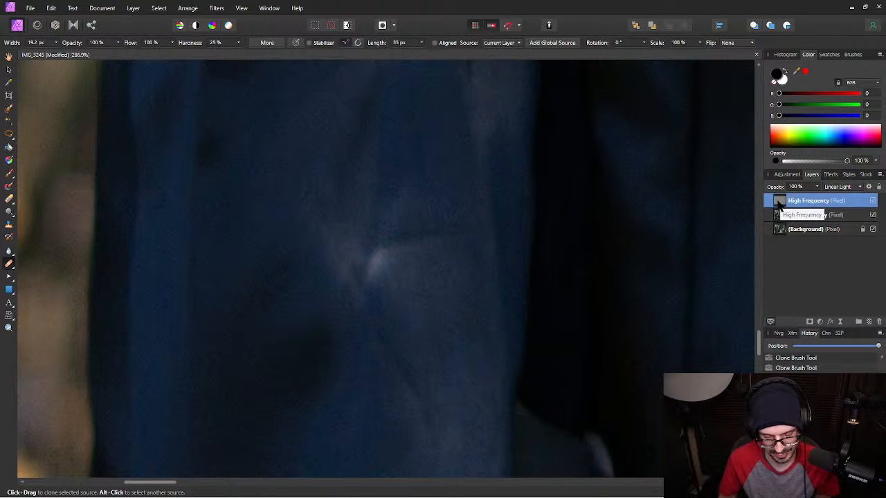
{"action": "left_click", "coordinate": [780, 202], "text": "alt"}
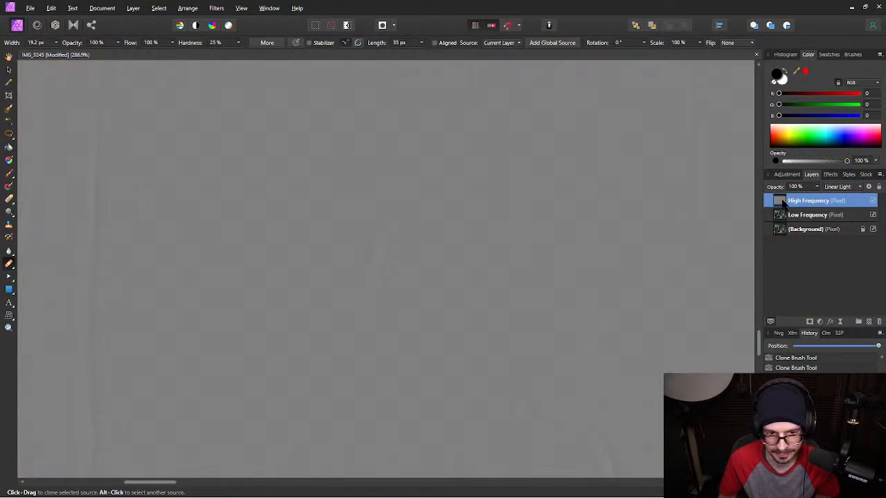
{"action": "scroll", "coordinate": [433, 265], "scroll_direction": "left", "scroll_amount": 5}
{"action": "scroll", "coordinate": [415, 265], "scroll_direction": "right", "scroll_amount": 4}
{"action": "scroll", "coordinate": [390, 258], "scroll_direction": "down", "scroll_amount": 2}
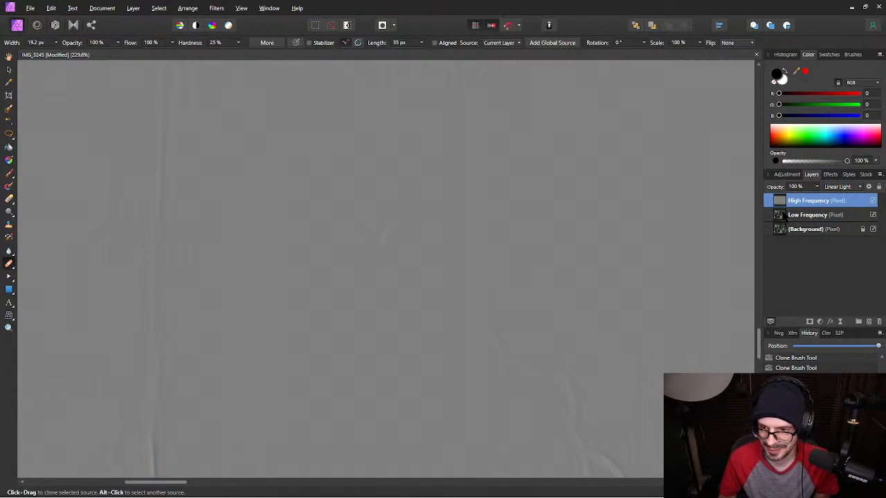
{"action": "left_click", "coordinate": [782, 215]}
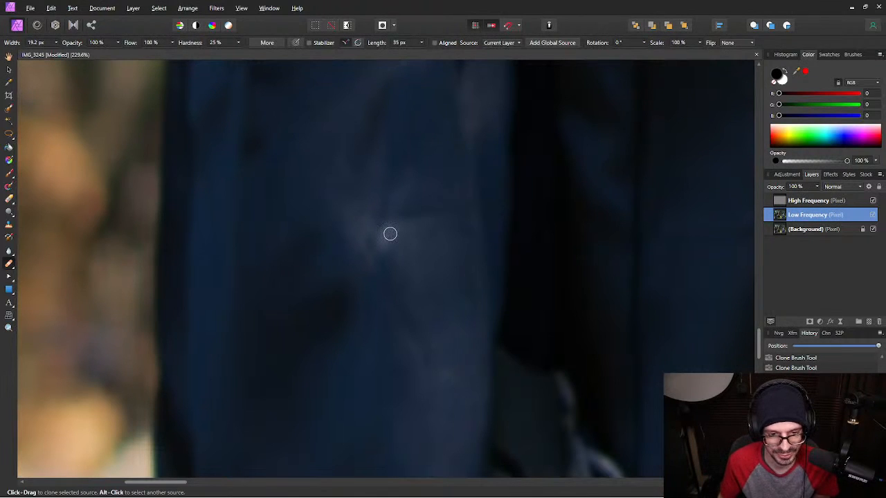
Patch the bright crease in the dark blue cloth on the Low Frequency layer, using smooth fabric just above it as the source.
{"action": "left_click", "coordinate": [9, 265]}
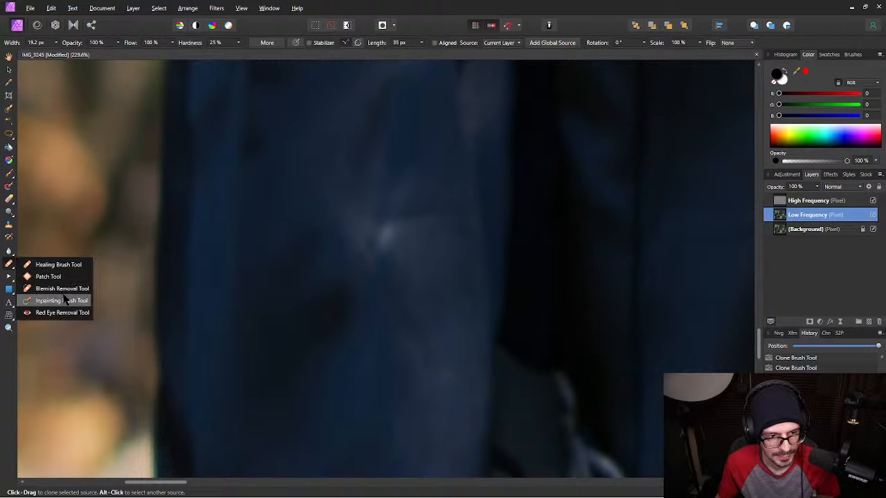
{"action": "left_click", "coordinate": [58, 276]}
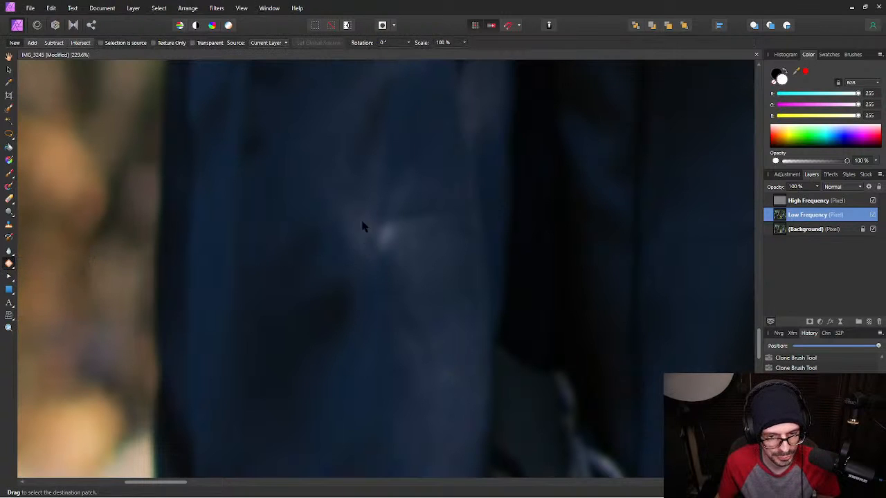
{"action": "mouse_move", "coordinate": [362, 207]}
{"action": "left_mouse_down"}
{"action": "mouse_move", "coordinate": [411, 201]}
{"action": "mouse_move", "coordinate": [439, 213]}
{"action": "mouse_move", "coordinate": [387, 275]}
{"action": "mouse_move", "coordinate": [356, 272]}
{"action": "mouse_move", "coordinate": [334, 249]}
{"action": "mouse_move", "coordinate": [329, 215]}
{"action": "mouse_move", "coordinate": [342, 198]}
{"action": "left_mouse_up"}
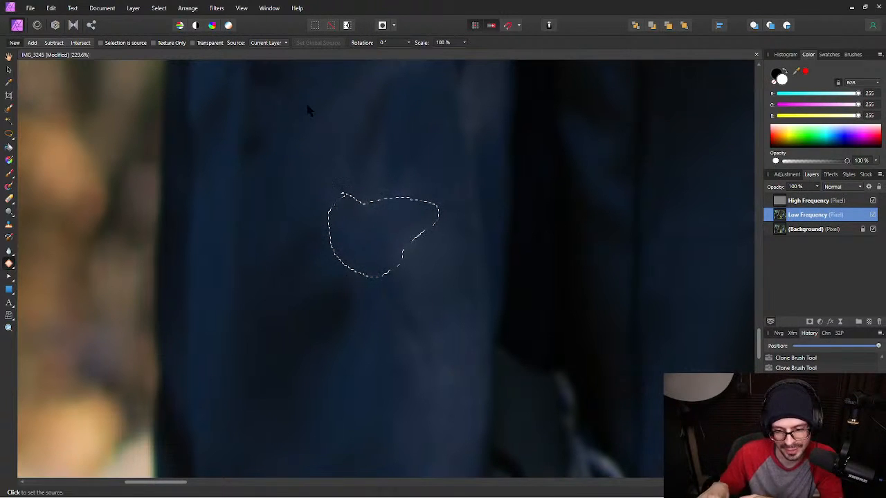
{"action": "left_click", "coordinate": [307, 110]}
{"action": "left_click", "coordinate": [334, 121]}
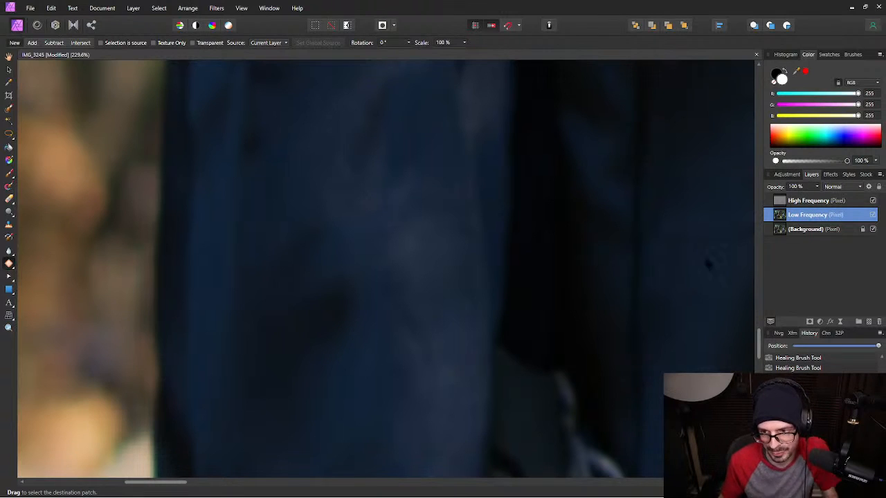
Toggle the visibility of both frequency layers to compare the coat crease before and after patching.
{"action": "left_click", "coordinate": [855, 201], "text": "shift"}
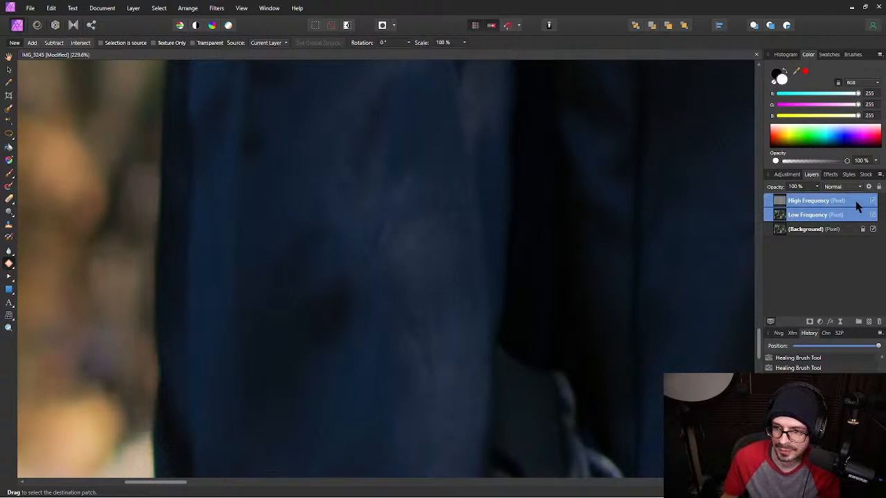
{"action": "left_click", "coordinate": [874, 201]}
{"action": "left_click", "coordinate": [873, 201]}
{"action": "left_click", "coordinate": [873, 201]}
{"action": "left_click", "coordinate": [873, 201]}
{"action": "left_click", "coordinate": [874, 201]}
{"action": "left_click", "coordinate": [874, 201]}
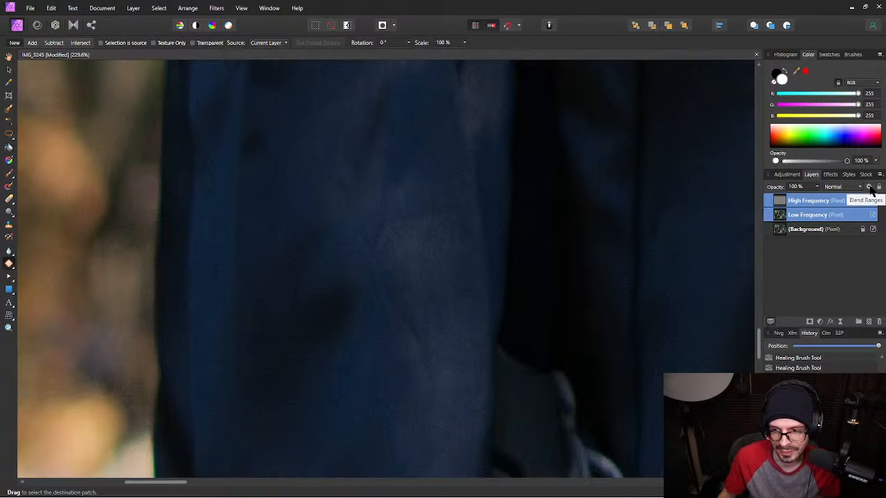
{"action": "left_click", "coordinate": [875, 201]}
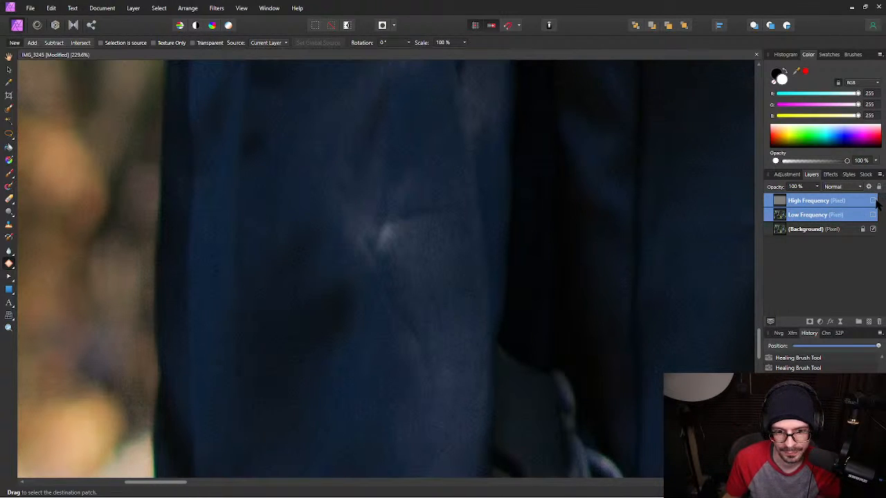
{"action": "left_click", "coordinate": [874, 201]}
{"action": "left_click", "coordinate": [874, 201]}
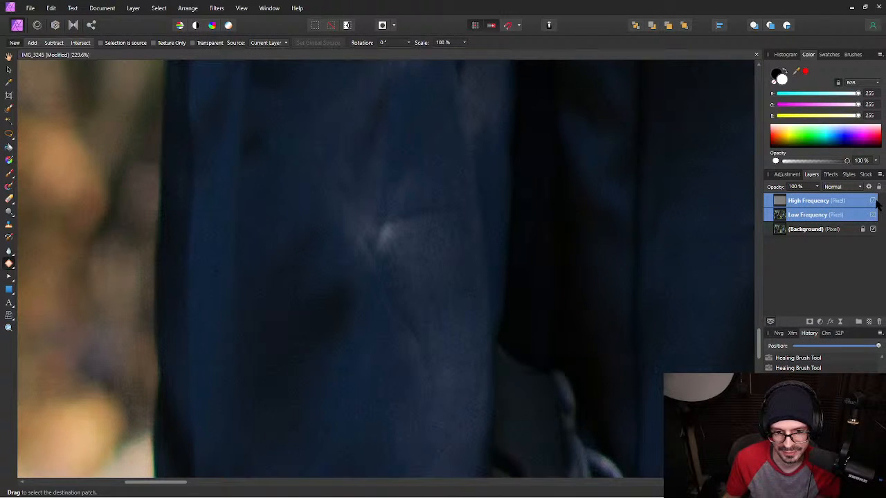
{"action": "left_click", "coordinate": [874, 200]}
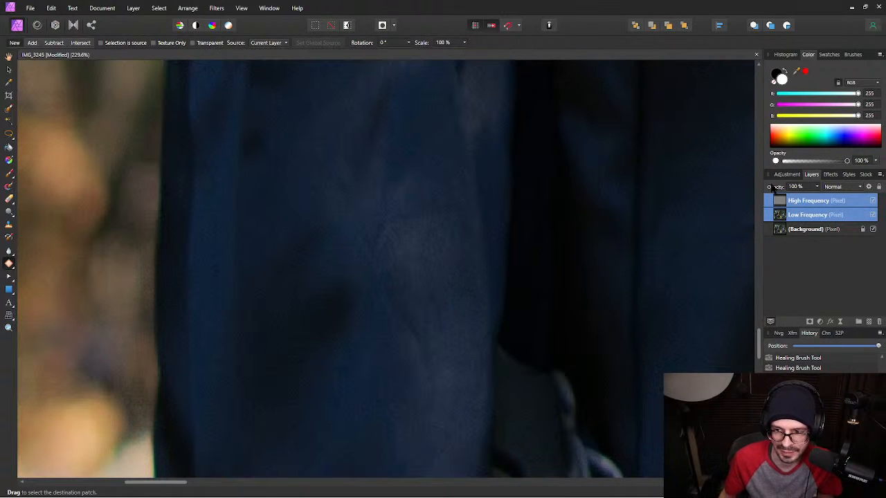
Inpaint the remaining crease lines in the dark blue cloth on the High Frequency layer, with the Inpainting Brush width reduced to 22 px.
{"action": "scroll", "coordinate": [407, 150], "scroll_direction": "down", "scroll_amount": 4}
{"action": "left_click_drag", "start_coordinate": [427, 143], "coordinate": [413, 231]}
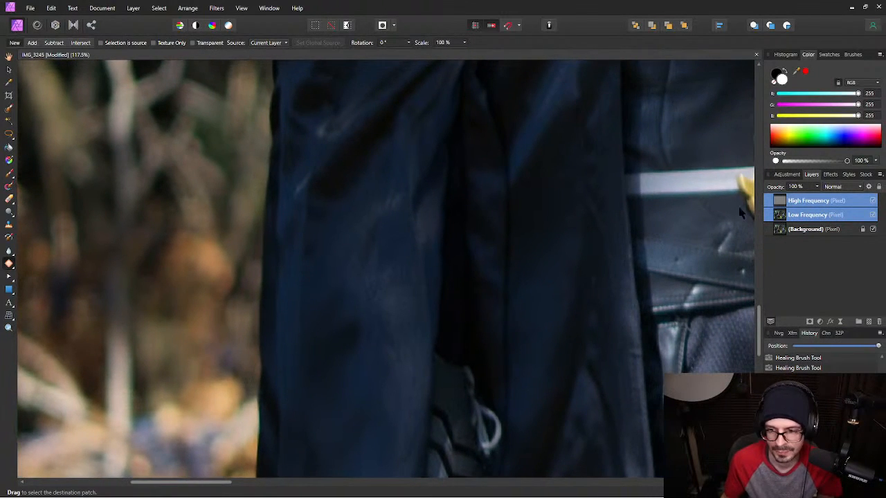
{"action": "left_click", "coordinate": [842, 200]}
{"action": "scroll", "coordinate": [389, 341], "scroll_direction": "up", "scroll_amount": 4}
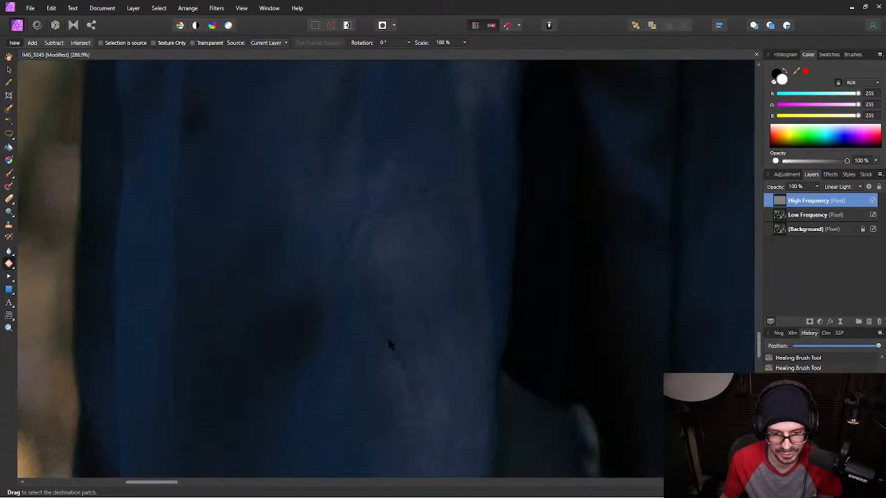
{"action": "scroll", "coordinate": [400, 329], "scroll_direction": "down", "scroll_amount": 1}
{"action": "scroll", "coordinate": [408, 196], "scroll_direction": "down", "scroll_amount": 3}
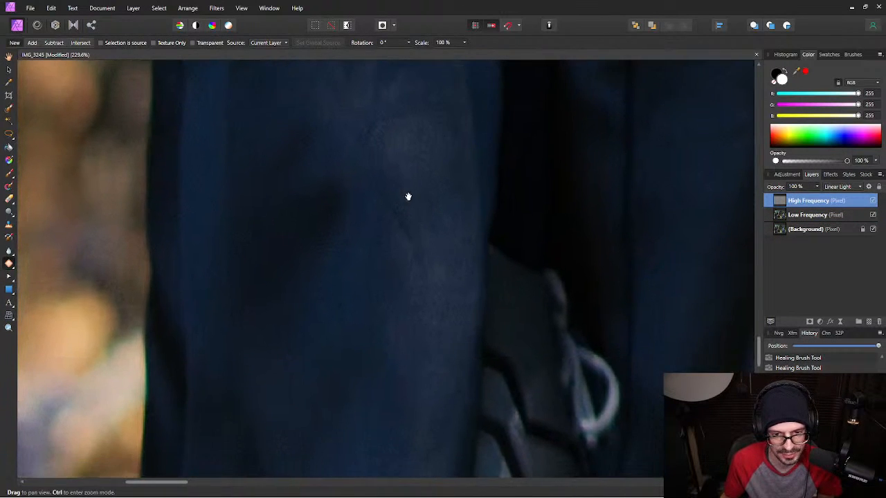
{"action": "left_click", "coordinate": [9, 263]}
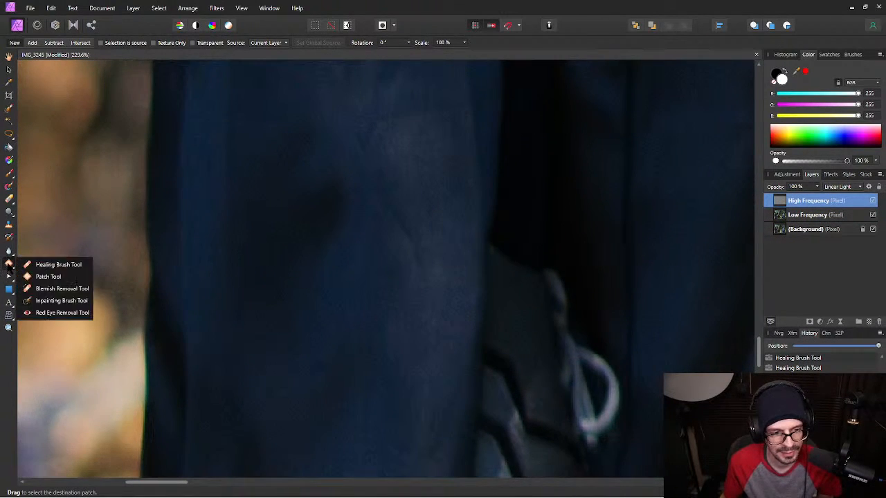
{"action": "left_click", "coordinate": [52, 262]}
{"action": "left_click", "coordinate": [12, 267]}
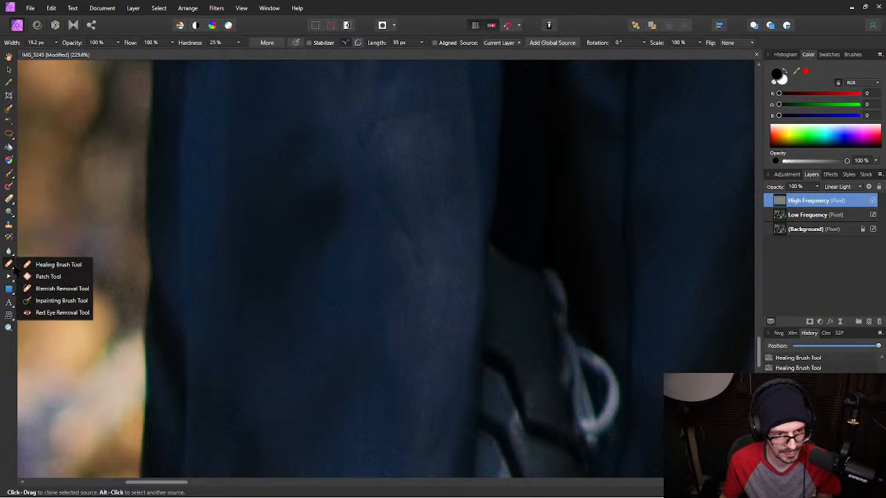
{"action": "left_click", "coordinate": [52, 299]}
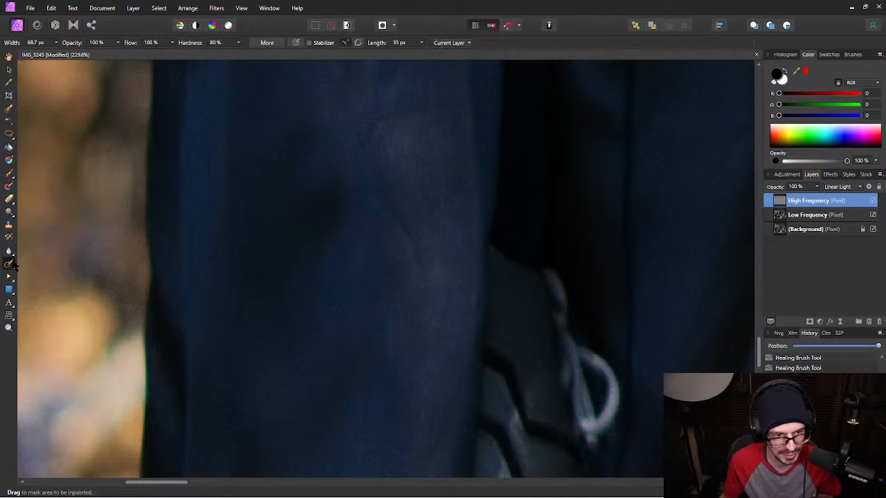
{"action": "left_click", "coordinate": [11, 263]}
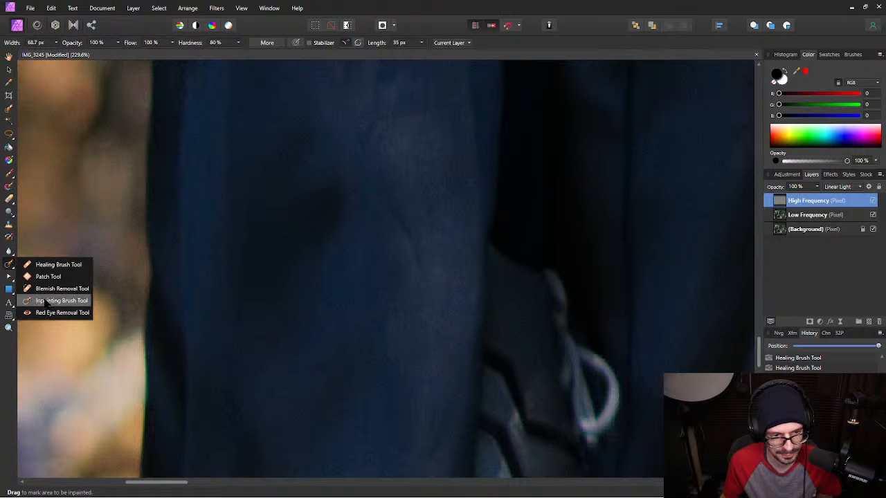
{"action": "left_click", "coordinate": [56, 300]}
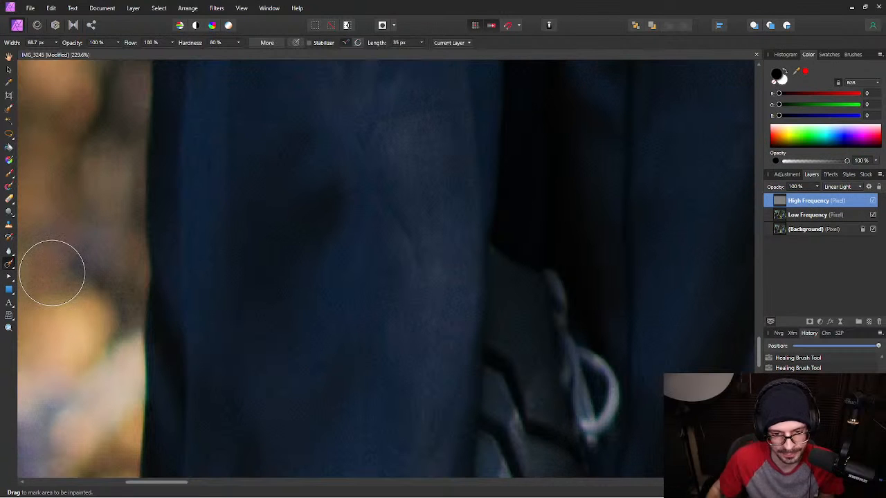
{"action": "key", "text": "bracketleft"}
{"action": "key", "text": "bracketleft"}
{"action": "key", "text": "bracketleft"}
{"action": "key", "text": "bracketleft"}
{"action": "key", "text": "bracketleft"}
{"action": "key", "text": "bracketleft"}
{"action": "key", "text": "bracketleft"}
{"action": "key", "text": "bracketleft"}
{"action": "key", "text": "bracketleft"}
{"action": "key", "text": "bracketleft"}
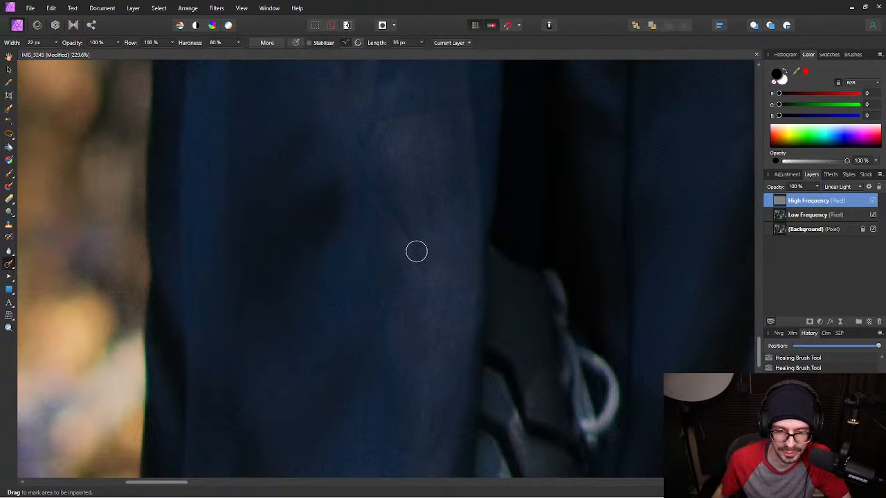
{"action": "left_click_drag", "start_coordinate": [418, 264], "coordinate": [381, 186]}
{"action": "left_click_drag", "start_coordinate": [380, 125], "coordinate": [362, 145]}
{"action": "left_click_drag", "start_coordinate": [409, 112], "coordinate": [450, 101]}
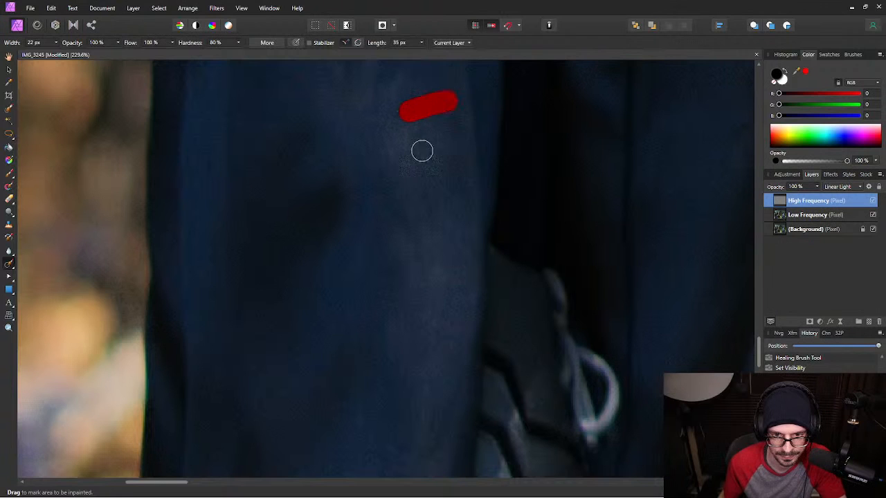
{"action": "left_click_drag", "start_coordinate": [414, 253], "coordinate": [425, 260]}
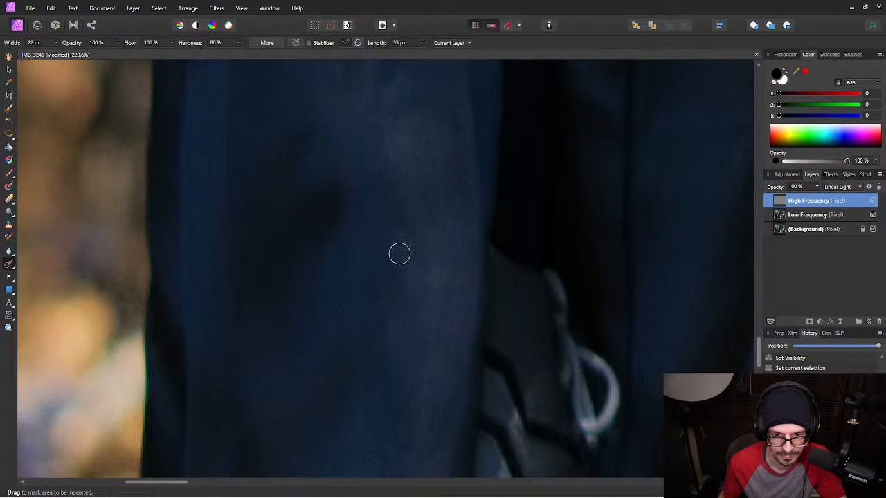
{"action": "left_click_drag", "start_coordinate": [402, 214], "coordinate": [412, 246]}
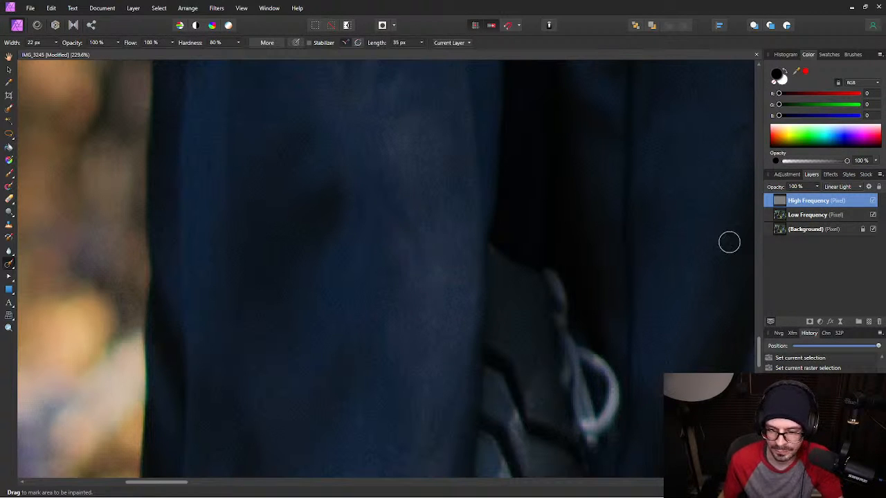
Inpaint the leftover tonal traces of the crease on the Low Frequency layer.
{"action": "left_click", "coordinate": [854, 216]}
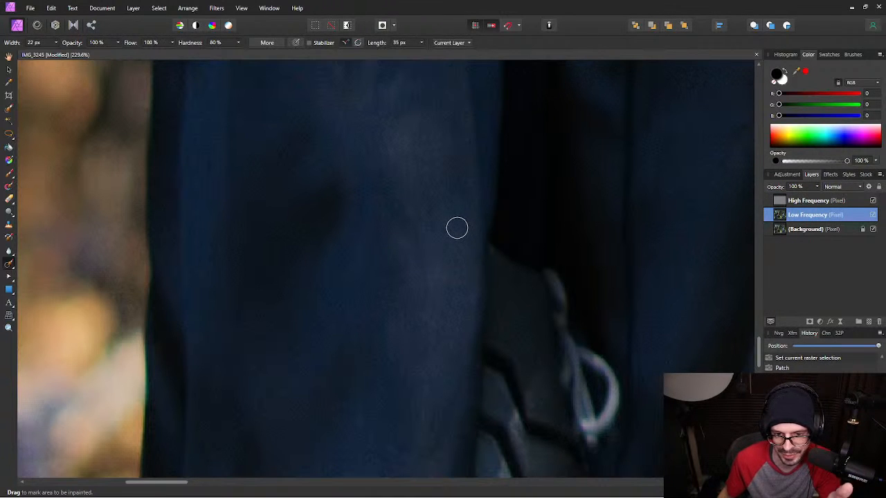
{"action": "left_click_drag", "start_coordinate": [415, 245], "coordinate": [426, 284]}
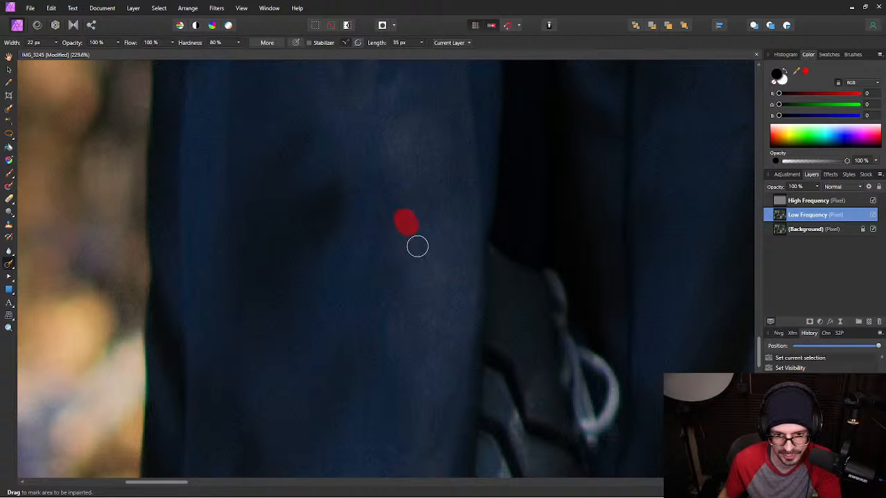
{"action": "left_click_drag", "start_coordinate": [386, 204], "coordinate": [398, 206]}
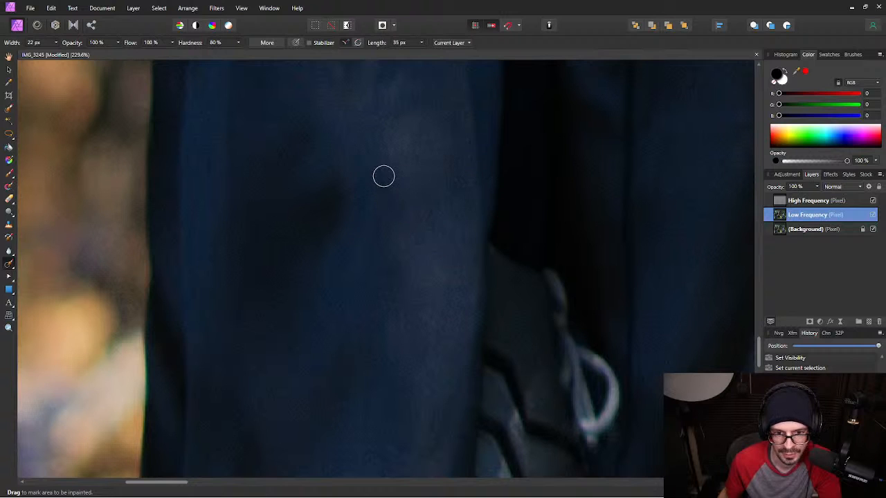
{"action": "left_click_drag", "start_coordinate": [384, 151], "coordinate": [382, 164]}
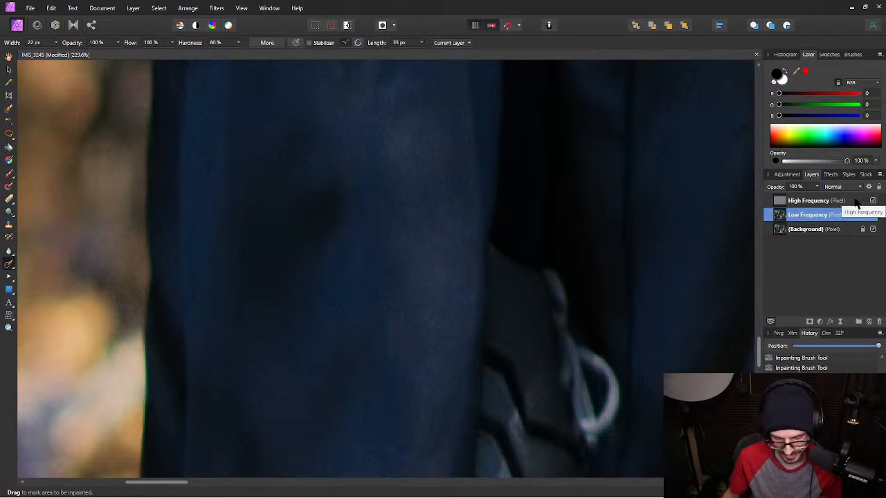
Compare the coat fabric with both frequency layers hidden and shown, leave them visible, and save the document.
{"action": "left_click", "coordinate": [857, 205], "text": "shift"}
{"action": "left_click", "coordinate": [874, 202]}
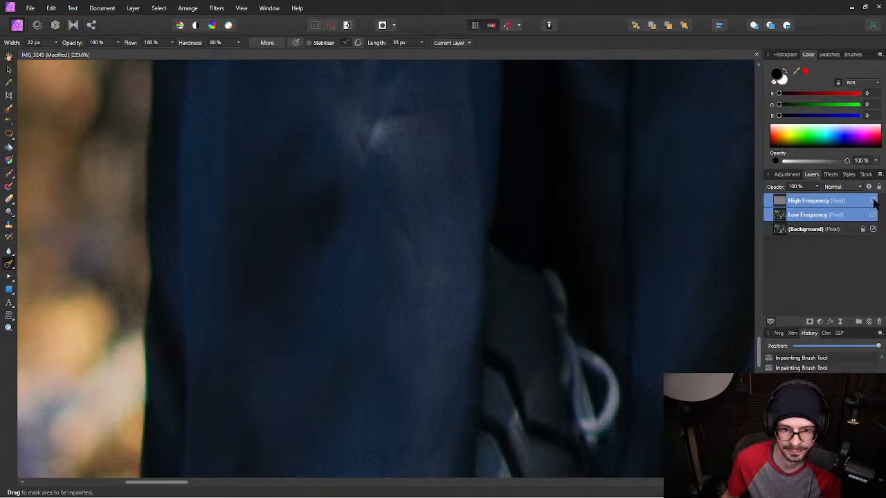
{"action": "left_click", "coordinate": [874, 202]}
{"action": "left_click_drag", "start_coordinate": [485, 154], "coordinate": [474, 222]}
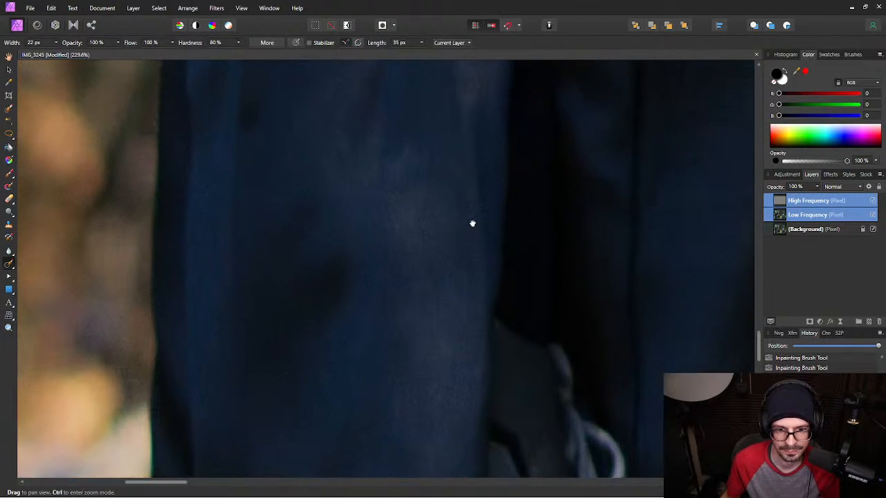
{"action": "left_click", "coordinate": [874, 201]}
{"action": "left_click", "coordinate": [874, 201]}
{"action": "left_click", "coordinate": [873, 202]}
{"action": "left_click", "coordinate": [873, 201]}
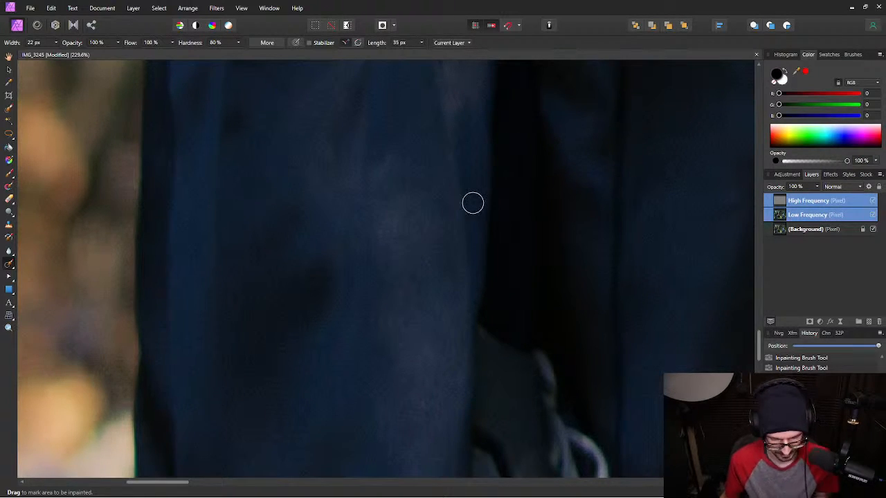
{"action": "key", "text": "ctrl+s"}
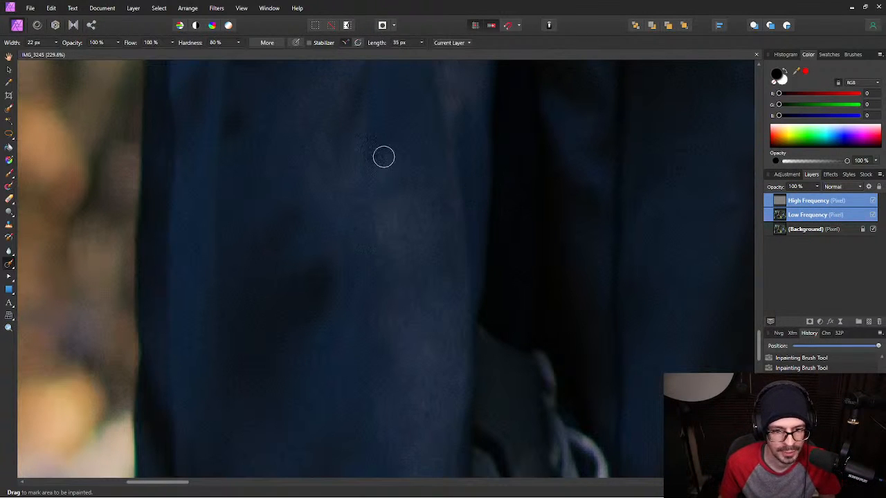
Examine the coat's upper folds, the whole costume and the blue-haired cosplayer's face for remaining areas to retouch.
{"action": "scroll", "coordinate": [387, 142], "scroll_direction": "down", "scroll_amount": 3}
{"action": "left_click_drag", "start_coordinate": [413, 135], "coordinate": [354, 270]}
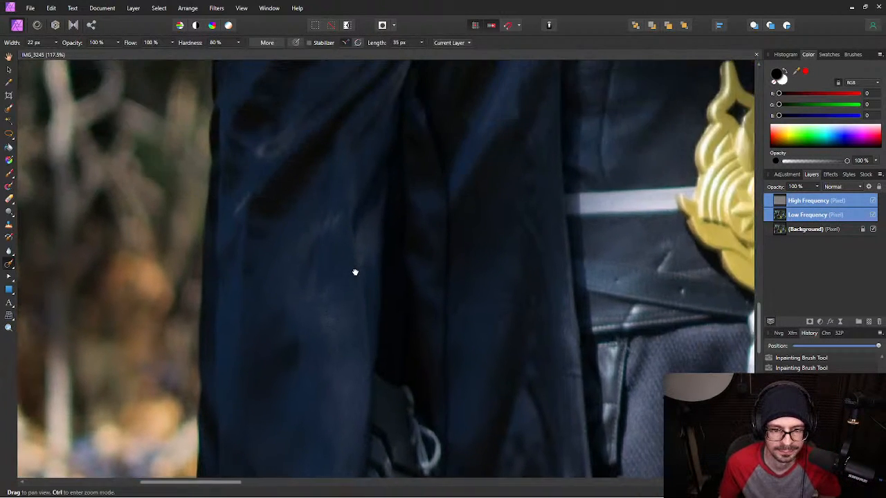
{"action": "scroll", "coordinate": [256, 206], "scroll_direction": "up", "scroll_amount": 3}
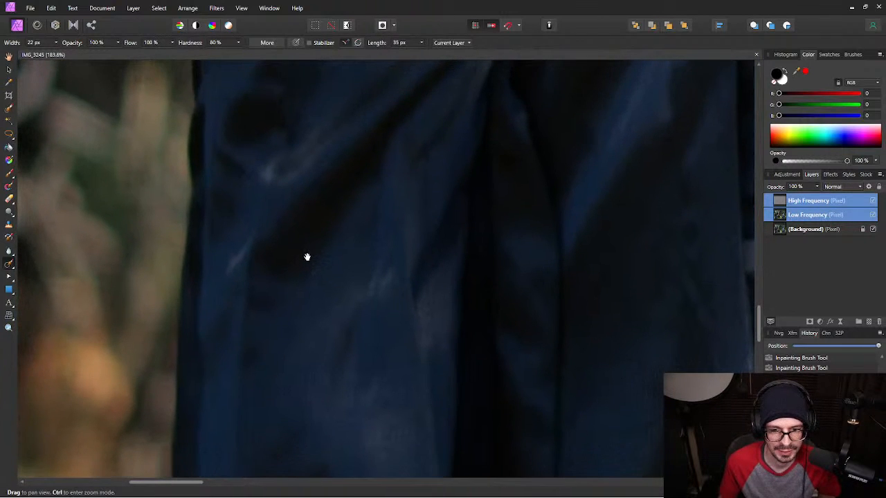
{"action": "scroll", "coordinate": [381, 238], "scroll_direction": "down", "scroll_amount": 4}
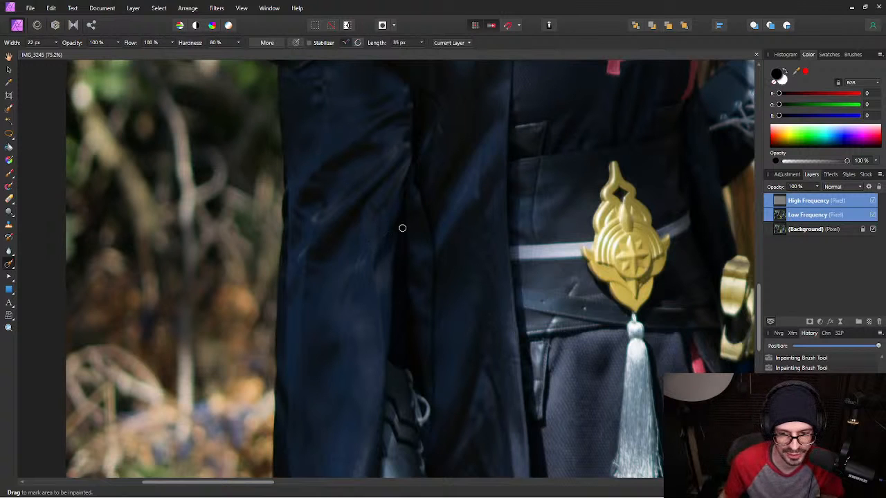
{"action": "scroll", "coordinate": [415, 228], "scroll_direction": "down", "scroll_amount": 5}
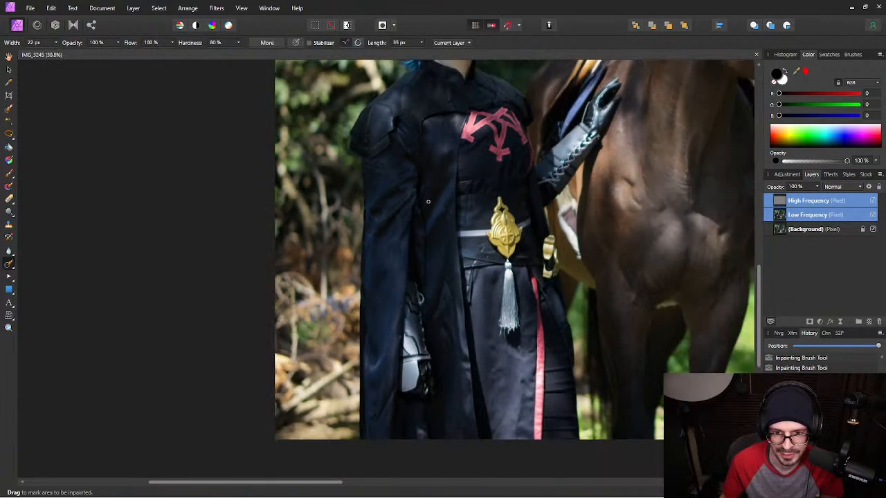
{"action": "left_click_drag", "start_coordinate": [453, 105], "coordinate": [436, 251]}
{"action": "scroll", "coordinate": [451, 139], "scroll_direction": "up", "scroll_amount": 4}
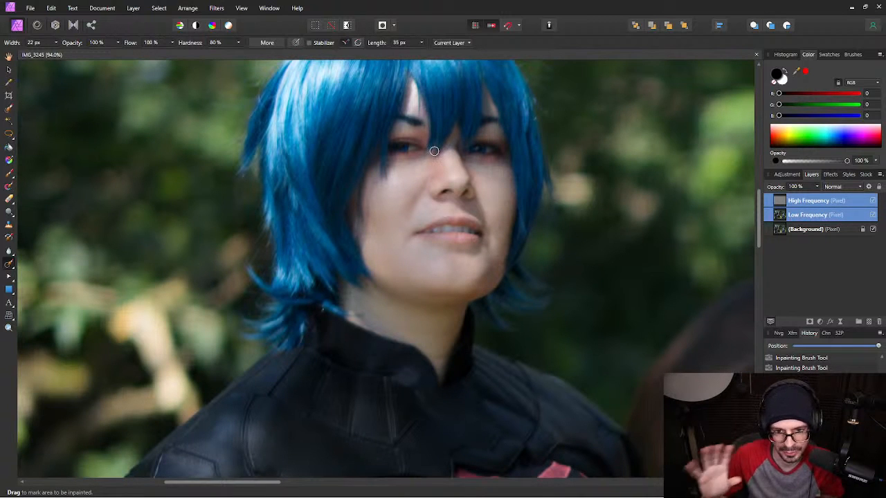
{"action": "scroll", "coordinate": [411, 135], "scroll_direction": "up", "scroll_amount": 3}
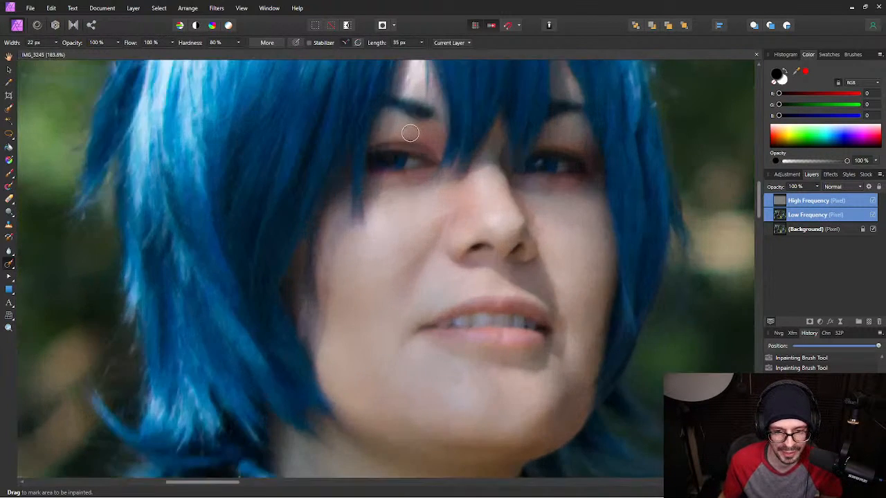
Examine the blue-haired cosplayer's face, hair and costume down to the coat's lower edge for remaining flaws.
{"action": "scroll", "coordinate": [407, 132], "scroll_direction": "down", "scroll_amount": 5}
{"action": "scroll", "coordinate": [408, 125], "scroll_direction": "up", "scroll_amount": 6}
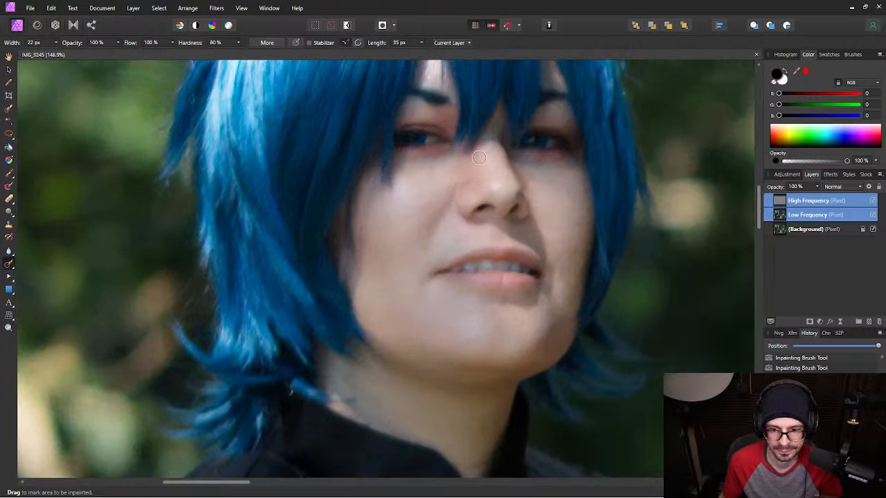
{"action": "scroll", "coordinate": [478, 157], "scroll_direction": "down", "scroll_amount": 2}
{"action": "left_click_drag", "start_coordinate": [506, 146], "coordinate": [449, 308]}
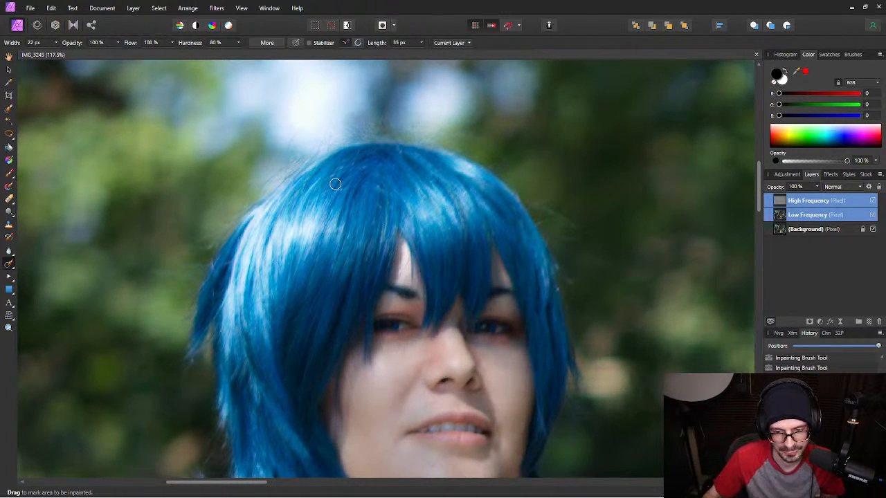
{"action": "left_click_drag", "start_coordinate": [335, 429], "coordinate": [413, 65]}
{"action": "left_click_drag", "start_coordinate": [294, 290], "coordinate": [389, 30]}
{"action": "left_click_drag", "start_coordinate": [262, 316], "coordinate": [298, 79]}
{"action": "left_click_drag", "start_coordinate": [374, 356], "coordinate": [327, 104]}
{"action": "left_click_drag", "start_coordinate": [341, 247], "coordinate": [348, 154]}
{"action": "left_click_drag", "start_coordinate": [348, 380], "coordinate": [374, 142]}
{"action": "mouse_move", "coordinate": [350, 339]}
{"action": "left_mouse_down"}
{"action": "mouse_move", "coordinate": [363, 243]}
{"action": "mouse_move", "coordinate": [400, 210]}
{"action": "mouse_move", "coordinate": [358, 342]}
{"action": "mouse_move", "coordinate": [458, 308]}
{"action": "left_mouse_up"}
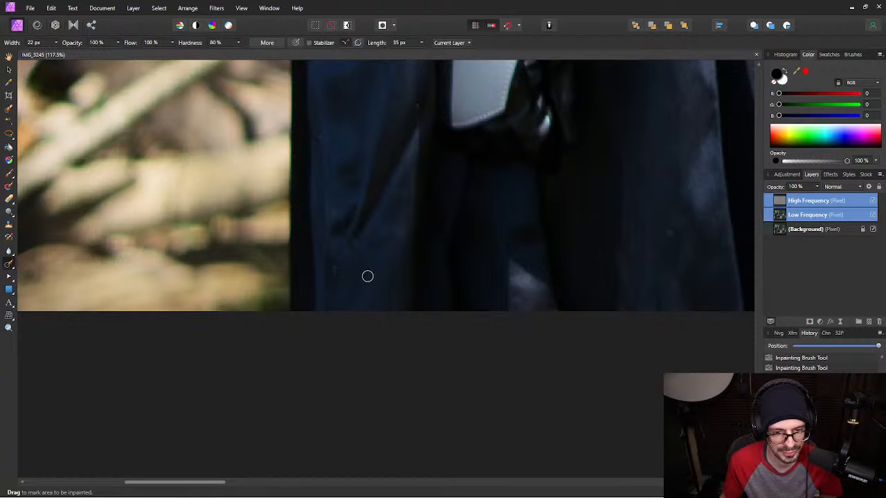
Inpaint the small specks and marks along the lower part of the dark blue sleeve cloth on both frequency layers.
{"action": "left_click", "coordinate": [335, 270]}
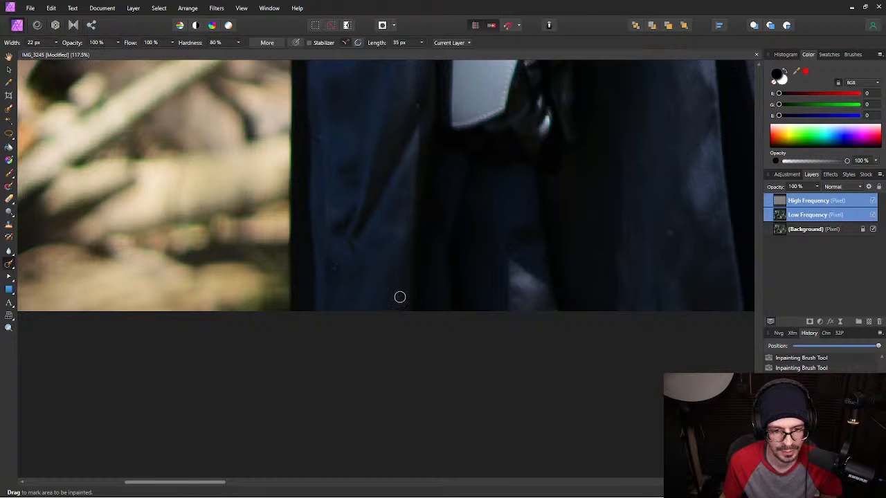
{"action": "scroll", "coordinate": [328, 210], "scroll_direction": "up", "scroll_amount": 5}
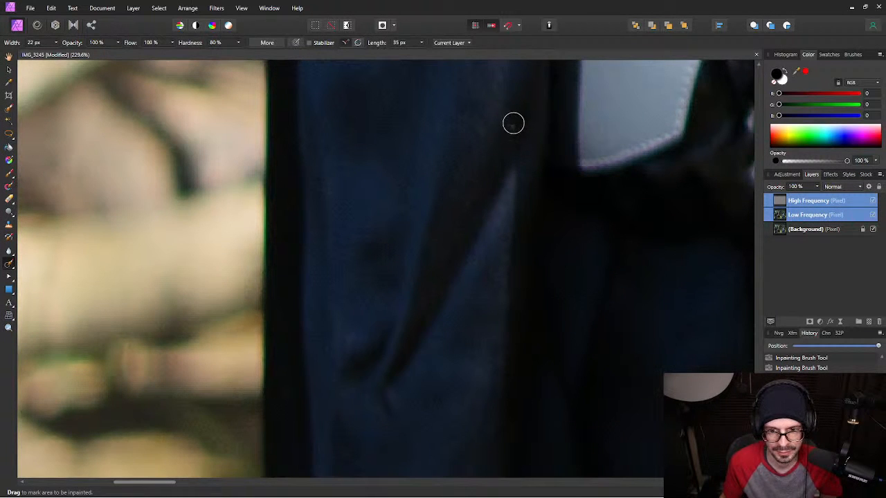
{"action": "mouse_move", "coordinate": [419, 106]}
{"action": "left_mouse_down"}
{"action": "mouse_move", "coordinate": [344, 358]}
{"action": "mouse_move", "coordinate": [349, 403]}
{"action": "left_mouse_up"}
{"action": "left_click_drag", "start_coordinate": [376, 201], "coordinate": [351, 246]}
{"action": "left_click", "coordinate": [398, 296]}
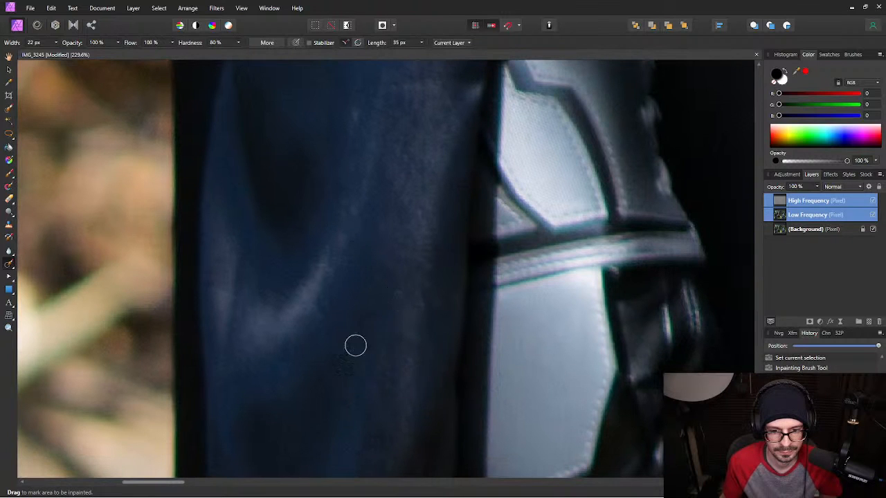
{"action": "left_click_drag", "start_coordinate": [404, 156], "coordinate": [350, 316]}
{"action": "left_click", "coordinate": [329, 309]}
{"action": "mouse_move", "coordinate": [325, 131]}
{"action": "left_mouse_down"}
{"action": "mouse_move", "coordinate": [335, 314]}
{"action": "mouse_move", "coordinate": [369, 401]}
{"action": "mouse_move", "coordinate": [307, 311]}
{"action": "mouse_move", "coordinate": [293, 206]}
{"action": "mouse_move", "coordinate": [295, 290]}
{"action": "mouse_move", "coordinate": [306, 254]}
{"action": "mouse_move", "coordinate": [320, 288]}
{"action": "left_mouse_up"}
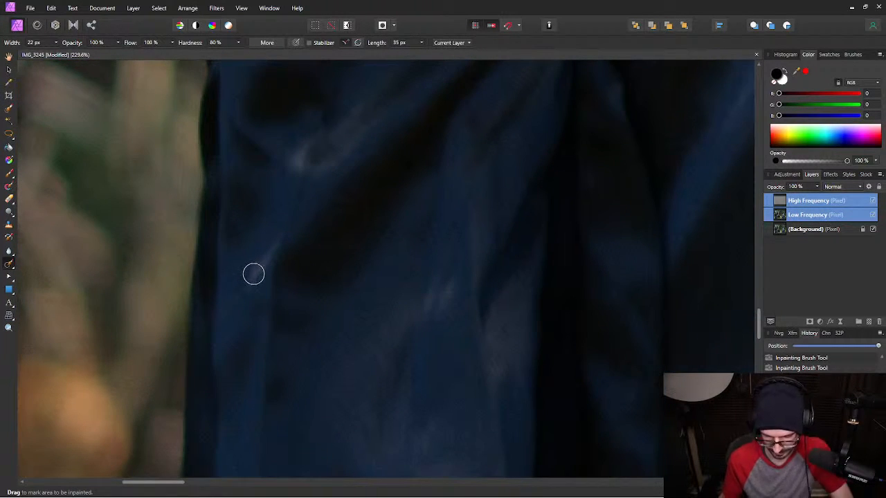
Reduce the Inpainting Brush width to 15.9 px and inpaint the light streak near the sleeve's outer edge.
{"action": "key", "text": "bracketleft"}
{"action": "left_click_drag", "start_coordinate": [246, 287], "coordinate": [273, 233]}
{"action": "left_click_drag", "start_coordinate": [255, 274], "coordinate": [257, 276]}
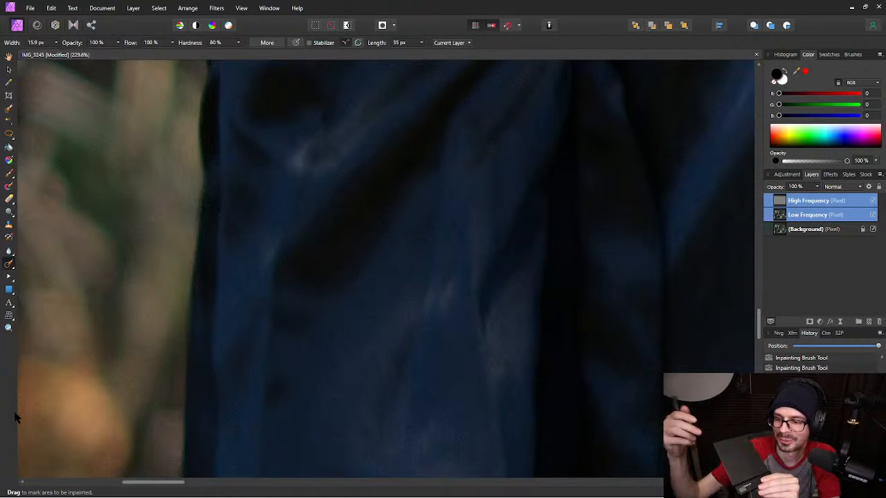
{"action": "left_click_drag", "start_coordinate": [43, 380], "coordinate": [253, 322]}
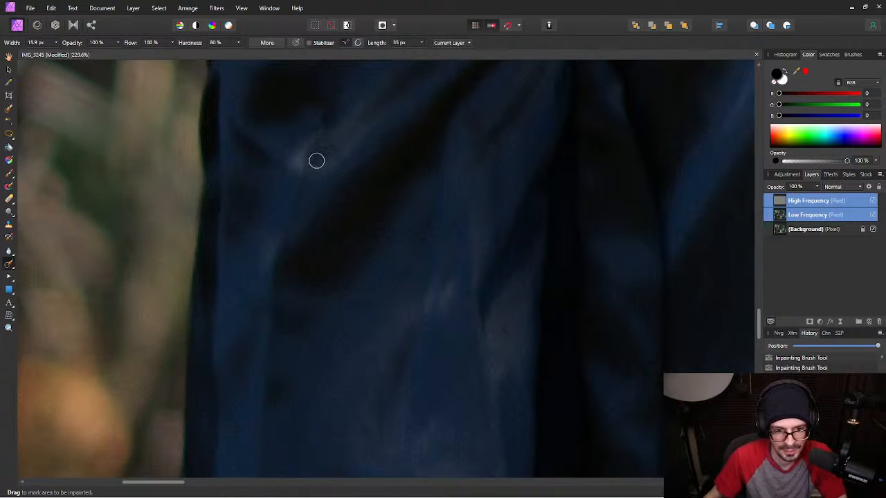
Inpaint the light streaks in the middle of the sleeve below the diagonal fold.
{"action": "left_click", "coordinate": [450, 281]}
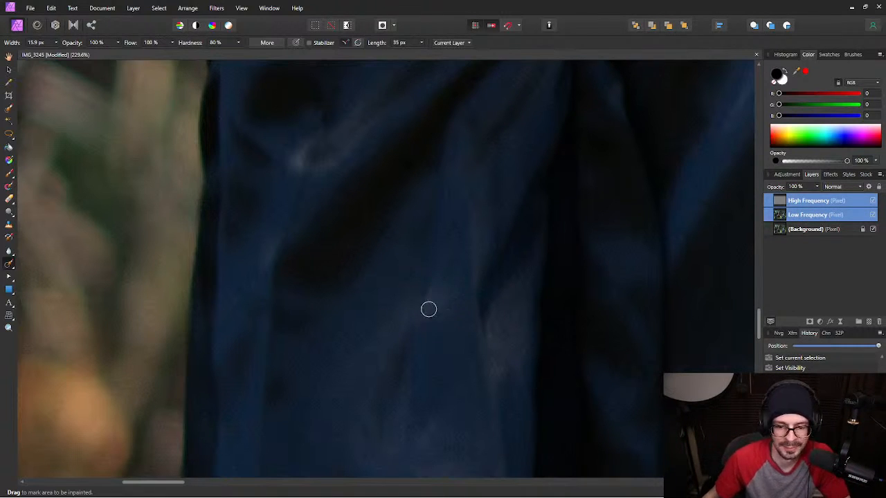
{"action": "mouse_move", "coordinate": [429, 295]}
{"action": "left_mouse_down"}
{"action": "mouse_move", "coordinate": [439, 304]}
{"action": "mouse_move", "coordinate": [414, 327]}
{"action": "left_mouse_up"}
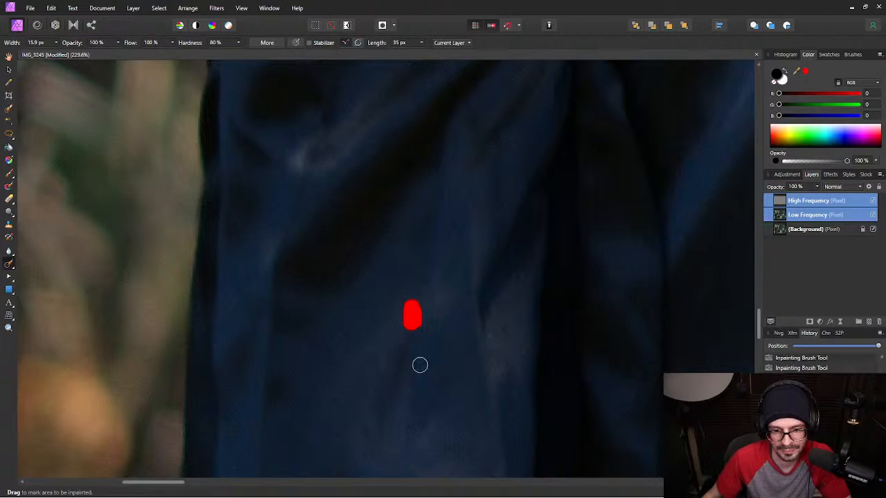
{"action": "left_click_drag", "start_coordinate": [420, 409], "coordinate": [374, 270]}
{"action": "left_click_drag", "start_coordinate": [431, 383], "coordinate": [391, 303]}
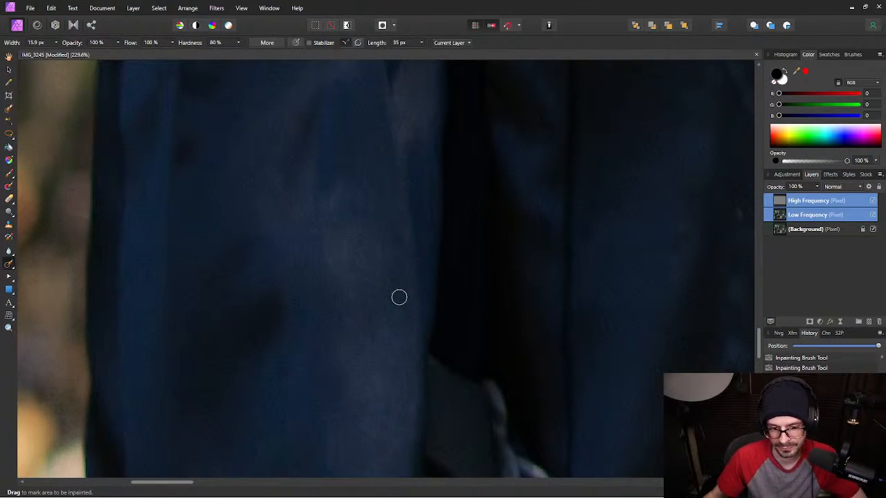
Inpaint the bright highlight at the end of the sleeve's diagonal fold and the faint streak beneath it, keeping the Inpainting Brush active.
{"action": "key", "text": "space"}
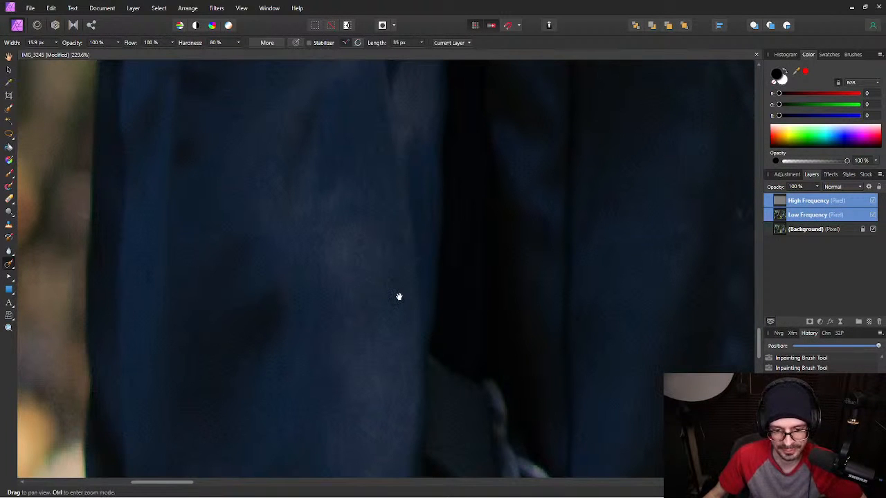
{"action": "mouse_move", "coordinate": [333, 222]}
{"action": "left_mouse_down"}
{"action": "mouse_move", "coordinate": [447, 319]}
{"action": "mouse_move", "coordinate": [404, 273]}
{"action": "mouse_move", "coordinate": [402, 290]}
{"action": "mouse_move", "coordinate": [445, 285]}
{"action": "mouse_move", "coordinate": [402, 287]}
{"action": "mouse_move", "coordinate": [452, 340]}
{"action": "mouse_move", "coordinate": [506, 236]}
{"action": "mouse_move", "coordinate": [450, 277]}
{"action": "mouse_move", "coordinate": [435, 257]}
{"action": "left_mouse_up"}
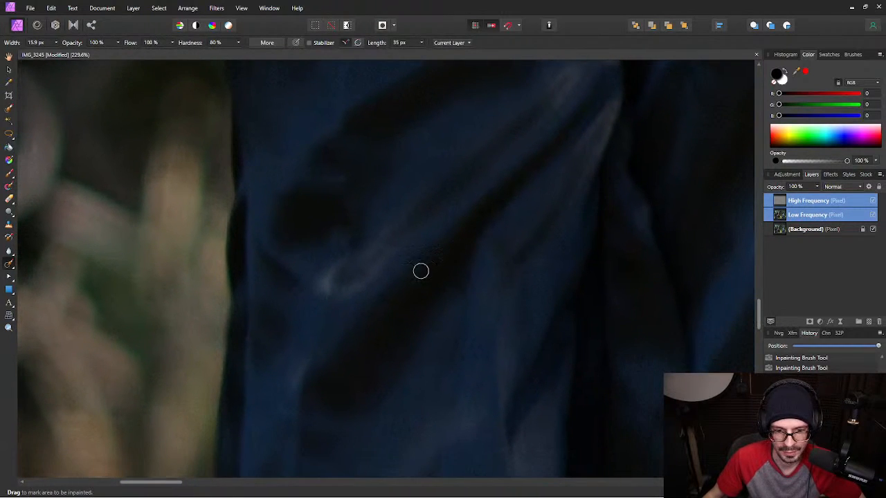
{"action": "mouse_move", "coordinate": [316, 284]}
{"action": "left_mouse_down"}
{"action": "mouse_move", "coordinate": [318, 290]}
{"action": "mouse_move", "coordinate": [332, 270]}
{"action": "mouse_move", "coordinate": [328, 293]}
{"action": "mouse_move", "coordinate": [382, 265]}
{"action": "left_mouse_up"}
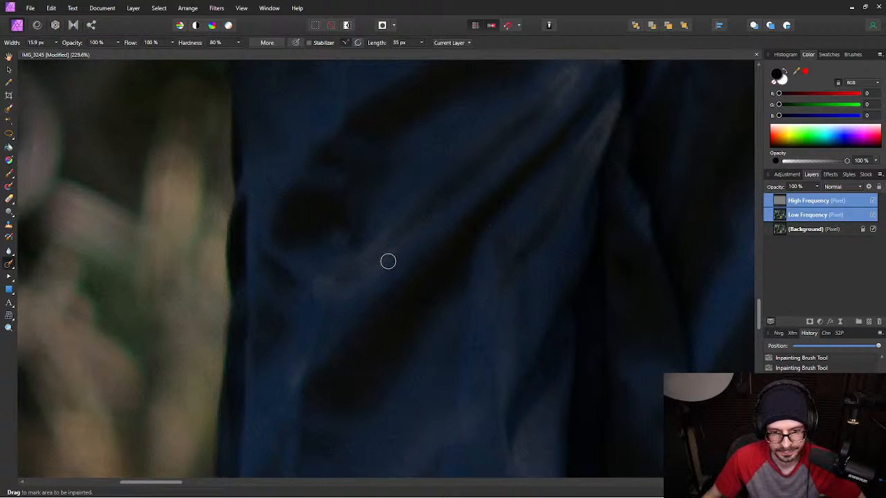
{"action": "left_click_drag", "start_coordinate": [291, 386], "coordinate": [306, 345]}
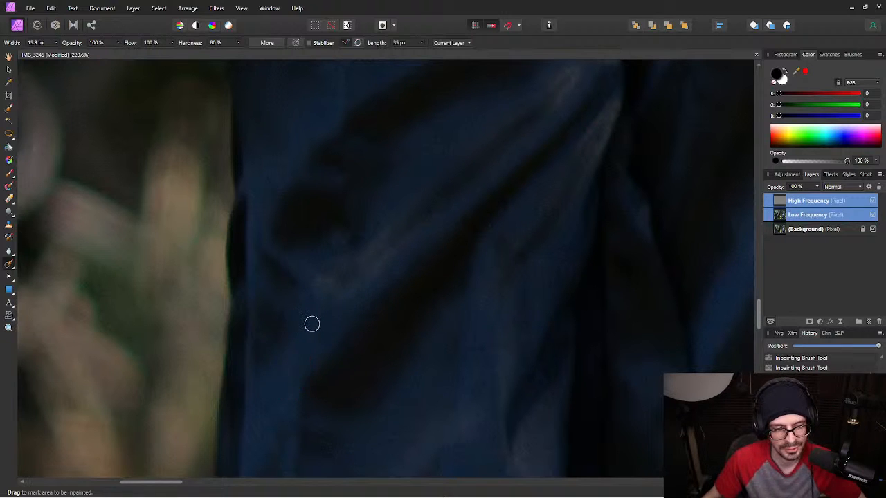
{"action": "left_click", "coordinate": [8, 264]}
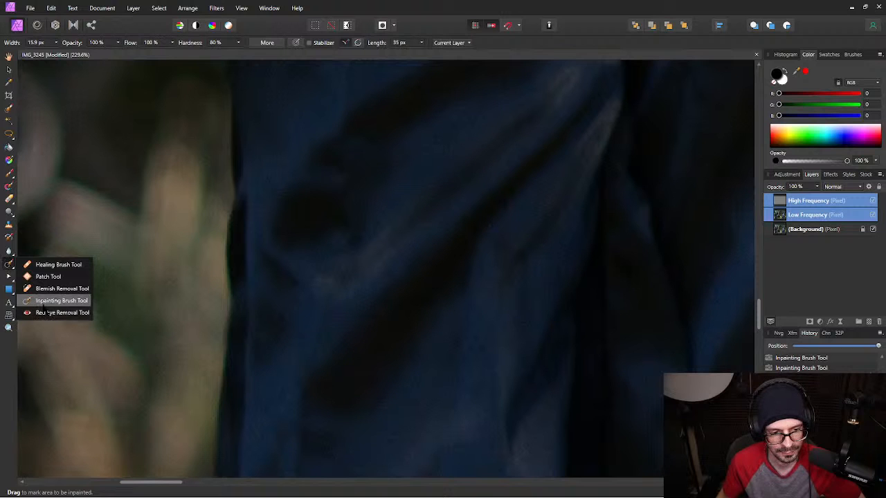
{"action": "left_click", "coordinate": [45, 302]}
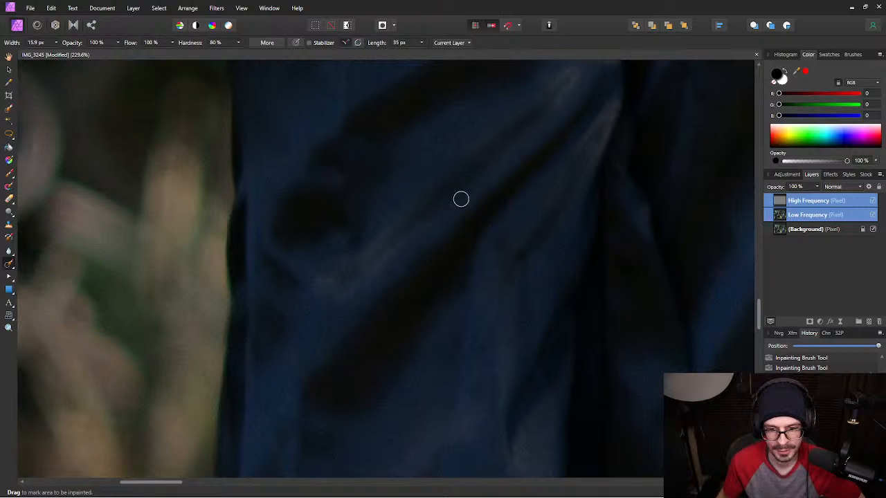
Patch the dark crease on the upper sleeve below the shoulder piece with the Patch Tool, working on the Low Frequency layer only.
{"action": "left_click_drag", "start_coordinate": [498, 162], "coordinate": [390, 240]}
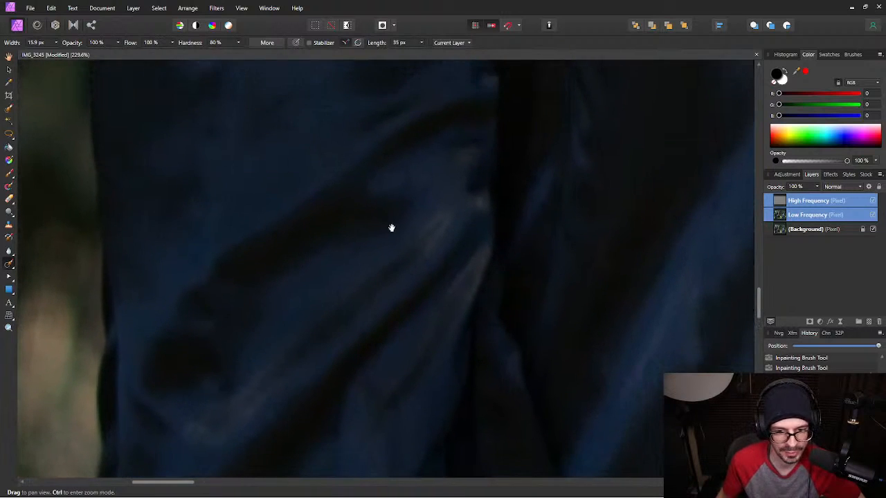
{"action": "left_click_drag", "start_coordinate": [424, 200], "coordinate": [314, 247]}
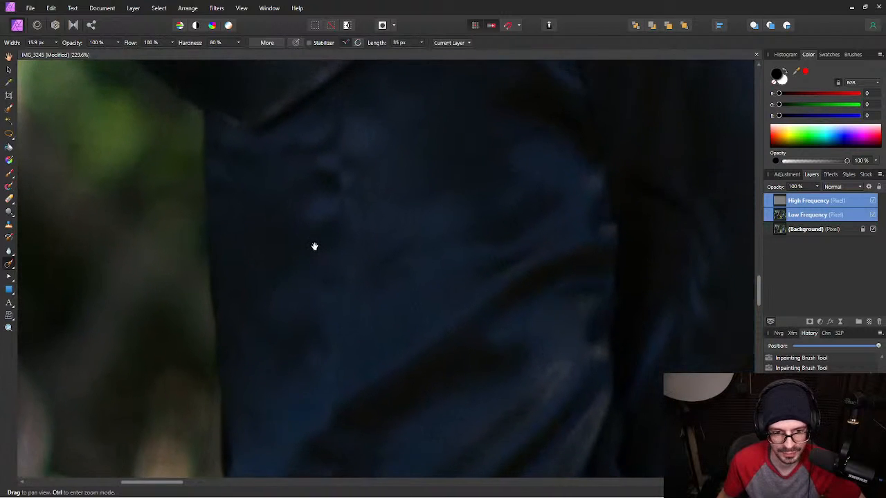
{"action": "left_click_drag", "start_coordinate": [387, 182], "coordinate": [455, 208]}
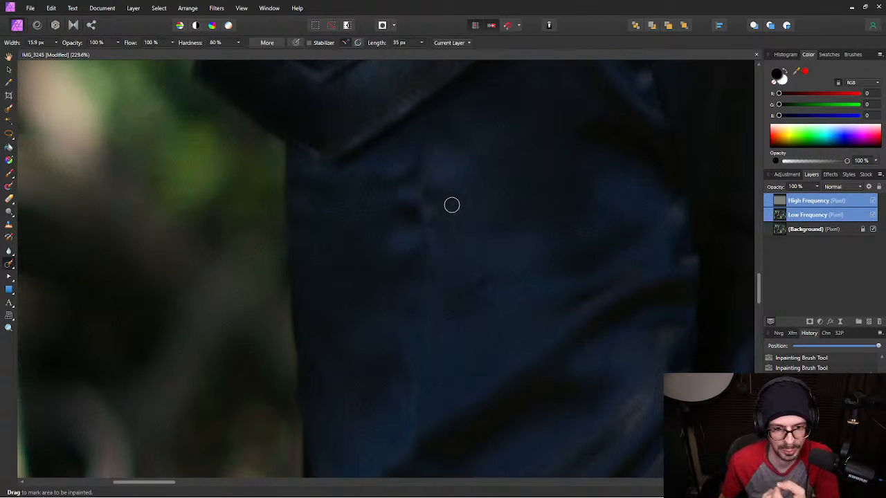
{"action": "scroll", "coordinate": [451, 192], "scroll_direction": "down", "scroll_amount": 5}
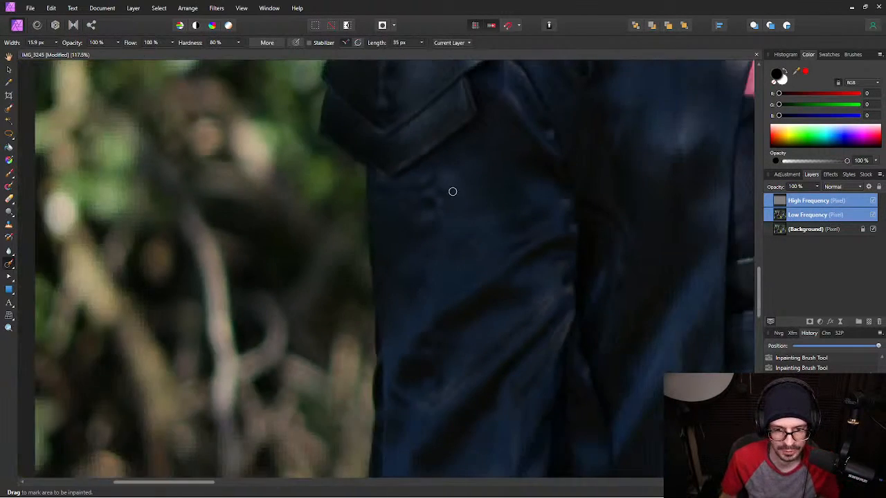
{"action": "scroll", "coordinate": [459, 195], "scroll_direction": "down", "scroll_amount": 5}
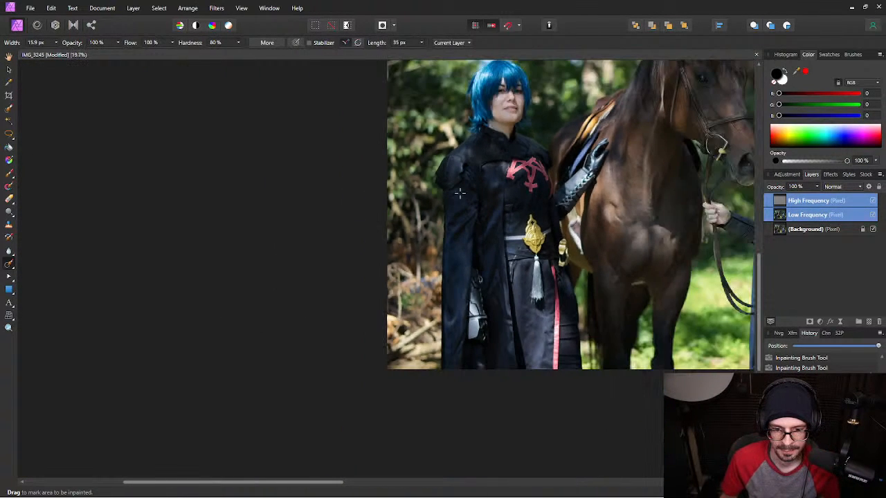
{"action": "scroll", "coordinate": [459, 192], "scroll_direction": "up", "scroll_amount": 10}
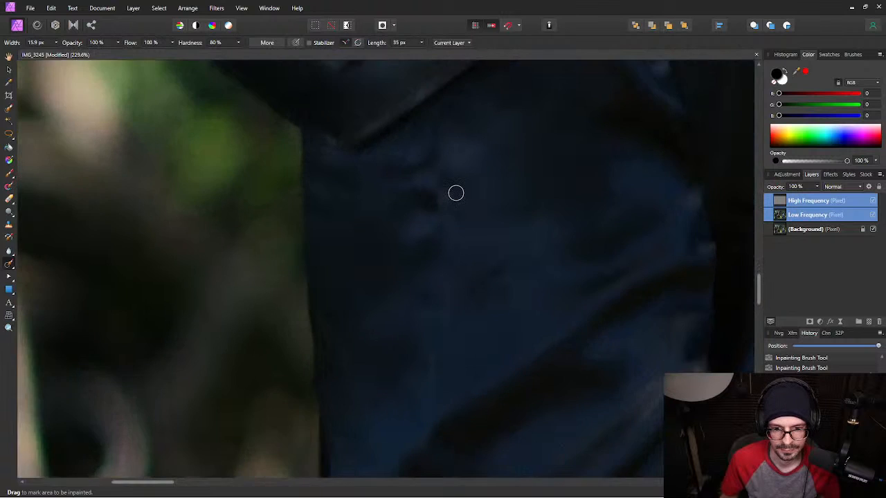
{"action": "left_click_drag", "start_coordinate": [478, 154], "coordinate": [445, 219]}
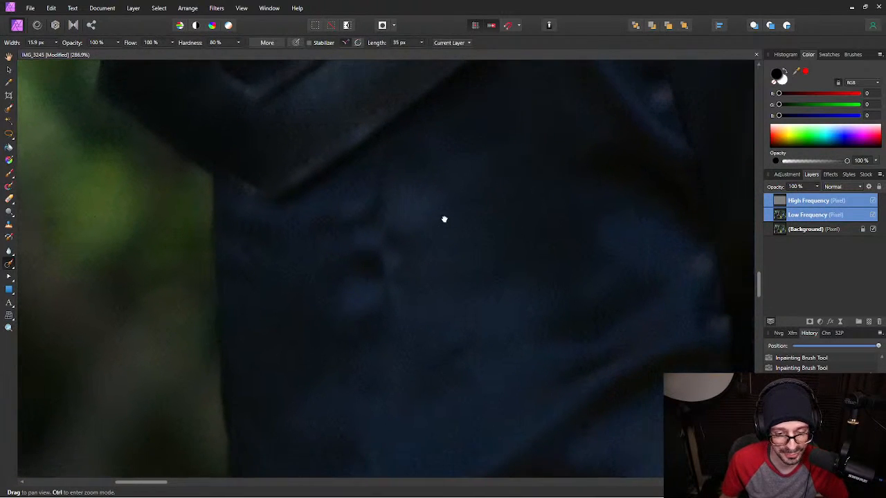
{"action": "left_click", "coordinate": [850, 216]}
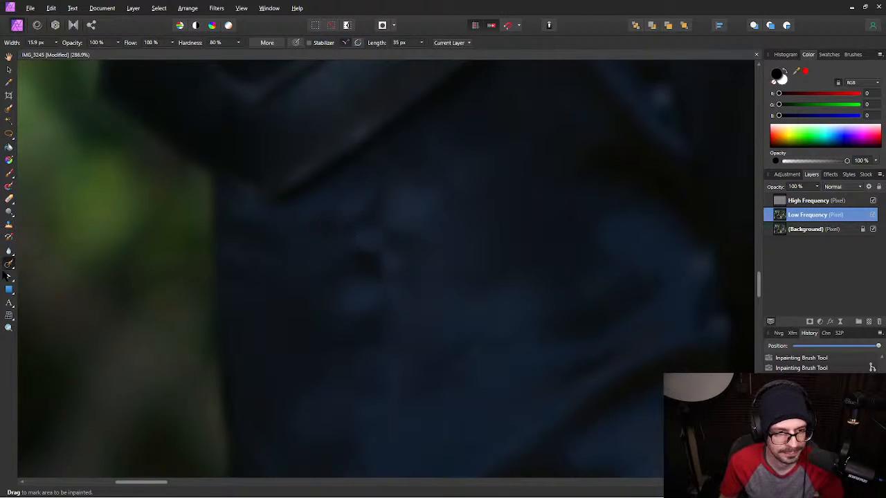
{"action": "left_click", "coordinate": [10, 266]}
{"action": "left_click", "coordinate": [45, 276]}
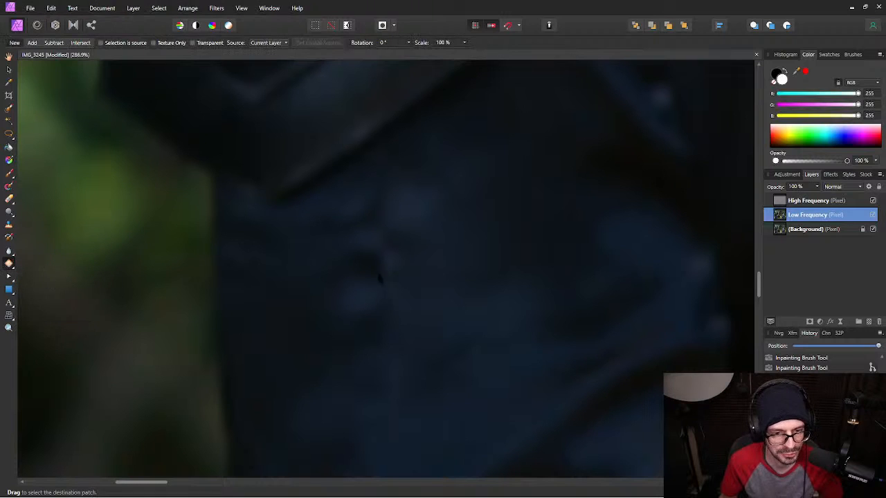
{"action": "mouse_move", "coordinate": [393, 202]}
{"action": "left_mouse_down"}
{"action": "mouse_move", "coordinate": [333, 215]}
{"action": "mouse_move", "coordinate": [315, 268]}
{"action": "mouse_move", "coordinate": [339, 322]}
{"action": "mouse_move", "coordinate": [368, 338]}
{"action": "mouse_move", "coordinate": [397, 325]}
{"action": "mouse_move", "coordinate": [405, 298]}
{"action": "mouse_move", "coordinate": [392, 241]}
{"action": "mouse_move", "coordinate": [396, 197]}
{"action": "left_mouse_up"}
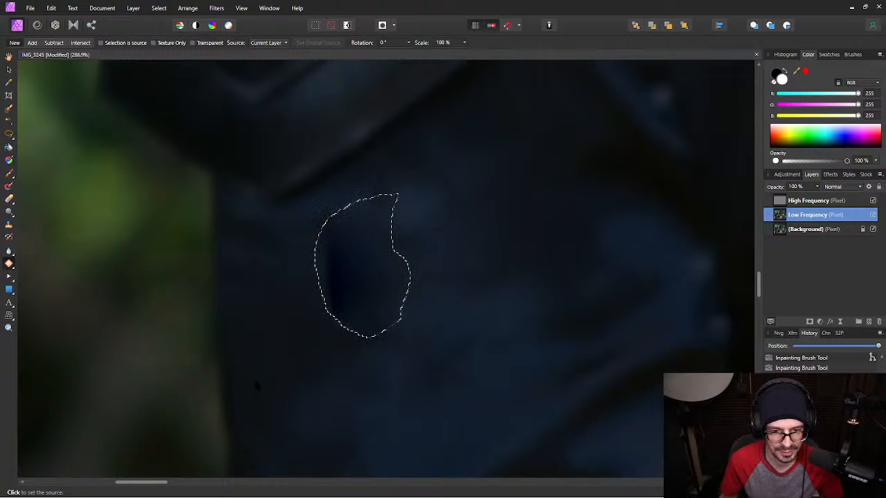
{"action": "left_click", "coordinate": [282, 382]}
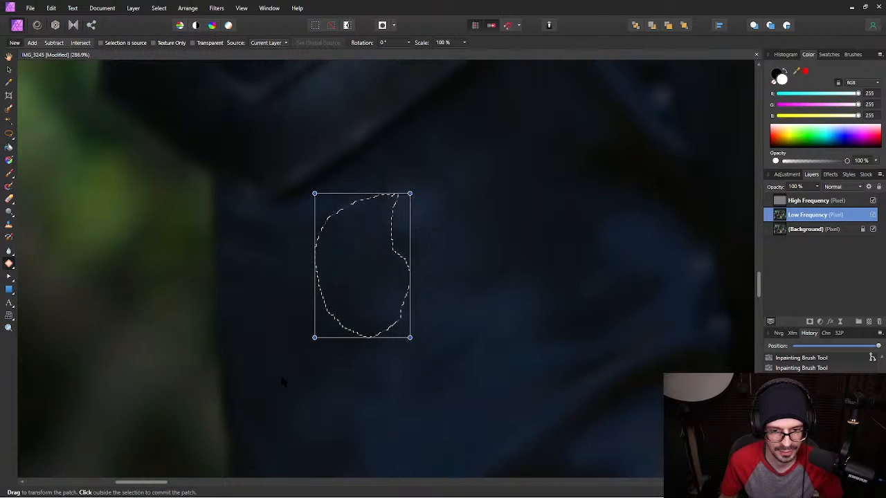
Patch the uneven tones around the former crease on the upper sleeve with smoother cloth beside it.
{"action": "mouse_move", "coordinate": [408, 238]}
{"action": "left_mouse_down"}
{"action": "mouse_move", "coordinate": [418, 263]}
{"action": "mouse_move", "coordinate": [409, 238]}
{"action": "left_mouse_up"}
{"action": "left_click", "coordinate": [459, 296]}
{"action": "mouse_move", "coordinate": [371, 316]}
{"action": "left_mouse_down"}
{"action": "mouse_move", "coordinate": [347, 334]}
{"action": "mouse_move", "coordinate": [387, 355]}
{"action": "mouse_move", "coordinate": [391, 341]}
{"action": "mouse_move", "coordinate": [374, 313]}
{"action": "left_mouse_up"}
{"action": "left_click", "coordinate": [411, 321]}
{"action": "left_click", "coordinate": [467, 310]}
{"action": "mouse_move", "coordinate": [386, 190]}
{"action": "left_mouse_down"}
{"action": "mouse_move", "coordinate": [371, 207]}
{"action": "mouse_move", "coordinate": [402, 204]}
{"action": "mouse_move", "coordinate": [386, 185]}
{"action": "left_mouse_up"}
{"action": "left_click", "coordinate": [460, 264]}
{"action": "left_click", "coordinate": [461, 267]}
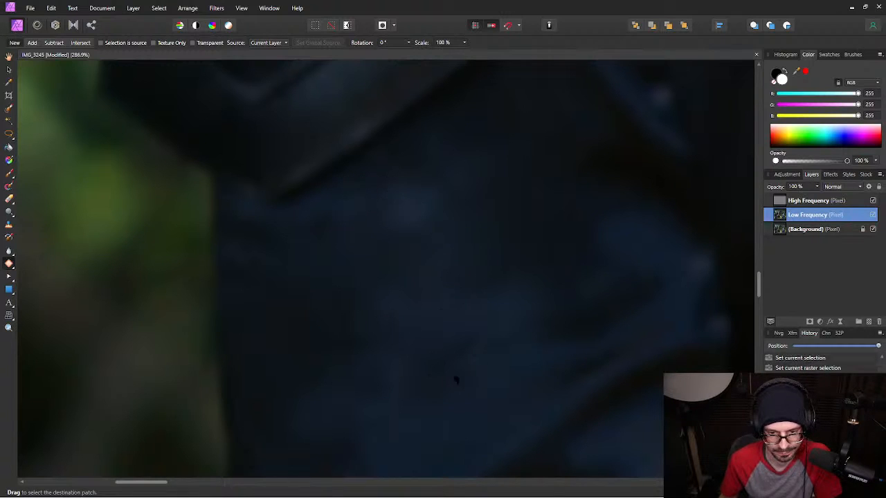
Patch the two small dark blotches further down the upper sleeve using nearby even-toned cloth.
{"action": "left_click_drag", "start_coordinate": [378, 405], "coordinate": [391, 377]}
{"action": "left_click", "coordinate": [456, 343]}
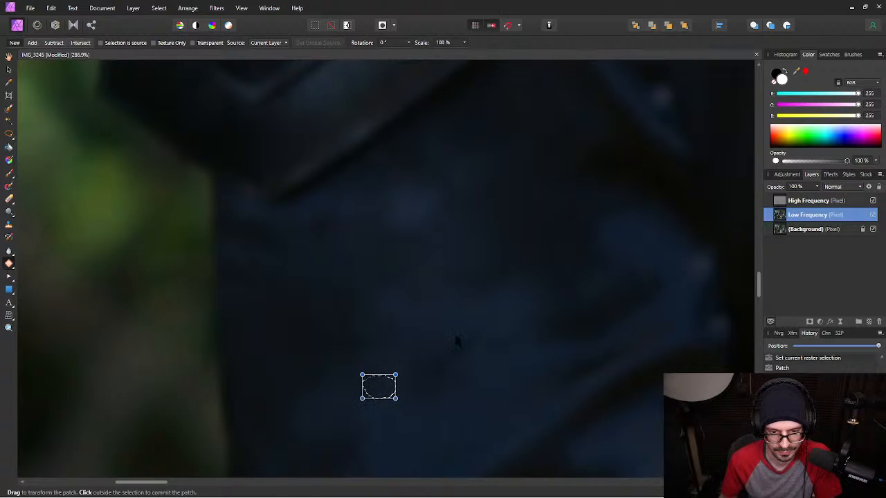
{"action": "left_click", "coordinate": [461, 348]}
{"action": "mouse_move", "coordinate": [461, 348]}
{"action": "left_mouse_down"}
{"action": "mouse_move", "coordinate": [413, 399]}
{"action": "mouse_move", "coordinate": [470, 393]}
{"action": "mouse_move", "coordinate": [472, 350]}
{"action": "left_mouse_up"}
{"action": "left_click", "coordinate": [493, 324]}
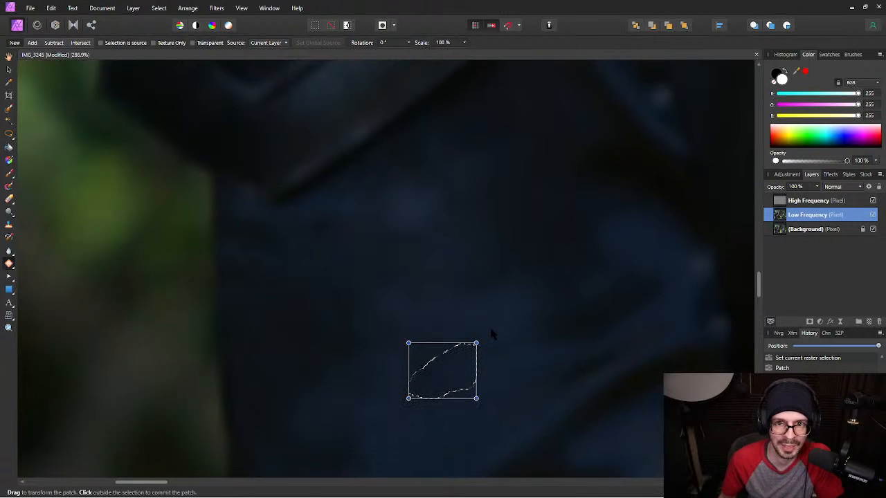
{"action": "left_click", "coordinate": [493, 318]}
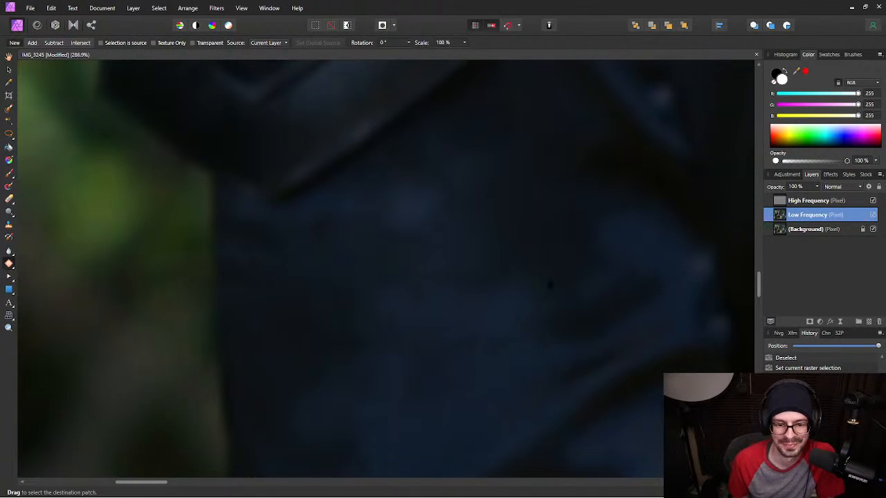
Patch an uneven spot below the shoulder piece and another lower on the sleeve with cloth beside them.
{"action": "mouse_move", "coordinate": [309, 229]}
{"action": "left_mouse_down"}
{"action": "mouse_move", "coordinate": [327, 235]}
{"action": "mouse_move", "coordinate": [349, 223]}
{"action": "mouse_move", "coordinate": [341, 216]}
{"action": "left_mouse_up"}
{"action": "left_click", "coordinate": [420, 203]}
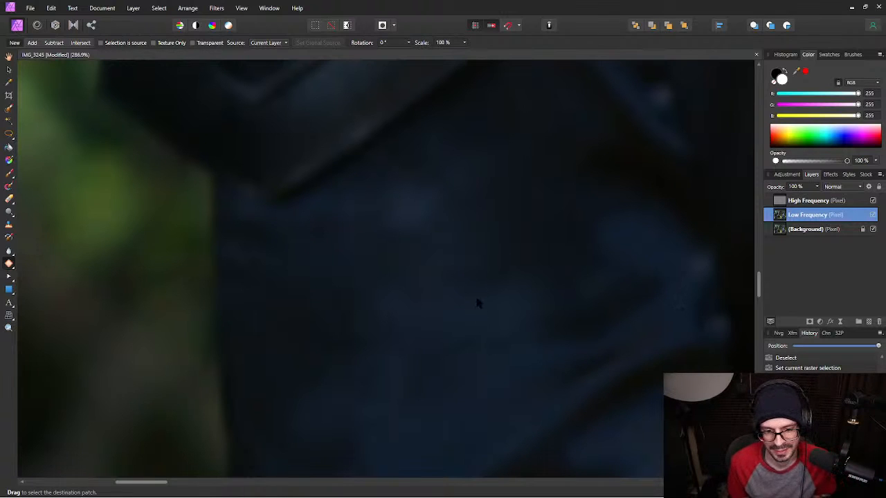
{"action": "scroll", "coordinate": [477, 299], "scroll_direction": "down", "scroll_amount": 2}
{"action": "mouse_move", "coordinate": [387, 343]}
{"action": "left_mouse_down"}
{"action": "mouse_move", "coordinate": [347, 365]}
{"action": "mouse_move", "coordinate": [393, 369]}
{"action": "left_mouse_up"}
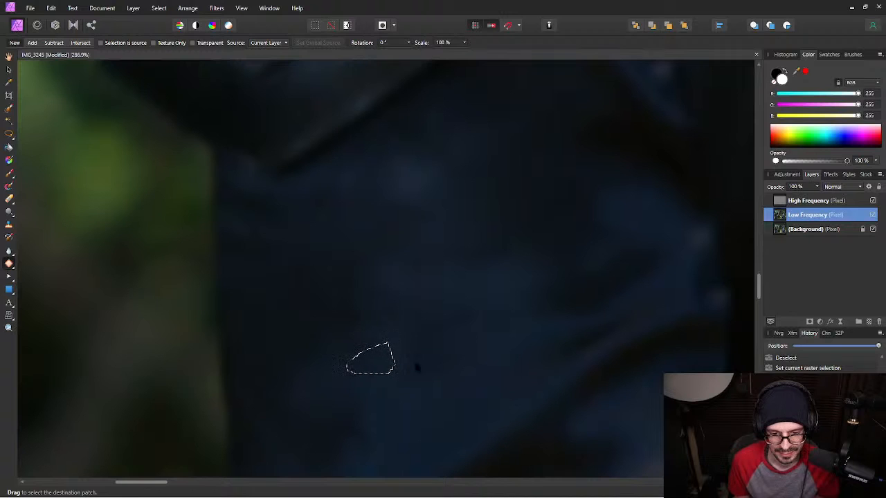
{"action": "left_click", "coordinate": [541, 372]}
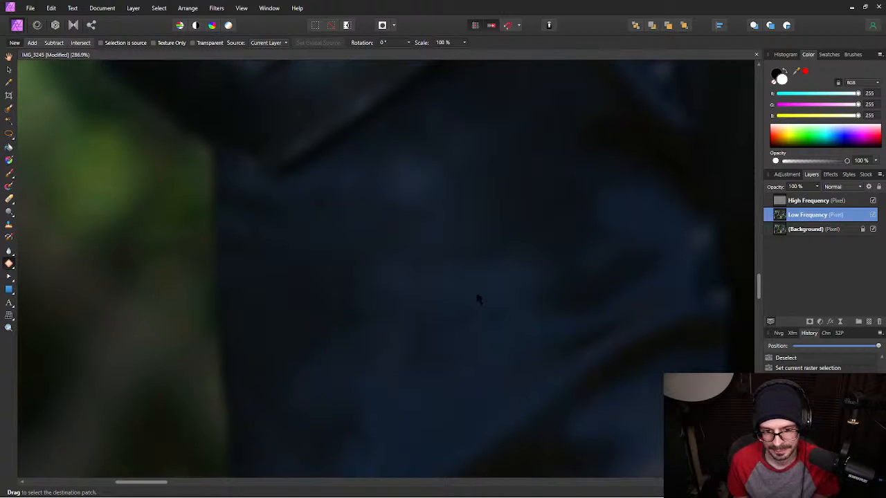
Compare the sleeve before and after retouching by repeatedly hiding and showing the High Frequency and Low Frequency layers together.
{"action": "left_click", "coordinate": [855, 202], "text": "shift"}
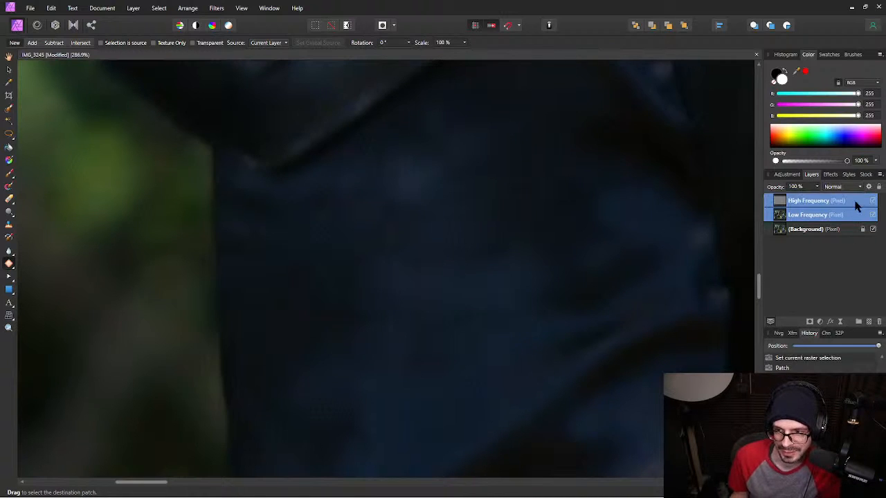
{"action": "left_click", "coordinate": [873, 200]}
{"action": "left_click", "coordinate": [873, 200]}
{"action": "left_click", "coordinate": [873, 201]}
{"action": "left_click", "coordinate": [874, 201]}
{"action": "left_click", "coordinate": [873, 201]}
{"action": "left_click", "coordinate": [873, 201]}
{"action": "left_click", "coordinate": [874, 201]}
{"action": "left_click", "coordinate": [873, 201]}
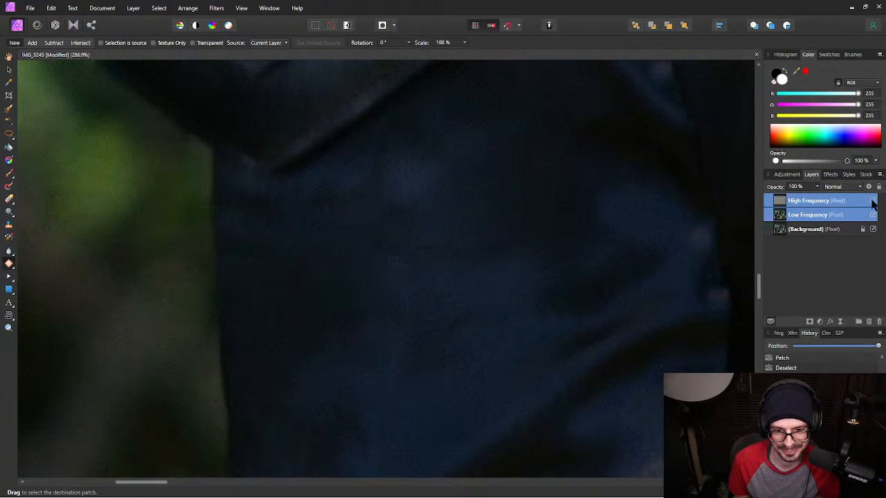
{"action": "left_click", "coordinate": [874, 200]}
{"action": "left_click", "coordinate": [874, 201]}
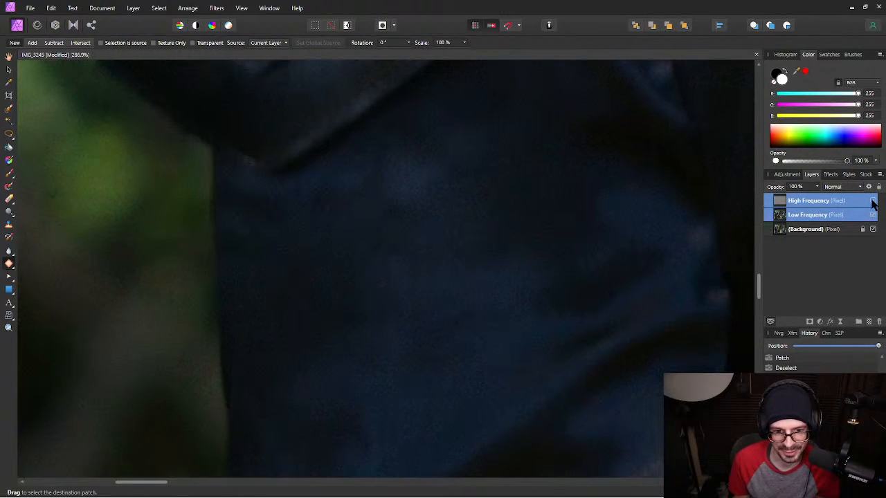
{"action": "left_click", "coordinate": [874, 201]}
{"action": "left_click", "coordinate": [874, 201]}
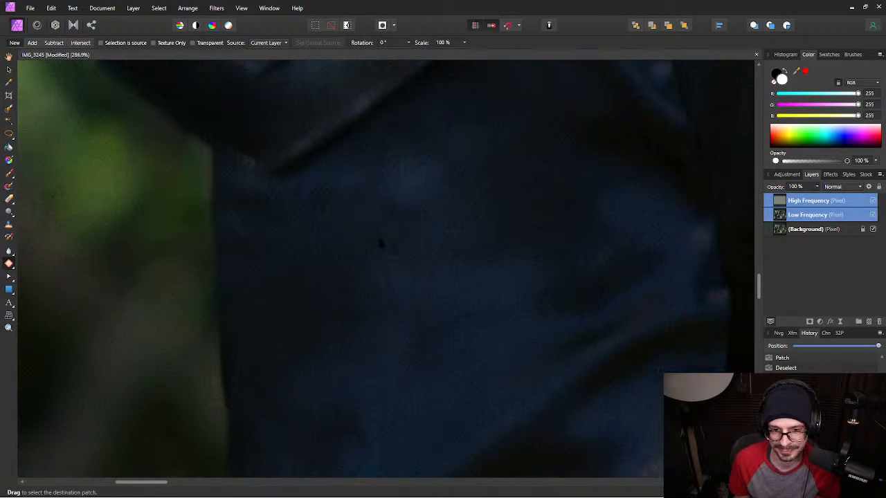
Patch the two mottled areas just beneath the shoulder piece's lower corner, working on the Low Frequency layer only.
{"action": "left_click", "coordinate": [852, 216]}
{"action": "mouse_move", "coordinate": [328, 185]}
{"action": "left_mouse_down"}
{"action": "mouse_move", "coordinate": [310, 208]}
{"action": "mouse_move", "coordinate": [326, 182]}
{"action": "left_mouse_up"}
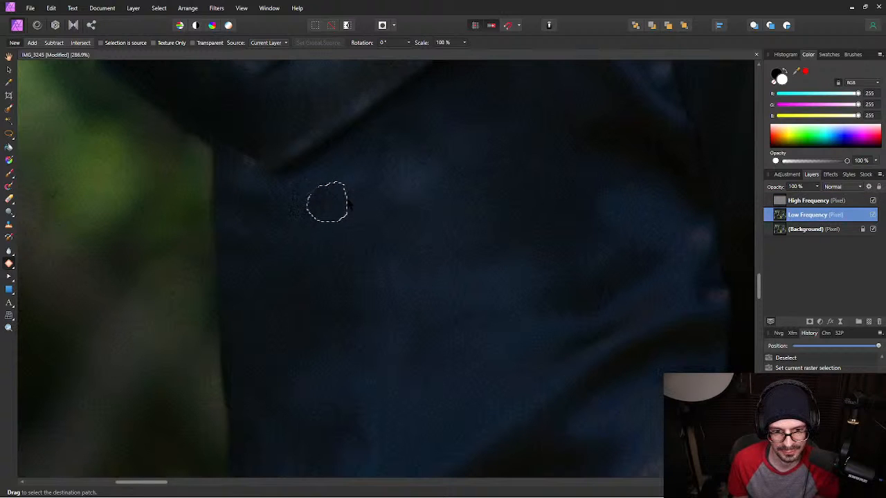
{"action": "left_click", "coordinate": [434, 193]}
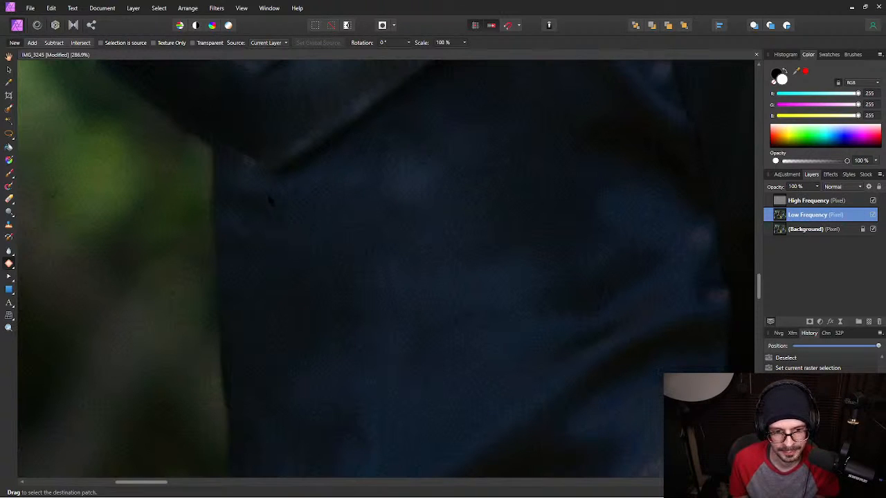
{"action": "mouse_move", "coordinate": [240, 215]}
{"action": "left_mouse_down"}
{"action": "mouse_move", "coordinate": [262, 243]}
{"action": "mouse_move", "coordinate": [289, 202]}
{"action": "mouse_move", "coordinate": [277, 196]}
{"action": "mouse_move", "coordinate": [265, 210]}
{"action": "mouse_move", "coordinate": [256, 189]}
{"action": "left_mouse_up"}
{"action": "left_click", "coordinate": [327, 252]}
{"action": "left_click", "coordinate": [329, 249]}
{"action": "left_click", "coordinate": [333, 249]}
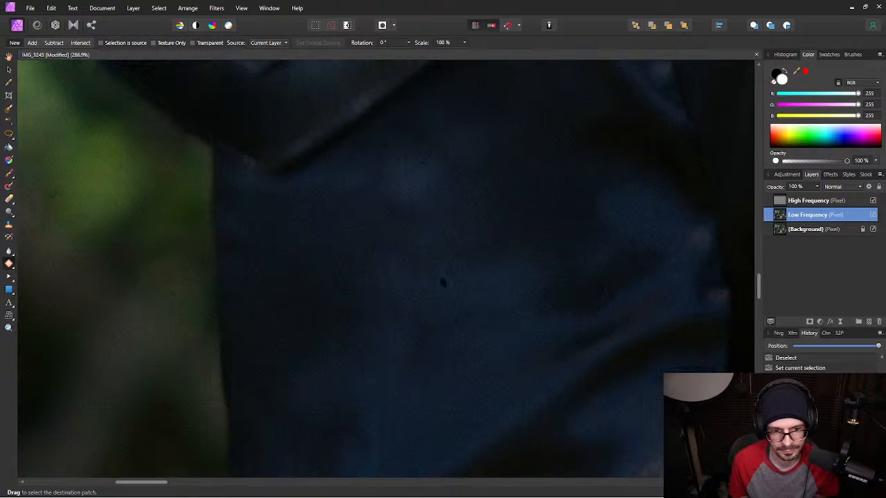
Patch the remaining uneven tone in the middle of the upper sleeve and save the document.
{"action": "mouse_move", "coordinate": [454, 251]}
{"action": "left_mouse_down"}
{"action": "mouse_move", "coordinate": [499, 259]}
{"action": "mouse_move", "coordinate": [465, 246]}
{"action": "left_mouse_up"}
{"action": "left_click", "coordinate": [486, 311]}
{"action": "left_click", "coordinate": [487, 310]}
{"action": "scroll", "coordinate": [506, 301], "scroll_direction": "down", "scroll_amount": 8}
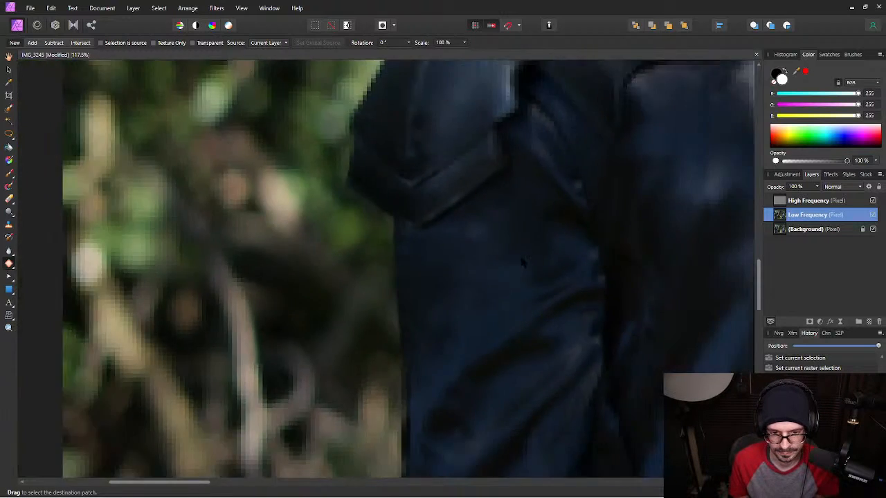
{"action": "scroll", "coordinate": [543, 251], "scroll_direction": "up", "scroll_amount": 1}
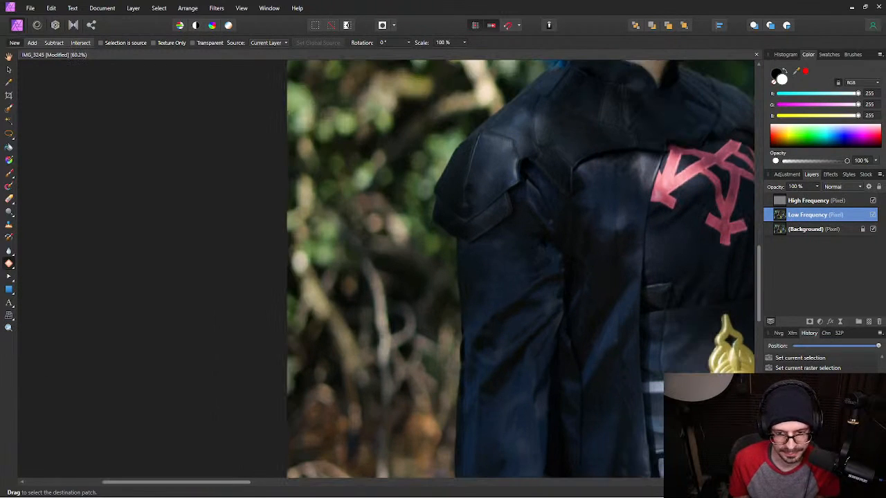
{"action": "key", "text": "ctrl+s"}
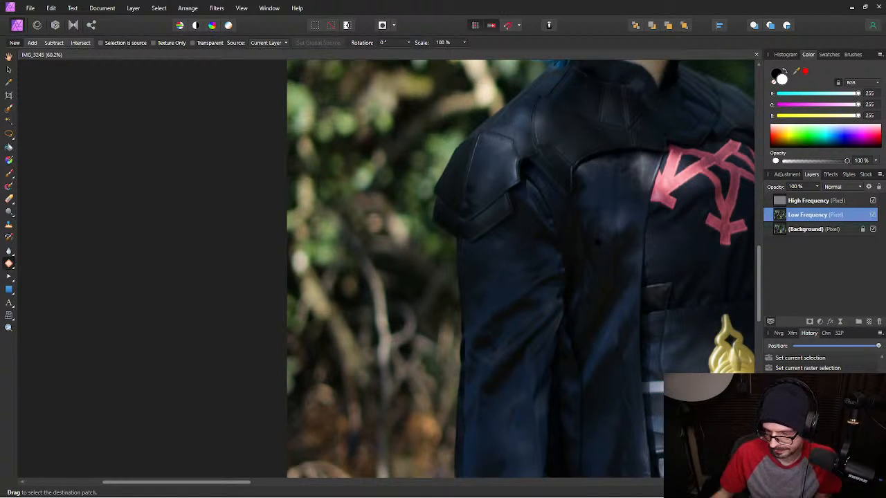
Examine the first cosplayer's costume and face, the gloved arm, and the horse's body and head for remaining flaws.
{"action": "key", "text": "space"}
{"action": "mouse_move", "coordinate": [598, 237]}
{"action": "left_mouse_down"}
{"action": "mouse_move", "coordinate": [588, 254]}
{"action": "mouse_move", "coordinate": [459, 263]}
{"action": "mouse_move", "coordinate": [575, 242]}
{"action": "mouse_move", "coordinate": [487, 144]}
{"action": "mouse_move", "coordinate": [481, 97]}
{"action": "left_mouse_up"}
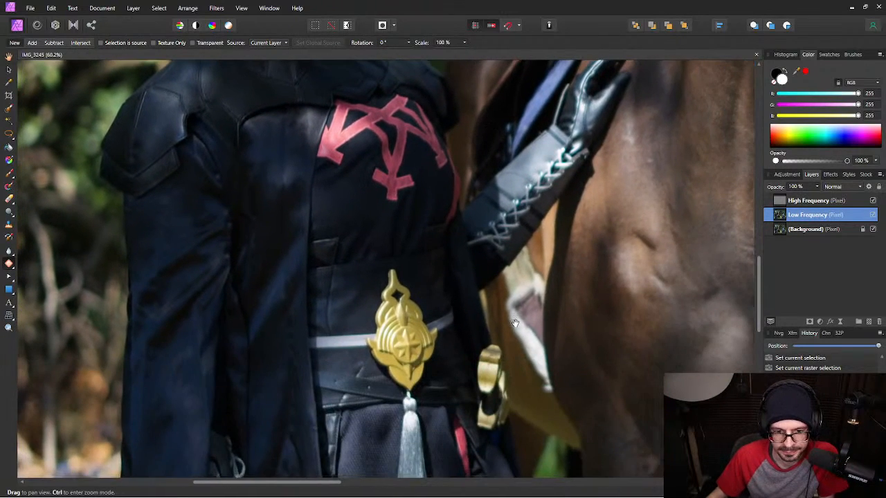
{"action": "left_click_drag", "start_coordinate": [463, 376], "coordinate": [549, 231]}
{"action": "left_click_drag", "start_coordinate": [468, 352], "coordinate": [553, 198]}
{"action": "left_click_drag", "start_coordinate": [658, 297], "coordinate": [598, 286]}
{"action": "mouse_move", "coordinate": [500, 203]}
{"action": "left_mouse_down"}
{"action": "mouse_move", "coordinate": [489, 335]}
{"action": "mouse_move", "coordinate": [512, 374]}
{"action": "left_mouse_up"}
{"action": "mouse_move", "coordinate": [627, 255]}
{"action": "left_mouse_down"}
{"action": "mouse_move", "coordinate": [570, 404]}
{"action": "mouse_move", "coordinate": [582, 416]}
{"action": "left_mouse_up"}
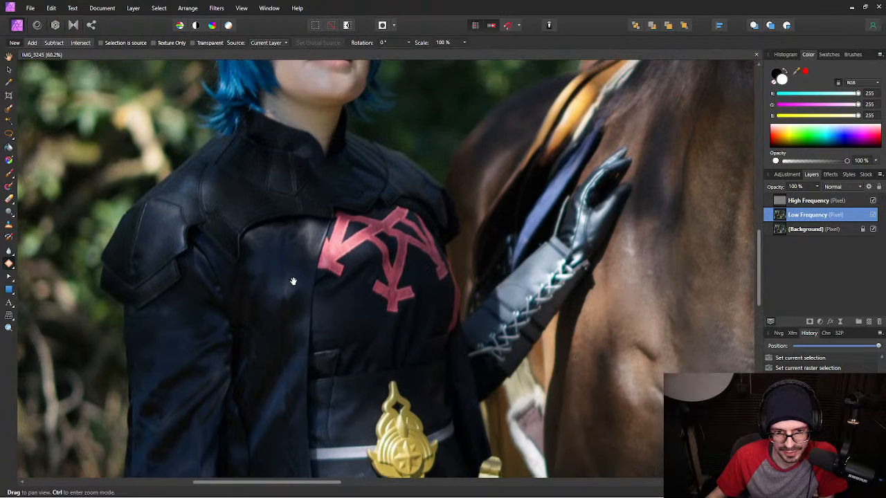
{"action": "left_click_drag", "start_coordinate": [305, 254], "coordinate": [345, 280]}
{"action": "left_click_drag", "start_coordinate": [360, 208], "coordinate": [420, 276]}
{"action": "left_click_drag", "start_coordinate": [427, 222], "coordinate": [436, 281]}
{"action": "left_click_drag", "start_coordinate": [455, 234], "coordinate": [460, 352]}
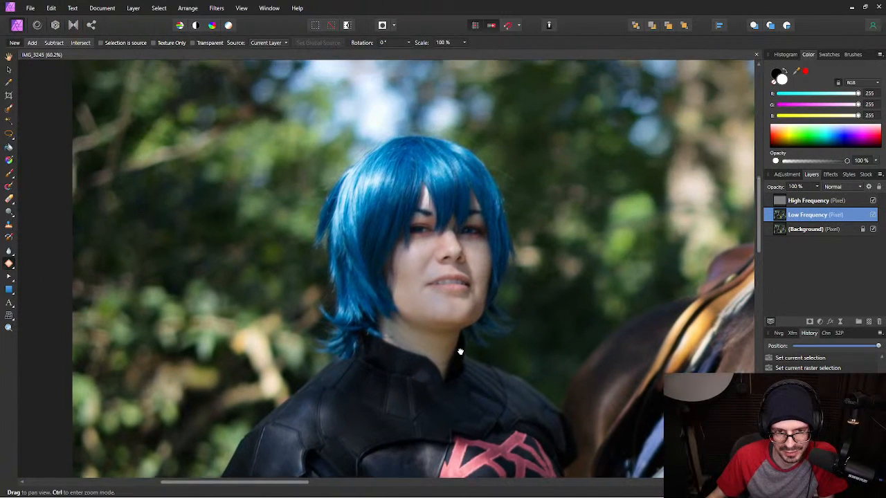
{"action": "left_click_drag", "start_coordinate": [572, 277], "coordinate": [324, 99]}
{"action": "left_click_drag", "start_coordinate": [445, 250], "coordinate": [396, 241]}
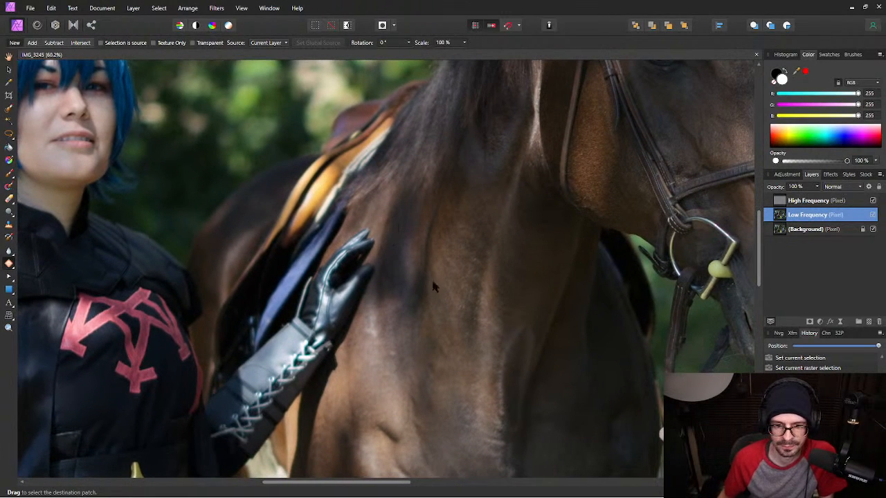
{"action": "left_click_drag", "start_coordinate": [662, 179], "coordinate": [260, 378]}
{"action": "left_click_drag", "start_coordinate": [280, 128], "coordinate": [286, 160]}
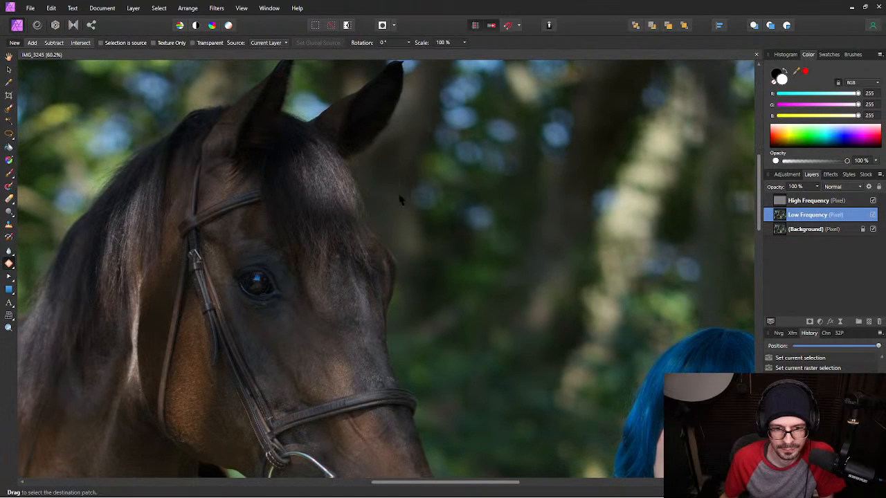
Try to heal the stray hair beside the horse's forelock with the Healing Brush, with both frequency layers selected.
{"action": "scroll", "coordinate": [372, 212], "scroll_direction": "up", "scroll_amount": 5}
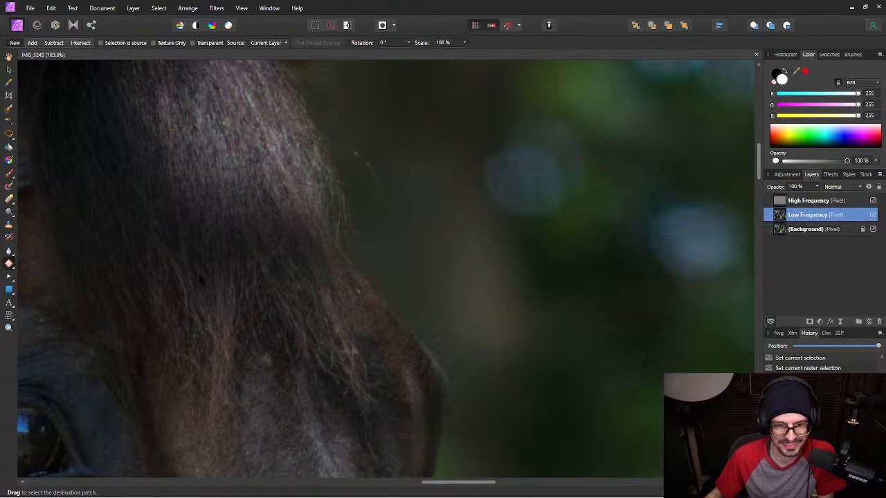
{"action": "left_click", "coordinate": [8, 263]}
{"action": "left_click", "coordinate": [42, 261]}
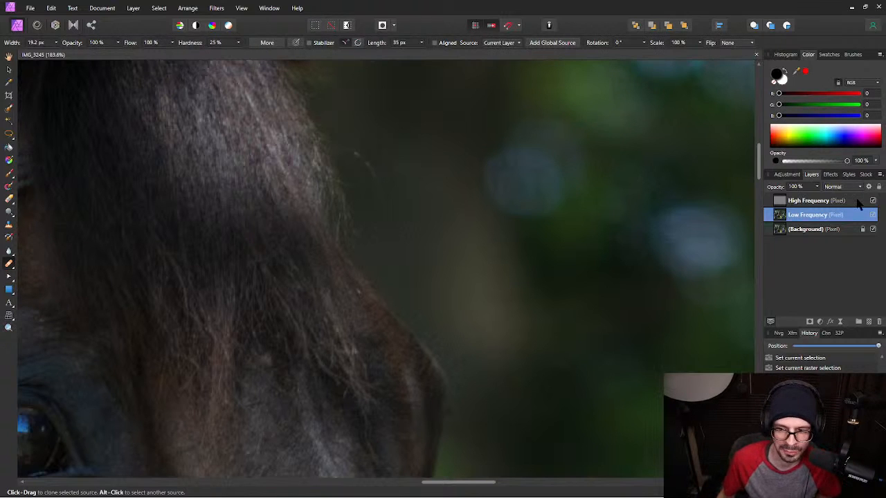
{"action": "left_click", "coordinate": [814, 202], "text": "shift"}
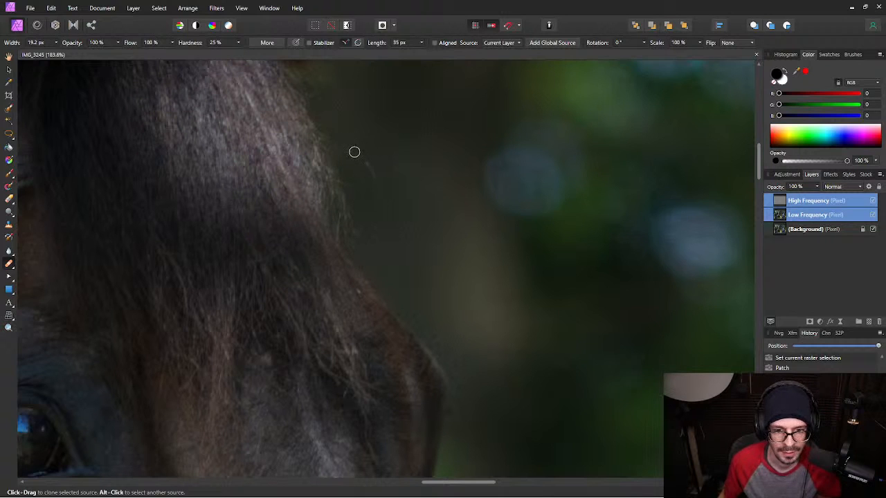
{"action": "left_click_drag", "start_coordinate": [373, 167], "coordinate": [424, 211]}
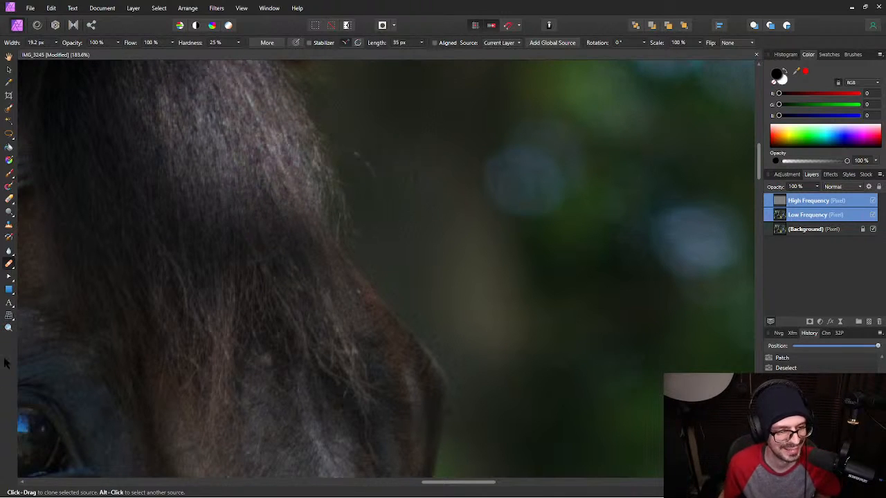
Remove the stray hairs and marks in the background beside the horse's forelock and brow with the Inpainting Brush.
{"action": "left_click", "coordinate": [8, 265]}
{"action": "left_click", "coordinate": [60, 298]}
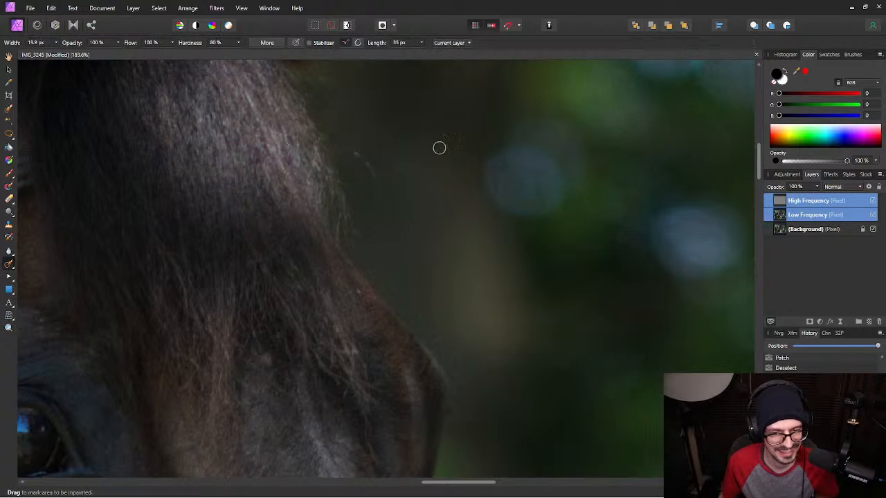
{"action": "mouse_move", "coordinate": [354, 153]}
{"action": "left_mouse_down"}
{"action": "mouse_move", "coordinate": [373, 176]}
{"action": "mouse_move", "coordinate": [376, 207]}
{"action": "left_mouse_up"}
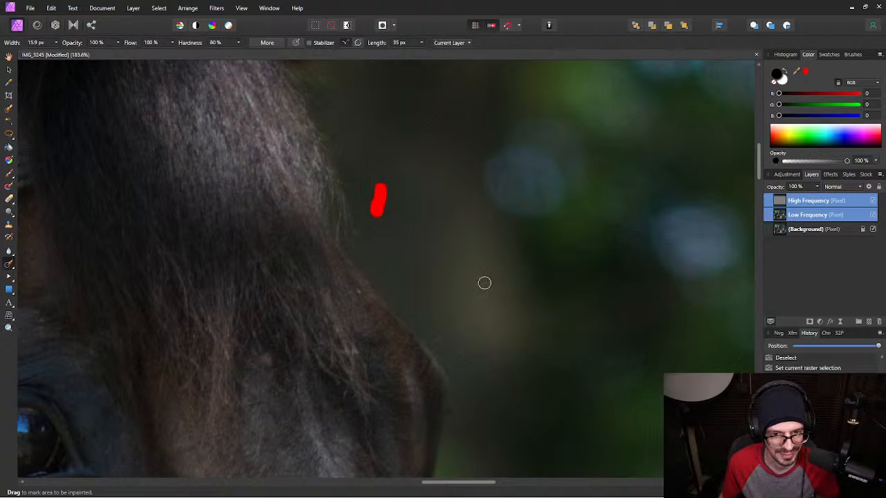
{"action": "mouse_move", "coordinate": [485, 334]}
{"action": "left_mouse_down"}
{"action": "mouse_move", "coordinate": [439, 218]}
{"action": "mouse_move", "coordinate": [415, 223]}
{"action": "mouse_move", "coordinate": [435, 224]}
{"action": "left_mouse_up"}
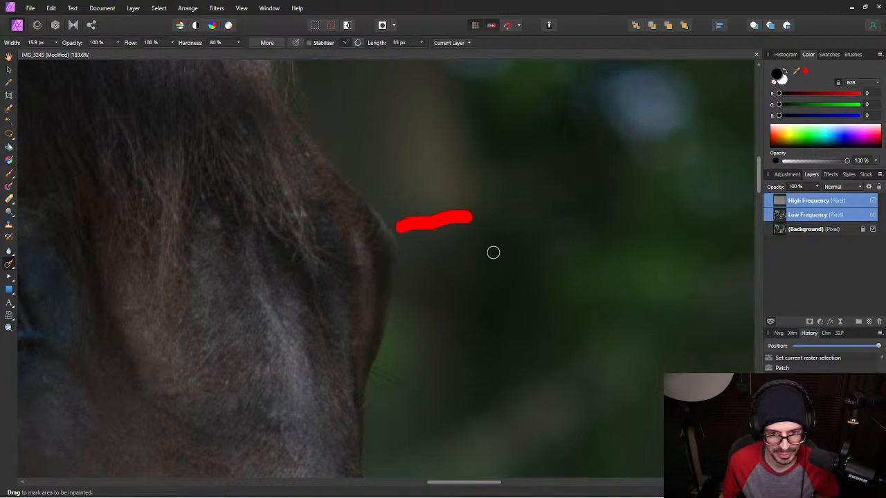
{"action": "left_click", "coordinate": [507, 227]}
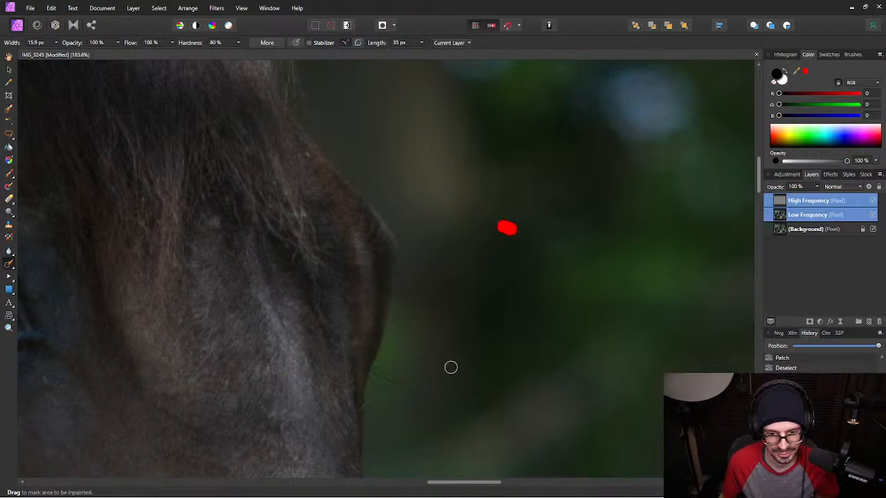
Inpaint the outer ends of the thin dark lashes sticking out from the far side of the horse's face.
{"action": "left_click_drag", "start_coordinate": [474, 364], "coordinate": [476, 152]}
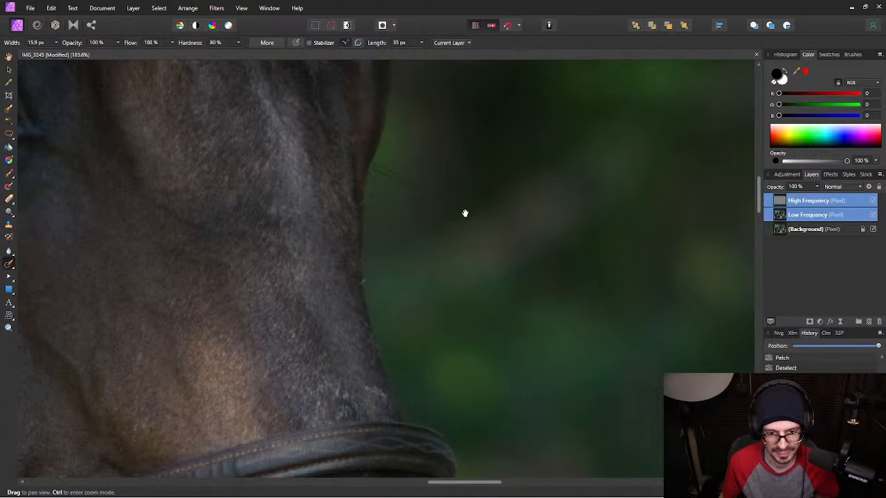
{"action": "scroll", "coordinate": [415, 184], "scroll_direction": "up", "scroll_amount": 2}
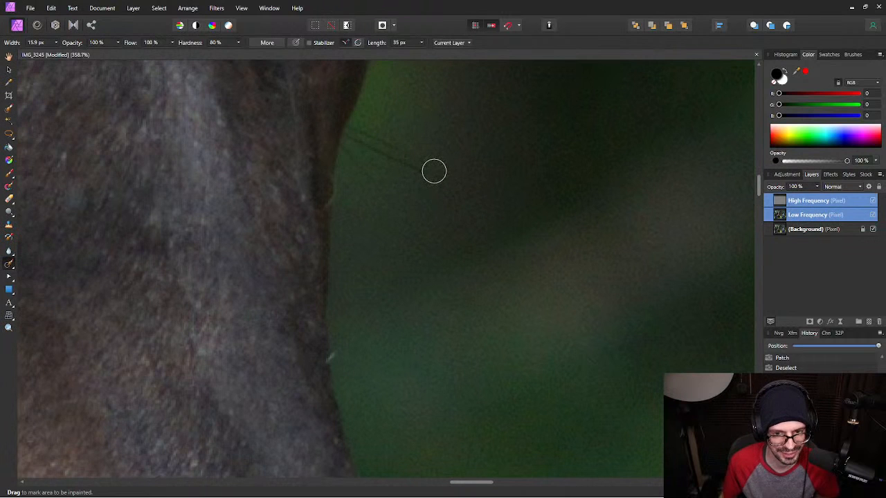
{"action": "scroll", "coordinate": [485, 201], "scroll_direction": "down", "scroll_amount": 4}
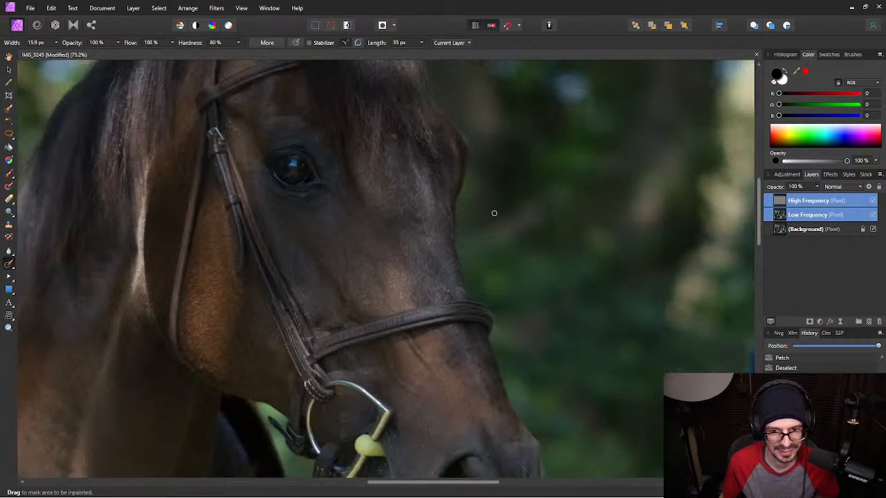
{"action": "scroll", "coordinate": [512, 211], "scroll_direction": "up", "scroll_amount": 4}
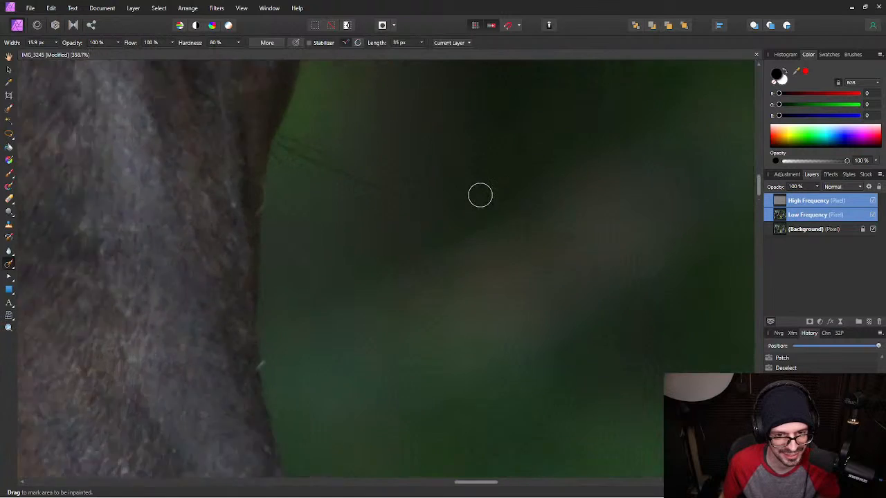
{"action": "scroll", "coordinate": [471, 199], "scroll_direction": "down", "scroll_amount": 2}
{"action": "scroll", "coordinate": [463, 203], "scroll_direction": "up", "scroll_amount": 2}
{"action": "mouse_move", "coordinate": [435, 201]}
{"action": "left_mouse_down"}
{"action": "mouse_move", "coordinate": [361, 181]}
{"action": "mouse_move", "coordinate": [414, 200]}
{"action": "left_mouse_up"}
{"action": "left_click_drag", "start_coordinate": [360, 217], "coordinate": [342, 199]}
Inpaint the small light speck on the edge of the horse's nose above the noseband.
{"action": "scroll", "coordinate": [471, 277], "scroll_direction": "down", "scroll_amount": 4}
{"action": "scroll", "coordinate": [494, 313], "scroll_direction": "up", "scroll_amount": 3}
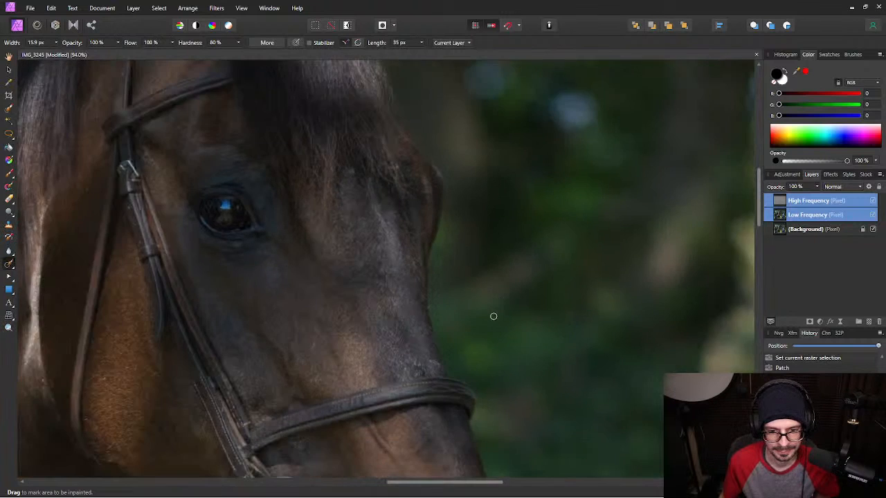
{"action": "left_click", "coordinate": [376, 289]}
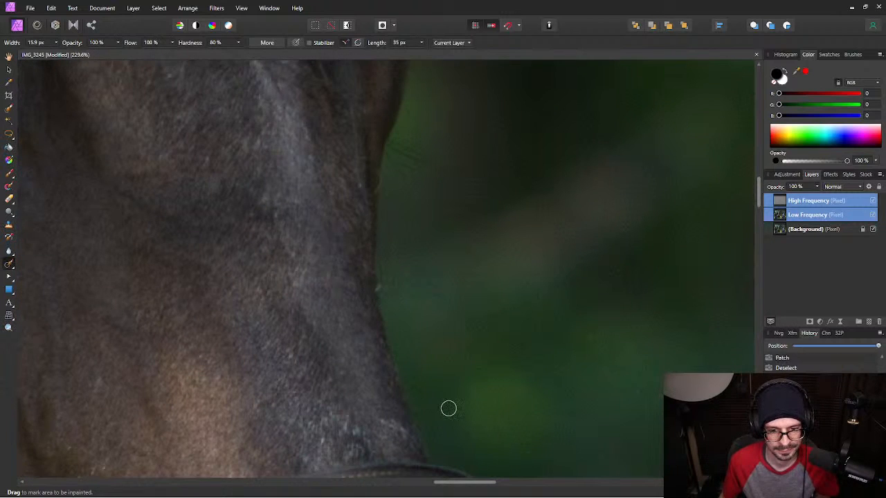
Check the horse's whole head and the second cosplayer's face, hair and upper costume for flaws.
{"action": "scroll", "coordinate": [488, 346], "scroll_direction": "down", "scroll_amount": 6}
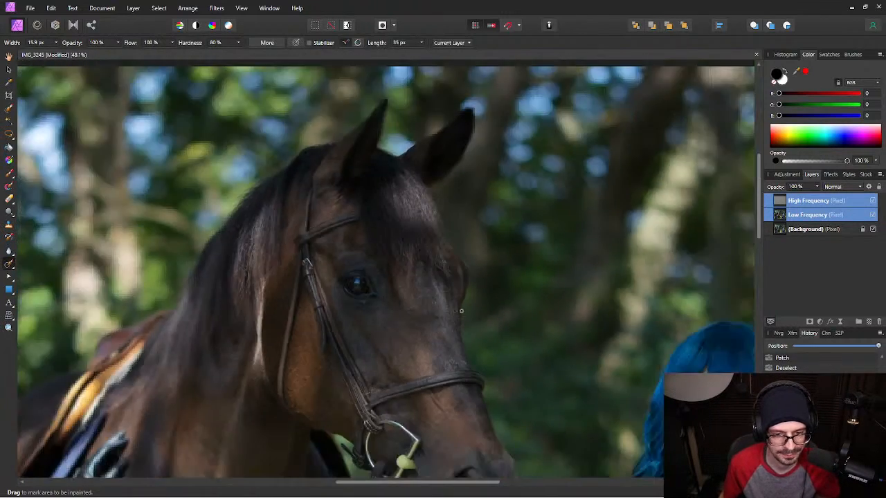
{"action": "scroll", "coordinate": [461, 310], "scroll_direction": "down", "scroll_amount": 1}
{"action": "left_click_drag", "start_coordinate": [472, 375], "coordinate": [433, 126]}
{"action": "left_click_drag", "start_coordinate": [432, 278], "coordinate": [228, 235]}
{"action": "scroll", "coordinate": [459, 114], "scroll_direction": "up", "scroll_amount": 3}
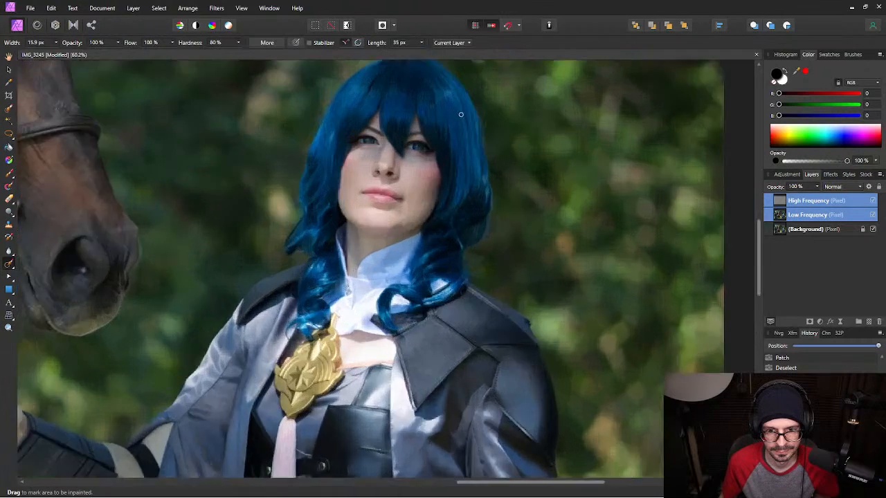
With the Patch Tool on the Low Frequency layer, cover the bright spot on the coat panel using clean fabric from above it.
{"action": "scroll", "coordinate": [395, 188], "scroll_direction": "up", "scroll_amount": 1}
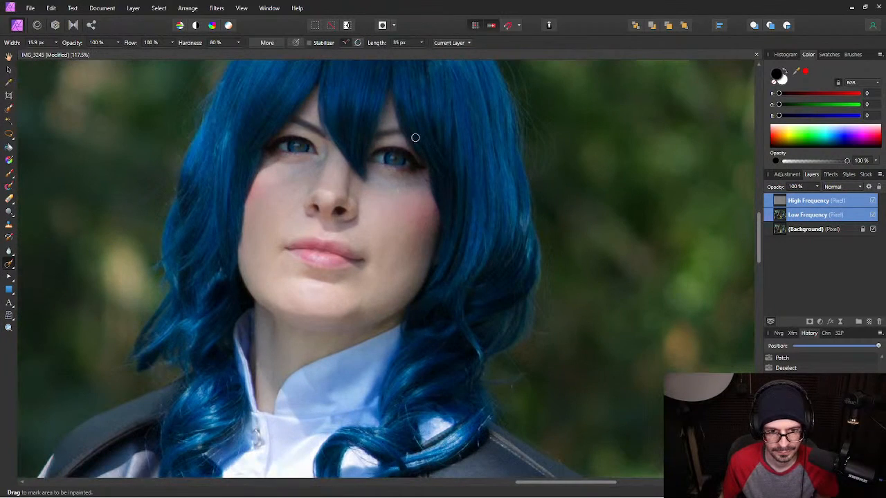
{"action": "scroll", "coordinate": [417, 138], "scroll_direction": "down", "scroll_amount": 5}
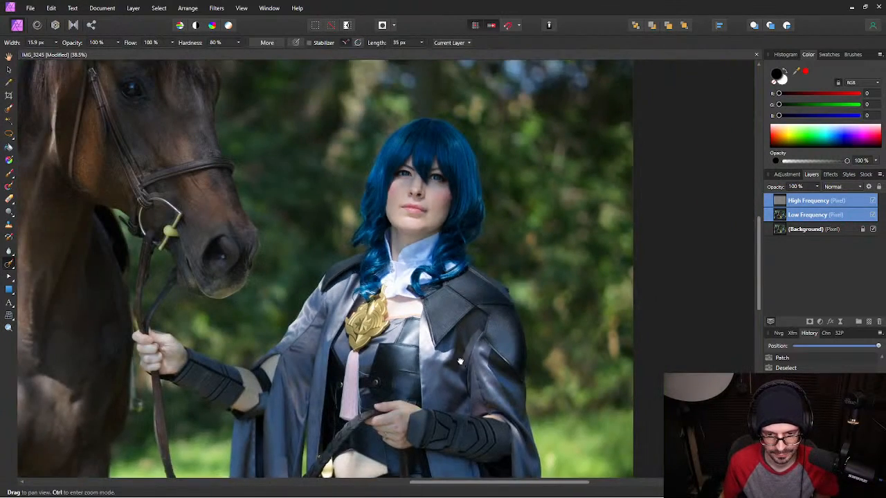
{"action": "left_click_drag", "start_coordinate": [461, 365], "coordinate": [464, 122]}
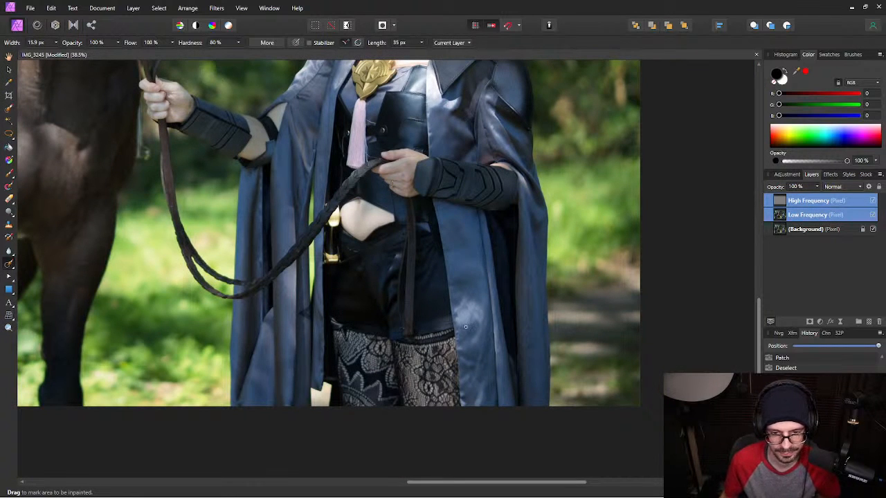
{"action": "scroll", "coordinate": [466, 327], "scroll_direction": "up", "scroll_amount": 8}
{"action": "scroll", "coordinate": [441, 276], "scroll_direction": "down", "scroll_amount": 1}
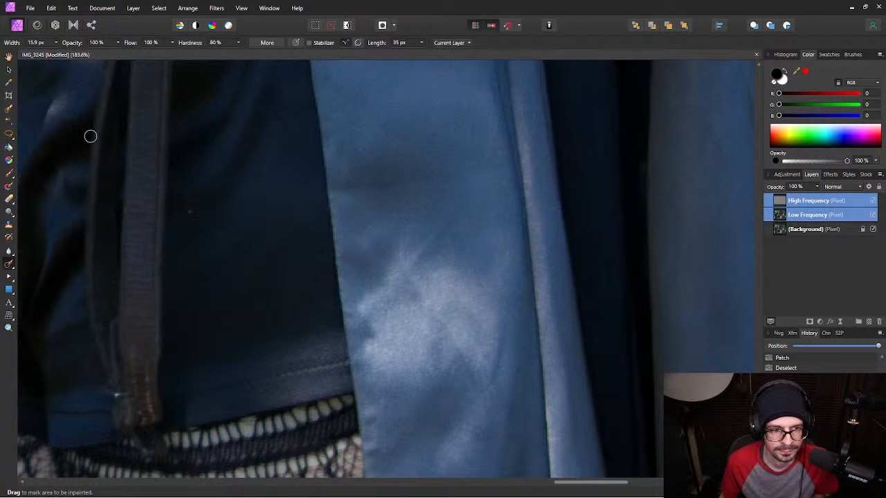
{"action": "left_click", "coordinate": [9, 265]}
{"action": "left_click", "coordinate": [52, 276]}
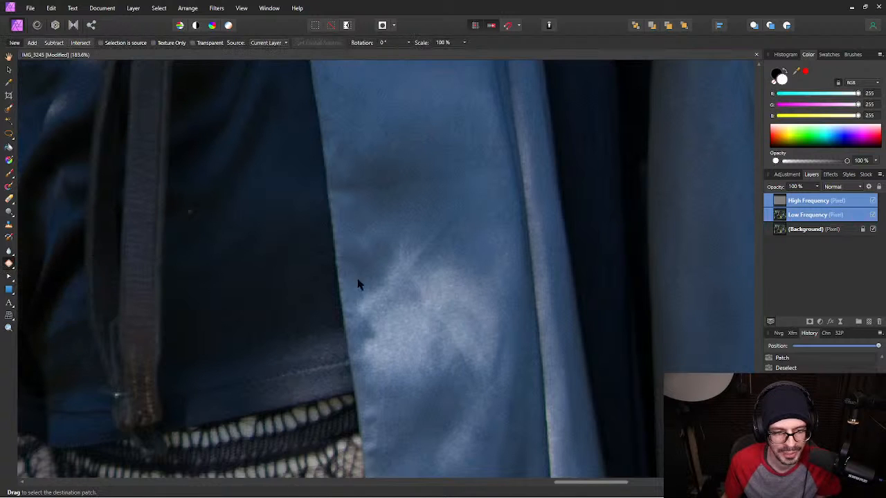
{"action": "left_click", "coordinate": [859, 216]}
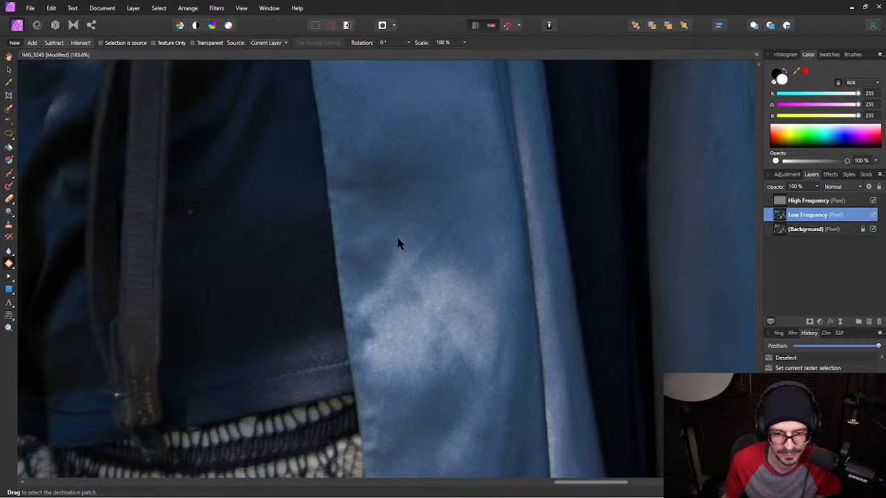
{"action": "mouse_move", "coordinate": [386, 250]}
{"action": "left_mouse_down"}
{"action": "mouse_move", "coordinate": [358, 306]}
{"action": "mouse_move", "coordinate": [364, 371]}
{"action": "mouse_move", "coordinate": [407, 386]}
{"action": "mouse_move", "coordinate": [498, 382]}
{"action": "mouse_move", "coordinate": [512, 365]}
{"action": "mouse_move", "coordinate": [517, 309]}
{"action": "mouse_move", "coordinate": [494, 277]}
{"action": "mouse_move", "coordinate": [443, 251]}
{"action": "mouse_move", "coordinate": [447, 227]}
{"action": "mouse_move", "coordinate": [421, 231]}
{"action": "mouse_move", "coordinate": [411, 142]}
{"action": "mouse_move", "coordinate": [392, 84]}
{"action": "mouse_move", "coordinate": [409, 78]}
{"action": "left_mouse_up"}
{"action": "left_click", "coordinate": [409, 73]}
{"action": "key", "text": "ctrl+d"}
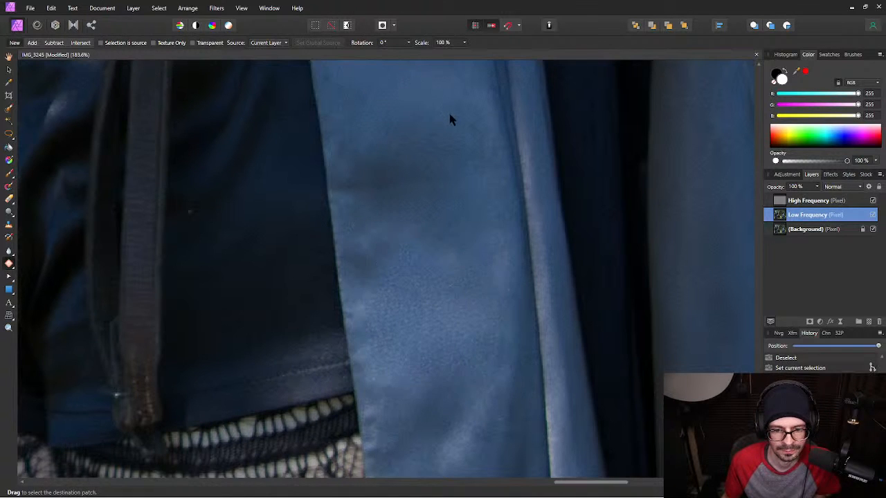
Patch the lower remnant and upper edge of the coat's former bright spot with fabric from higher up the panel.
{"action": "mouse_move", "coordinate": [473, 389]}
{"action": "left_mouse_down"}
{"action": "mouse_move", "coordinate": [506, 388]}
{"action": "mouse_move", "coordinate": [506, 370]}
{"action": "mouse_move", "coordinate": [496, 364]}
{"action": "left_mouse_up"}
{"action": "left_click", "coordinate": [449, 90]}
{"action": "key", "text": "ctrl+d"}
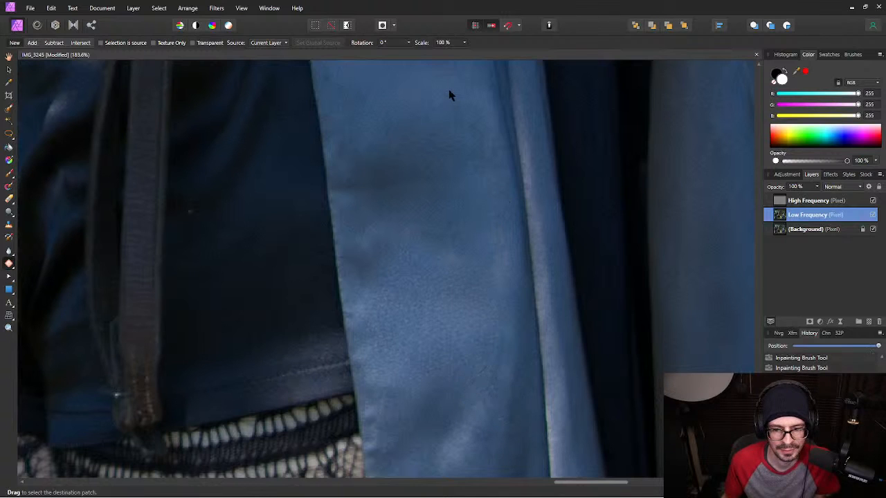
{"action": "mouse_move", "coordinate": [443, 272]}
{"action": "left_mouse_down"}
{"action": "mouse_move", "coordinate": [463, 263]}
{"action": "mouse_move", "coordinate": [450, 245]}
{"action": "left_mouse_up"}
{"action": "mouse_move", "coordinate": [371, 268]}
{"action": "left_mouse_down"}
{"action": "mouse_move", "coordinate": [459, 268]}
{"action": "mouse_move", "coordinate": [444, 233]}
{"action": "mouse_move", "coordinate": [379, 247]}
{"action": "left_mouse_up"}
{"action": "left_click", "coordinate": [417, 74]}
{"action": "key", "text": "ctrl+d"}
Patch the outer edge, lower part and centre of the retouched coat area with smoother fabric from above.
{"action": "mouse_move", "coordinate": [476, 293]}
{"action": "left_mouse_down"}
{"action": "mouse_move", "coordinate": [499, 361]}
{"action": "mouse_move", "coordinate": [515, 369]}
{"action": "mouse_move", "coordinate": [513, 290]}
{"action": "left_mouse_up"}
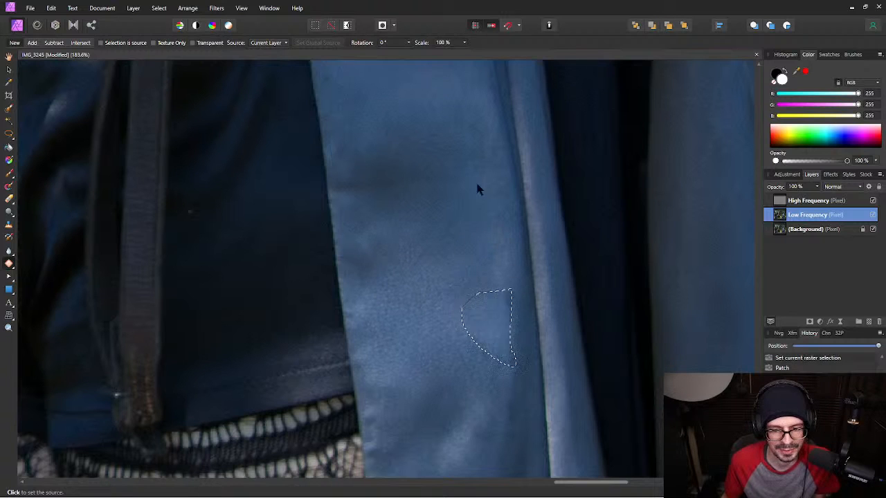
{"action": "left_click", "coordinate": [407, 74]}
{"action": "key", "text": "ctrl+d"}
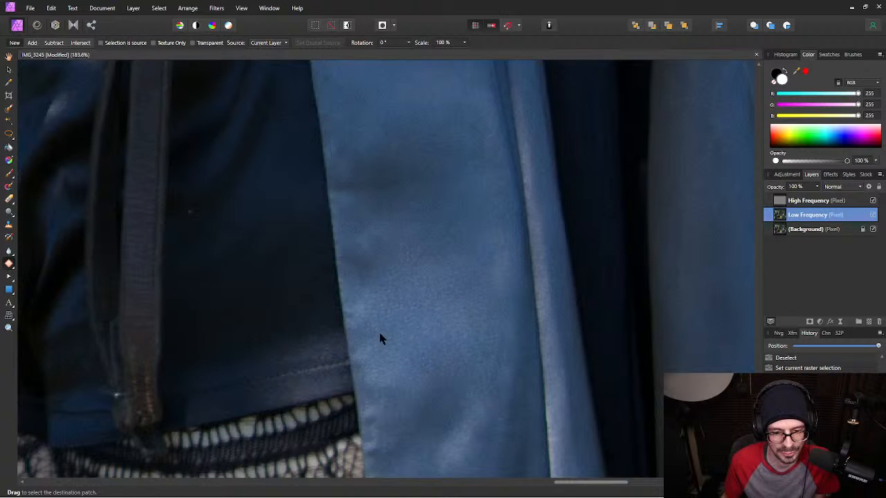
{"action": "mouse_move", "coordinate": [460, 369]}
{"action": "left_mouse_down"}
{"action": "mouse_move", "coordinate": [437, 336]}
{"action": "mouse_move", "coordinate": [405, 328]}
{"action": "left_mouse_up"}
{"action": "left_click", "coordinate": [472, 192]}
{"action": "key", "text": "ctrl+d"}
{"action": "mouse_move", "coordinate": [422, 299]}
{"action": "left_mouse_down"}
{"action": "mouse_move", "coordinate": [457, 328]}
{"action": "mouse_move", "coordinate": [479, 309]}
{"action": "mouse_move", "coordinate": [475, 281]}
{"action": "mouse_move", "coordinate": [451, 277]}
{"action": "left_mouse_up"}
{"action": "left_click", "coordinate": [374, 109]}
{"action": "key", "text": "ctrl+d"}
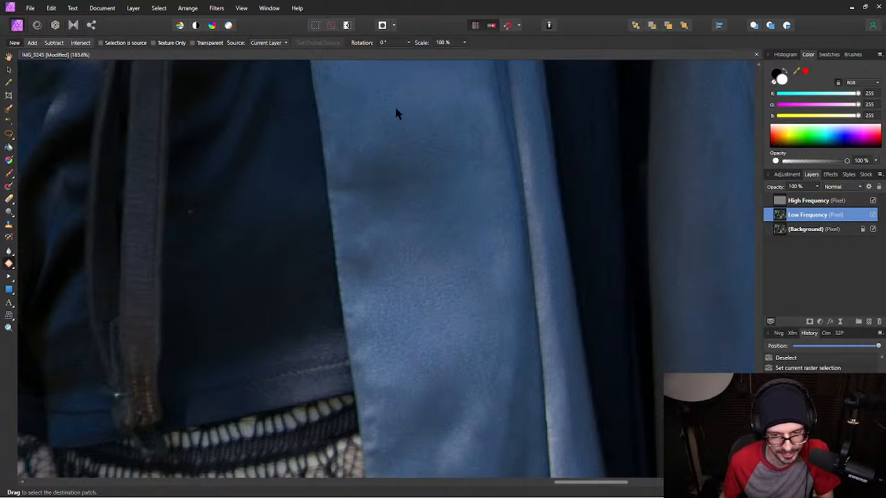
Patch the transition just above the retouched coat area with evenly toned fabric from nearby.
{"action": "left_click_drag", "start_coordinate": [435, 198], "coordinate": [450, 251]}
{"action": "left_click_drag", "start_coordinate": [364, 236], "coordinate": [382, 247]}
{"action": "left_click_drag", "start_coordinate": [449, 244], "coordinate": [460, 232]}
{"action": "left_click", "coordinate": [470, 186]}
{"action": "key", "text": "ctrl+d"}
{"action": "left_click_drag", "start_coordinate": [453, 124], "coordinate": [433, 124]}
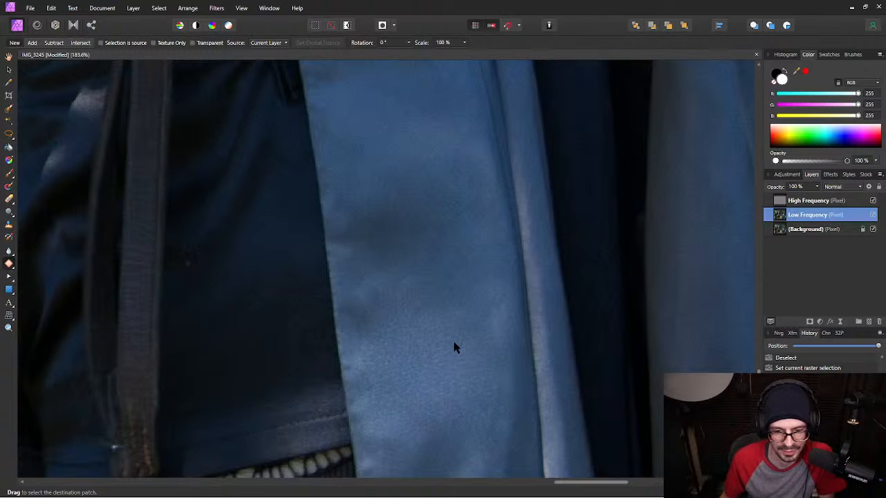
Isolate the High Frequency layer and choose the Patch Tool for the rough texture on the coat panel.
{"action": "left_click", "coordinate": [856, 201]}
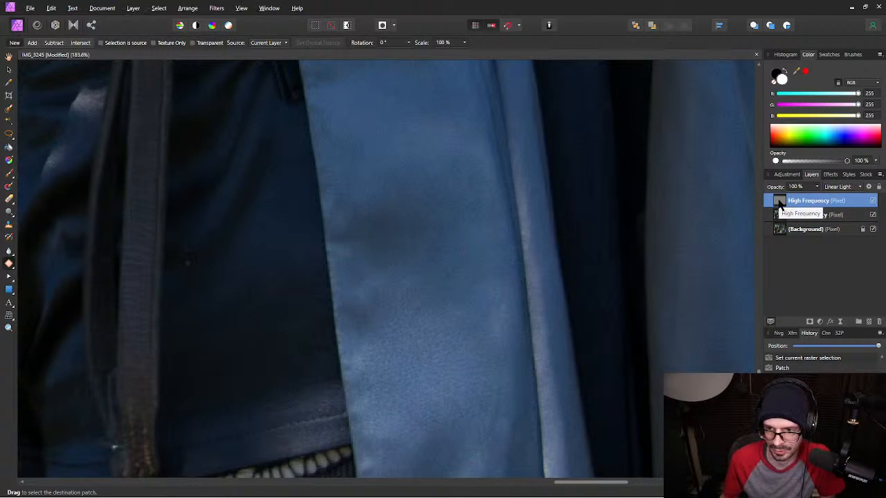
{"action": "left_click", "coordinate": [780, 204], "text": "alt"}
{"action": "left_click_drag", "start_coordinate": [405, 394], "coordinate": [344, 231]}
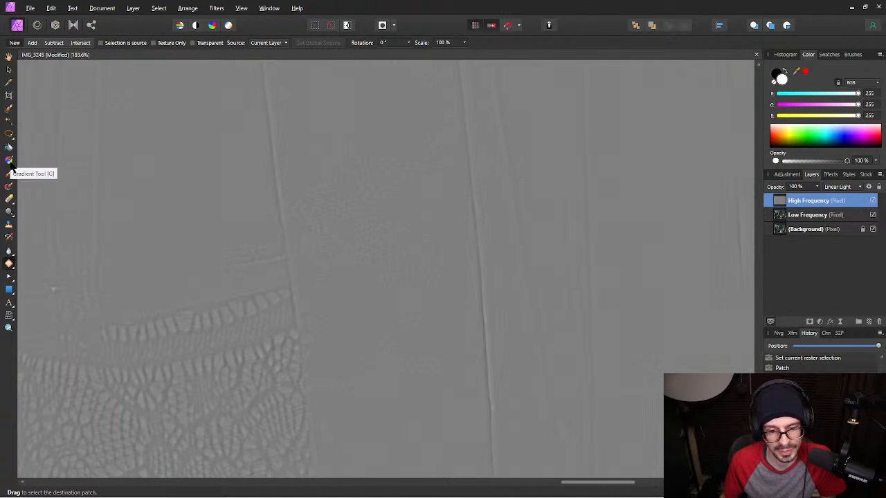
{"action": "scroll", "coordinate": [203, 281], "scroll_direction": "up", "scroll_amount": 3}
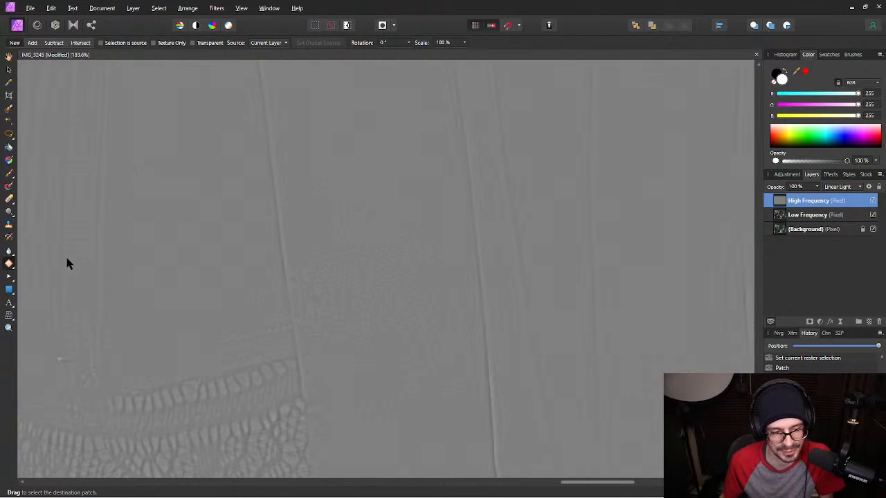
{"action": "left_click", "coordinate": [9, 266]}
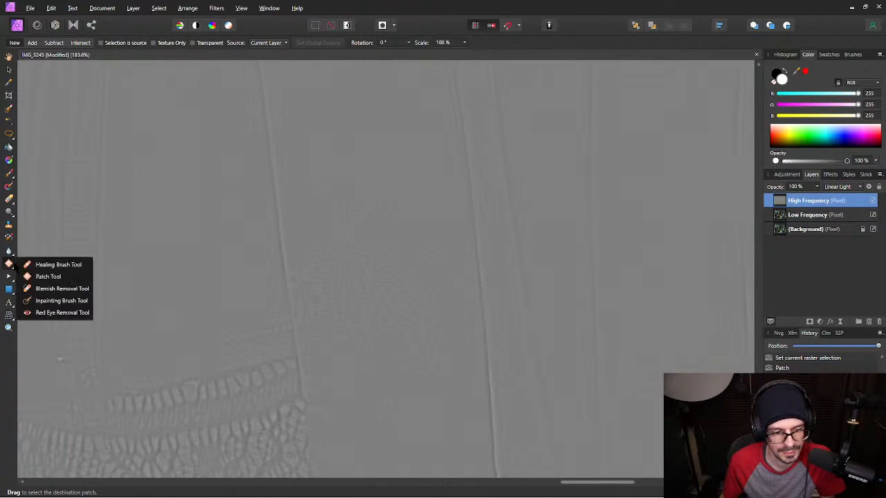
{"action": "left_click", "coordinate": [48, 277]}
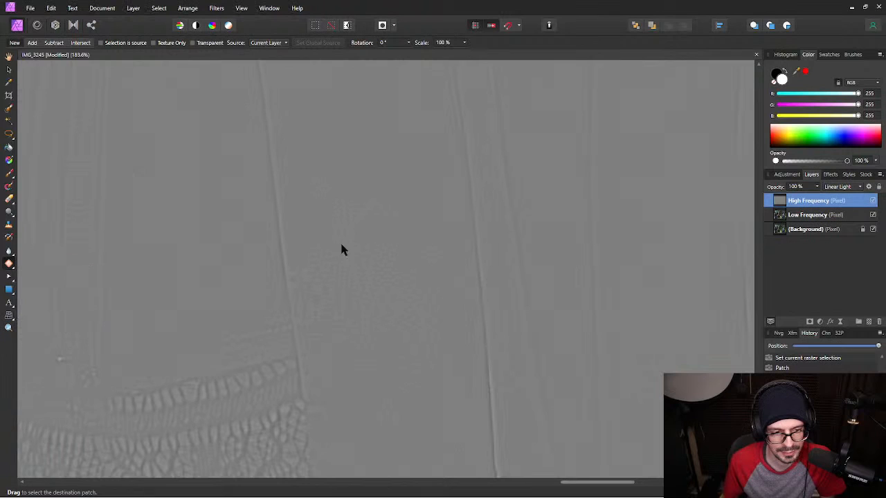
Patch the upper part of the rough texture on the High Frequency layer with smooth texture from higher on the coat panel.
{"action": "mouse_move", "coordinate": [405, 286]}
{"action": "left_mouse_down"}
{"action": "mouse_move", "coordinate": [391, 200]}
{"action": "mouse_move", "coordinate": [324, 216]}
{"action": "left_mouse_up"}
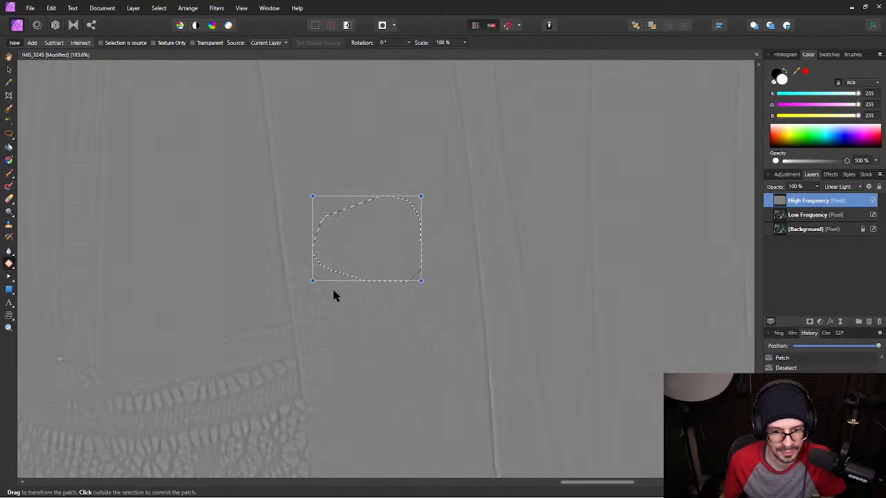
{"action": "mouse_move", "coordinate": [302, 269]}
{"action": "left_mouse_down"}
{"action": "mouse_move", "coordinate": [376, 312]}
{"action": "mouse_move", "coordinate": [393, 269]}
{"action": "mouse_move", "coordinate": [333, 242]}
{"action": "mouse_move", "coordinate": [313, 253]}
{"action": "left_mouse_up"}
{"action": "left_click", "coordinate": [356, 96]}
{"action": "left_click", "coordinate": [437, 339]}
{"action": "mouse_move", "coordinate": [376, 285]}
{"action": "left_mouse_down"}
{"action": "mouse_move", "coordinate": [439, 315]}
{"action": "mouse_move", "coordinate": [453, 263]}
{"action": "mouse_move", "coordinate": [431, 231]}
{"action": "left_mouse_up"}
{"action": "left_click", "coordinate": [376, 77]}
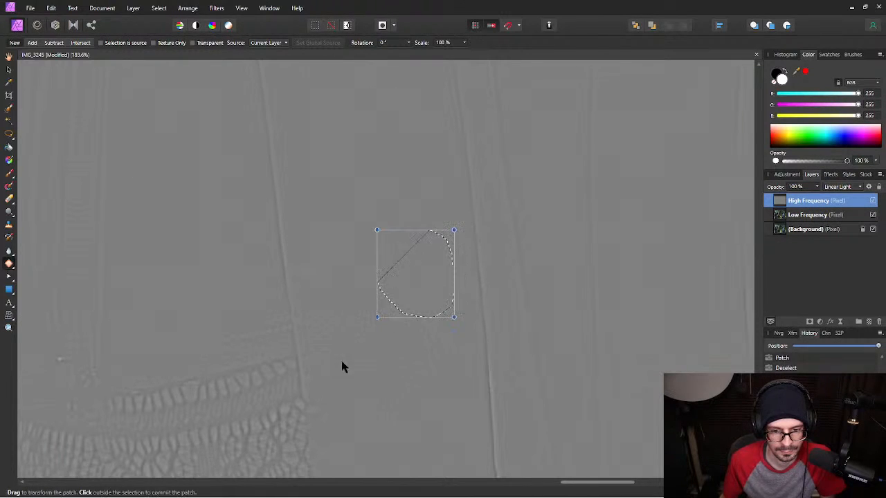
{"action": "left_click", "coordinate": [301, 305]}
Replace the rough texture along the panel's inner edge and middle on the High Frequency layer with smooth texture from above.
{"action": "mouse_move", "coordinate": [304, 327]}
{"action": "left_mouse_down"}
{"action": "mouse_move", "coordinate": [374, 337]}
{"action": "mouse_move", "coordinate": [354, 307]}
{"action": "mouse_move", "coordinate": [305, 311]}
{"action": "left_mouse_up"}
{"action": "left_click", "coordinate": [354, 118]}
{"action": "mouse_move", "coordinate": [368, 306]}
{"action": "left_mouse_down"}
{"action": "mouse_move", "coordinate": [430, 365]}
{"action": "mouse_move", "coordinate": [447, 340]}
{"action": "mouse_move", "coordinate": [426, 295]}
{"action": "left_mouse_up"}
{"action": "left_click", "coordinate": [359, 182]}
{"action": "left_click", "coordinate": [321, 261]}
Patch the last rough texture low on the coat panel in the High Frequency layer with smooth texture from just above.
{"action": "left_click_drag", "start_coordinate": [452, 330], "coordinate": [454, 307]}
{"action": "left_click", "coordinate": [396, 206]}
{"action": "left_click", "coordinate": [372, 320]}
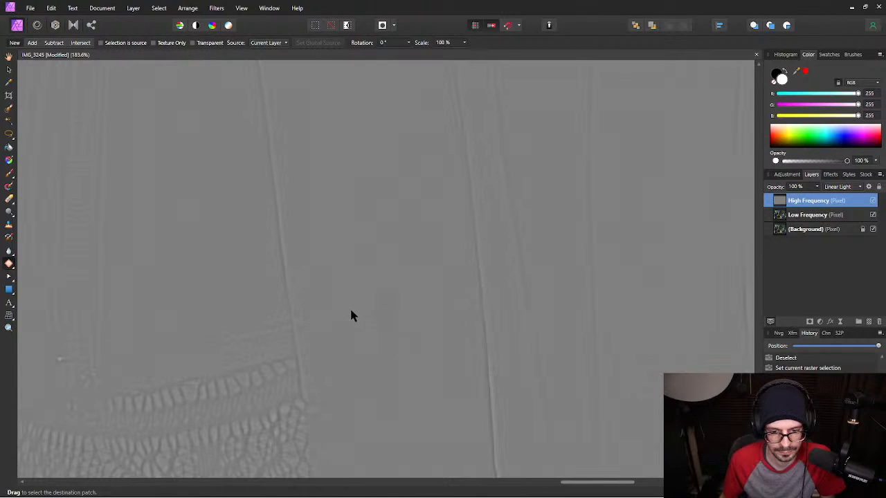
{"action": "left_click_drag", "start_coordinate": [394, 332], "coordinate": [368, 294]}
{"action": "left_click", "coordinate": [361, 231]}
{"action": "left_click", "coordinate": [385, 219]}
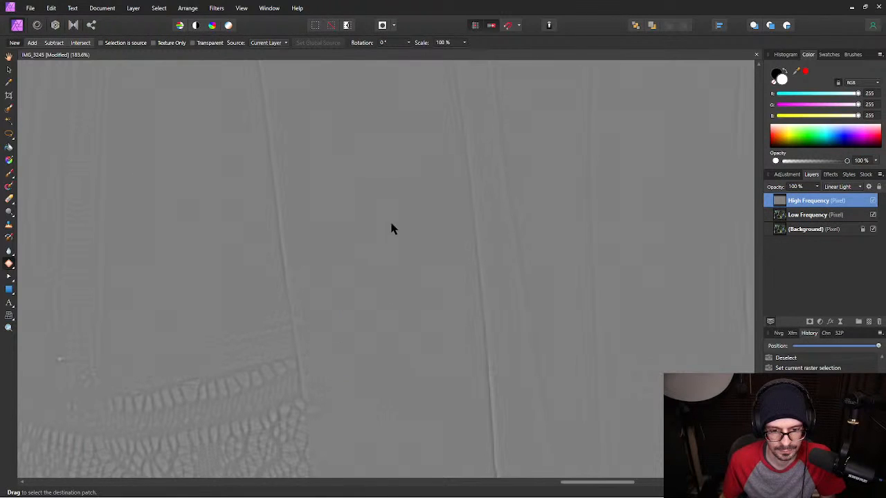
Select the Low Frequency layer to leave the isolated view, and inspect the retouched coat panel from near and far.
{"action": "double_click", "coordinate": [849, 202]}
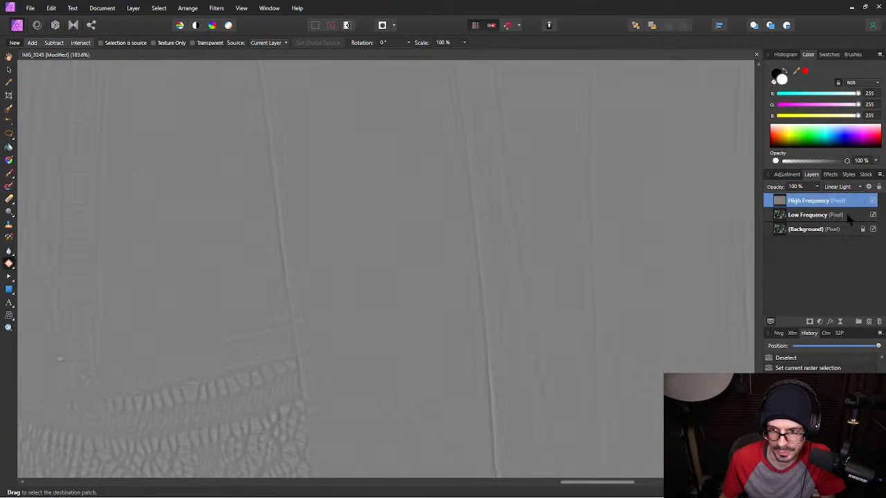
{"action": "left_click", "coordinate": [847, 216]}
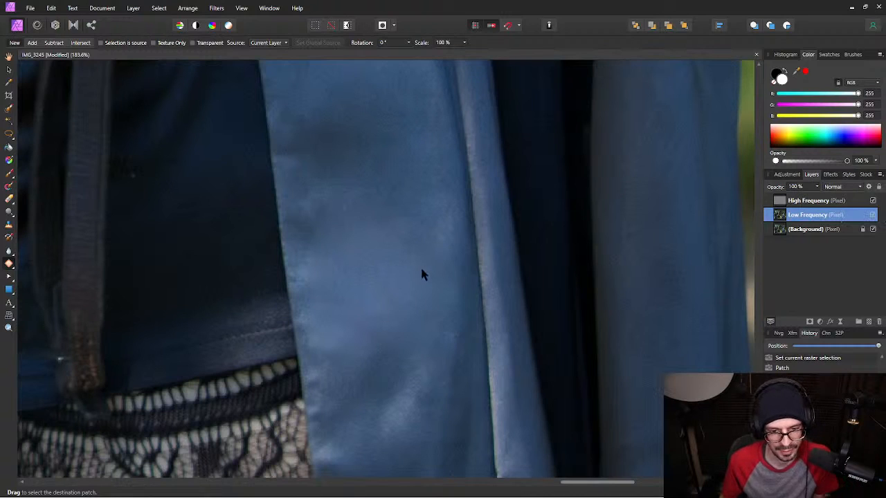
{"action": "scroll", "coordinate": [408, 313], "scroll_direction": "down", "scroll_amount": 5}
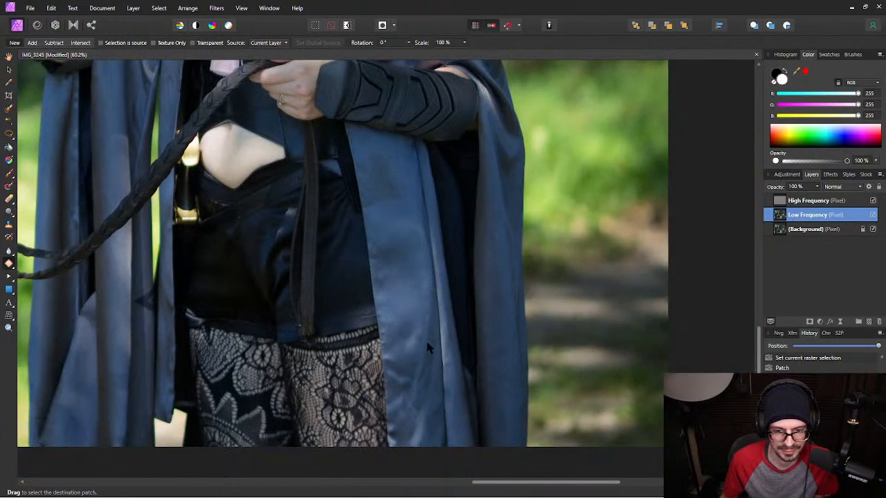
{"action": "scroll", "coordinate": [426, 343], "scroll_direction": "up", "scroll_amount": 5}
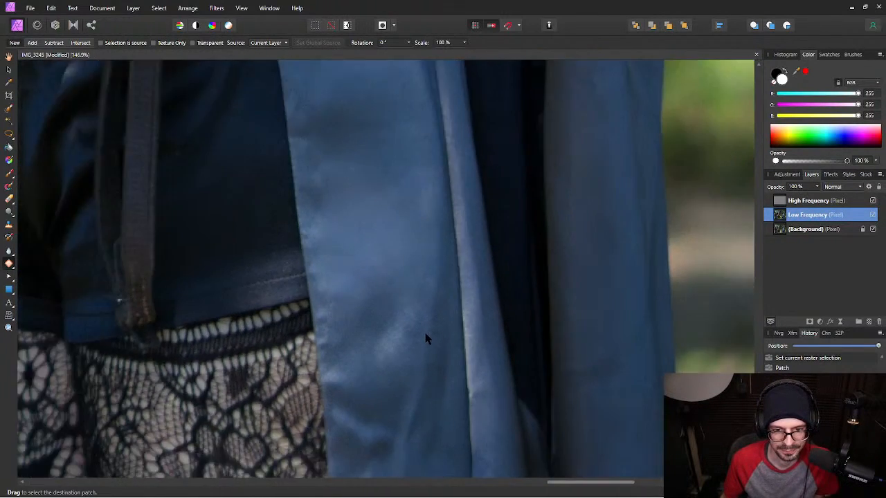
{"action": "scroll", "coordinate": [425, 339], "scroll_direction": "down", "scroll_amount": 2}
{"action": "scroll", "coordinate": [438, 313], "scroll_direction": "up", "scroll_amount": 2}
{"action": "scroll", "coordinate": [438, 311], "scroll_direction": "down", "scroll_amount": 2}
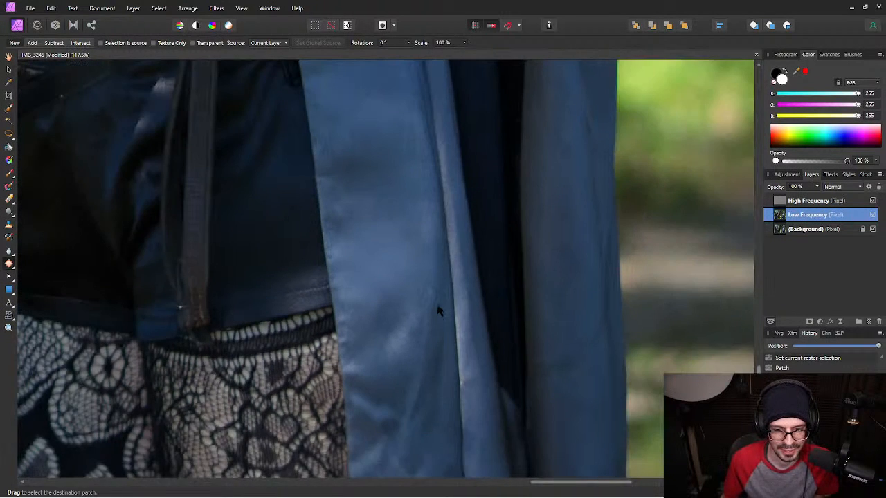
{"action": "scroll", "coordinate": [436, 308], "scroll_direction": "up", "scroll_amount": 1}
{"action": "scroll", "coordinate": [436, 308], "scroll_direction": "down", "scroll_amount": 1}
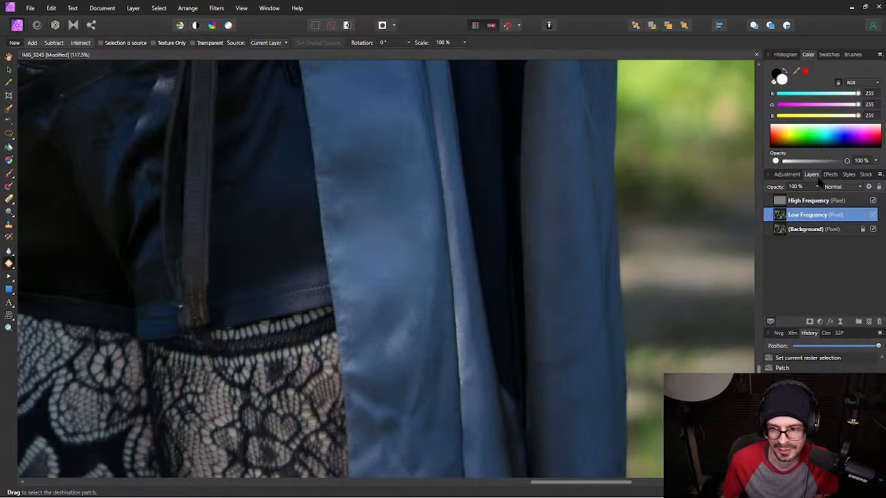
Select both frequency layers and paint down the outer side of the coat panel with the Healing Brush at 61.7 px width.
{"action": "left_click", "coordinate": [779, 202], "text": "shift"}
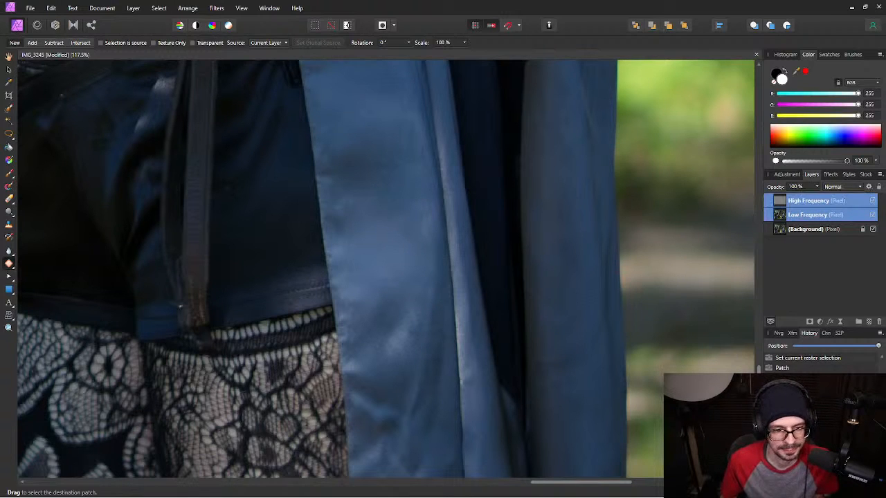
{"action": "left_click", "coordinate": [9, 263]}
{"action": "left_click", "coordinate": [48, 262]}
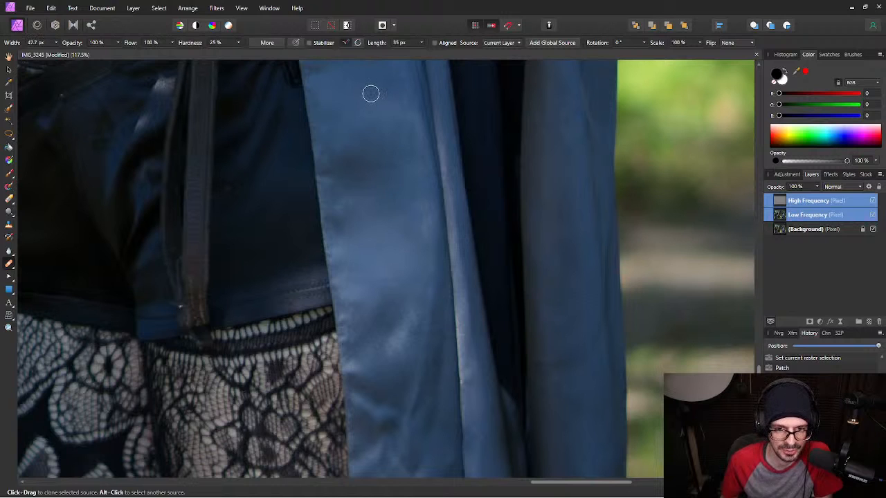
{"action": "key", "text": "bracketright"}
{"action": "key", "text": "bracketright"}
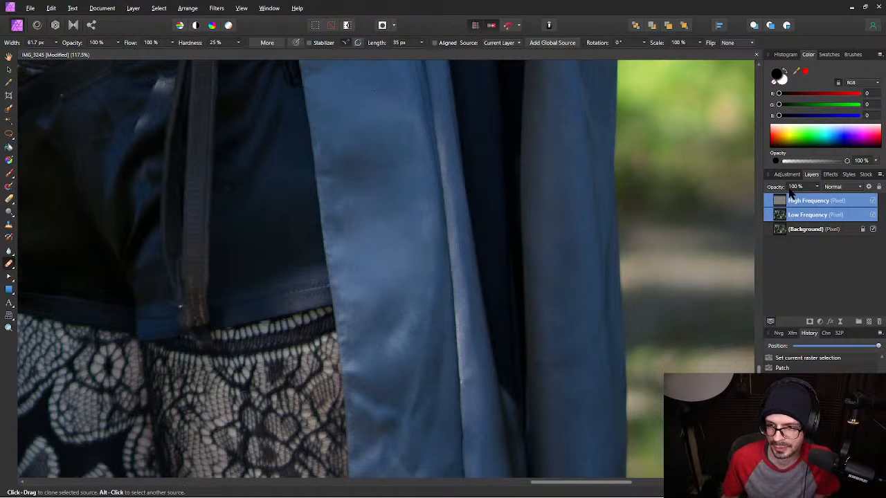
{"action": "key", "text": "ctrl+d"}
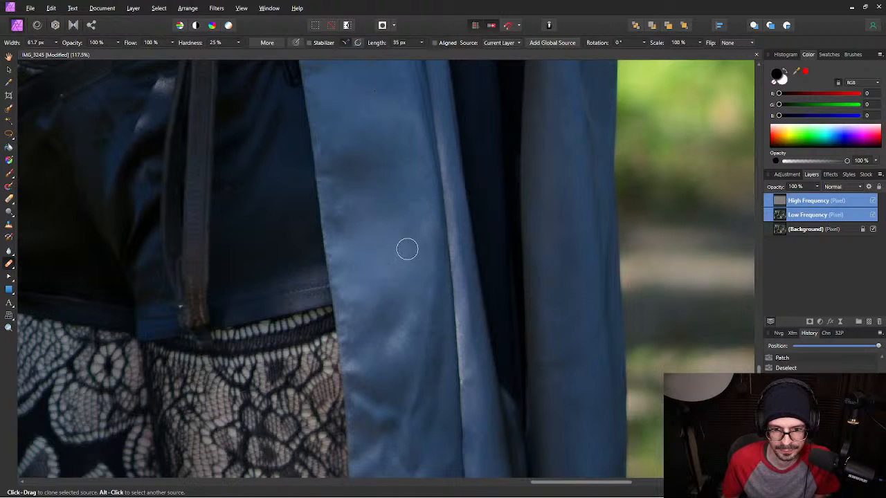
{"action": "mouse_move", "coordinate": [424, 231]}
{"action": "left_mouse_down"}
{"action": "mouse_move", "coordinate": [433, 306]}
{"action": "mouse_move", "coordinate": [424, 255]}
{"action": "mouse_move", "coordinate": [421, 293]}
{"action": "left_mouse_up"}
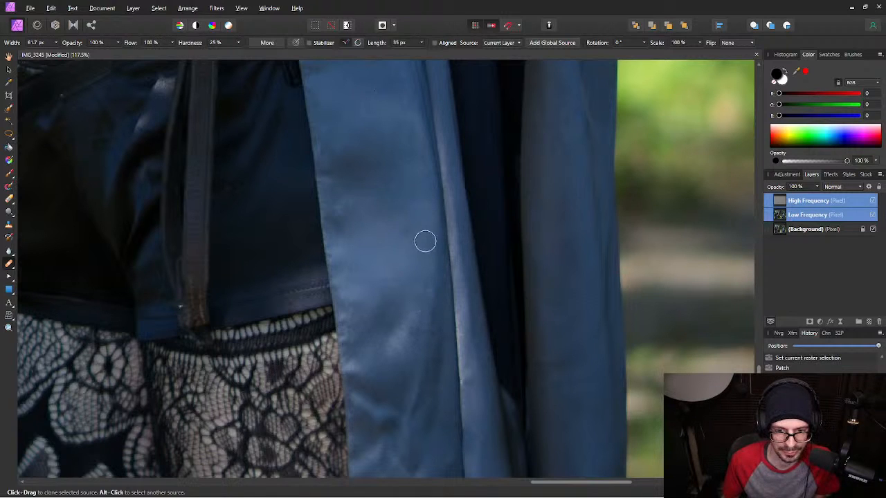
Enlarge the Healing Brush to 93.8 px and blend the uneven tones in the middle of the coat panel.
{"action": "key", "text": "bracketright"}
{"action": "key", "text": "bracketright"}
{"action": "key", "text": "bracketright"}
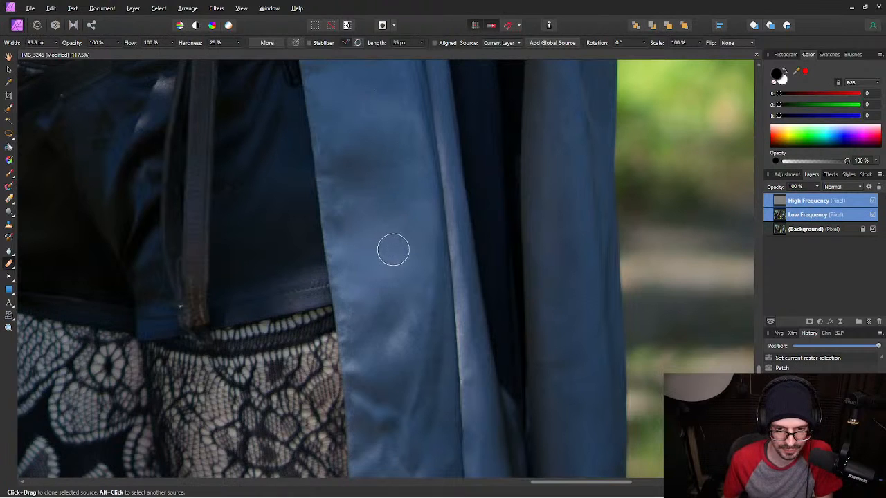
{"action": "left_click_drag", "start_coordinate": [362, 205], "coordinate": [368, 210]}
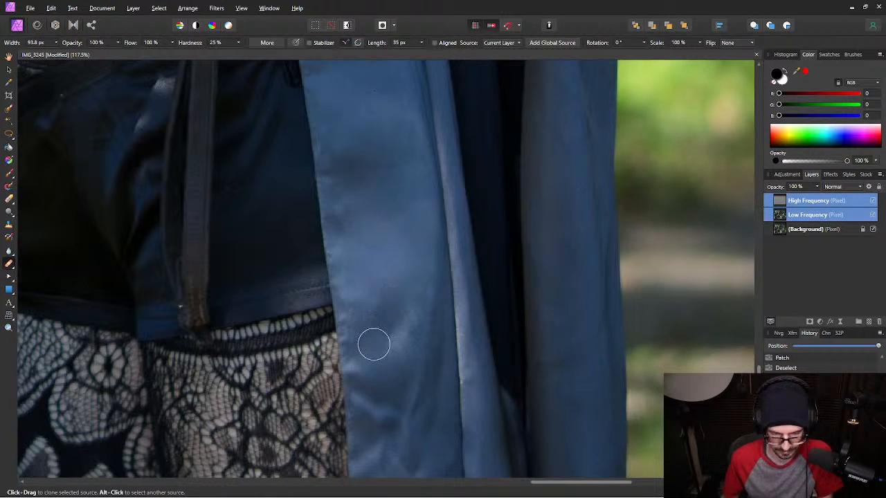
{"action": "left_click_drag", "start_coordinate": [396, 296], "coordinate": [396, 285]}
{"action": "mouse_move", "coordinate": [395, 270]}
{"action": "left_mouse_down"}
{"action": "mouse_move", "coordinate": [398, 292]}
{"action": "mouse_move", "coordinate": [374, 284]}
{"action": "mouse_move", "coordinate": [356, 297]}
{"action": "mouse_move", "coordinate": [342, 281]}
{"action": "mouse_move", "coordinate": [354, 283]}
{"action": "left_mouse_up"}
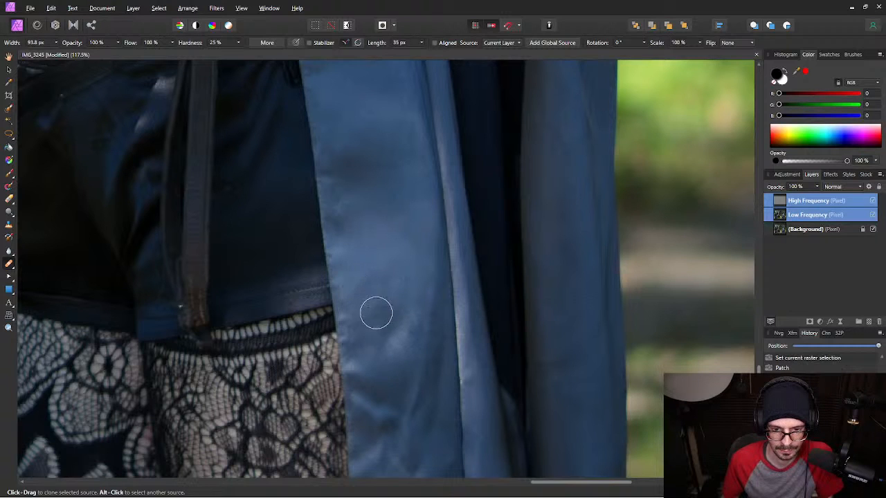
Reduce the Healing Brush to 57.6 px and blend the remaining uneven spots in the middle and outer side of the coat panel.
{"action": "key", "text": "ctrl+d"}
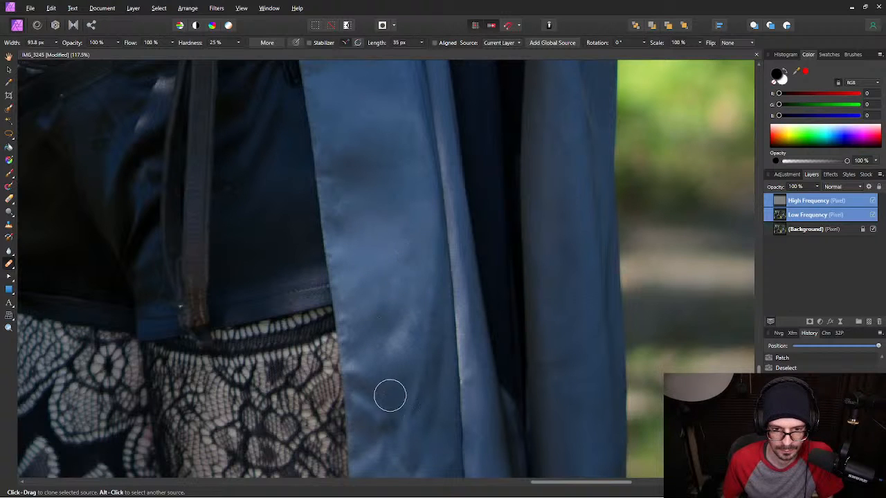
{"action": "left_click_drag", "start_coordinate": [410, 306], "coordinate": [413, 310]}
{"action": "key", "text": "alt"}
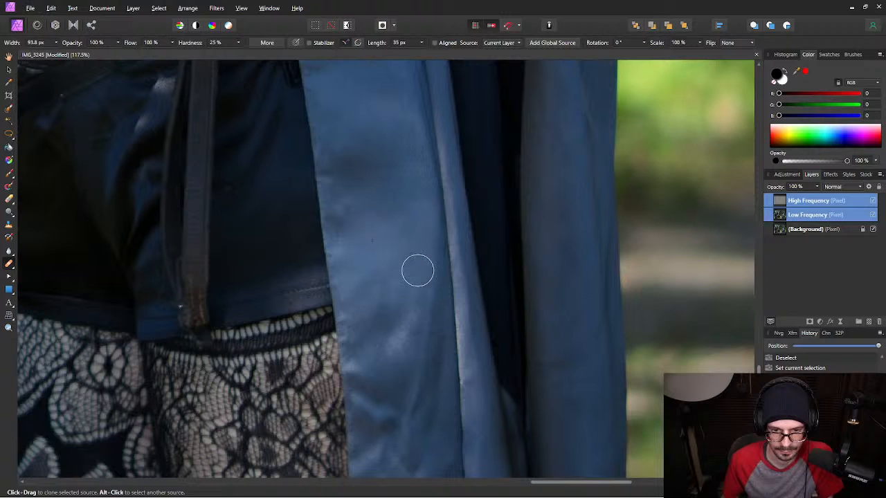
{"action": "key", "text": "bracketleft"}
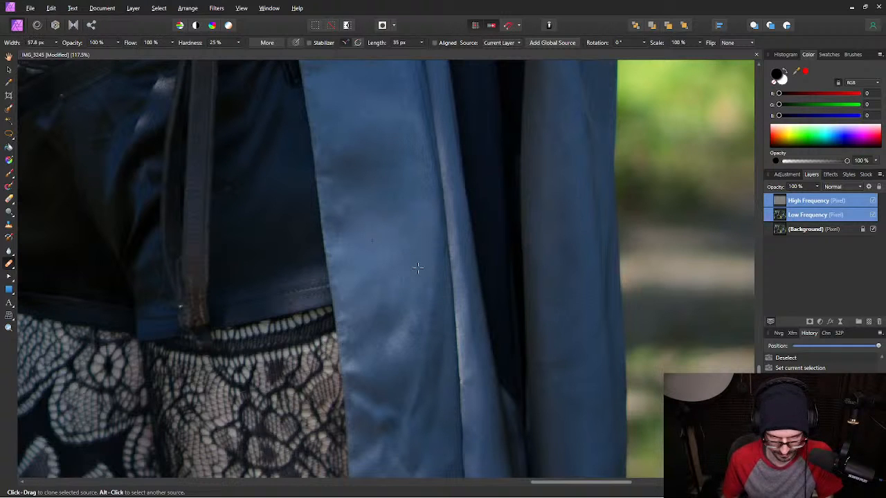
{"action": "left_click_drag", "start_coordinate": [399, 284], "coordinate": [402, 279]}
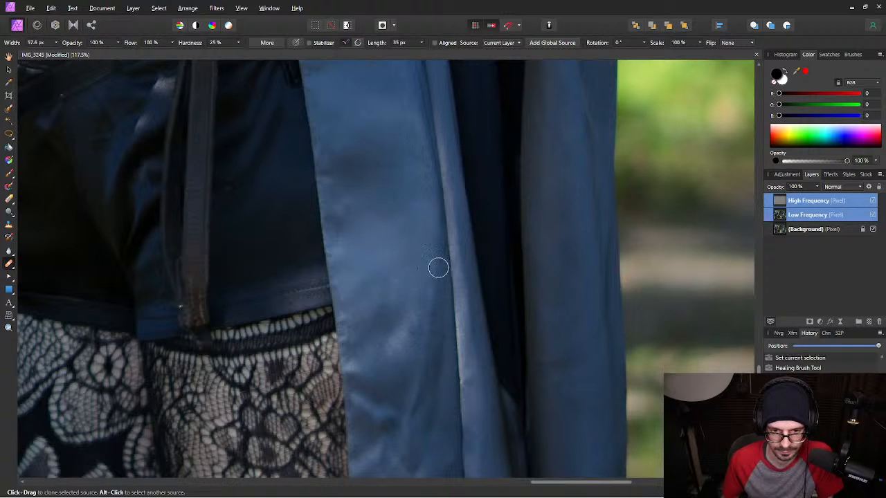
{"action": "left_click", "coordinate": [394, 300]}
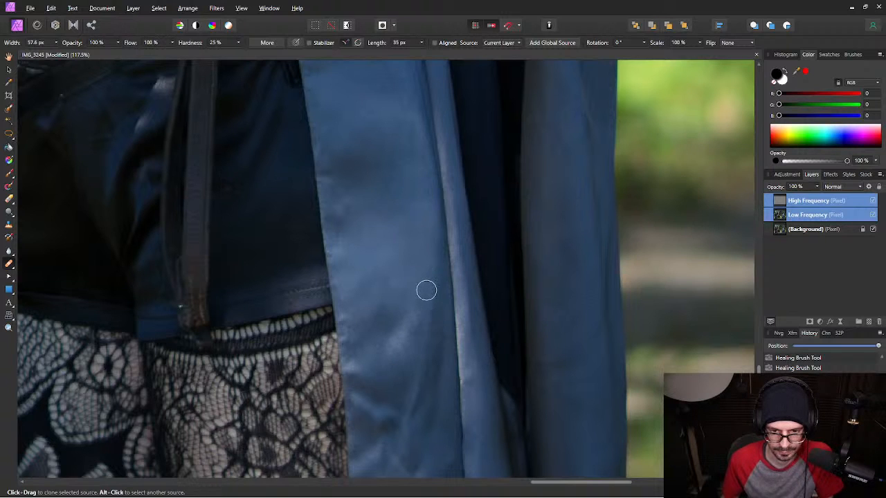
Inspect the healed coat panel down to its lower end, both close up and in the full picture.
{"action": "scroll", "coordinate": [422, 249], "scroll_direction": "down", "scroll_amount": 3}
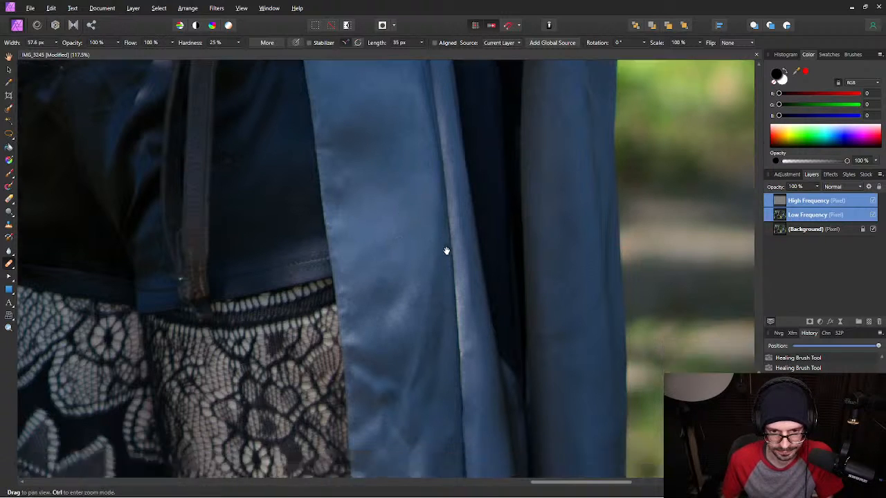
{"action": "scroll", "coordinate": [443, 249], "scroll_direction": "down", "scroll_amount": 3}
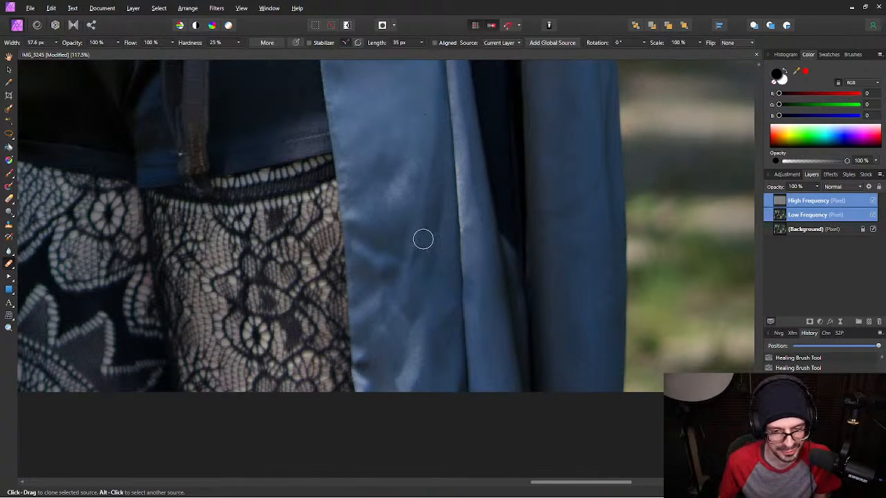
{"action": "scroll", "coordinate": [436, 113], "scroll_direction": "down", "scroll_amount": 3}
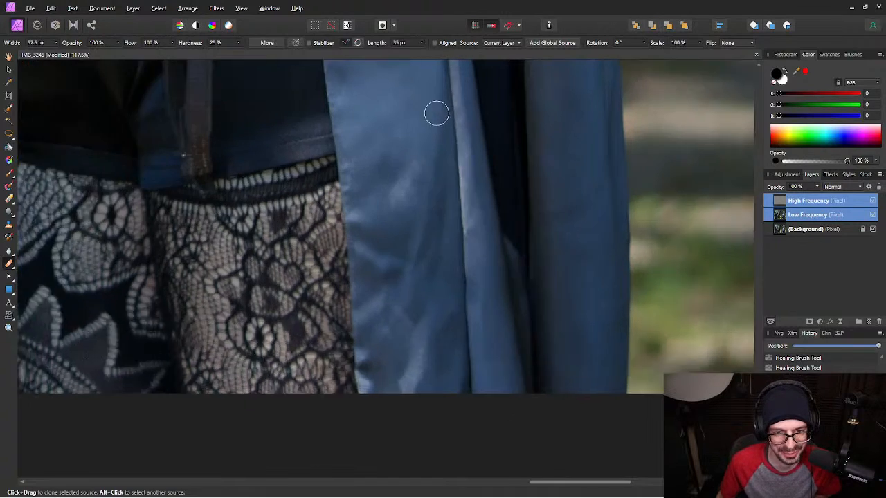
{"action": "scroll", "coordinate": [430, 124], "scroll_direction": "down", "scroll_amount": 3}
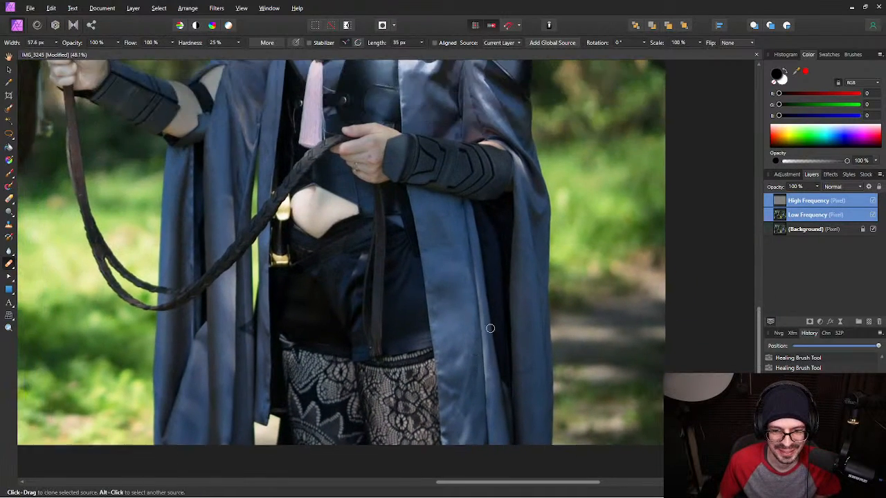
{"action": "scroll", "coordinate": [501, 272], "scroll_direction": "down", "scroll_amount": 5}
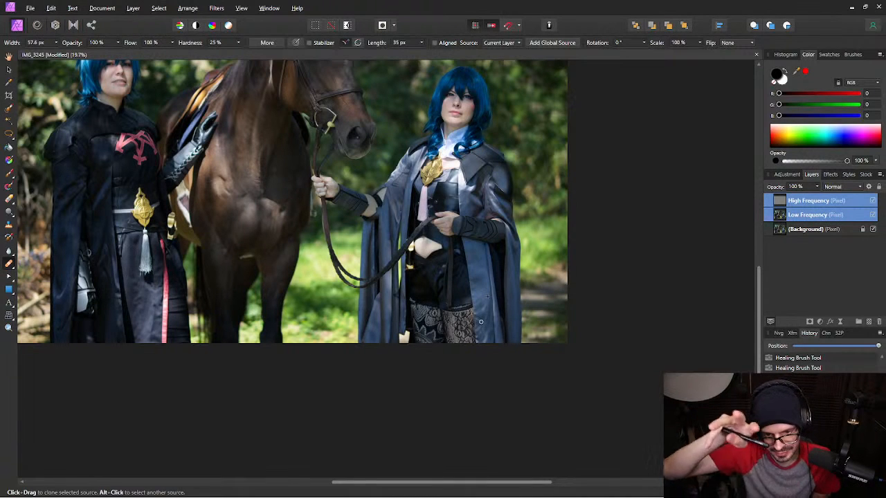
{"action": "scroll", "coordinate": [481, 322], "scroll_direction": "up", "scroll_amount": 8}
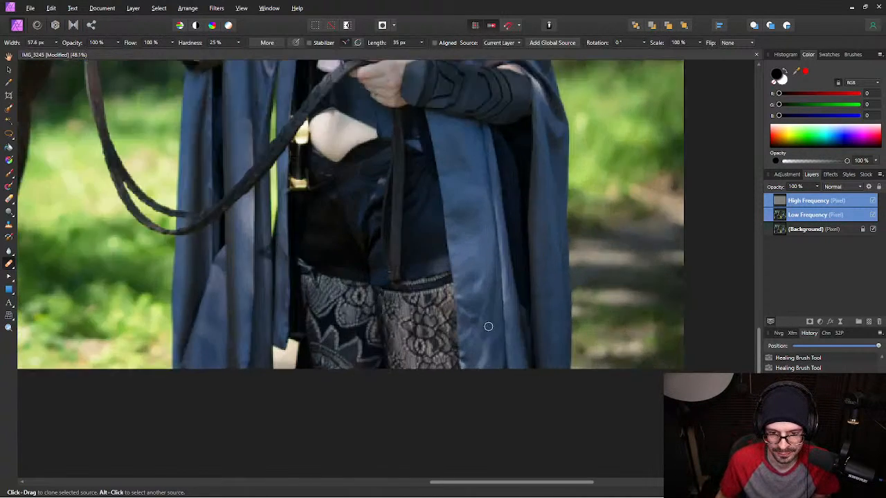
{"action": "scroll", "coordinate": [488, 322], "scroll_direction": "up", "scroll_amount": 2}
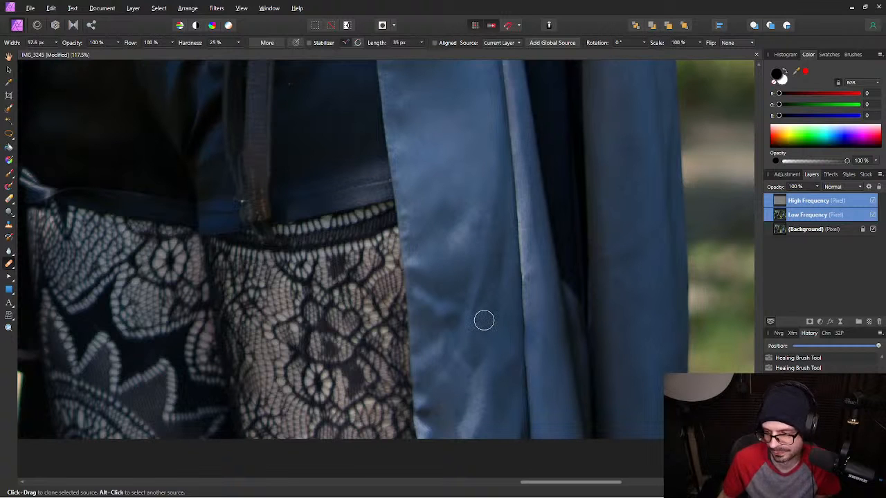
{"action": "left_click_drag", "start_coordinate": [435, 277], "coordinate": [331, 249]}
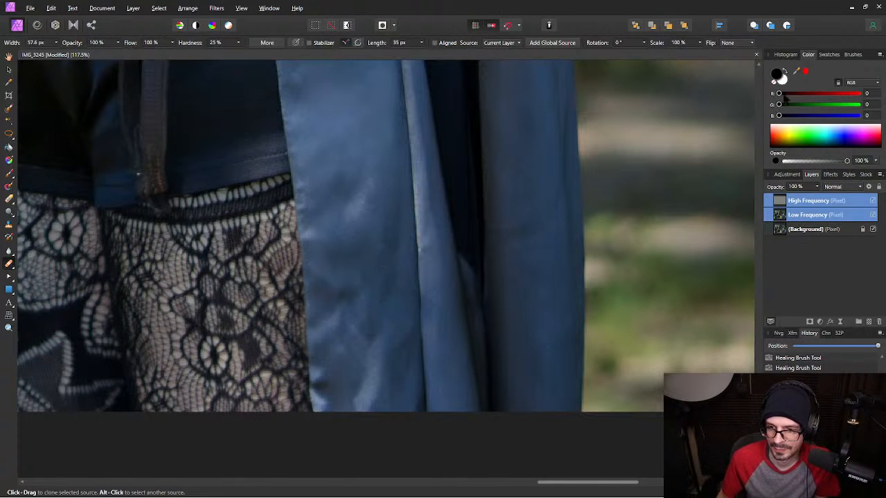
Select the Low Frequency layer and use the Patch tool to cover the creases low on the coat panel with smooth fabric from above.
{"action": "left_click", "coordinate": [848, 218]}
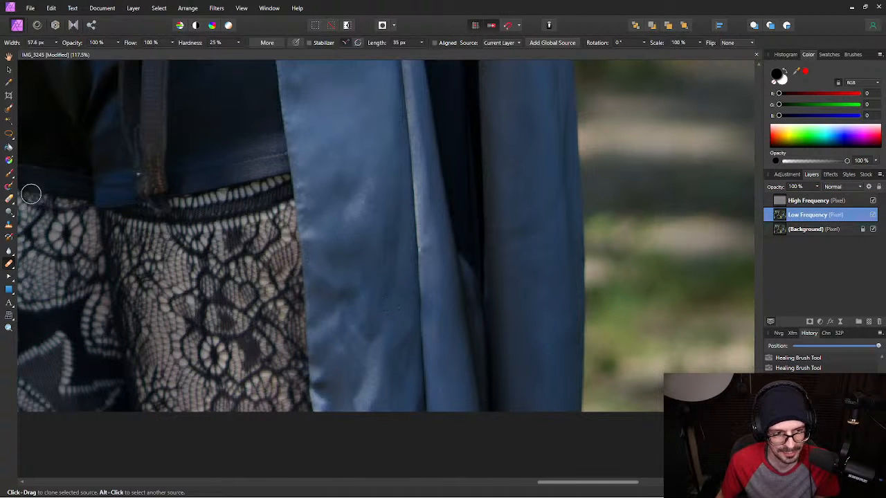
{"action": "left_click", "coordinate": [9, 264]}
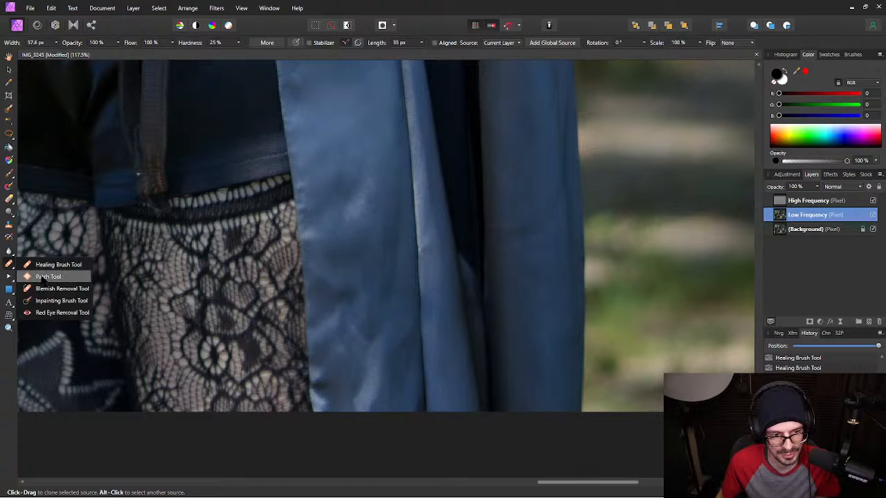
{"action": "left_click", "coordinate": [41, 274]}
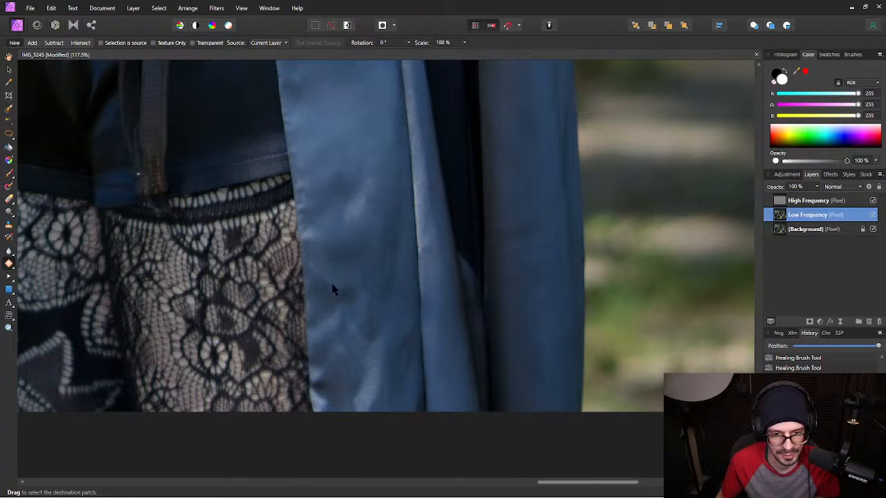
{"action": "mouse_move", "coordinate": [371, 316]}
{"action": "left_mouse_down"}
{"action": "mouse_move", "coordinate": [360, 293]}
{"action": "mouse_move", "coordinate": [326, 280]}
{"action": "left_mouse_up"}
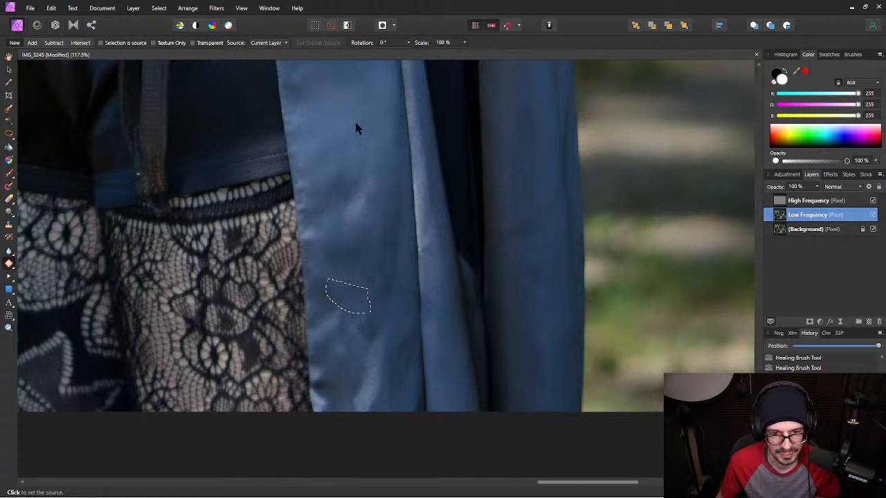
{"action": "left_click", "coordinate": [381, 290]}
{"action": "mouse_move", "coordinate": [382, 292]}
{"action": "left_mouse_down"}
{"action": "mouse_move", "coordinate": [395, 289]}
{"action": "mouse_move", "coordinate": [379, 297]}
{"action": "left_mouse_up"}
{"action": "left_click", "coordinate": [349, 134]}
{"action": "left_click", "coordinate": [354, 150]}
Patch the uneven shading near the coat panel's outer edge and the crease below it with smooth fabric from higher up.
{"action": "mouse_move", "coordinate": [400, 269]}
{"action": "left_mouse_down"}
{"action": "mouse_move", "coordinate": [399, 201]}
{"action": "mouse_move", "coordinate": [383, 216]}
{"action": "mouse_move", "coordinate": [381, 238]}
{"action": "left_mouse_up"}
{"action": "left_click", "coordinate": [360, 126]}
{"action": "left_click", "coordinate": [364, 123]}
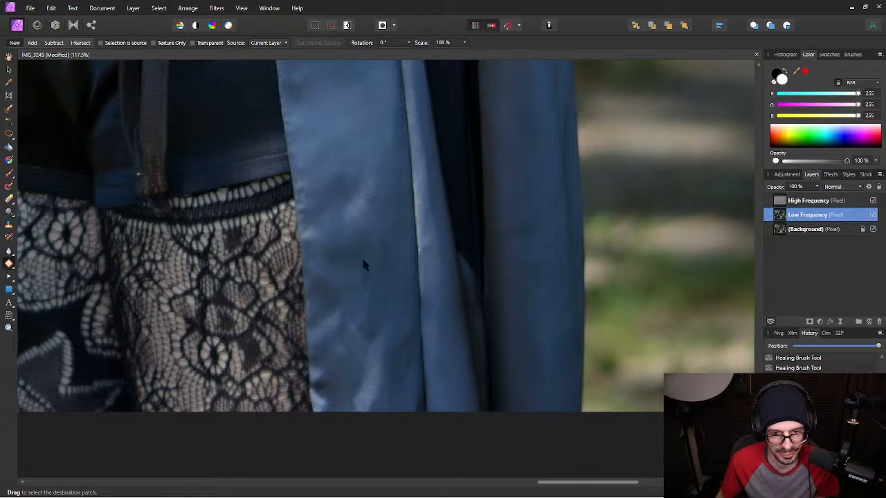
{"action": "mouse_move", "coordinate": [368, 351]}
{"action": "left_mouse_down"}
{"action": "mouse_move", "coordinate": [385, 344]}
{"action": "mouse_move", "coordinate": [381, 312]}
{"action": "mouse_move", "coordinate": [360, 315]}
{"action": "left_mouse_up"}
{"action": "left_click", "coordinate": [349, 149]}
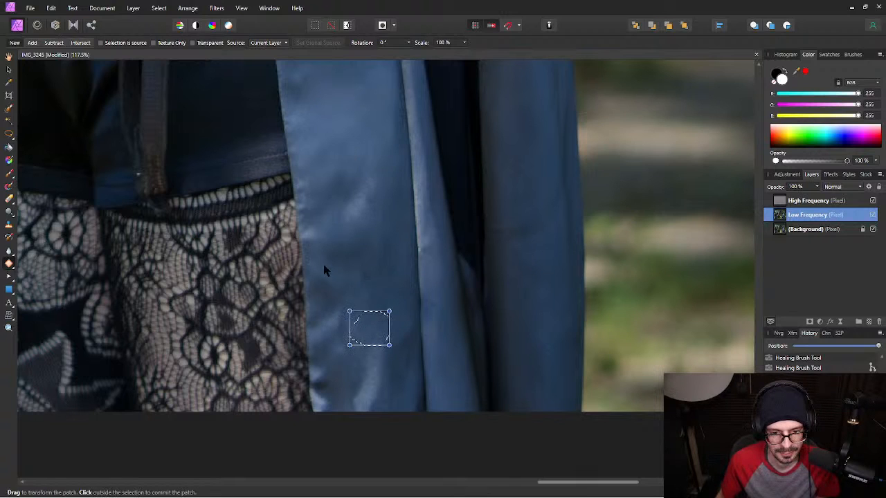
Patch the wrinkles along the lower inner edge of the coat panel beside the lace with smooth fabric from the upper part.
{"action": "left_click", "coordinate": [314, 284]}
{"action": "mouse_move", "coordinate": [311, 312]}
{"action": "left_mouse_down"}
{"action": "mouse_move", "coordinate": [311, 335]}
{"action": "mouse_move", "coordinate": [336, 300]}
{"action": "mouse_move", "coordinate": [337, 286]}
{"action": "mouse_move", "coordinate": [323, 279]}
{"action": "left_mouse_up"}
{"action": "left_click", "coordinate": [344, 124]}
{"action": "left_click", "coordinate": [355, 128]}
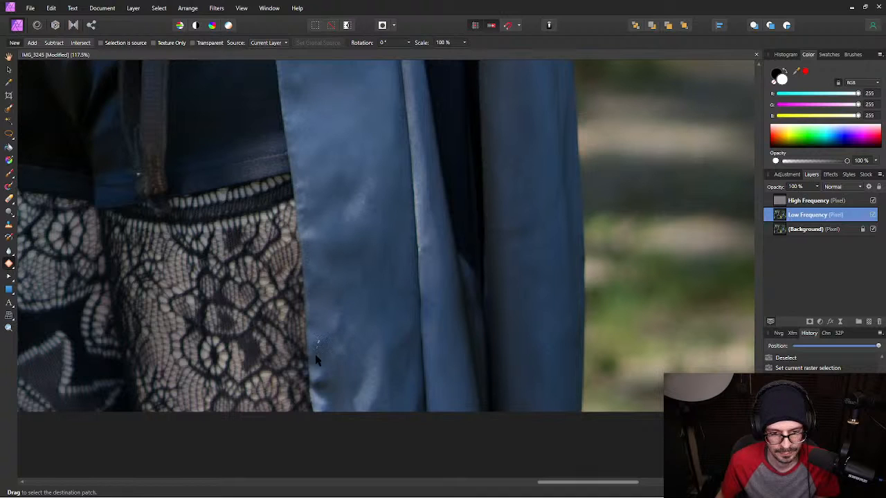
{"action": "mouse_move", "coordinate": [317, 377]}
{"action": "left_mouse_down"}
{"action": "mouse_move", "coordinate": [319, 388]}
{"action": "mouse_move", "coordinate": [349, 366]}
{"action": "mouse_move", "coordinate": [339, 313]}
{"action": "left_mouse_up"}
{"action": "left_click", "coordinate": [352, 116]}
{"action": "left_click", "coordinate": [354, 113]}
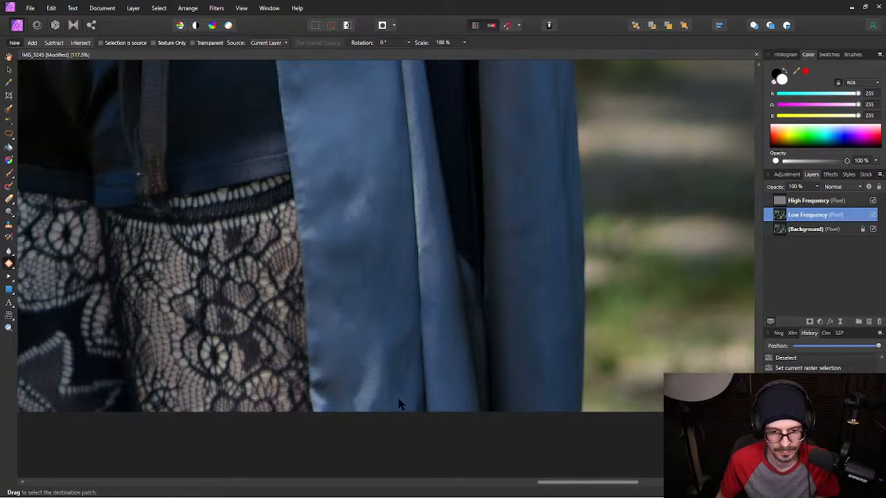
Patch the bottom inner corner of the coat panel with smooth fabric from the upper part of the panel.
{"action": "mouse_move", "coordinate": [369, 419]}
{"action": "left_mouse_down"}
{"action": "mouse_move", "coordinate": [315, 403]}
{"action": "mouse_move", "coordinate": [315, 374]}
{"action": "mouse_move", "coordinate": [332, 362]}
{"action": "left_mouse_up"}
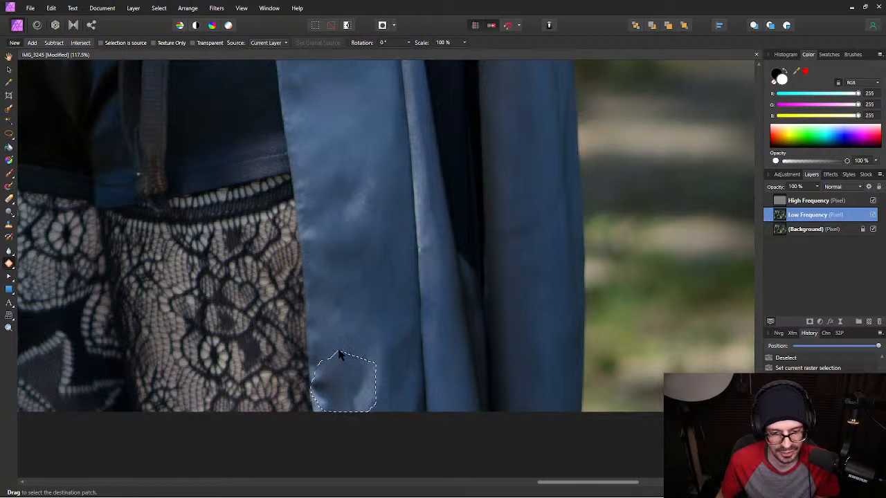
{"action": "left_click", "coordinate": [348, 99]}
{"action": "left_click", "coordinate": [353, 99]}
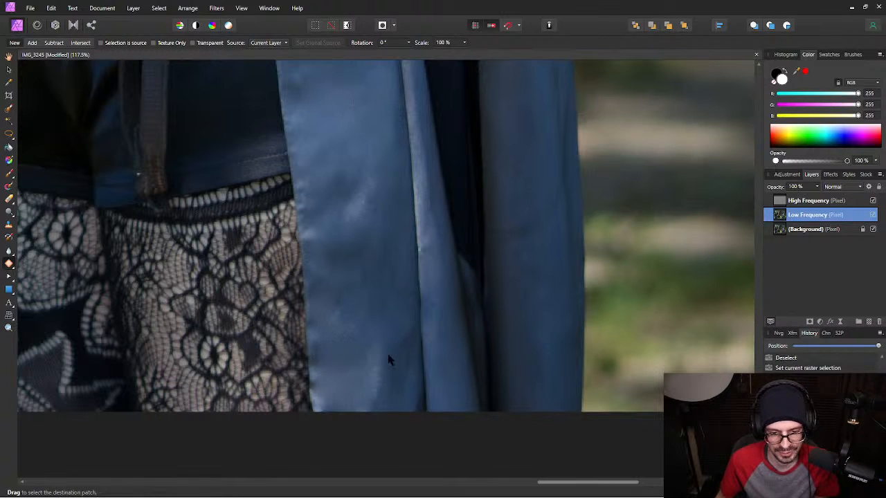
Patch the two darker areas just below the bright highlight on the coat panel with lighter fabric from above.
{"action": "mouse_move", "coordinate": [341, 279]}
{"action": "left_mouse_down"}
{"action": "mouse_move", "coordinate": [355, 245]}
{"action": "mouse_move", "coordinate": [331, 243]}
{"action": "left_mouse_up"}
{"action": "left_click", "coordinate": [348, 127]}
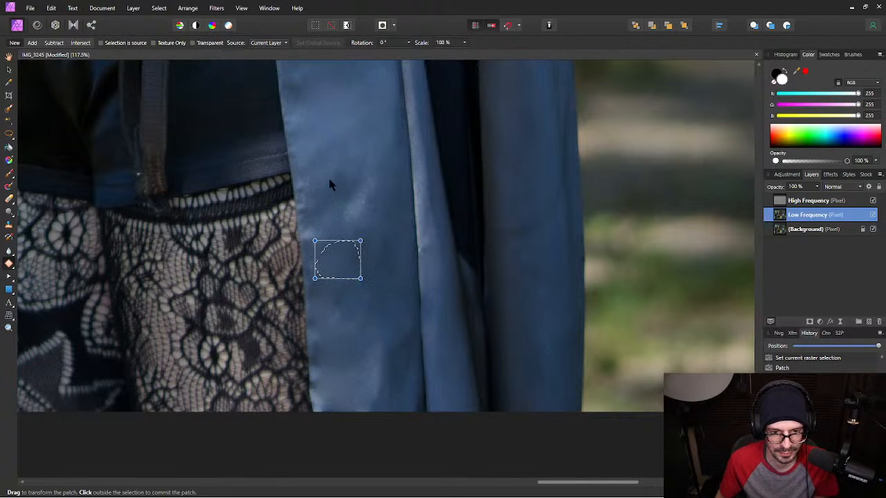
{"action": "left_click", "coordinate": [372, 232]}
{"action": "mouse_move", "coordinate": [388, 276]}
{"action": "left_mouse_down"}
{"action": "mouse_move", "coordinate": [391, 232]}
{"action": "mouse_move", "coordinate": [380, 237]}
{"action": "left_mouse_up"}
{"action": "left_click", "coordinate": [357, 104]}
{"action": "left_click", "coordinate": [359, 103]}
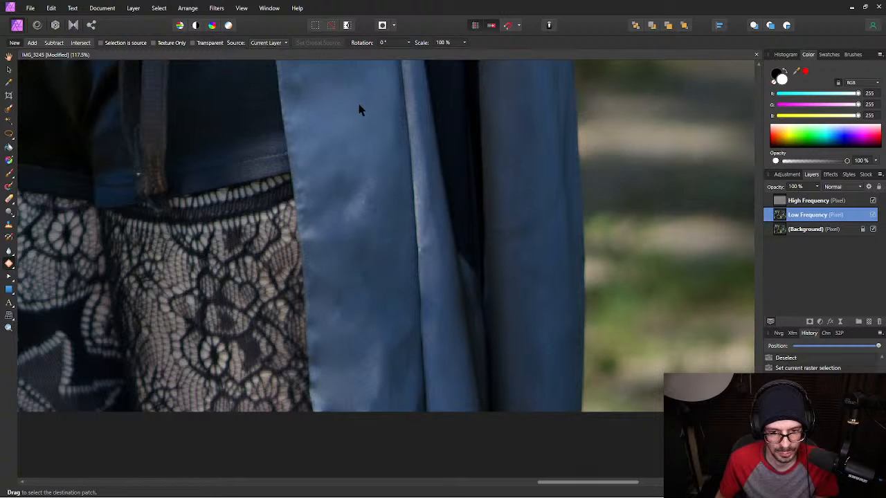
Patch the remaining streaks at the bottom outer side of the coat panel with fabric from just above, and clear the selection.
{"action": "mouse_move", "coordinate": [389, 344]}
{"action": "left_mouse_down"}
{"action": "mouse_move", "coordinate": [395, 389]}
{"action": "mouse_move", "coordinate": [413, 372]}
{"action": "mouse_move", "coordinate": [409, 335]}
{"action": "left_mouse_up"}
{"action": "left_click", "coordinate": [399, 274]}
{"action": "left_click", "coordinate": [398, 273]}
{"action": "left_click_drag", "start_coordinate": [400, 288], "coordinate": [390, 298]}
{"action": "mouse_move", "coordinate": [371, 376]}
{"action": "left_mouse_down"}
{"action": "mouse_move", "coordinate": [380, 394]}
{"action": "mouse_move", "coordinate": [376, 344]}
{"action": "left_mouse_up"}
{"action": "left_click", "coordinate": [379, 326]}
{"action": "key", "text": "ctrl+d"}
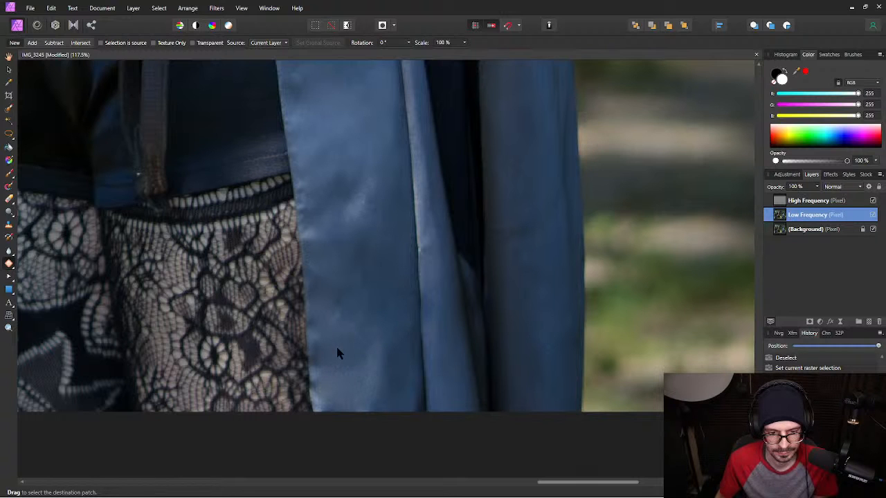
Select both frequency layers, toggle their visibility to compare the coat before and after retouching, and save the document.
{"action": "scroll", "coordinate": [337, 353], "scroll_direction": "down", "scroll_amount": 8}
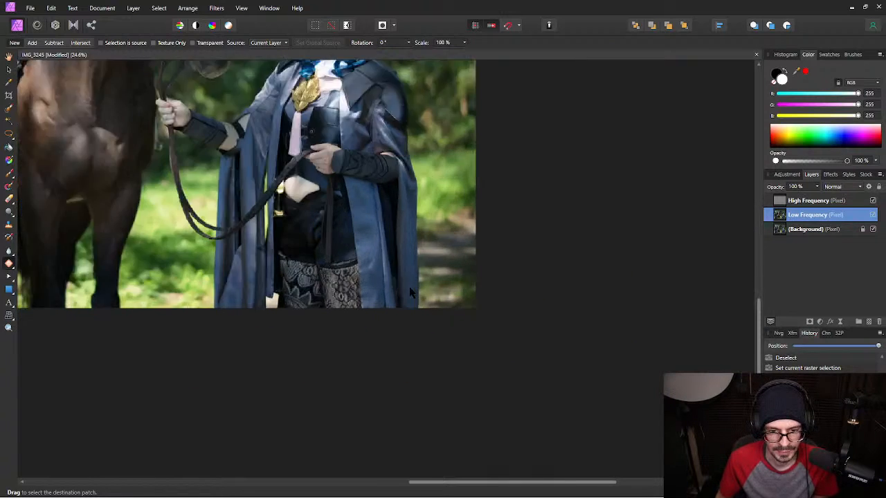
{"action": "scroll", "coordinate": [410, 293], "scroll_direction": "up", "scroll_amount": 6}
{"action": "scroll", "coordinate": [328, 228], "scroll_direction": "down", "scroll_amount": 4}
{"action": "left_click_drag", "start_coordinate": [330, 166], "coordinate": [399, 242]}
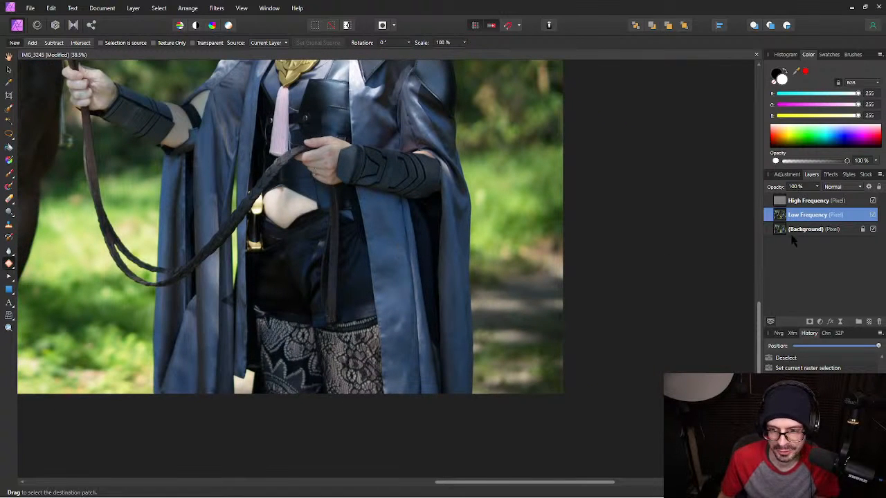
{"action": "left_click", "coordinate": [869, 201], "text": "shift"}
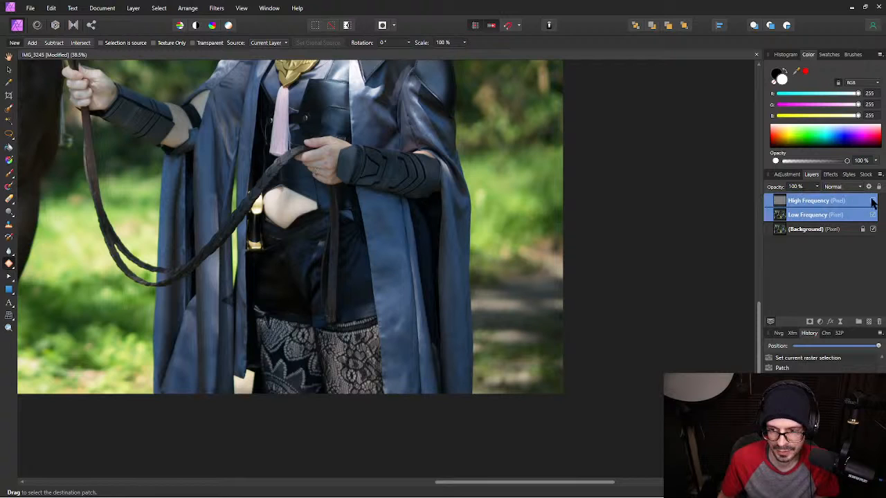
{"action": "key", "text": "ctrl+d"}
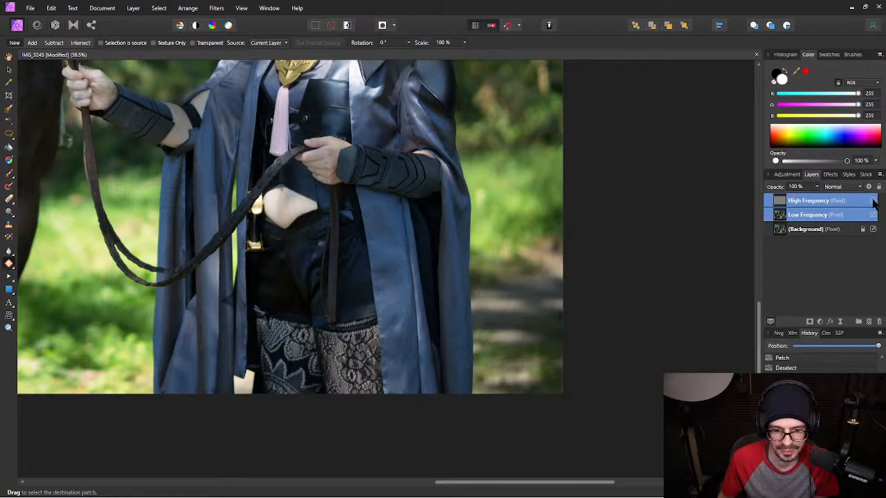
{"action": "left_click", "coordinate": [873, 201]}
{"action": "left_click", "coordinate": [873, 201]}
{"action": "left_click", "coordinate": [873, 201]}
{"action": "left_click", "coordinate": [872, 201]}
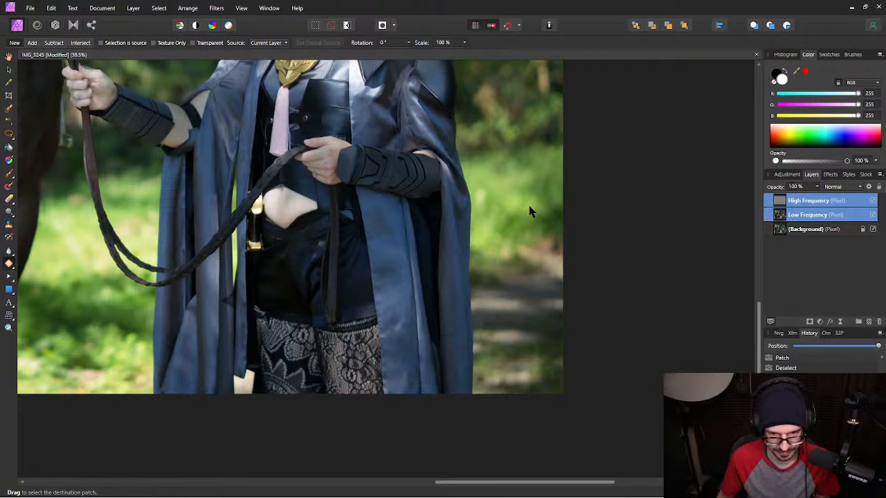
{"action": "key", "text": "ctrl+s"}
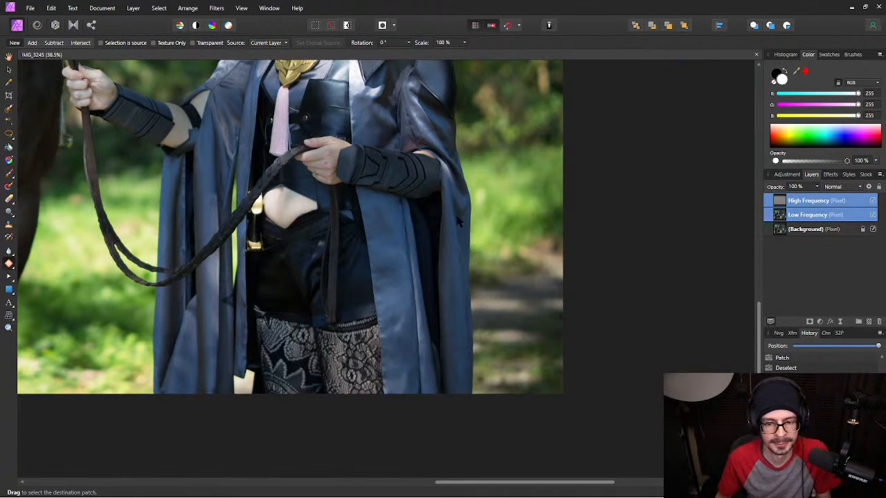
Try to patch the dark area on the upper part of the coat panel with both frequency layers selected.
{"action": "scroll", "coordinate": [393, 281], "scroll_direction": "up", "scroll_amount": 5}
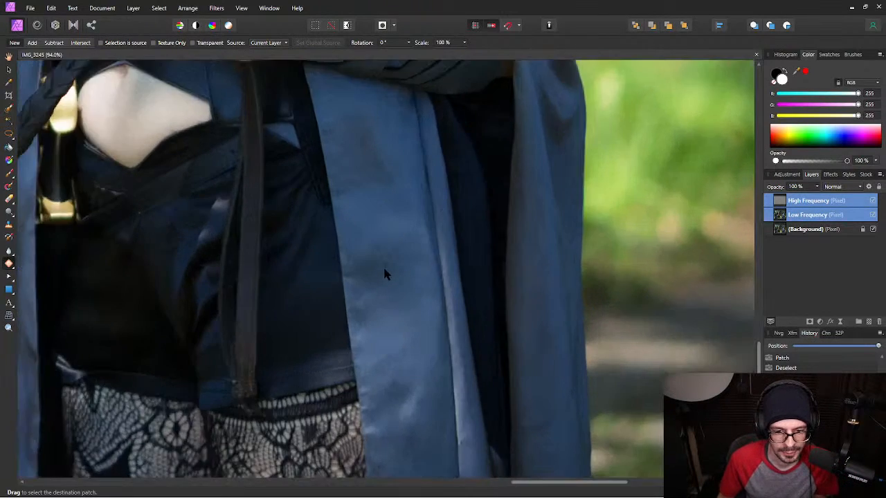
{"action": "scroll", "coordinate": [404, 298], "scroll_direction": "down", "scroll_amount": 5}
{"action": "scroll", "coordinate": [382, 179], "scroll_direction": "up", "scroll_amount": 4}
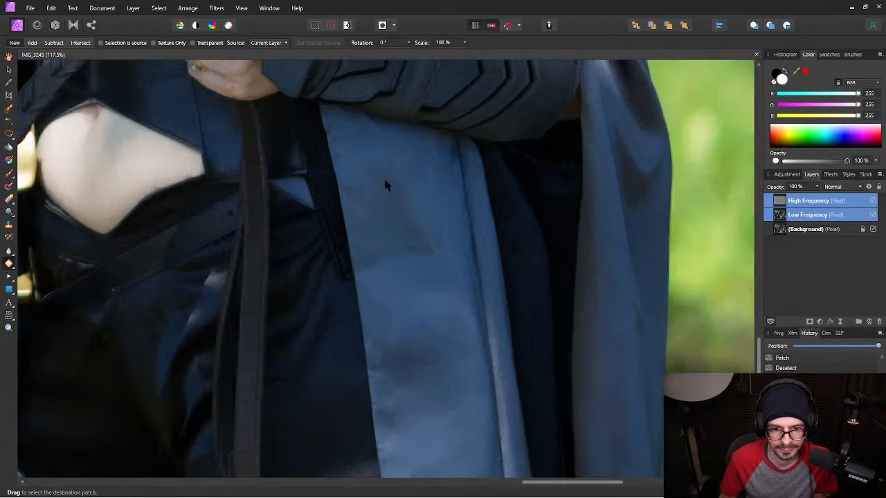
{"action": "mouse_move", "coordinate": [402, 203]}
{"action": "left_mouse_down"}
{"action": "mouse_move", "coordinate": [383, 233]}
{"action": "mouse_move", "coordinate": [438, 260]}
{"action": "left_mouse_up"}
{"action": "left_click", "coordinate": [433, 315]}
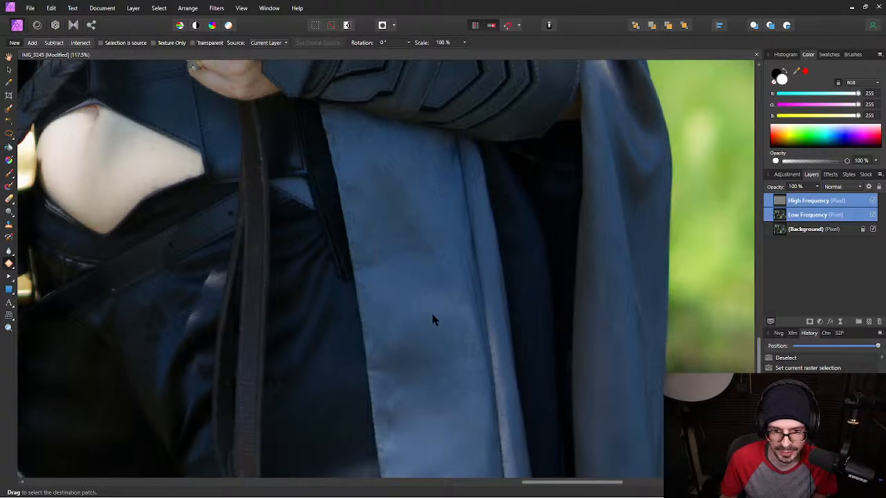
On the Low Frequency layer, patch the dark area on the upper coat panel with lighter fabric from below.
{"action": "left_click", "coordinate": [852, 216]}
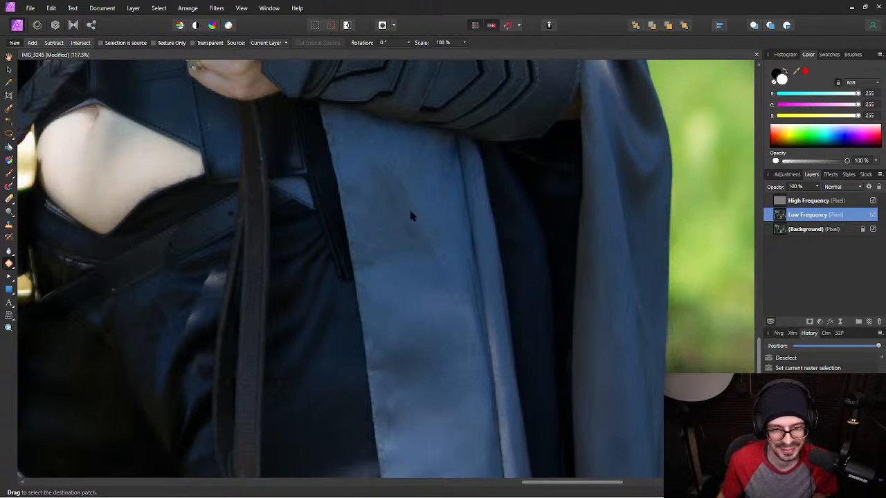
{"action": "mouse_move", "coordinate": [389, 208]}
{"action": "left_mouse_down"}
{"action": "mouse_move", "coordinate": [417, 255]}
{"action": "mouse_move", "coordinate": [446, 254]}
{"action": "left_mouse_up"}
{"action": "left_click", "coordinate": [434, 322]}
{"action": "key", "text": "ctrl+d"}
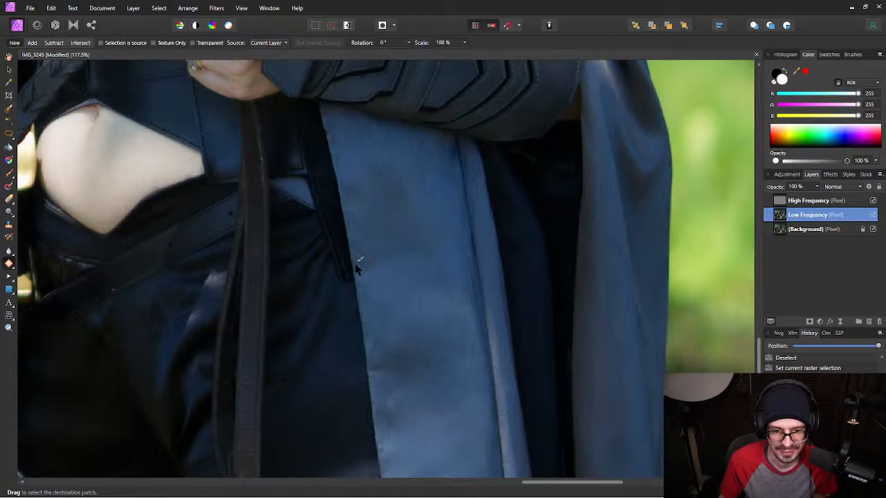
Patch the dark crease at the coat panel's inner edge and the darker spot near its top with neighbouring smooth fabric.
{"action": "left_click_drag", "start_coordinate": [377, 272], "coordinate": [382, 262]}
{"action": "left_click", "coordinate": [416, 308]}
{"action": "key", "text": "ctrl+d"}
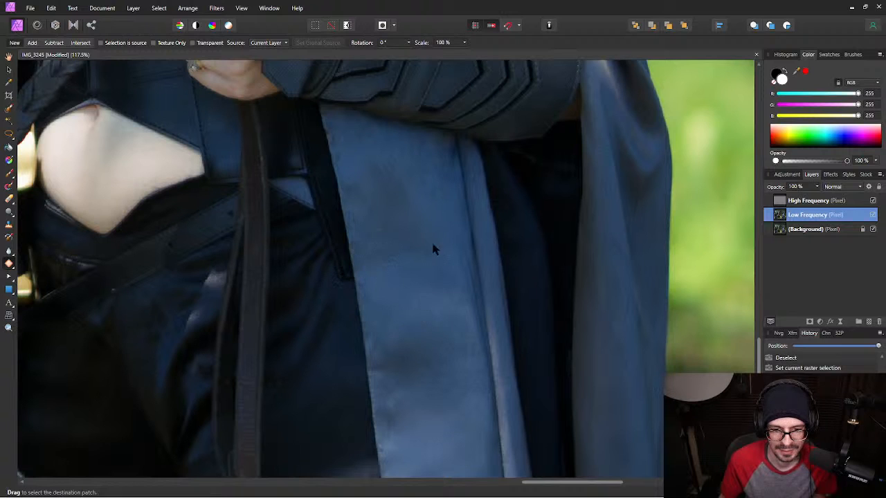
{"action": "left_click_drag", "start_coordinate": [397, 176], "coordinate": [397, 178]}
{"action": "left_click", "coordinate": [423, 159]}
{"action": "key", "text": "ctrl+d"}
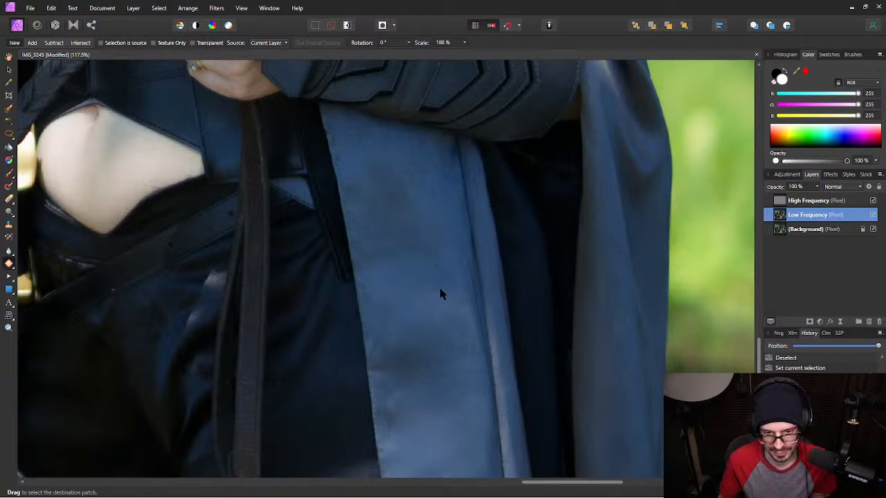
Patch the uneven light and dark spot on the coat panel beside the lace waistband with smooth fabric from above, and clear the selection.
{"action": "scroll", "coordinate": [441, 294], "scroll_direction": "down", "scroll_amount": 5}
{"action": "scroll", "coordinate": [450, 370], "scroll_direction": "up", "scroll_amount": 5}
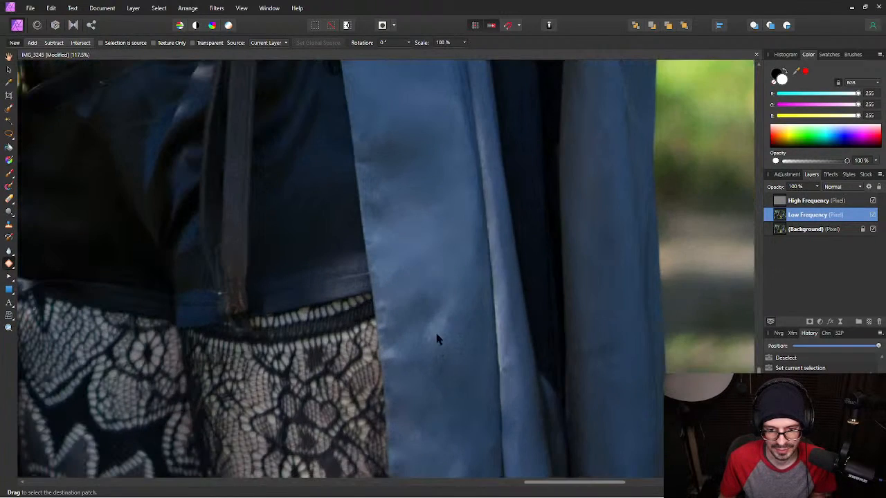
{"action": "mouse_move", "coordinate": [407, 308]}
{"action": "left_mouse_down"}
{"action": "mouse_move", "coordinate": [433, 338]}
{"action": "mouse_move", "coordinate": [456, 325]}
{"action": "mouse_move", "coordinate": [454, 296]}
{"action": "left_mouse_up"}
{"action": "left_click", "coordinate": [445, 227]}
{"action": "key", "text": "ctrl+d"}
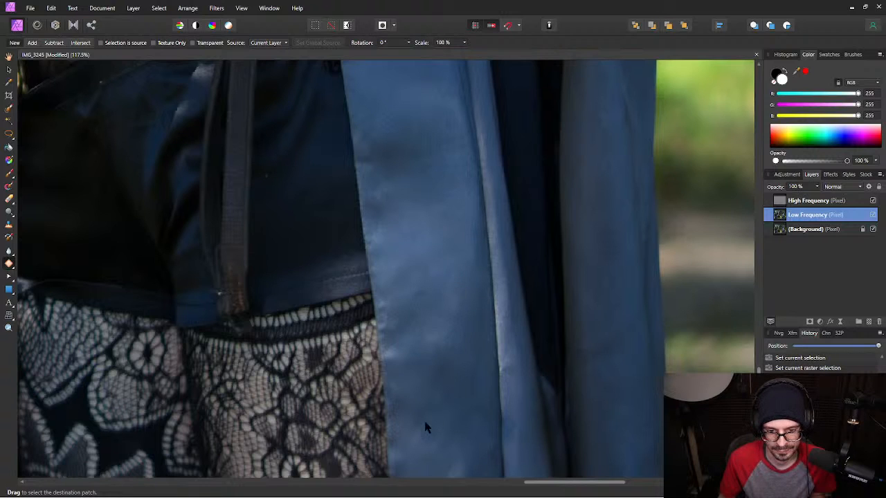
{"action": "key", "text": "ctrl+d"}
Patch the small curved mark at the lower edge of the bare midriff on the Low Frequency layer with clean skin.
{"action": "scroll", "coordinate": [450, 270], "scroll_direction": "down", "scroll_amount": 5}
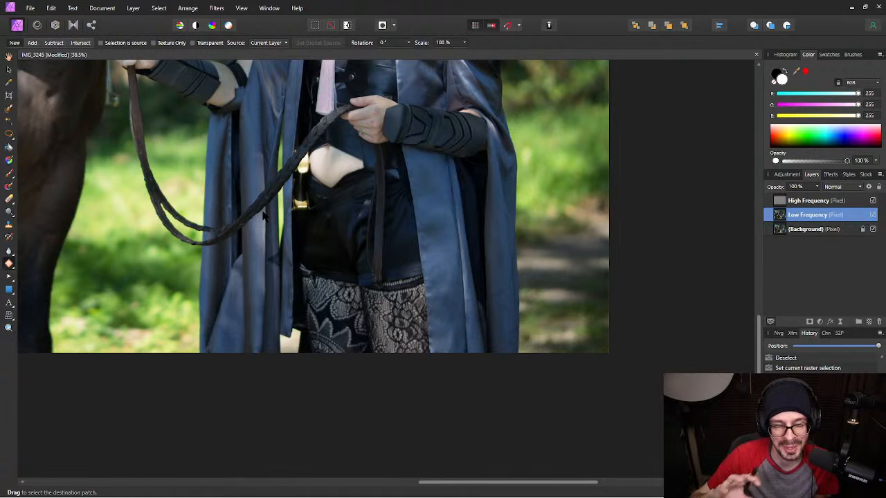
{"action": "scroll", "coordinate": [445, 107], "scroll_direction": "up", "scroll_amount": 2}
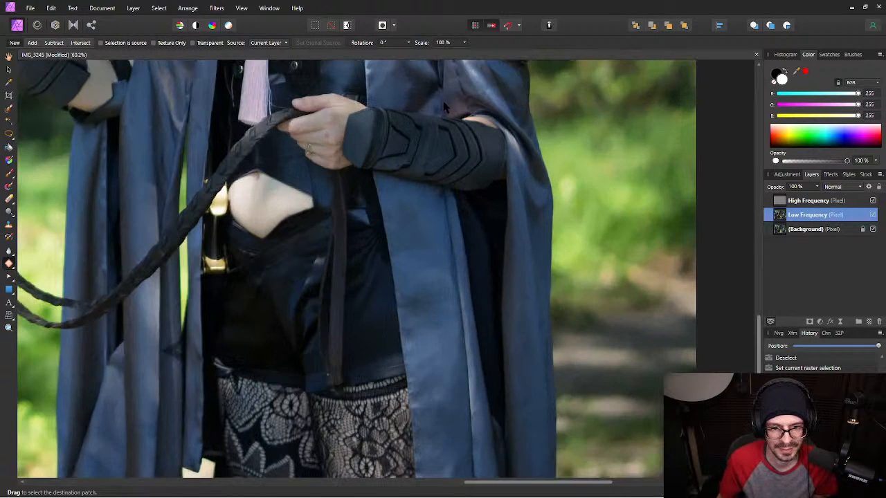
{"action": "scroll", "coordinate": [256, 219], "scroll_direction": "up", "scroll_amount": 8}
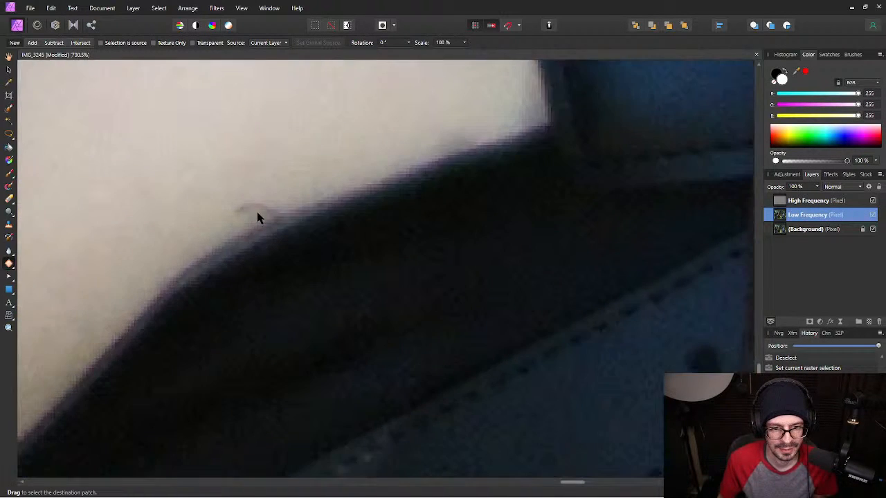
{"action": "left_click_drag", "start_coordinate": [232, 217], "coordinate": [277, 202]}
{"action": "left_click", "coordinate": [338, 90]}
{"action": "key", "text": "ctrl+d"}
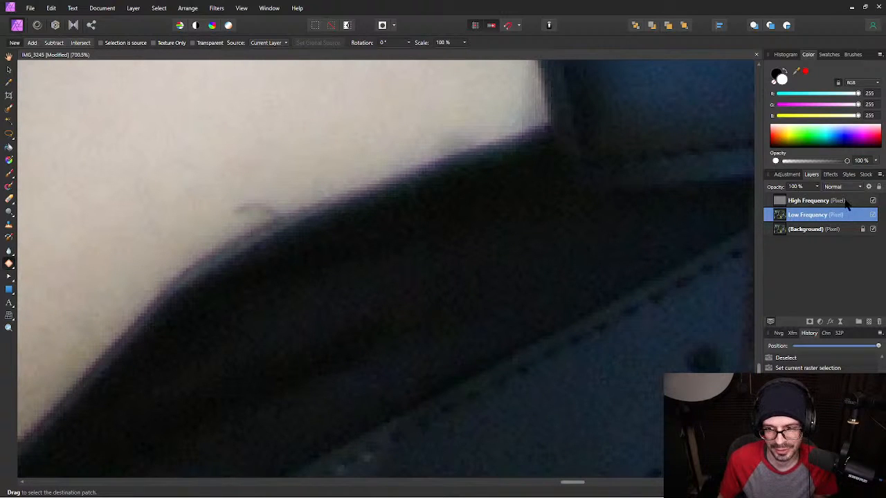
Patch the same mark at the midriff's edge on the High Frequency layer with clean skin texture, and clear the selection.
{"action": "left_click", "coordinate": [847, 202]}
{"action": "mouse_move", "coordinate": [270, 215]}
{"action": "left_mouse_down"}
{"action": "mouse_move", "coordinate": [292, 186]}
{"action": "mouse_move", "coordinate": [282, 187]}
{"action": "left_mouse_up"}
{"action": "left_click", "coordinate": [322, 93]}
{"action": "key", "text": "ctrl+d"}
Examine the chest, collar, brooch and shoulder areas up close for details that still need retouching.
{"action": "scroll", "coordinate": [459, 167], "scroll_direction": "down", "scroll_amount": 10}
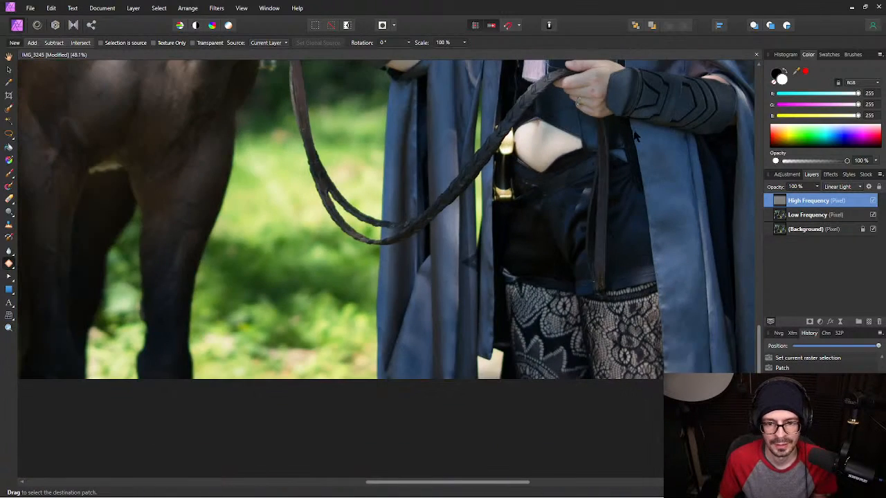
{"action": "left_click_drag", "start_coordinate": [637, 134], "coordinate": [472, 397]}
{"action": "left_click_drag", "start_coordinate": [443, 193], "coordinate": [427, 239]}
{"action": "scroll", "coordinate": [425, 239], "scroll_direction": "up", "scroll_amount": 5}
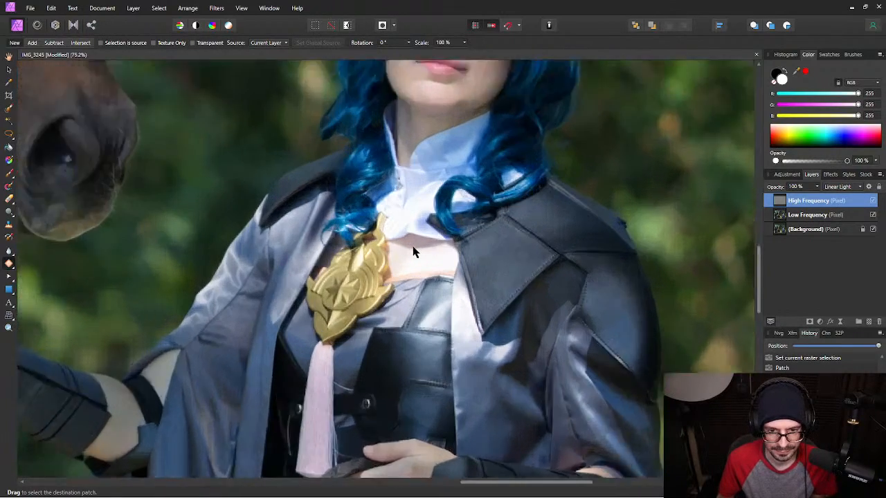
{"action": "scroll", "coordinate": [426, 202], "scroll_direction": "up", "scroll_amount": 1}
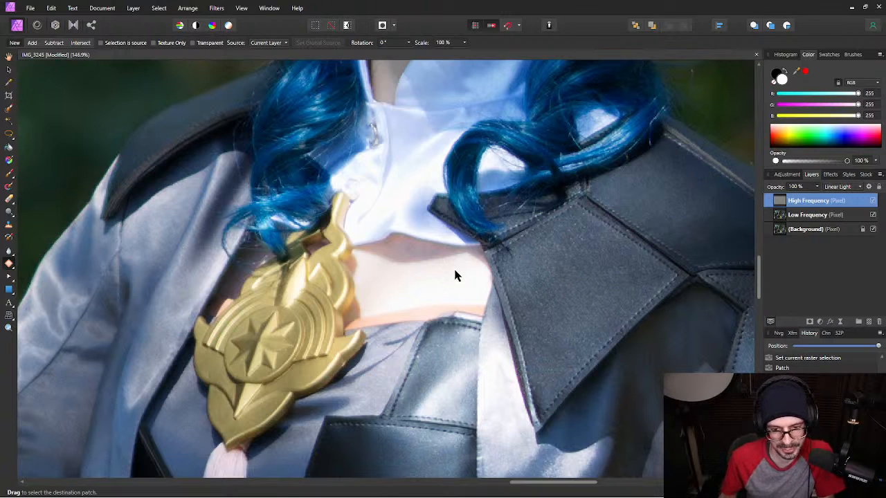
{"action": "left_click_drag", "start_coordinate": [417, 457], "coordinate": [326, 377]}
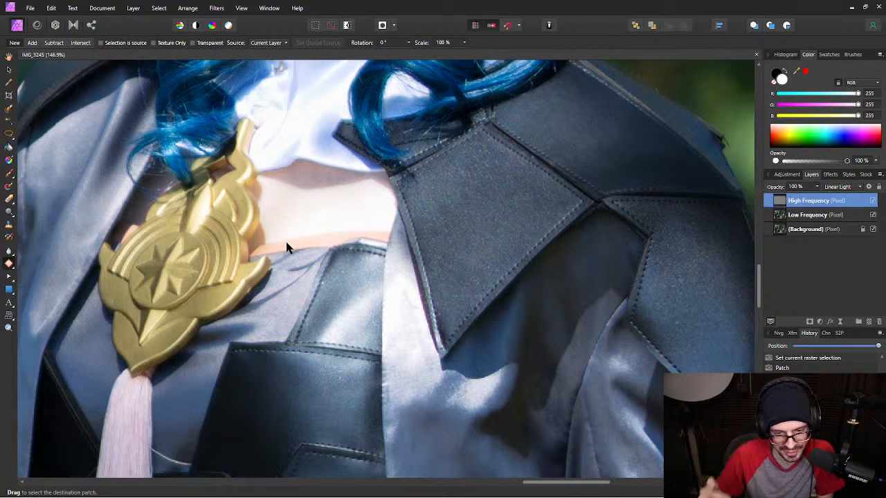
{"action": "scroll", "coordinate": [357, 214], "scroll_direction": "down", "scroll_amount": 3}
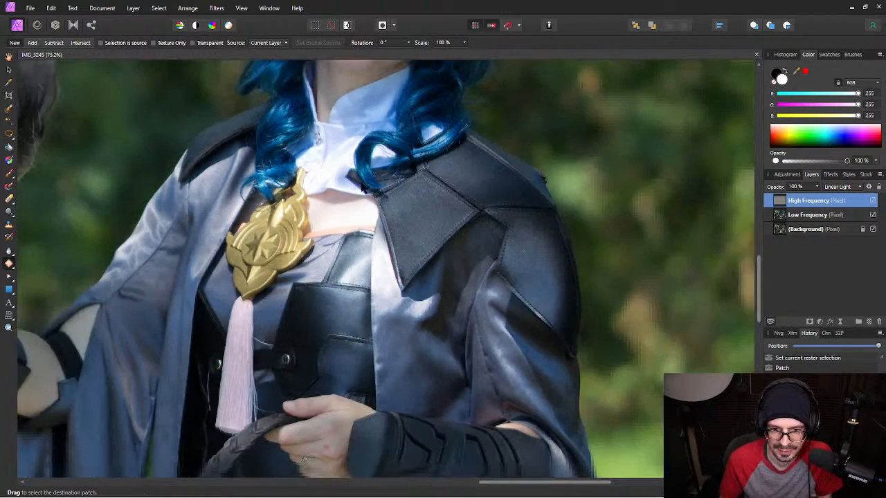
{"action": "key", "text": "space"}
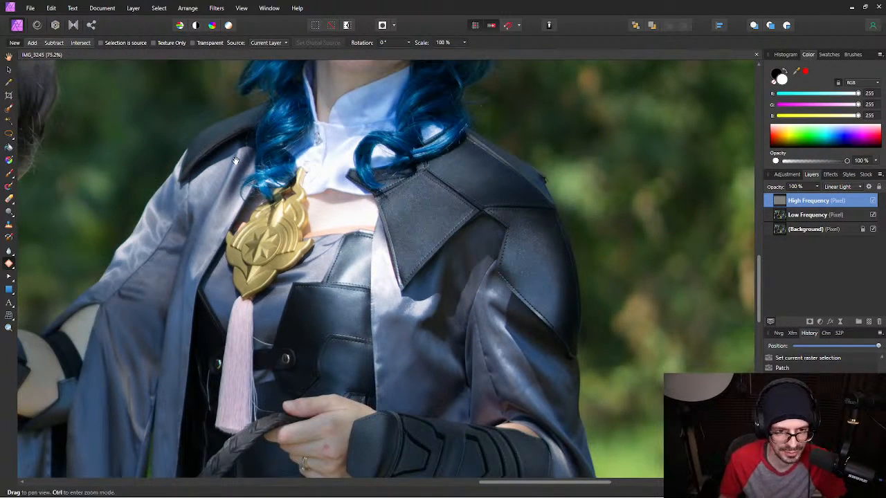
{"action": "left_click_drag", "start_coordinate": [245, 151], "coordinate": [338, 173]}
{"action": "scroll", "coordinate": [339, 163], "scroll_direction": "up", "scroll_amount": 7}
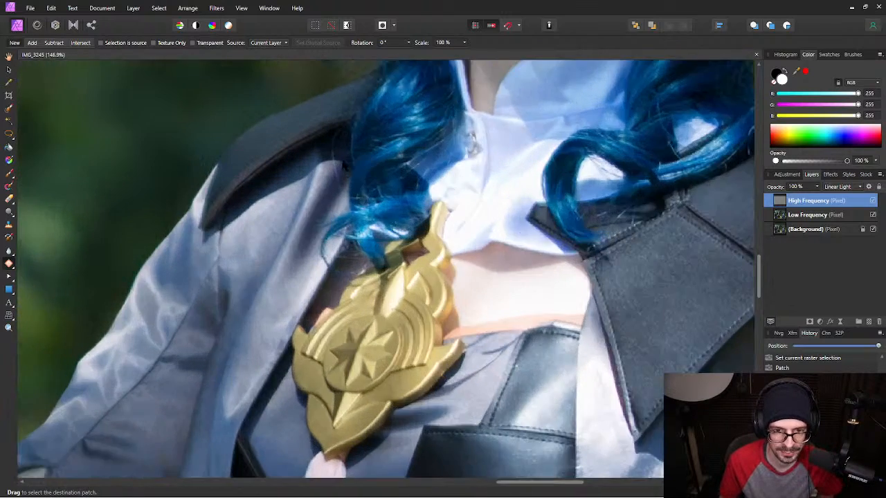
{"action": "scroll", "coordinate": [339, 163], "scroll_direction": "up", "scroll_amount": 2}
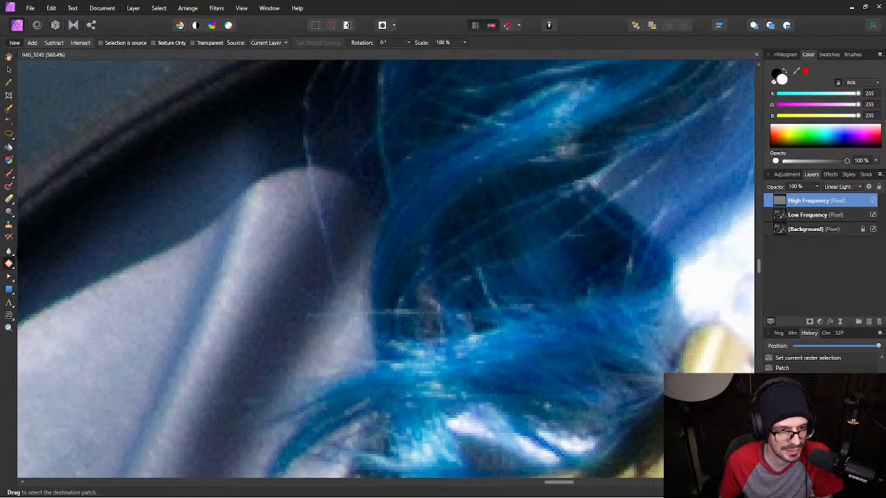
{"action": "left_click", "coordinate": [9, 263]}
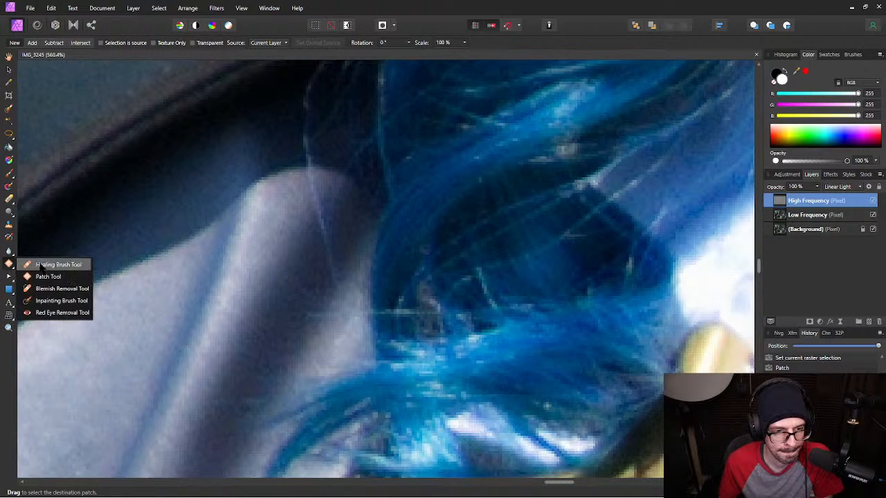
{"action": "left_click", "coordinate": [41, 265]}
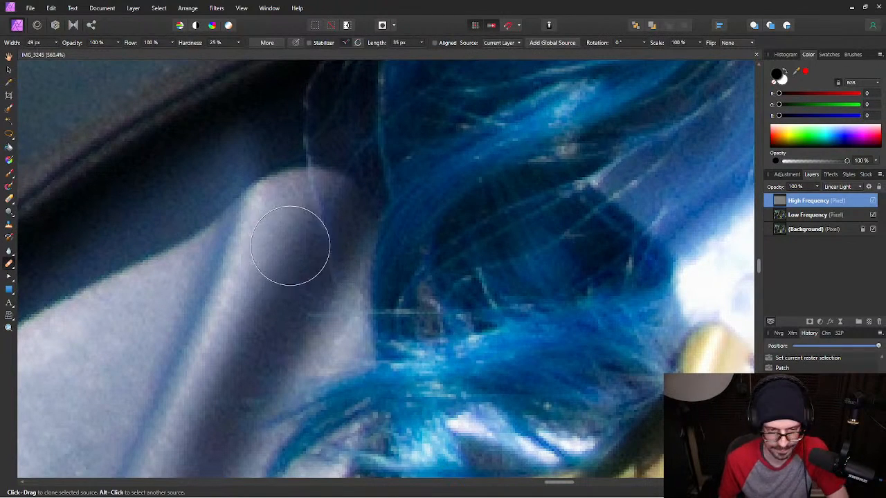
{"action": "key", "text": "bracketleft"}
{"action": "key", "text": "bracketleft"}
{"action": "key", "text": "bracketleft"}
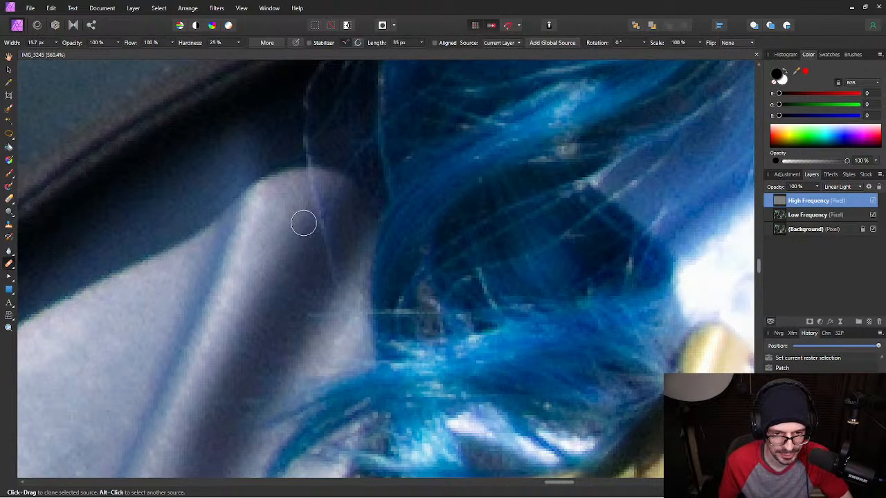
{"action": "key", "text": "bracketleft"}
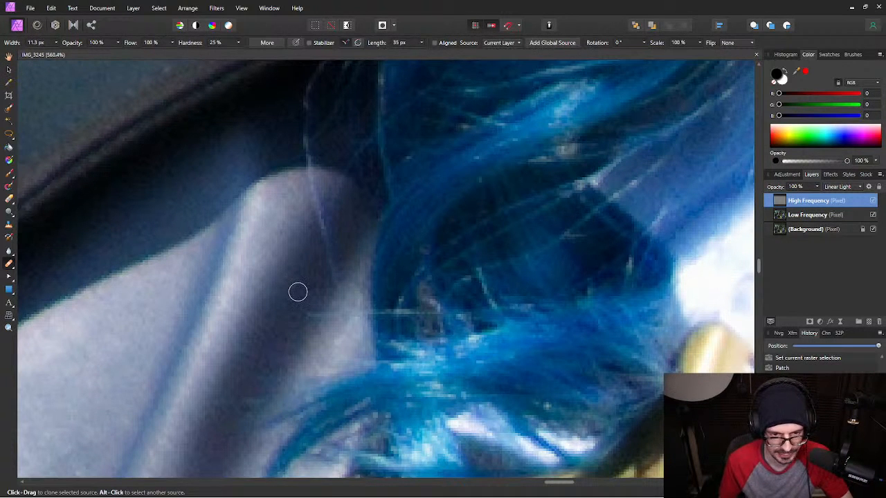
Inpaint the long stray hair crossing the coat fold and collar shadow using the Inpainting Brush at 7.9 px width.
{"action": "right_click", "coordinate": [9, 265]}
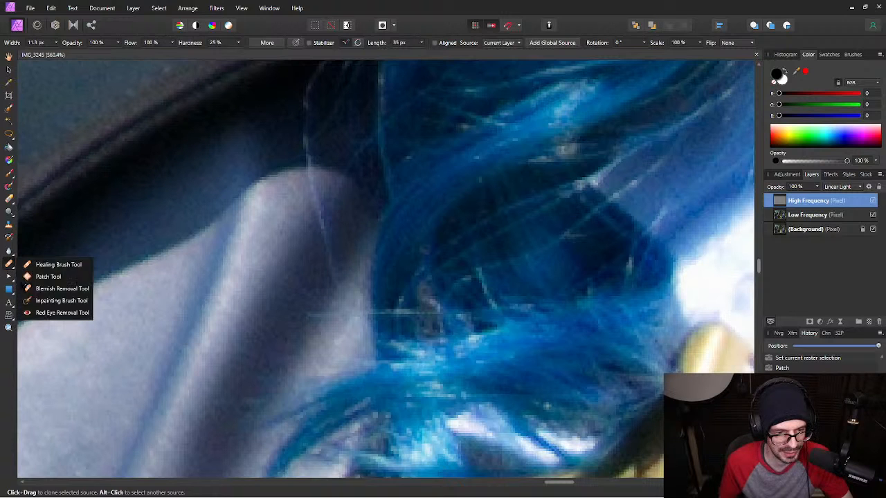
{"action": "left_click", "coordinate": [41, 298]}
{"action": "key", "text": "bracketleft"}
{"action": "key", "text": "bracketleft"}
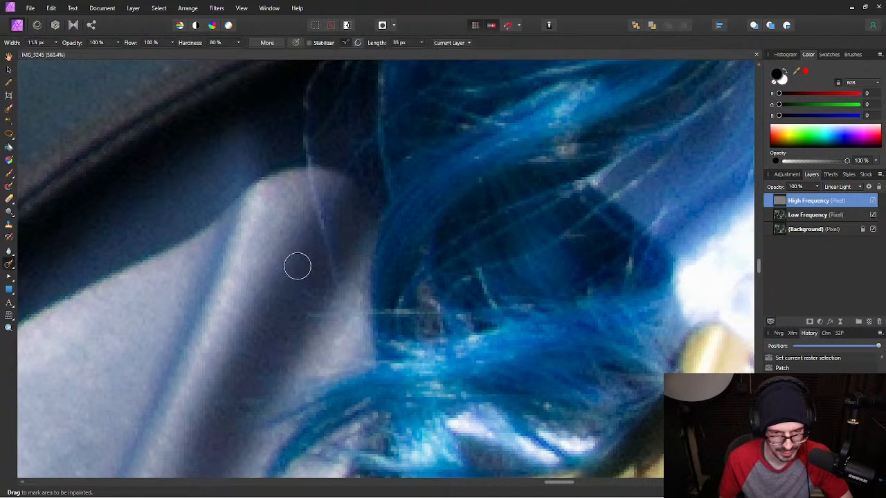
{"action": "key", "text": "bracketright"}
{"action": "left_click_drag", "start_coordinate": [331, 269], "coordinate": [297, 137]}
{"action": "left_click", "coordinate": [309, 92]}
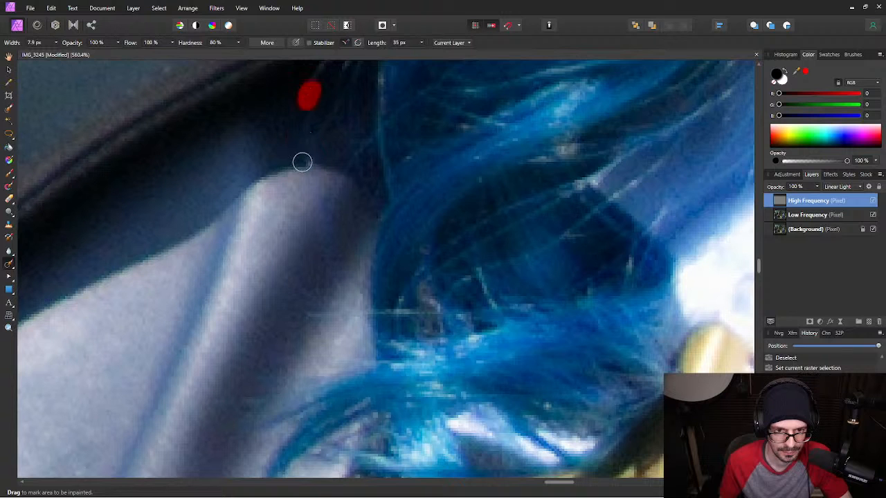
Inpaint the remaining stray hairs in the dark shadow beneath the collar, beside the blue curl.
{"action": "key", "text": "space"}
{"action": "left_click_drag", "start_coordinate": [339, 141], "coordinate": [320, 220]}
{"action": "left_click", "coordinate": [293, 242]}
{"action": "left_click_drag", "start_coordinate": [319, 182], "coordinate": [316, 256]}
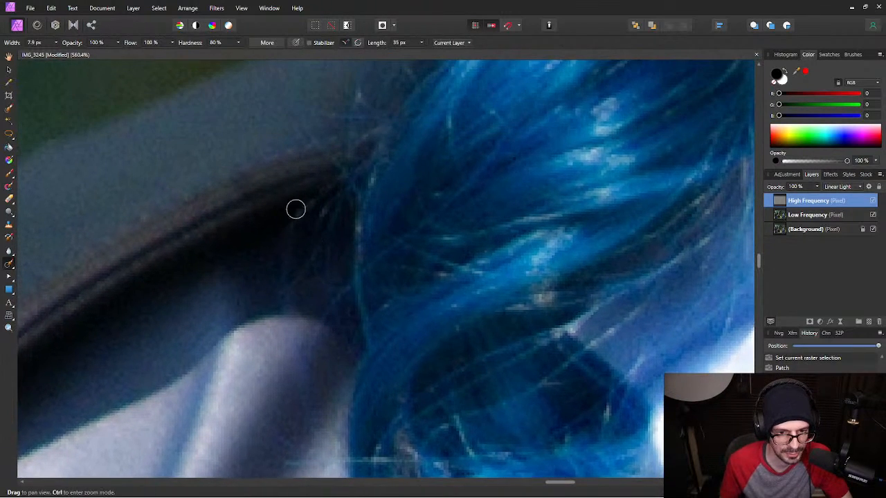
{"action": "left_click_drag", "start_coordinate": [300, 214], "coordinate": [283, 275]}
Inpaint the stray hair sticking out into the background from the curl tip above the shoulder.
{"action": "scroll", "coordinate": [411, 163], "scroll_direction": "down", "scroll_amount": 5}
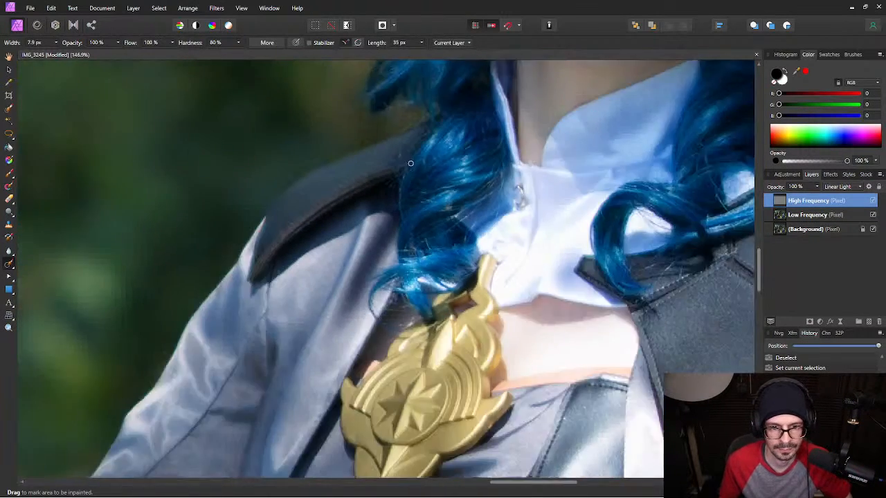
{"action": "scroll", "coordinate": [410, 164], "scroll_direction": "up", "scroll_amount": 2}
{"action": "scroll", "coordinate": [353, 249], "scroll_direction": "up", "scroll_amount": 4}
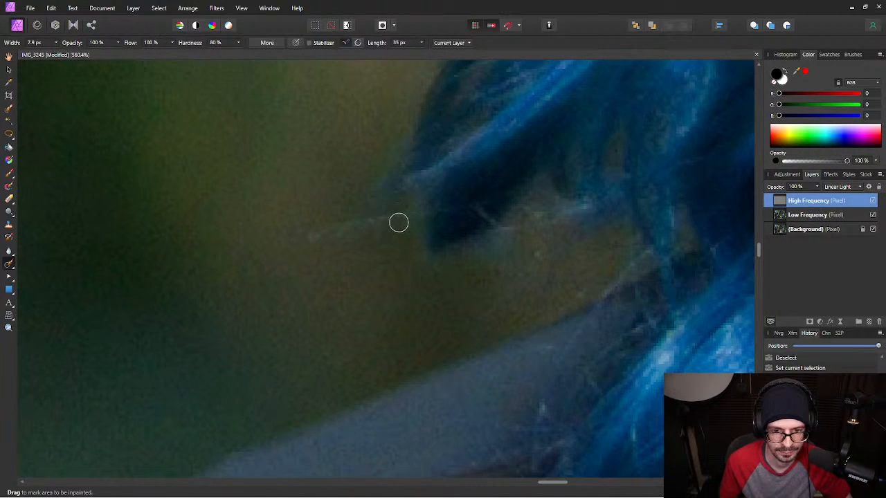
{"action": "mouse_move", "coordinate": [399, 222]}
{"action": "left_mouse_down"}
{"action": "mouse_move", "coordinate": [385, 217]}
{"action": "mouse_move", "coordinate": [297, 242]}
{"action": "left_mouse_up"}
{"action": "scroll", "coordinate": [448, 274], "scroll_direction": "down", "scroll_amount": 4}
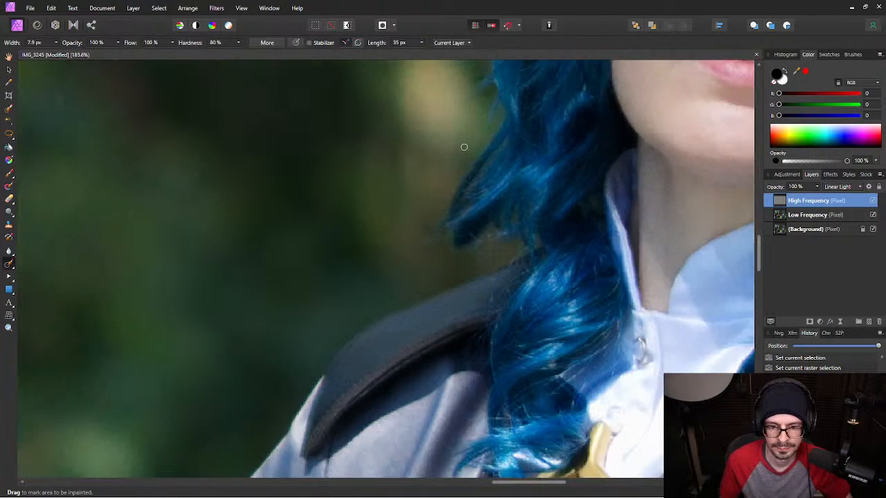
Inpaint the faint stray hair in the dark background beside the outer edge of the blue hair on the image's left side.
{"action": "scroll", "coordinate": [450, 234], "scroll_direction": "down", "scroll_amount": 1}
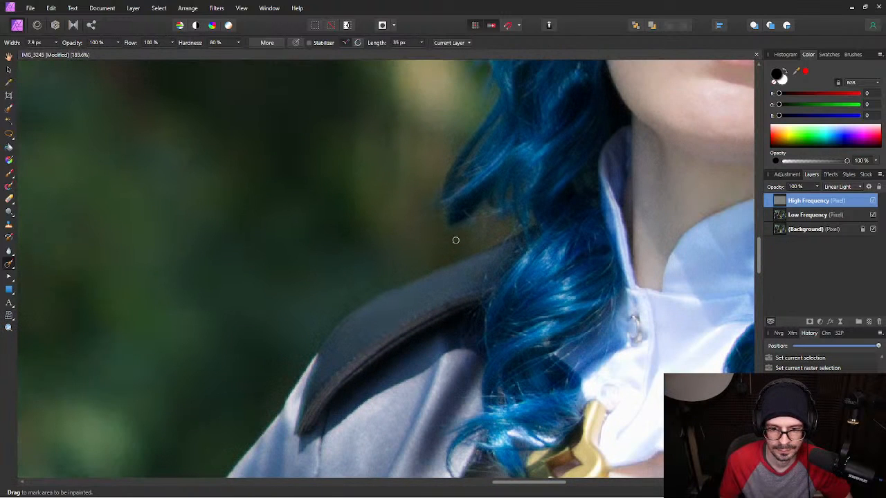
{"action": "scroll", "coordinate": [364, 348], "scroll_direction": "up", "scroll_amount": 8}
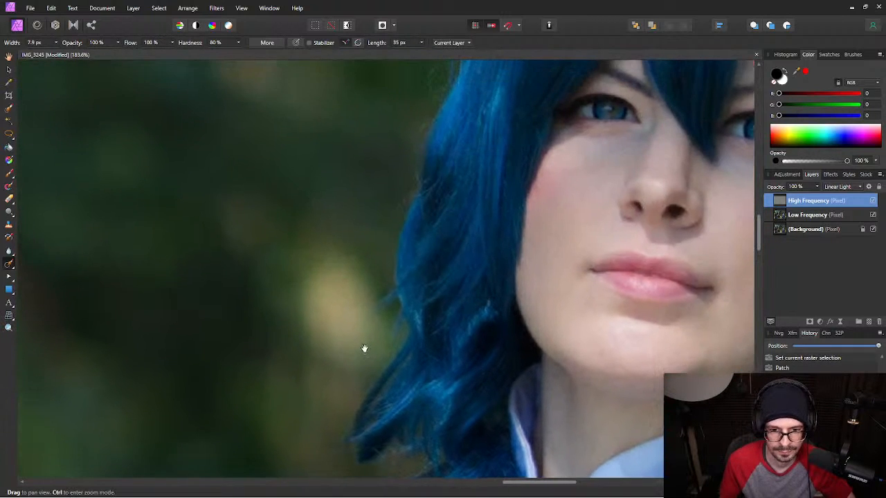
{"action": "scroll", "coordinate": [361, 232], "scroll_direction": "up", "scroll_amount": 3}
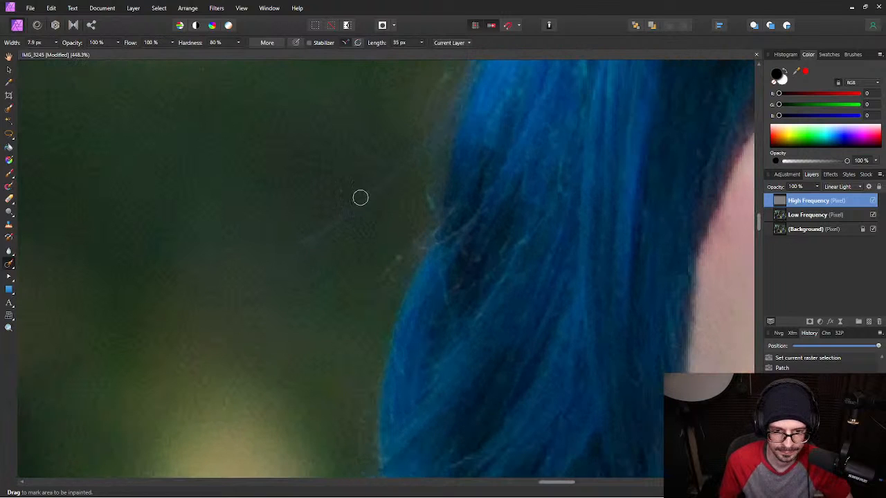
{"action": "left_click_drag", "start_coordinate": [399, 171], "coordinate": [309, 238]}
{"action": "left_click_drag", "start_coordinate": [413, 153], "coordinate": [354, 148]}
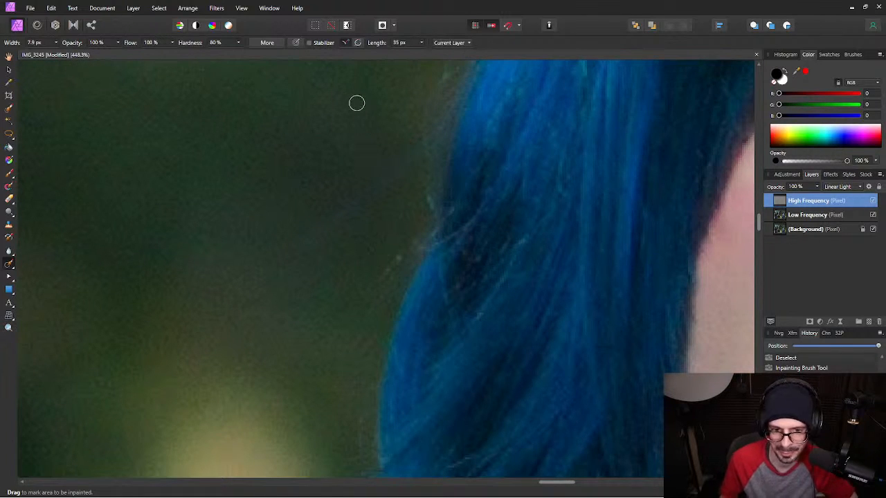
Select both the High Frequency and Low Frequency layers and inpaint the leftover bluish streaks in the background at 21.1 px width.
{"action": "key", "text": "space"}
{"action": "left_click_drag", "start_coordinate": [404, 132], "coordinate": [414, 195]}
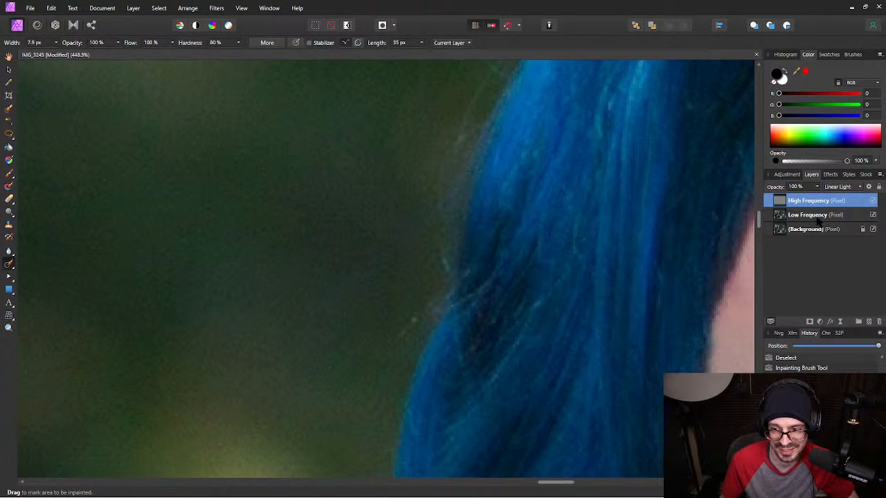
{"action": "left_click", "coordinate": [838, 215], "text": "shift"}
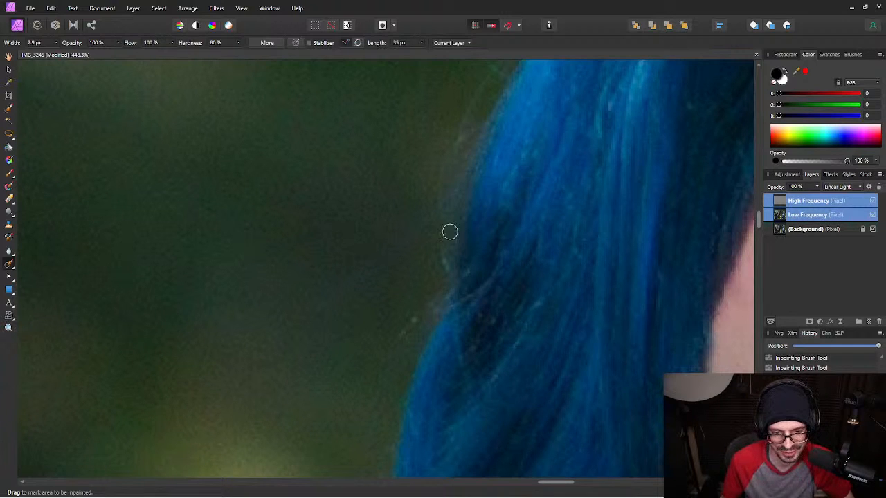
{"action": "key", "text": "bracketright"}
{"action": "key", "text": "bracketright"}
{"action": "key", "text": "bracketright"}
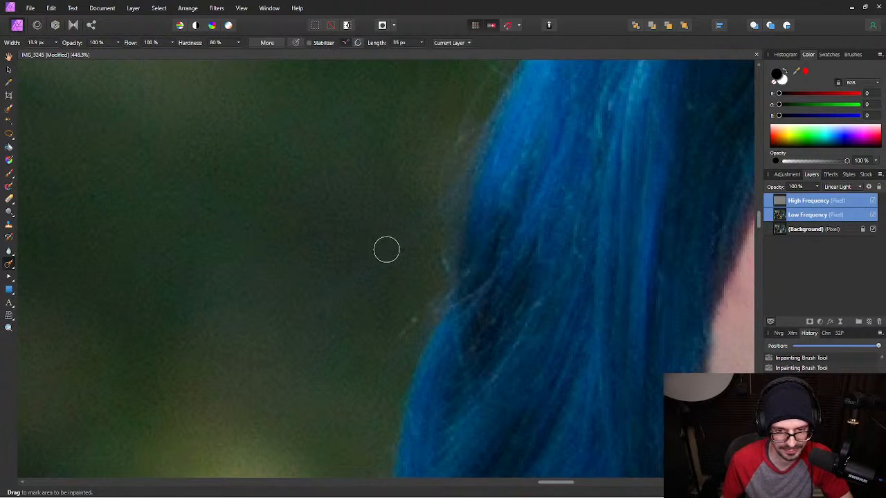
{"action": "left_click_drag", "start_coordinate": [400, 241], "coordinate": [330, 292]}
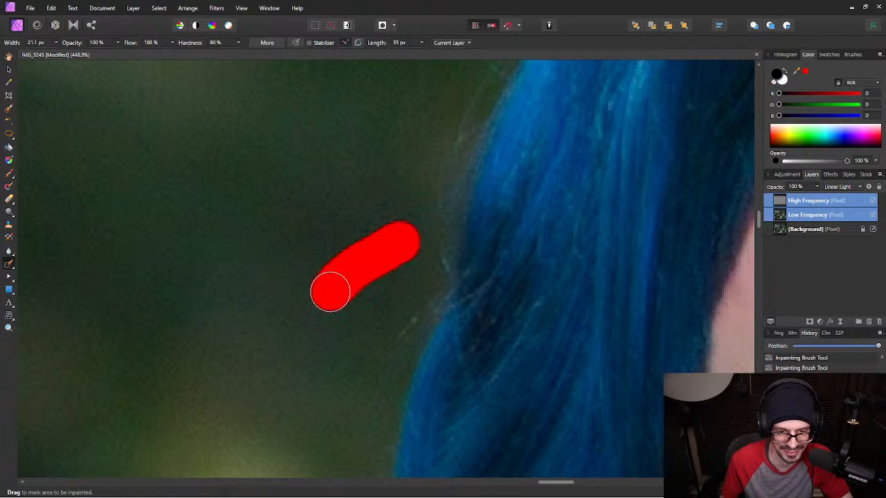
{"action": "mouse_move", "coordinate": [412, 223]}
{"action": "left_mouse_down"}
{"action": "mouse_move", "coordinate": [399, 191]}
{"action": "mouse_move", "coordinate": [370, 247]}
{"action": "mouse_move", "coordinate": [350, 362]}
{"action": "left_mouse_up"}
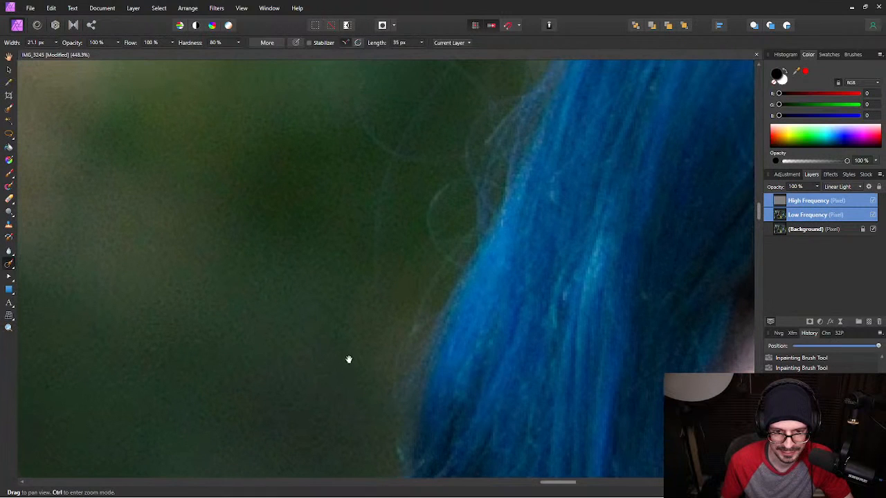
{"action": "mouse_move", "coordinate": [383, 185]}
{"action": "left_mouse_down"}
{"action": "mouse_move", "coordinate": [371, 241]}
{"action": "mouse_move", "coordinate": [358, 253]}
{"action": "left_mouse_up"}
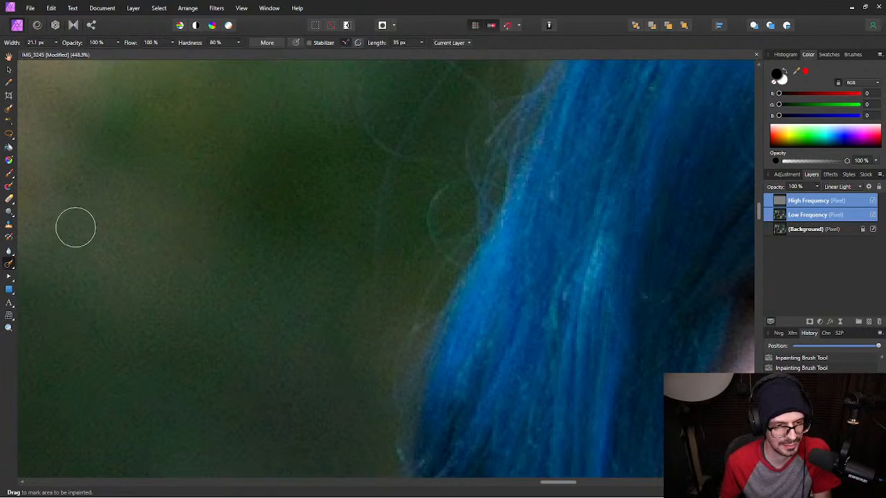
Switch to the Healing Brush at 23.4 px width and heal the thin stray hair in the background beside the blue hair.
{"action": "left_click", "coordinate": [8, 265]}
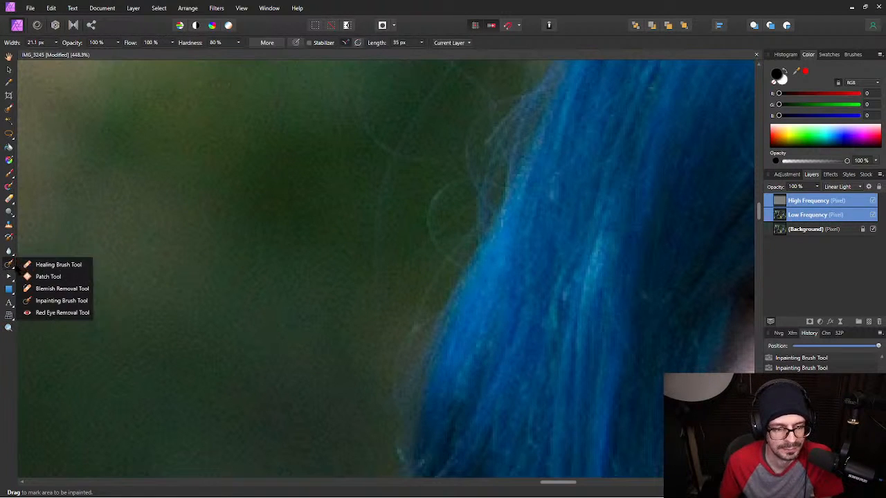
{"action": "left_click", "coordinate": [27, 265]}
{"action": "key", "text": "bracketright"}
{"action": "key", "text": "bracketright"}
{"action": "key", "text": "bracketright"}
{"action": "key", "text": "bracketright"}
{"action": "key", "text": "bracketright"}
{"action": "key", "text": "bracketright"}
{"action": "key", "text": "bracketright"}
{"action": "key", "text": "bracketright"}
{"action": "key", "text": "bracketright"}
{"action": "key", "text": "bracketright"}
{"action": "key", "text": "bracketright"}
{"action": "key", "text": "bracketright"}
{"action": "key", "text": "bracketright"}
{"action": "key", "text": "bracketright"}
{"action": "key", "text": "bracketright"}
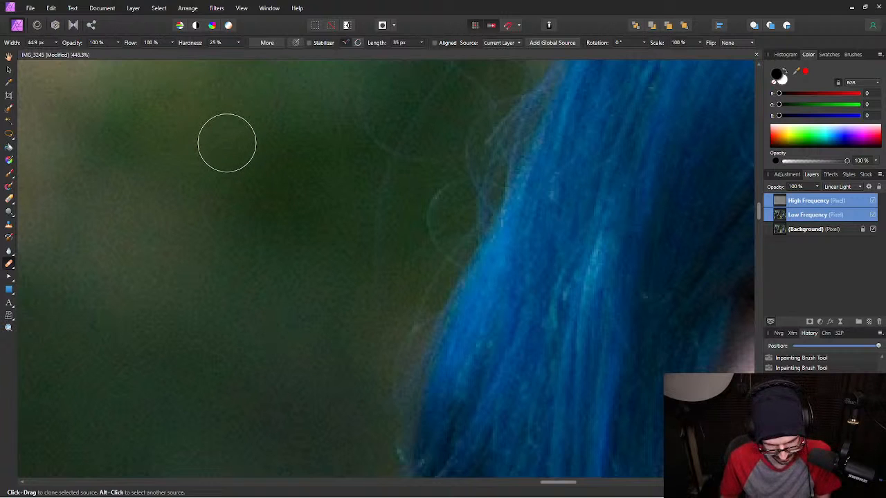
{"action": "key", "text": "bracketleft"}
{"action": "key", "text": "bracketleft"}
{"action": "key", "text": "bracketleft"}
{"action": "key", "text": "bracketleft"}
{"action": "key", "text": "bracketleft"}
{"action": "key", "text": "bracketleft"}
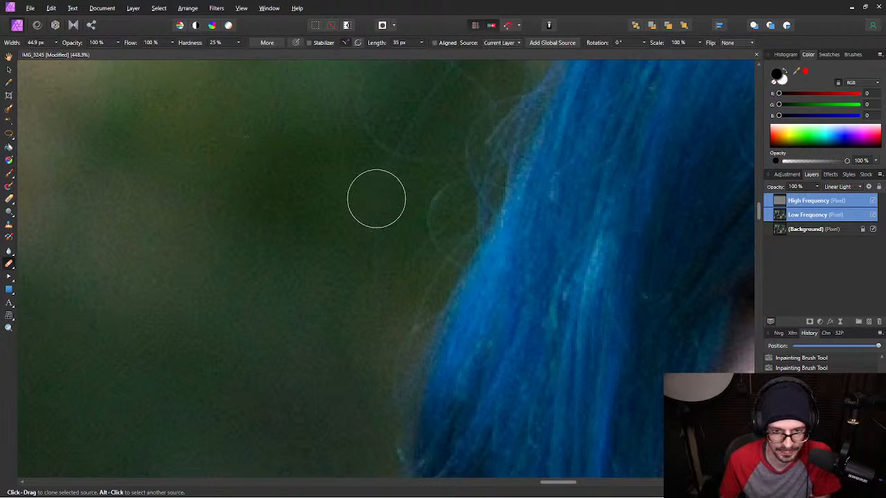
{"action": "key", "text": "bracketleft"}
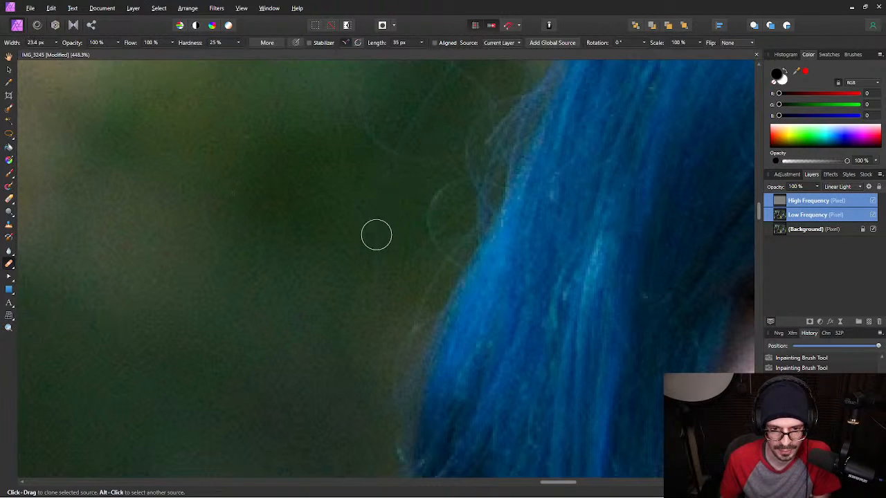
Heal the looping flyaways and the thin diagonal hair outside the upper left edge of the blue hair.
{"action": "mouse_move", "coordinate": [307, 178]}
{"action": "left_mouse_down"}
{"action": "mouse_move", "coordinate": [265, 254]}
{"action": "mouse_move", "coordinate": [243, 326]}
{"action": "left_mouse_up"}
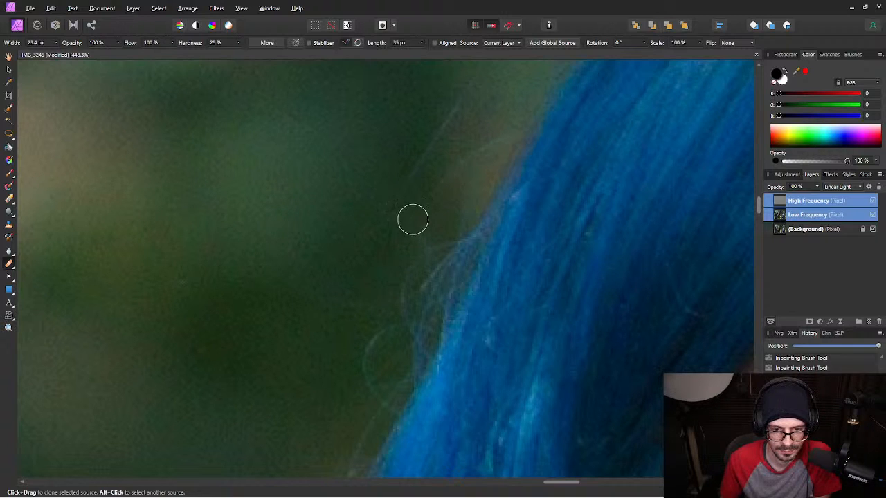
{"action": "mouse_move", "coordinate": [378, 331]}
{"action": "left_mouse_down"}
{"action": "mouse_move", "coordinate": [363, 352]}
{"action": "mouse_move", "coordinate": [370, 394]}
{"action": "left_mouse_up"}
{"action": "mouse_move", "coordinate": [392, 332]}
{"action": "left_mouse_down"}
{"action": "mouse_move", "coordinate": [380, 274]}
{"action": "mouse_move", "coordinate": [393, 259]}
{"action": "left_mouse_up"}
{"action": "left_click_drag", "start_coordinate": [409, 259], "coordinate": [421, 246]}
{"action": "left_click_drag", "start_coordinate": [403, 197], "coordinate": [452, 113]}
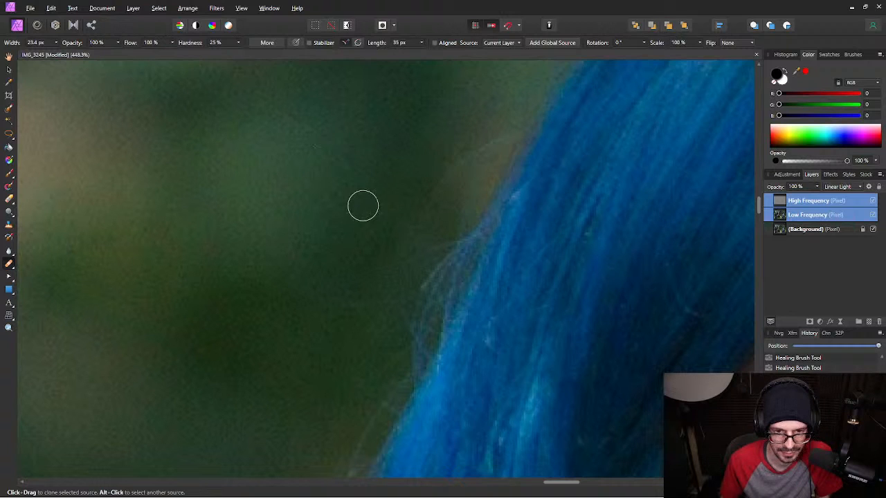
Heal the long arched flyaways beside the right side of the crown with the Healing Brush at 14.4 px width.
{"action": "scroll", "coordinate": [408, 157], "scroll_direction": "right", "scroll_amount": 2}
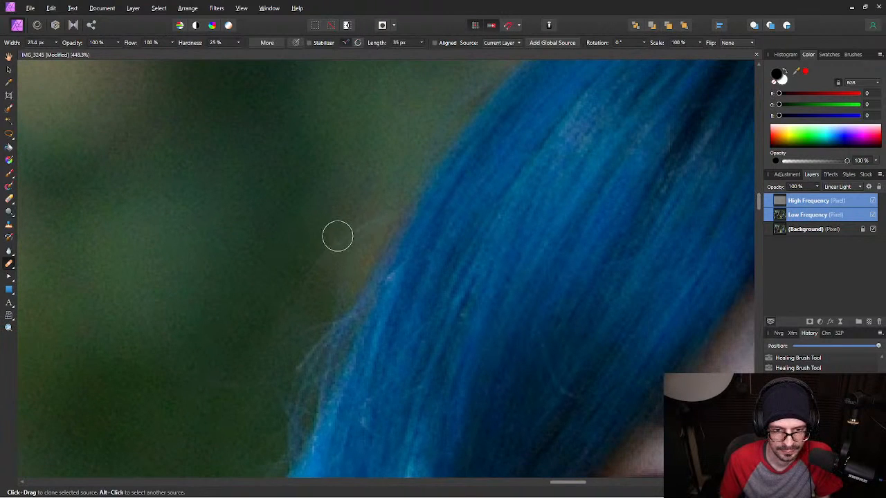
{"action": "left_click_drag", "start_coordinate": [374, 152], "coordinate": [227, 390]}
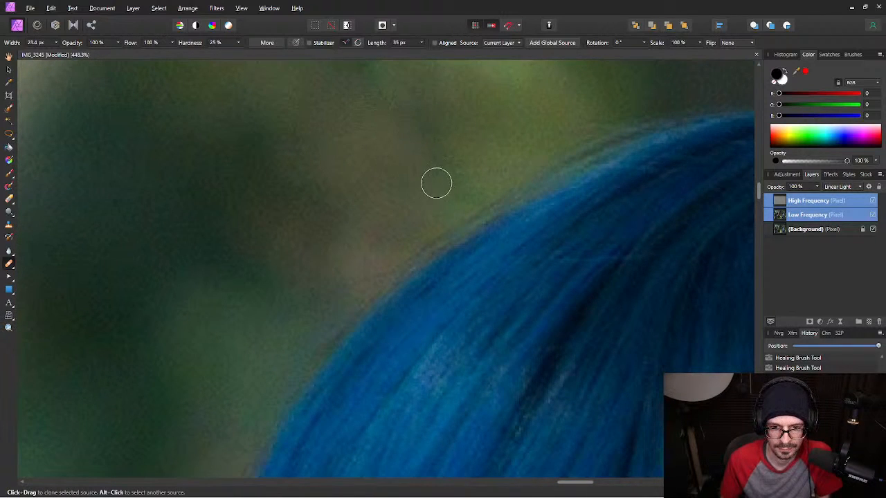
{"action": "key", "text": "space"}
{"action": "mouse_move", "coordinate": [510, 137]}
{"action": "left_mouse_down"}
{"action": "mouse_move", "coordinate": [231, 257]}
{"action": "mouse_move", "coordinate": [187, 209]}
{"action": "left_mouse_up"}
{"action": "left_click_drag", "start_coordinate": [451, 164], "coordinate": [206, 177]}
{"action": "left_click_drag", "start_coordinate": [430, 184], "coordinate": [275, 142]}
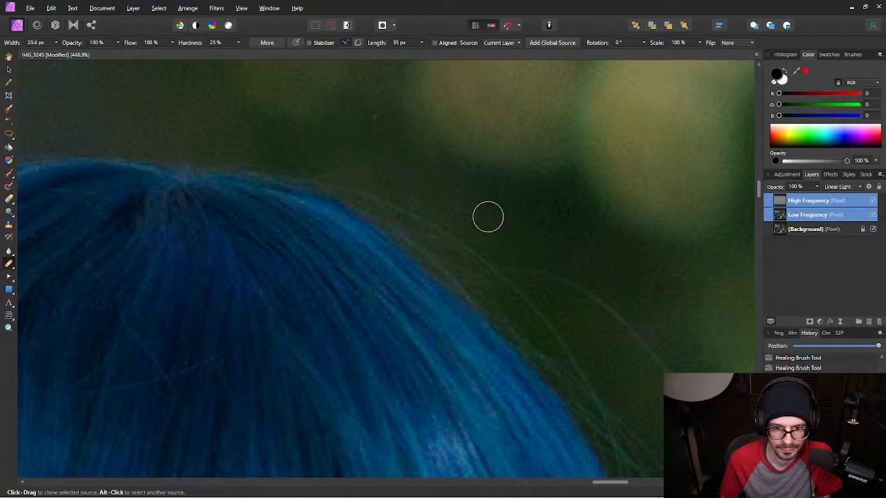
{"action": "left_click_drag", "start_coordinate": [538, 239], "coordinate": [243, 52]}
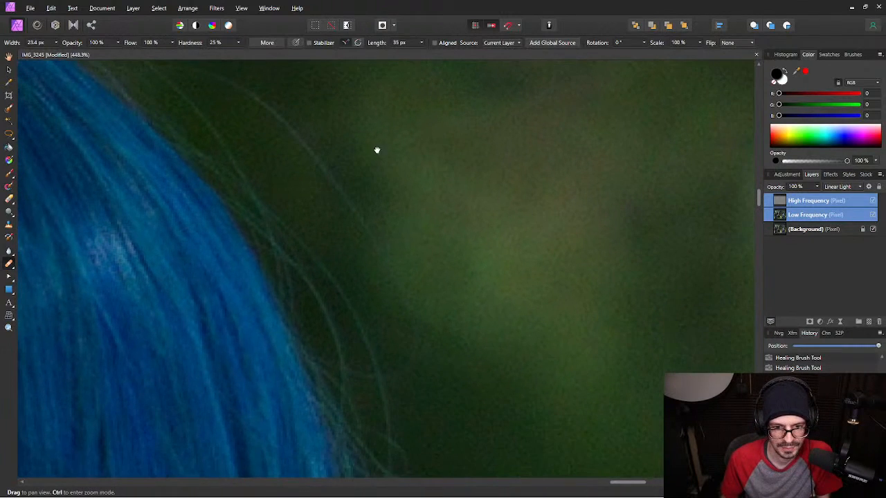
{"action": "left_click_drag", "start_coordinate": [377, 150], "coordinate": [510, 270]}
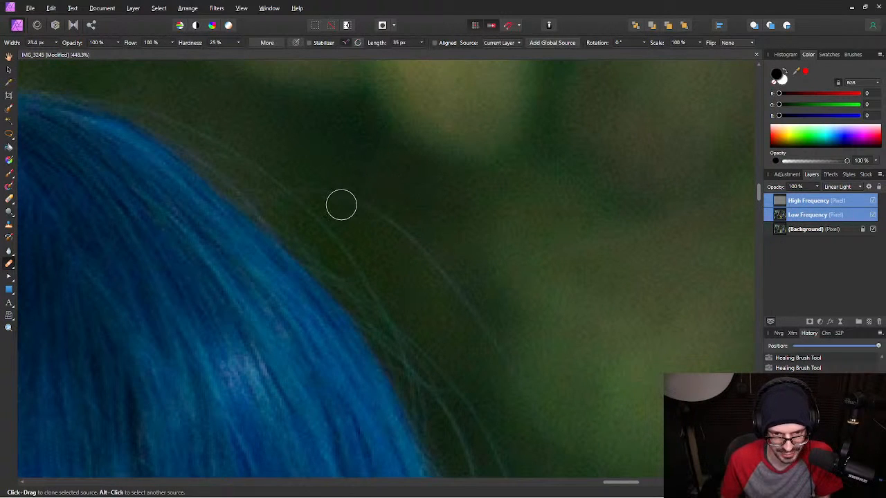
{"action": "key", "text": "bracketleft"}
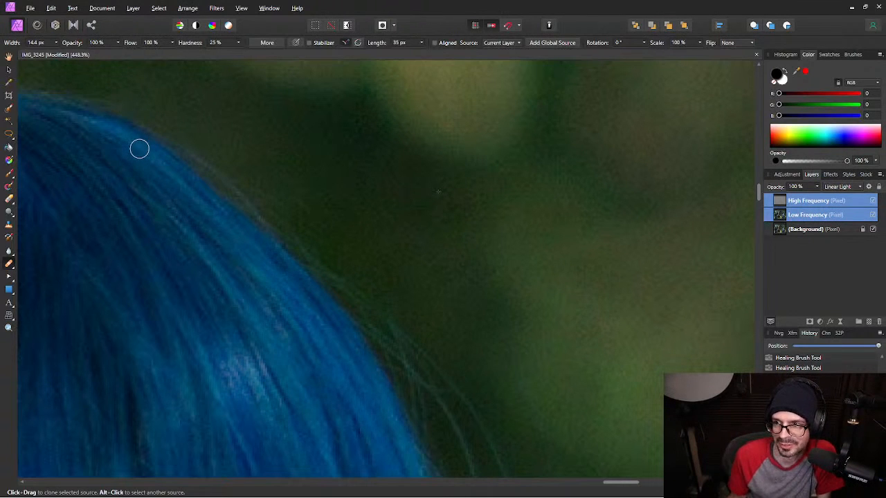
Heal the long flyaways hanging into the dark background below the crown, along the right side of the blue hair.
{"action": "left_click_drag", "start_coordinate": [419, 297], "coordinate": [345, 216]}
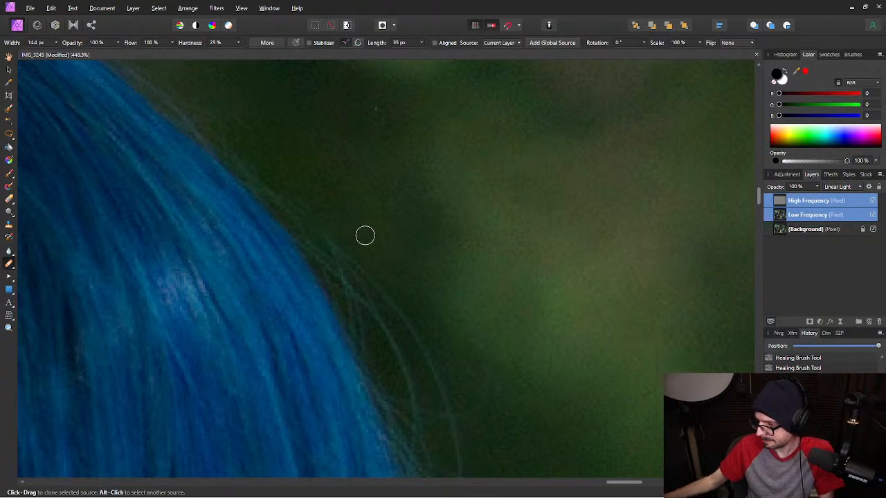
{"action": "scroll", "coordinate": [473, 355], "scroll_direction": "up", "scroll_amount": 2}
{"action": "mouse_move", "coordinate": [536, 434]}
{"action": "left_mouse_down"}
{"action": "mouse_move", "coordinate": [472, 178]}
{"action": "mouse_move", "coordinate": [425, 373]}
{"action": "left_mouse_up"}
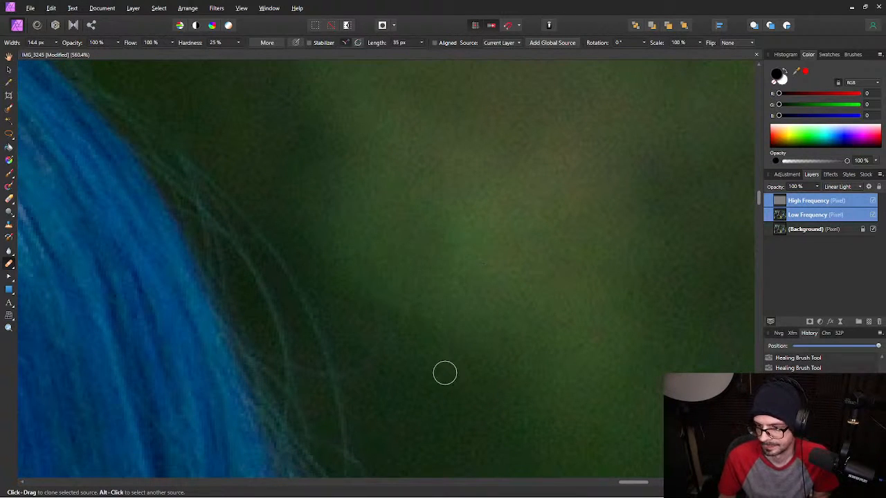
{"action": "left_click_drag", "start_coordinate": [429, 407], "coordinate": [420, 224]}
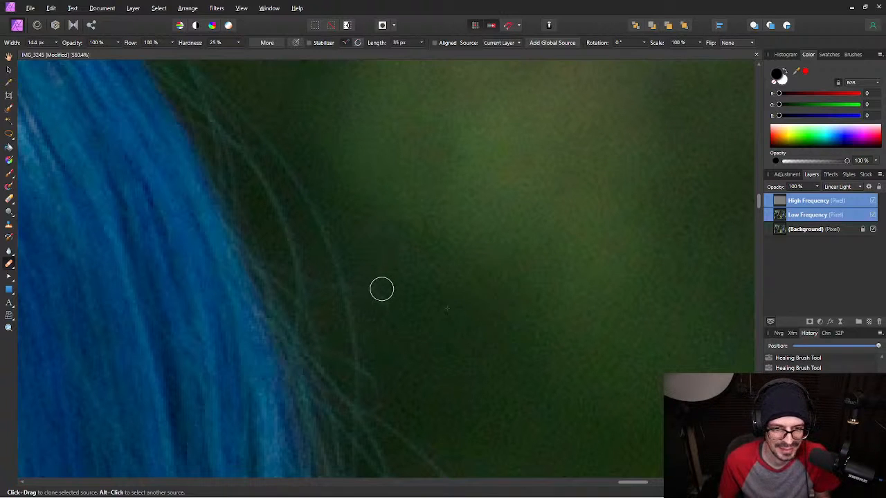
{"action": "mouse_move", "coordinate": [553, 432]}
{"action": "left_mouse_down"}
{"action": "mouse_move", "coordinate": [478, 142]}
{"action": "mouse_move", "coordinate": [439, 277]}
{"action": "mouse_move", "coordinate": [516, 369]}
{"action": "mouse_move", "coordinate": [353, 113]}
{"action": "mouse_move", "coordinate": [402, 193]}
{"action": "mouse_move", "coordinate": [431, 367]}
{"action": "mouse_move", "coordinate": [519, 231]}
{"action": "mouse_move", "coordinate": [457, 231]}
{"action": "left_mouse_up"}
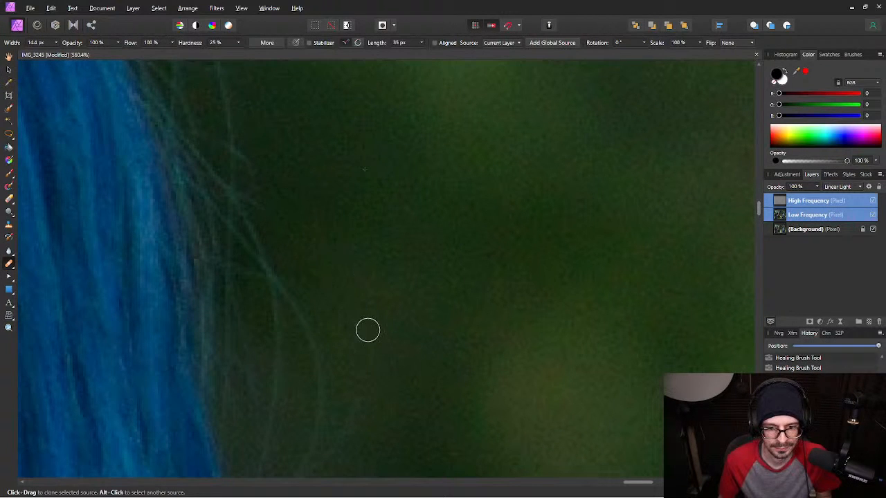
{"action": "left_click_drag", "start_coordinate": [392, 328], "coordinate": [406, 197]}
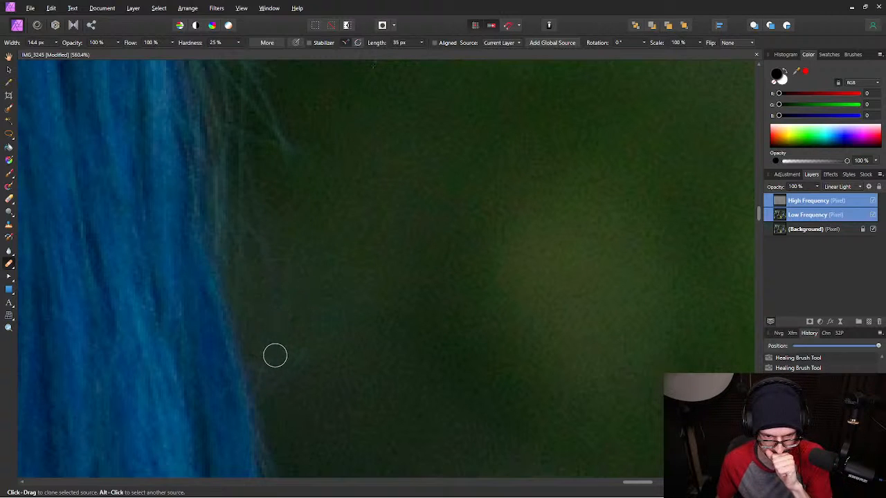
{"action": "mouse_move", "coordinate": [289, 162]}
{"action": "left_mouse_down"}
{"action": "mouse_move", "coordinate": [283, 109]}
{"action": "mouse_move", "coordinate": [275, 101]}
{"action": "mouse_move", "coordinate": [275, 126]}
{"action": "mouse_move", "coordinate": [247, 100]}
{"action": "left_mouse_up"}
Heal the remaining long curved hair and the protruding wispy tips along the right edge of the blue hair.
{"action": "key", "text": "space"}
{"action": "left_click_drag", "start_coordinate": [351, 117], "coordinate": [388, 348]}
{"action": "left_click_drag", "start_coordinate": [336, 156], "coordinate": [312, 260]}
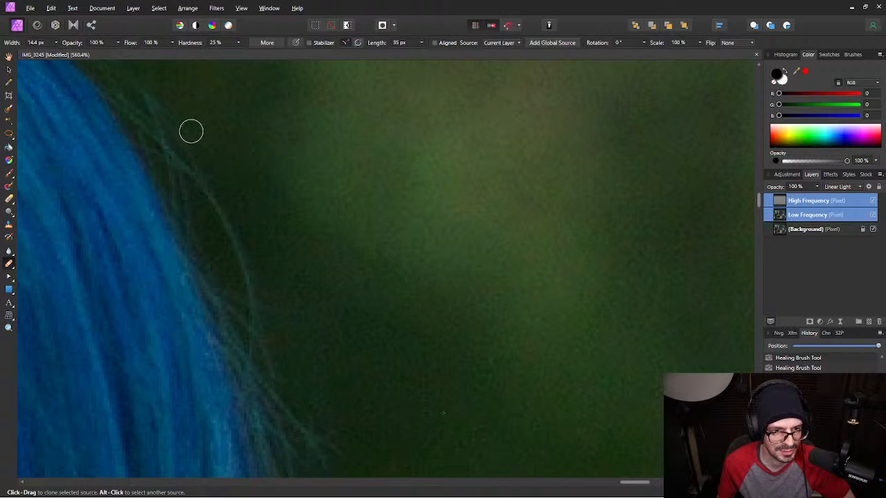
{"action": "left_click_drag", "start_coordinate": [153, 95], "coordinate": [162, 120]}
{"action": "mouse_move", "coordinate": [190, 165]}
{"action": "left_mouse_down"}
{"action": "mouse_move", "coordinate": [245, 254]}
{"action": "mouse_move", "coordinate": [254, 305]}
{"action": "left_mouse_up"}
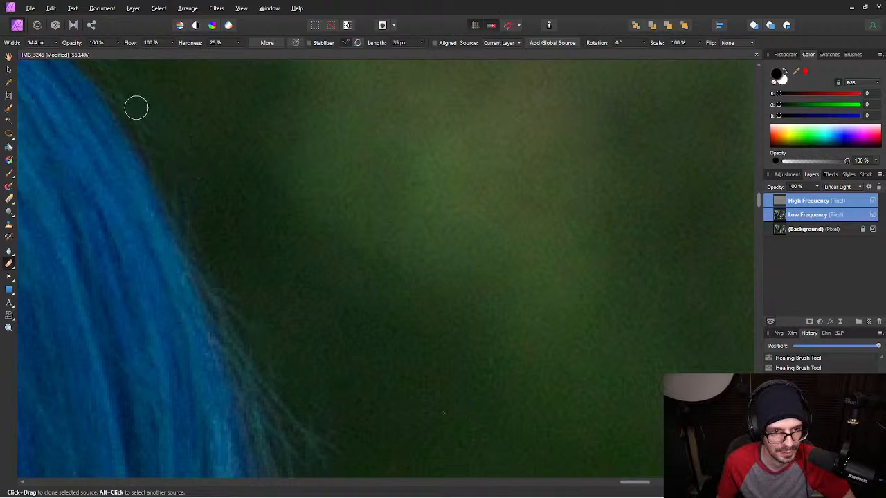
{"action": "mouse_move", "coordinate": [301, 329]}
{"action": "left_mouse_down"}
{"action": "mouse_move", "coordinate": [289, 229]}
{"action": "mouse_move", "coordinate": [186, 128]}
{"action": "left_mouse_up"}
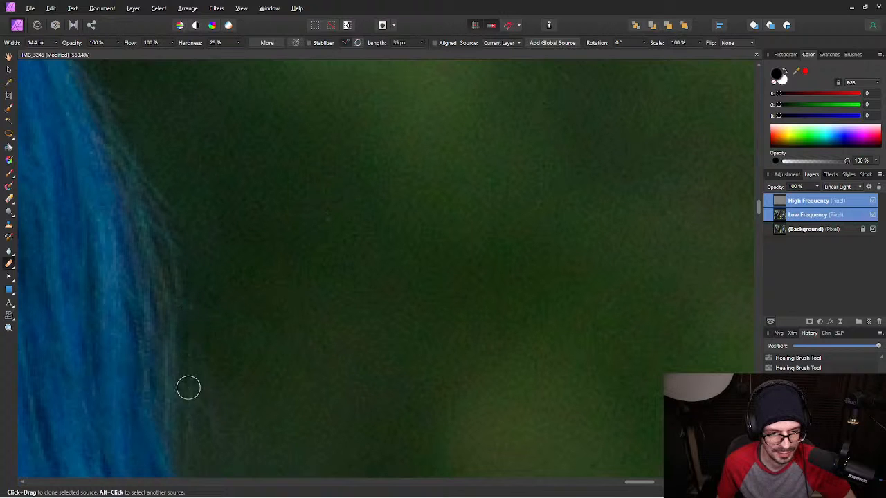
{"action": "left_click_drag", "start_coordinate": [255, 424], "coordinate": [249, 242]}
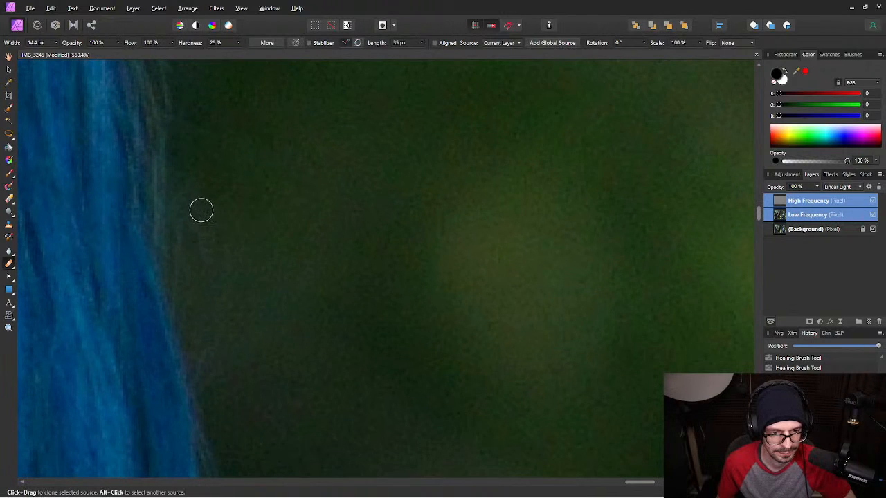
Heal the thin curved hairs and the straight diagonal hair sticking out around the lower curl on the image's right side.
{"action": "left_click_drag", "start_coordinate": [332, 362], "coordinate": [306, 124]}
{"action": "left_click_drag", "start_coordinate": [334, 328], "coordinate": [340, 277]}
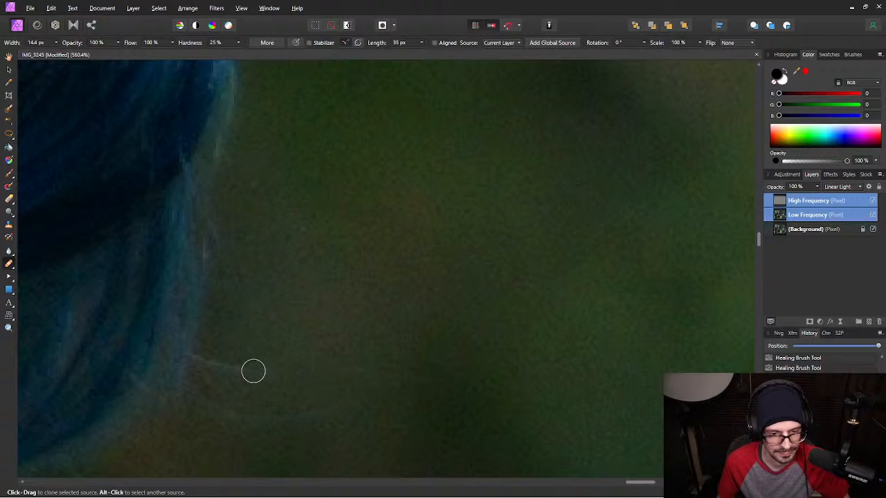
{"action": "left_click_drag", "start_coordinate": [202, 358], "coordinate": [260, 378]}
{"action": "key", "text": "space"}
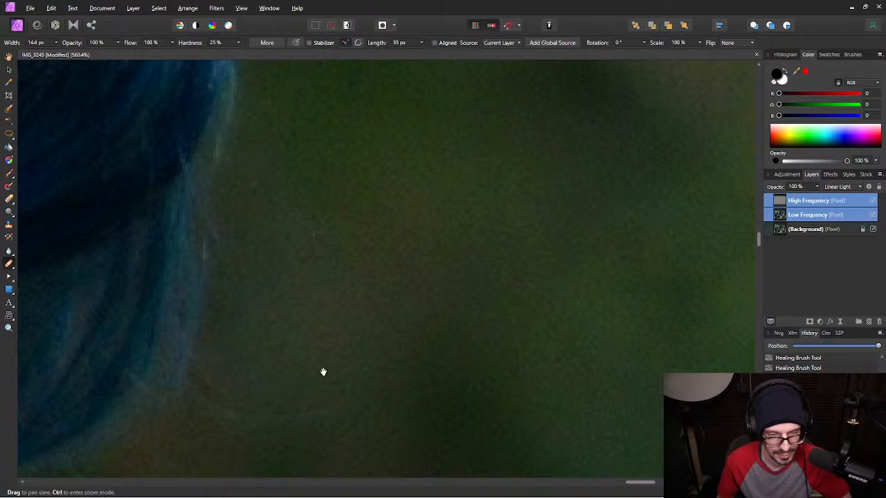
{"action": "left_click_drag", "start_coordinate": [306, 359], "coordinate": [270, 183]}
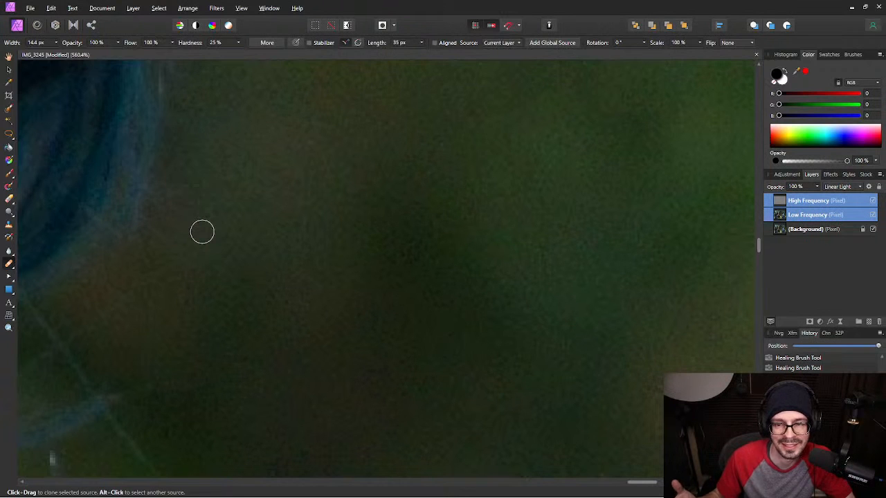
{"action": "left_click_drag", "start_coordinate": [198, 302], "coordinate": [419, 262]}
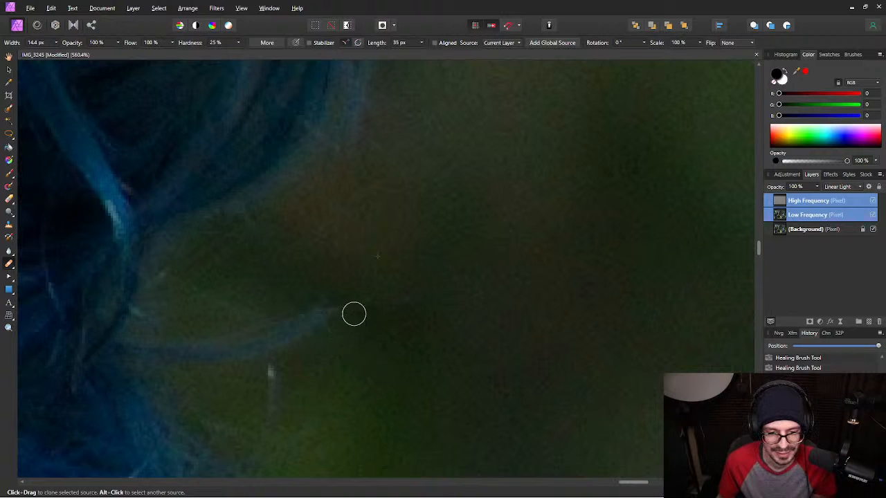
Heal the small light vertical mark in the dark green background beside the lower blue curl, above the collar.
{"action": "left_click_drag", "start_coordinate": [341, 380], "coordinate": [389, 264]}
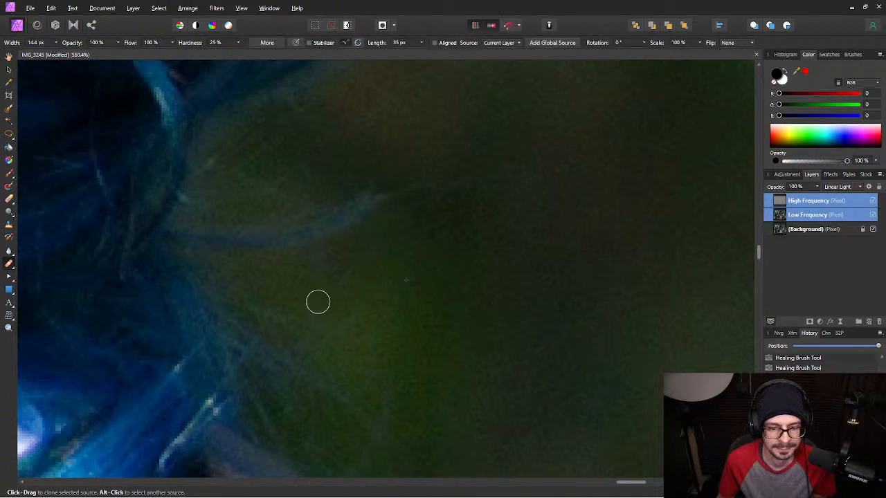
{"action": "left_click_drag", "start_coordinate": [554, 406], "coordinate": [412, 200]}
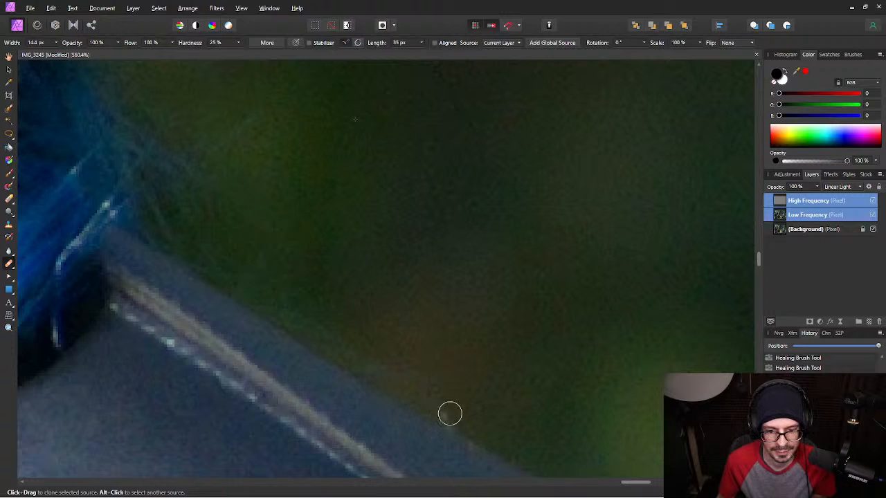
{"action": "key", "text": "space"}
{"action": "left_click_drag", "start_coordinate": [200, 145], "coordinate": [459, 132]}
Heal the loose dark thread sticking out from the coat's shoulder seam, using the nearby green background as the source.
{"action": "left_click_drag", "start_coordinate": [555, 401], "coordinate": [456, 278]}
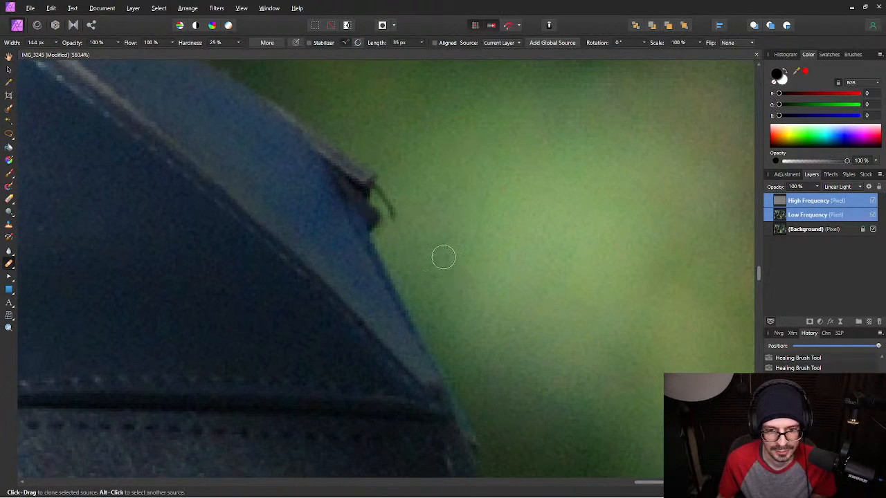
{"action": "left_click", "coordinate": [445, 157], "text": "alt"}
{"action": "mouse_move", "coordinate": [393, 199]}
{"action": "left_mouse_down"}
{"action": "mouse_move", "coordinate": [384, 192]}
{"action": "mouse_move", "coordinate": [395, 214]}
{"action": "left_mouse_up"}
{"action": "scroll", "coordinate": [515, 179], "scroll_direction": "down", "scroll_amount": 6}
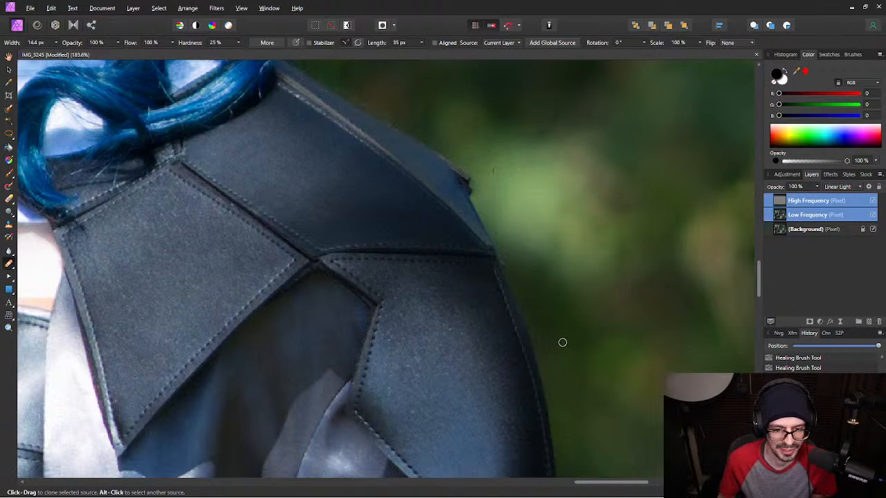
Examine the coat's shoulder panels, satin sleeve and surrounding background for remaining marks or loose threads.
{"action": "key", "text": "space"}
{"action": "left_click_drag", "start_coordinate": [547, 407], "coordinate": [414, 229]}
{"action": "left_click_drag", "start_coordinate": [496, 402], "coordinate": [461, 188]}
{"action": "left_click_drag", "start_coordinate": [495, 368], "coordinate": [415, 192]}
{"action": "left_click_drag", "start_coordinate": [429, 223], "coordinate": [582, 477]}
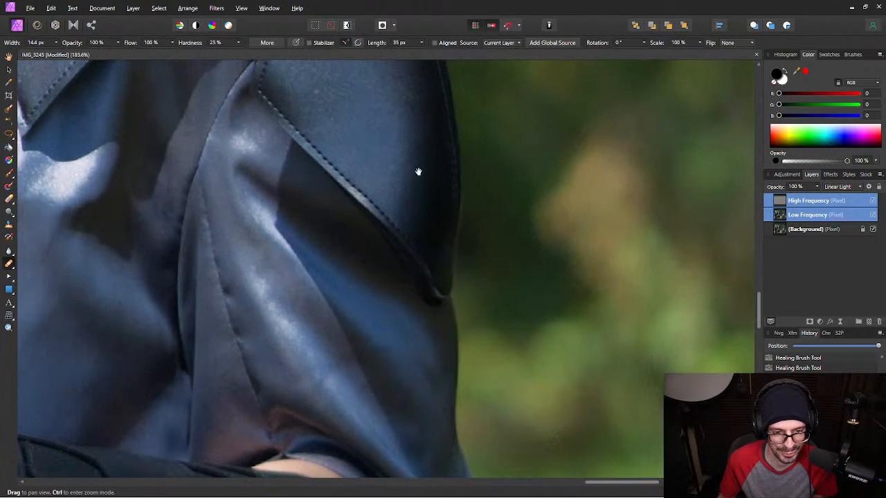
{"action": "left_click_drag", "start_coordinate": [410, 146], "coordinate": [334, 277]}
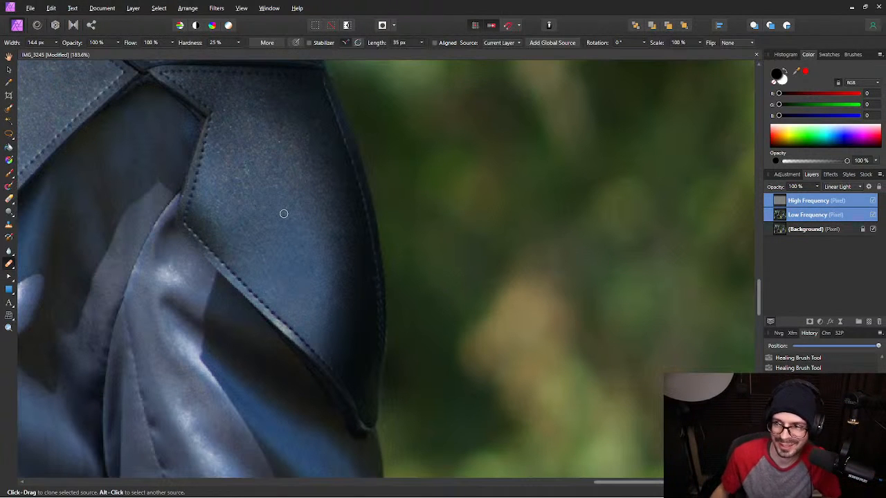
{"action": "scroll", "coordinate": [267, 194], "scroll_direction": "down", "scroll_amount": 5}
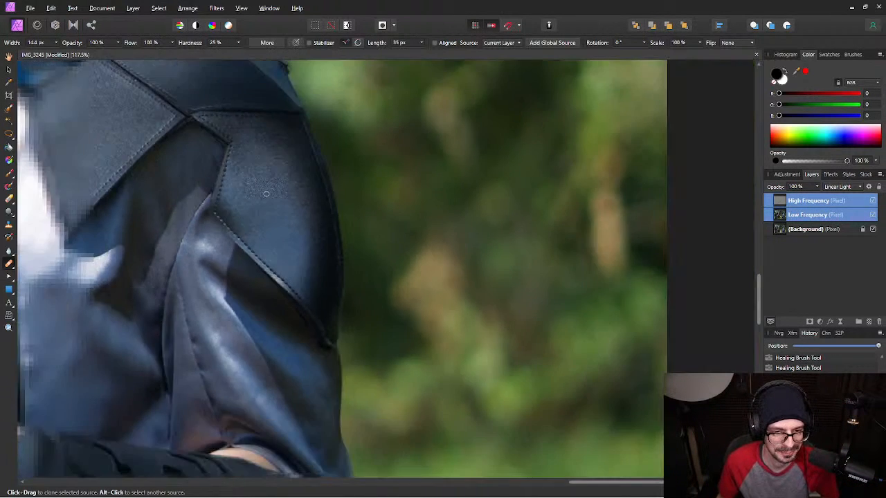
{"action": "left_click_drag", "start_coordinate": [205, 274], "coordinate": [357, 186]}
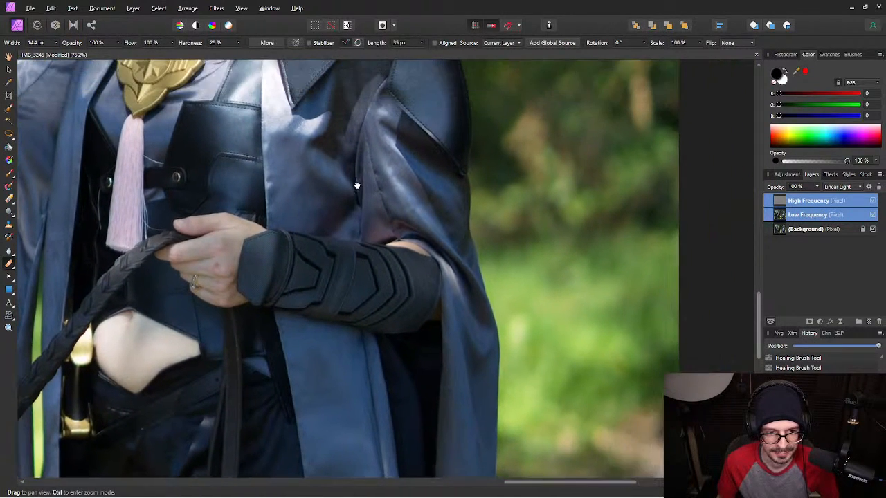
Heal the red mark on the back of the hand holding the braided rein, sampling clean skin near the wrist guard.
{"action": "left_click_drag", "start_coordinate": [238, 234], "coordinate": [224, 260]}
{"action": "scroll", "coordinate": [225, 261], "scroll_direction": "up", "scroll_amount": 5}
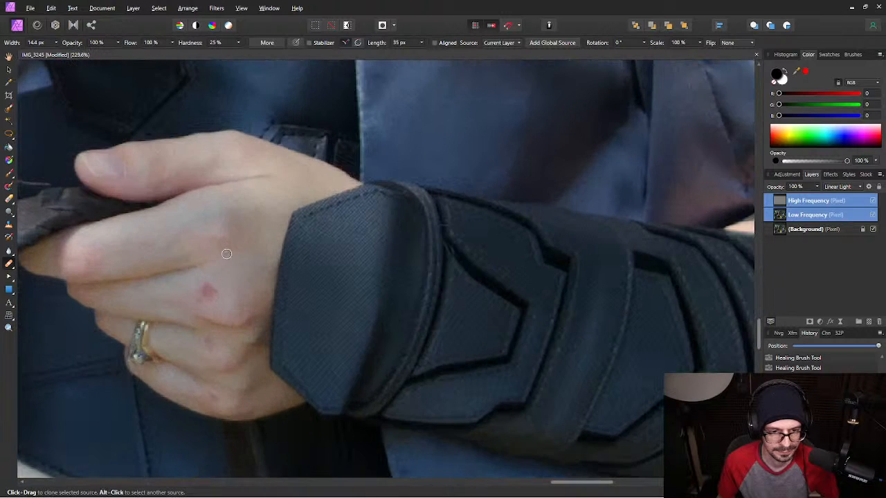
{"action": "left_click", "coordinate": [253, 253], "text": "alt"}
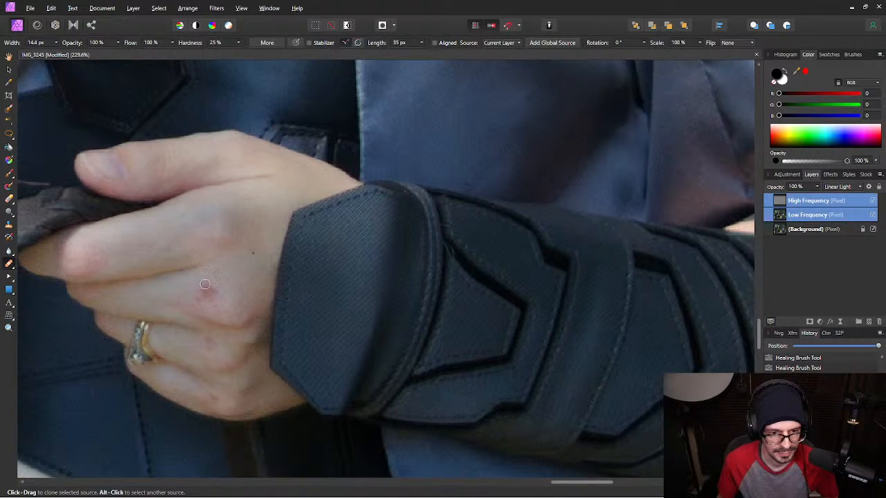
{"action": "left_click_drag", "start_coordinate": [204, 290], "coordinate": [199, 298]}
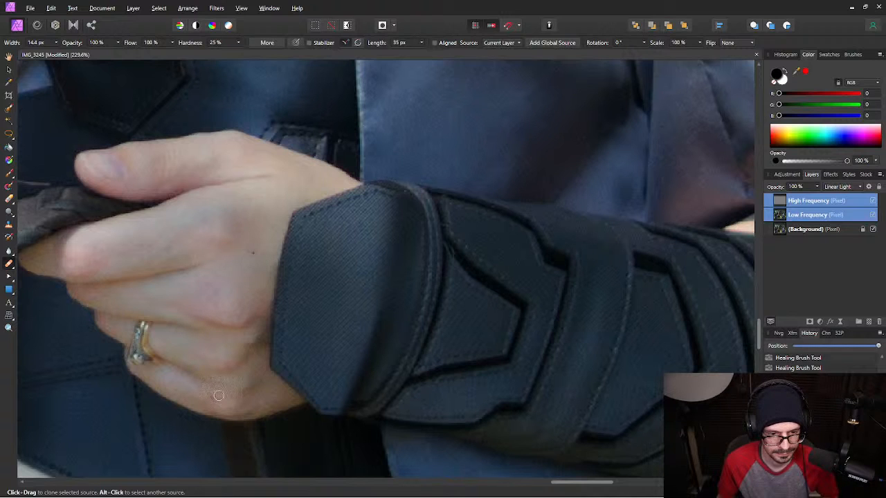
Examine the braided rein and pink tassel, and the dark-coated figure's coat, gold belt ornament and pale tassel for blemishes.
{"action": "left_click_drag", "start_coordinate": [227, 247], "coordinate": [625, 238]}
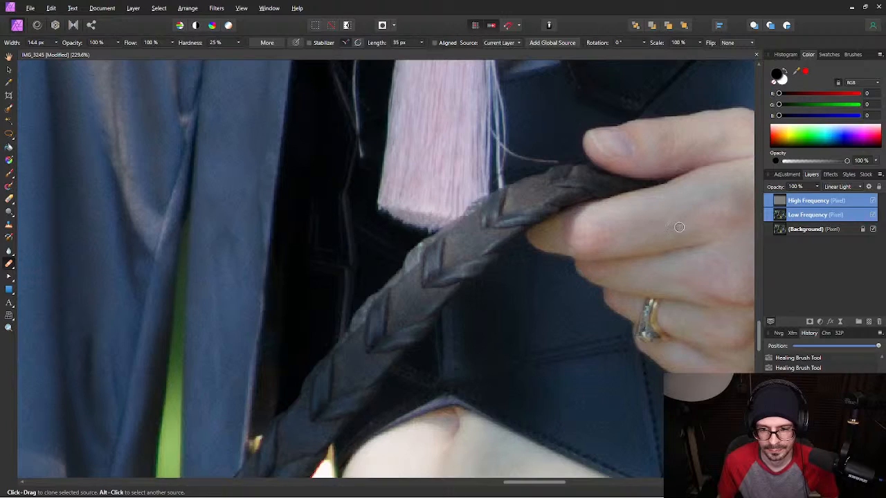
{"action": "scroll", "coordinate": [425, 231], "scroll_direction": "down", "scroll_amount": 4}
{"action": "scroll", "coordinate": [425, 231], "scroll_direction": "down", "scroll_amount": 3}
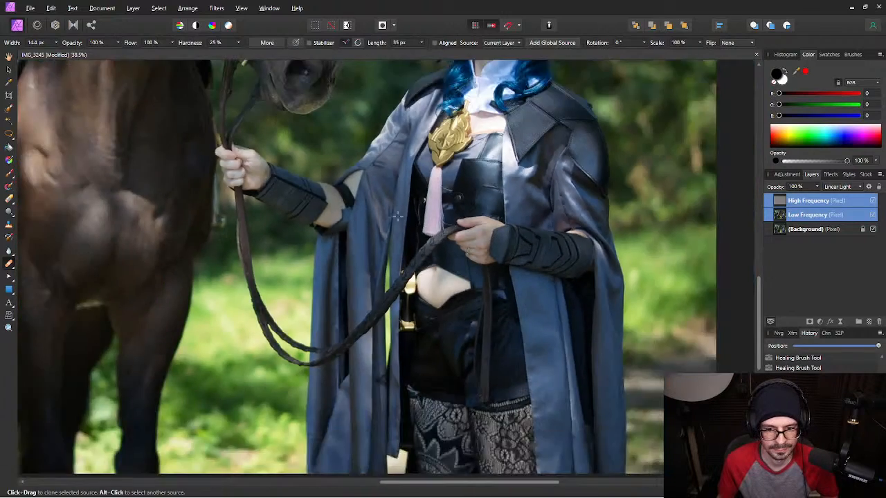
{"action": "left_click_drag", "start_coordinate": [271, 213], "coordinate": [638, 238]}
{"action": "scroll", "coordinate": [487, 275], "scroll_direction": "up", "scroll_amount": 3}
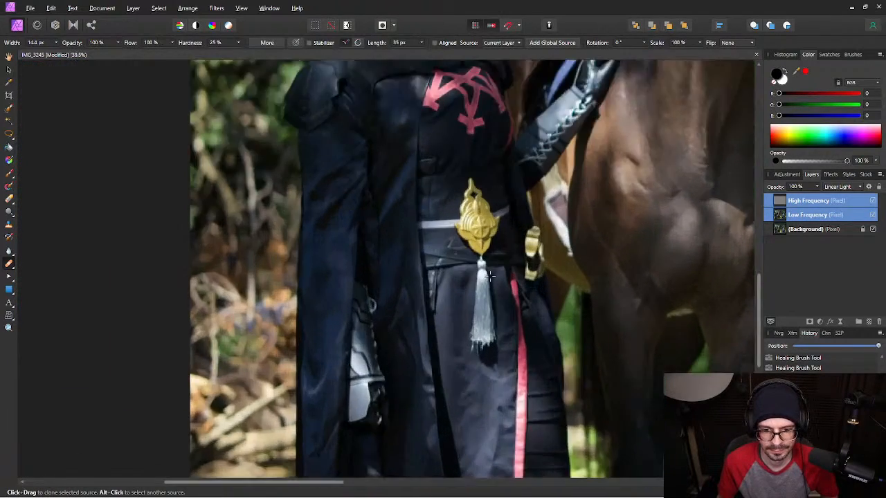
{"action": "scroll", "coordinate": [488, 221], "scroll_direction": "up", "scroll_amount": 1}
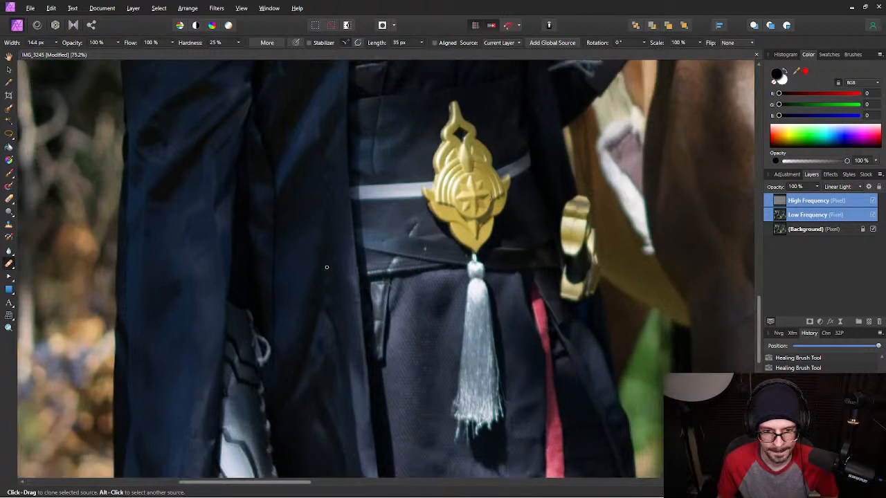
{"action": "scroll", "coordinate": [327, 269], "scroll_direction": "up", "scroll_amount": 3}
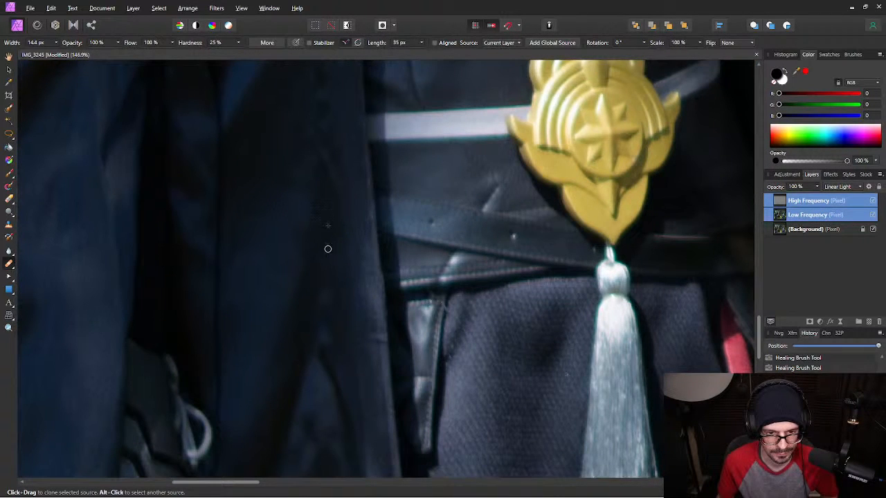
{"action": "scroll", "coordinate": [402, 284], "scroll_direction": "down", "scroll_amount": 3}
{"action": "scroll", "coordinate": [524, 353], "scroll_direction": "up", "scroll_amount": 3}
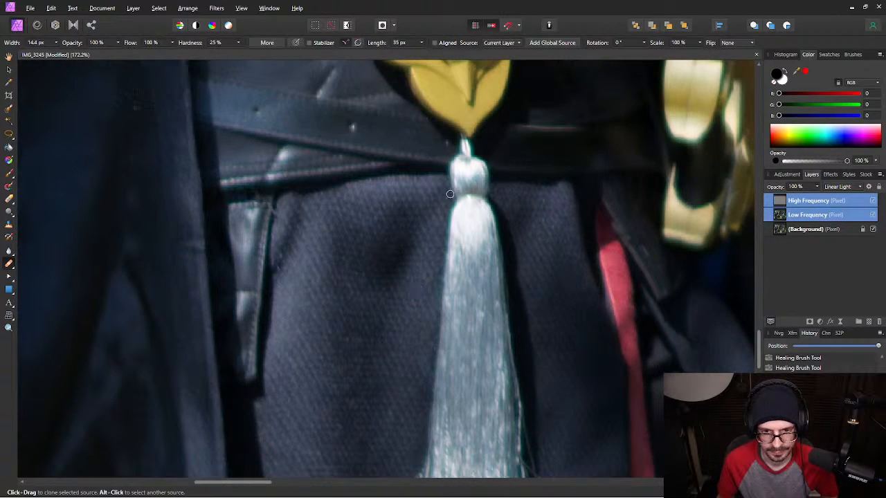
{"action": "scroll", "coordinate": [450, 194], "scroll_direction": "down", "scroll_amount": 3}
{"action": "scroll", "coordinate": [457, 173], "scroll_direction": "up", "scroll_amount": 1}
{"action": "scroll", "coordinate": [475, 102], "scroll_direction": "down", "scroll_amount": 3}
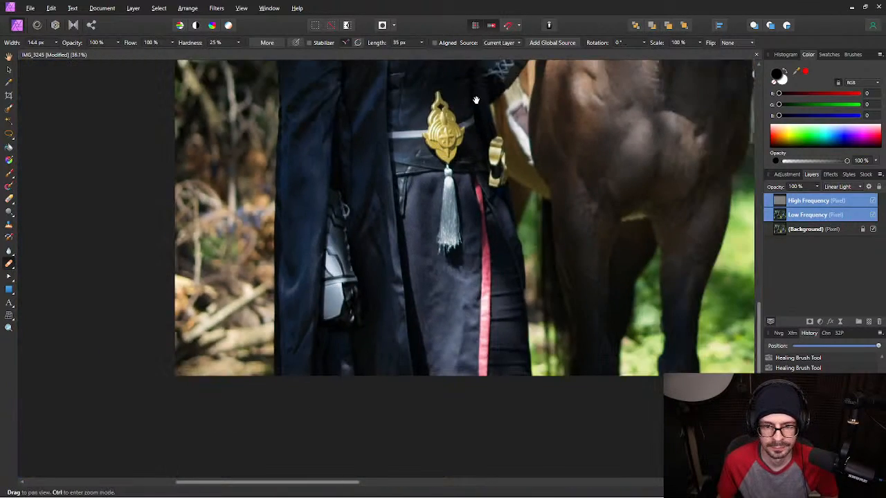
Save the document with the retouching so far.
{"action": "scroll", "coordinate": [476, 102], "scroll_direction": "up", "scroll_amount": 5}
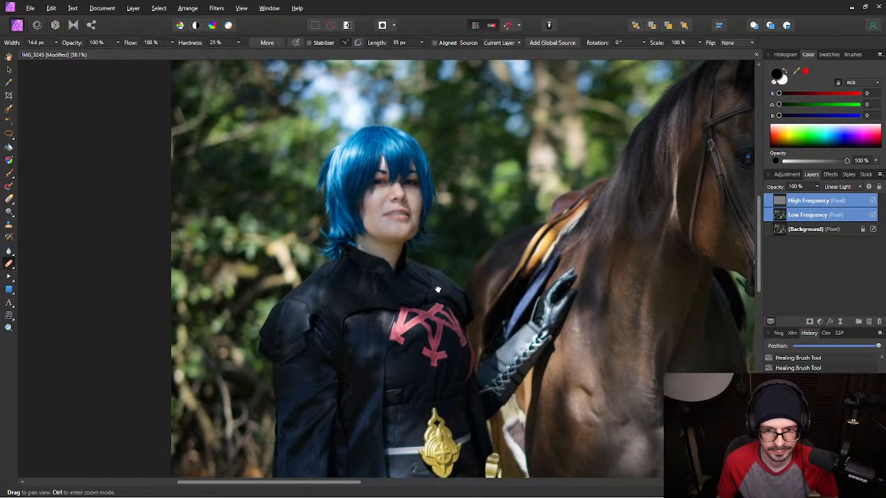
{"action": "scroll", "coordinate": [340, 279], "scroll_direction": "up", "scroll_amount": 6}
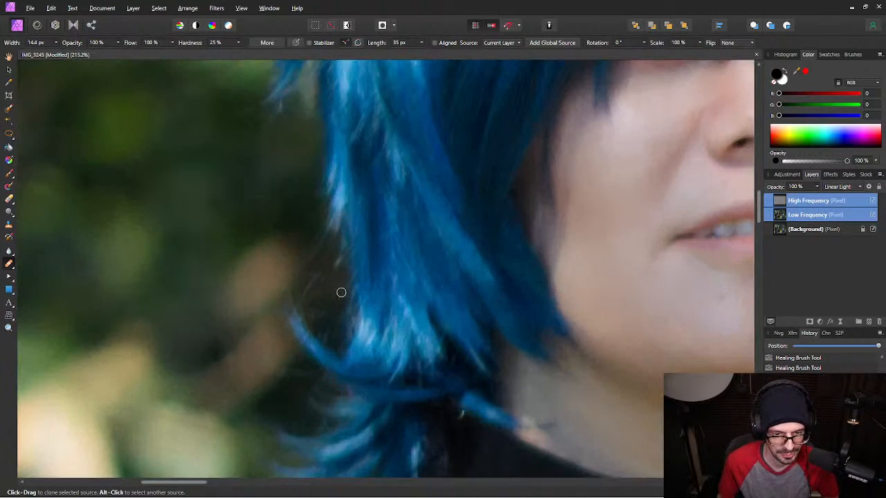
{"action": "key", "text": "ctrl+s"}
Heal the thin stray strands in the green background beside the outer left edge of the dark-coated figure's blue hair.
{"action": "key", "text": "space"}
{"action": "mouse_move", "coordinate": [268, 366]}
{"action": "left_mouse_down"}
{"action": "mouse_move", "coordinate": [268, 184]}
{"action": "mouse_move", "coordinate": [300, 187]}
{"action": "left_mouse_up"}
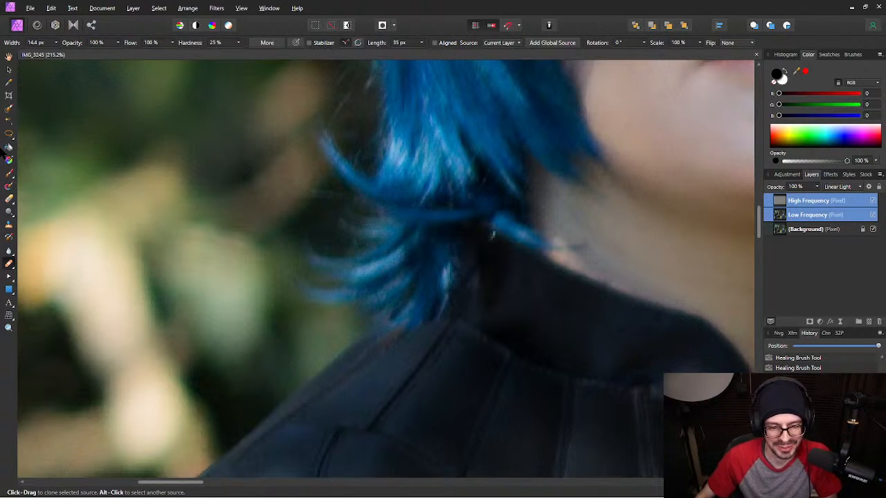
{"action": "key", "text": "space"}
{"action": "left_click_drag", "start_coordinate": [322, 121], "coordinate": [356, 264]}
{"action": "left_click_drag", "start_coordinate": [295, 110], "coordinate": [336, 229]}
{"action": "mouse_move", "coordinate": [320, 140]}
{"action": "left_mouse_down"}
{"action": "mouse_move", "coordinate": [323, 253]}
{"action": "mouse_move", "coordinate": [275, 298]}
{"action": "left_mouse_up"}
{"action": "mouse_move", "coordinate": [309, 182]}
{"action": "left_mouse_down"}
{"action": "mouse_move", "coordinate": [326, 182]}
{"action": "mouse_move", "coordinate": [316, 156]}
{"action": "left_mouse_up"}
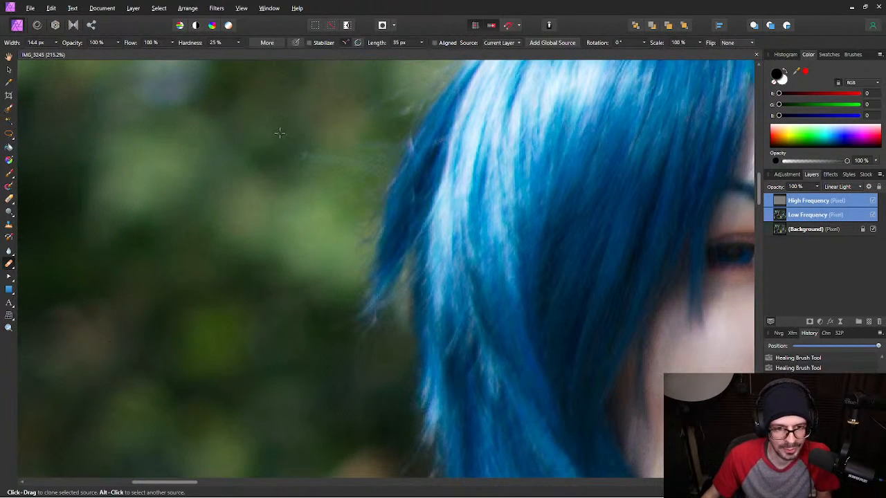
{"action": "left_click", "coordinate": [287, 128], "text": "alt"}
{"action": "mouse_move", "coordinate": [311, 158]}
{"action": "left_mouse_down"}
{"action": "mouse_move", "coordinate": [301, 156]}
{"action": "mouse_move", "coordinate": [328, 153]}
{"action": "left_mouse_up"}
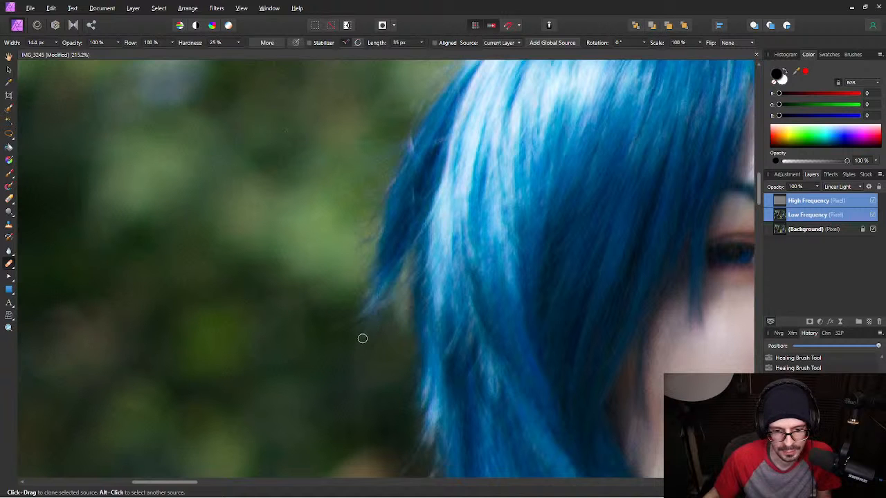
{"action": "key", "text": "space"}
{"action": "mouse_move", "coordinate": [373, 119]}
{"action": "left_mouse_down"}
{"action": "mouse_move", "coordinate": [316, 269]}
{"action": "mouse_move", "coordinate": [353, 201]}
{"action": "mouse_move", "coordinate": [333, 235]}
{"action": "left_mouse_up"}
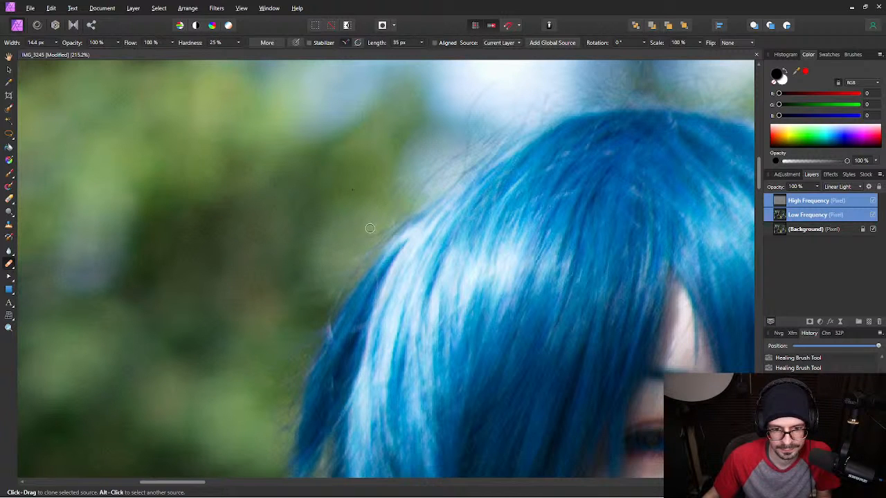
Select only the High Frequency layer and heal the fine dark flyaways above the upper left and top of the crown.
{"action": "left_click_drag", "start_coordinate": [403, 146], "coordinate": [298, 251]}
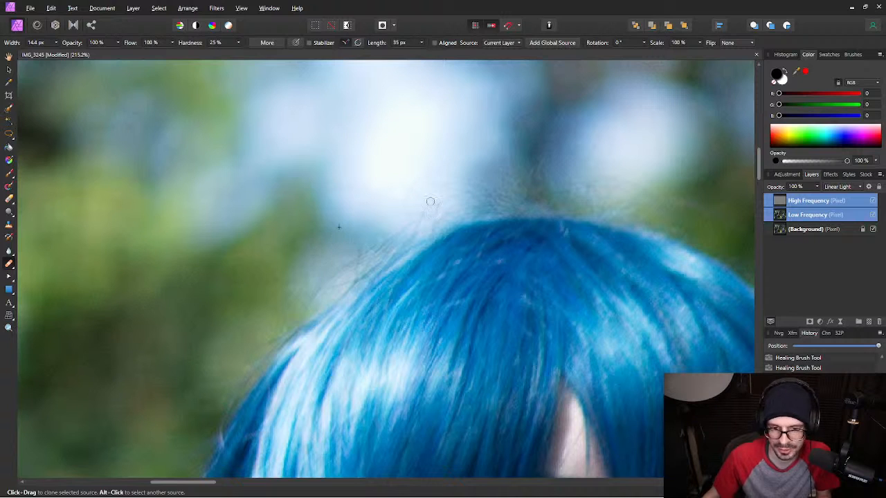
{"action": "left_click", "coordinate": [851, 217]}
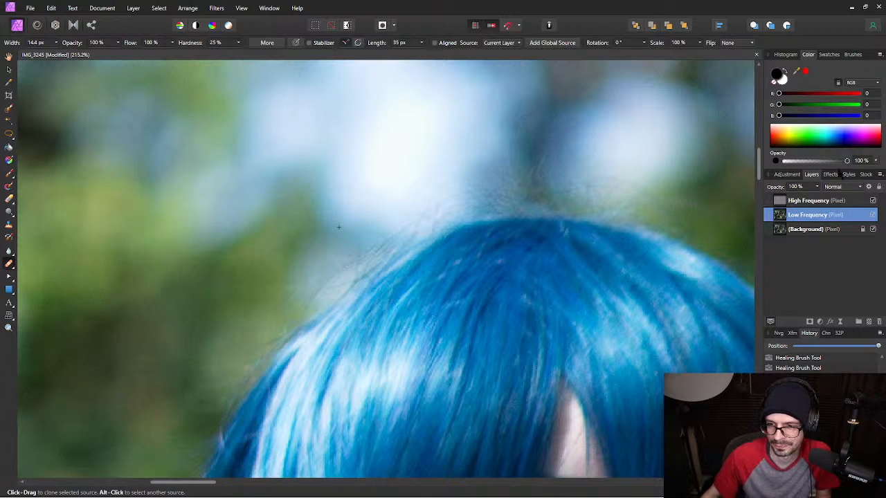
{"action": "left_click", "coordinate": [802, 202]}
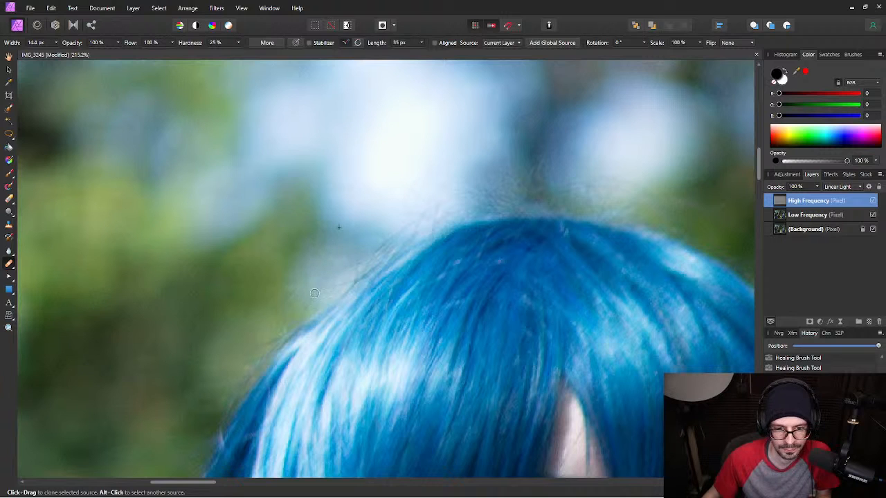
{"action": "left_click_drag", "start_coordinate": [305, 309], "coordinate": [282, 327]}
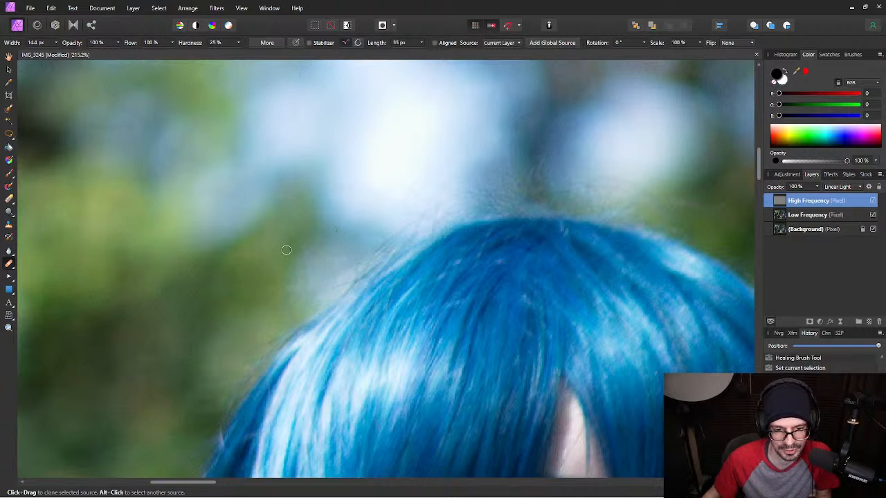
{"action": "mouse_move", "coordinate": [414, 185]}
{"action": "left_mouse_down"}
{"action": "mouse_move", "coordinate": [363, 215]}
{"action": "mouse_move", "coordinate": [384, 228]}
{"action": "mouse_move", "coordinate": [380, 246]}
{"action": "mouse_move", "coordinate": [390, 220]}
{"action": "mouse_move", "coordinate": [363, 255]}
{"action": "left_mouse_up"}
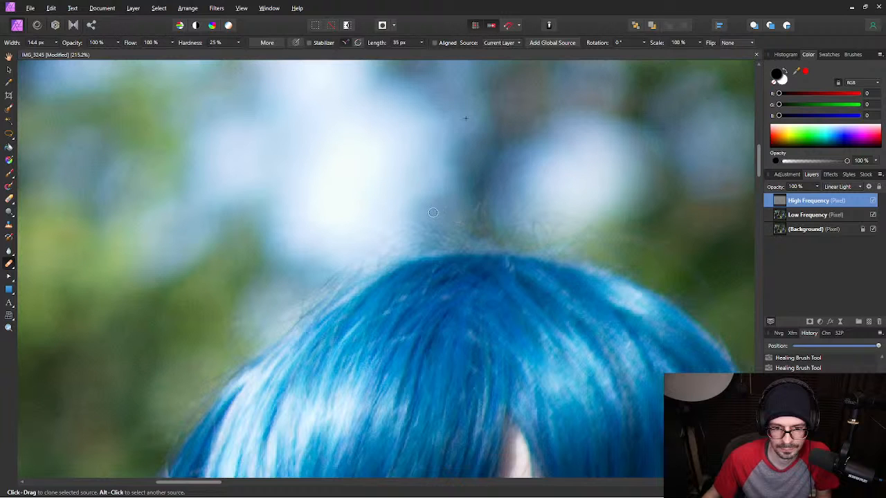
{"action": "left_click_drag", "start_coordinate": [485, 218], "coordinate": [489, 219]}
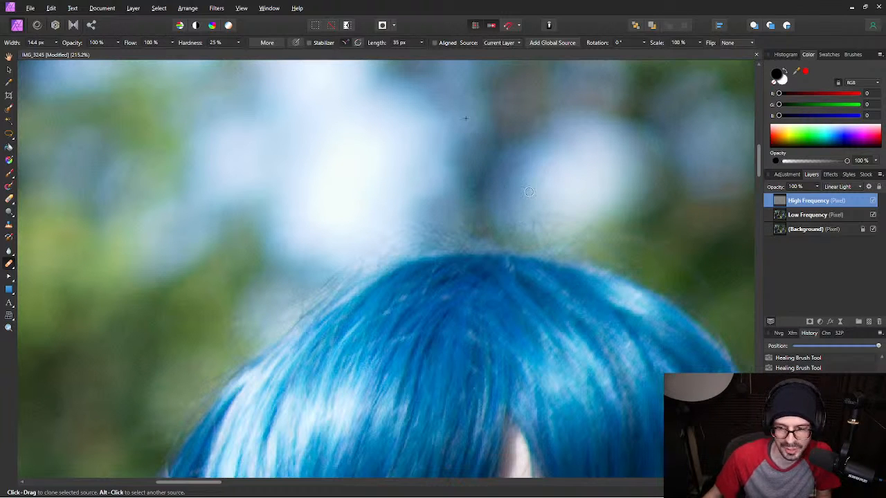
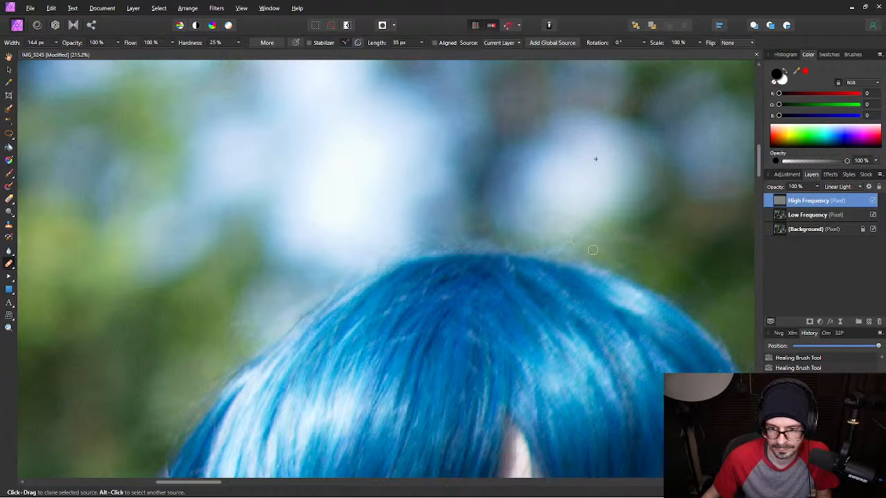
Heal the fine flyaways above the right slope of the dark-coated figure's crown on the High Frequency layer.
{"action": "left_click_drag", "start_coordinate": [656, 236], "coordinate": [336, 222]}
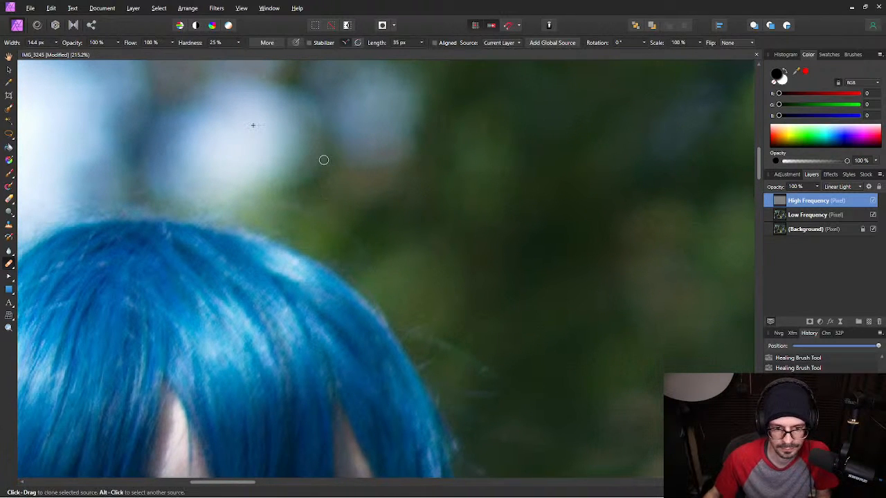
{"action": "scroll", "coordinate": [307, 172], "scroll_direction": "up", "scroll_amount": 3}
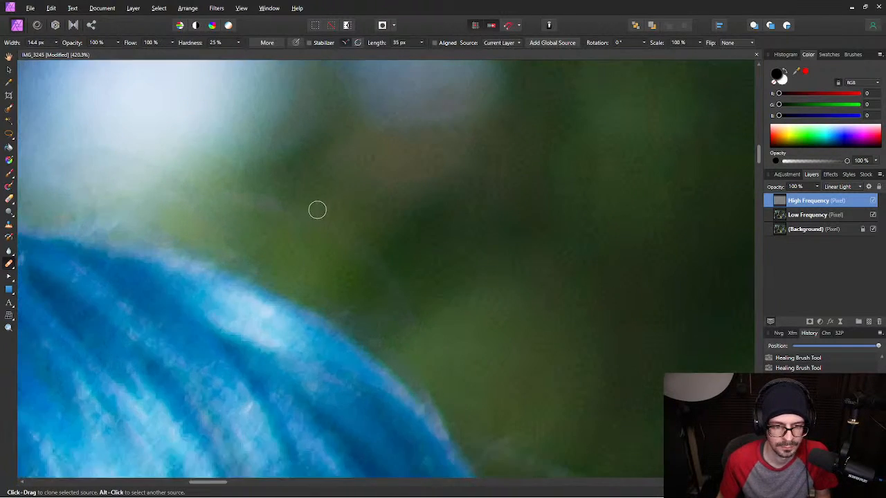
{"action": "scroll", "coordinate": [318, 210], "scroll_direction": "down", "scroll_amount": 1}
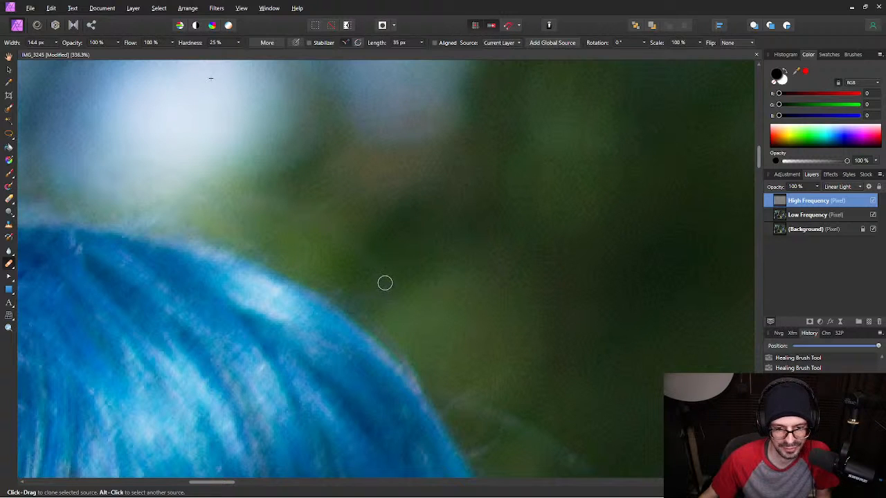
Add Low Frequency to the layer selection and heal the stray strands in the dark green background beside the hair's right side.
{"action": "left_click_drag", "start_coordinate": [418, 273], "coordinate": [337, 206]}
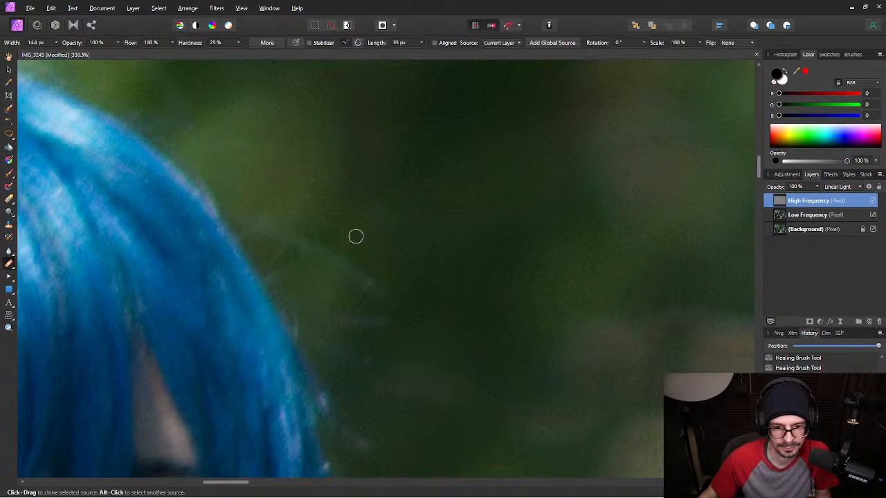
{"action": "left_click", "coordinate": [845, 216], "text": "shift"}
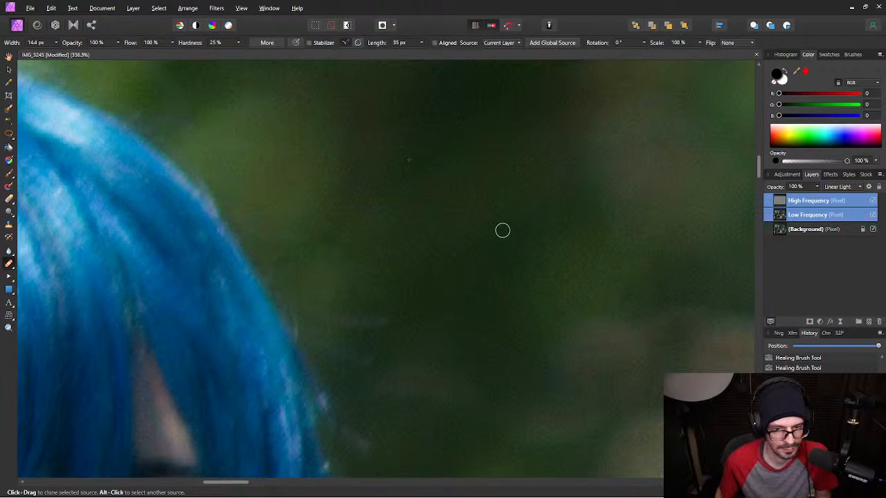
{"action": "key", "text": "e"}
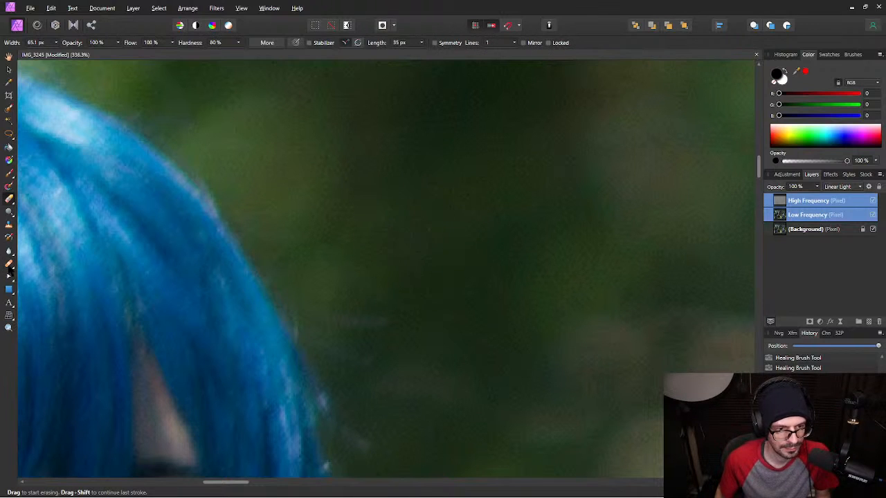
{"action": "left_click", "coordinate": [9, 264]}
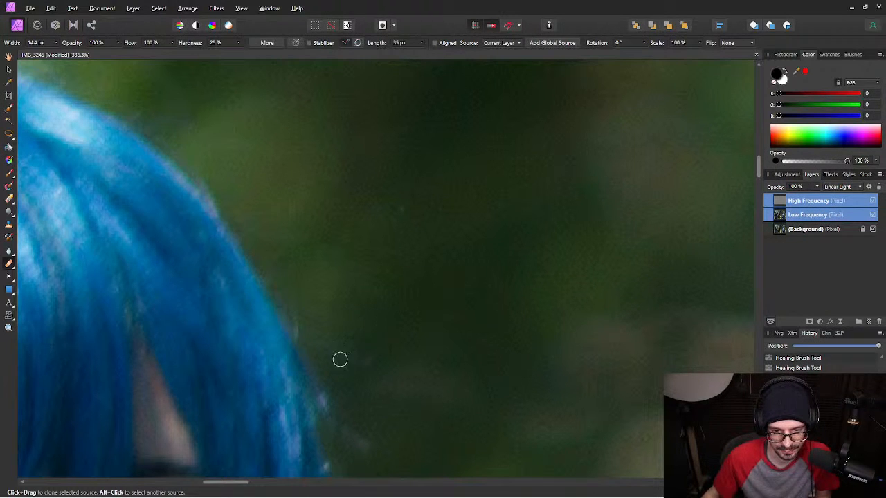
Heal the remaining wisps along the outer right edge of the blue hair, down to the curled tips below the jaw.
{"action": "left_click_drag", "start_coordinate": [376, 378], "coordinate": [321, 254]}
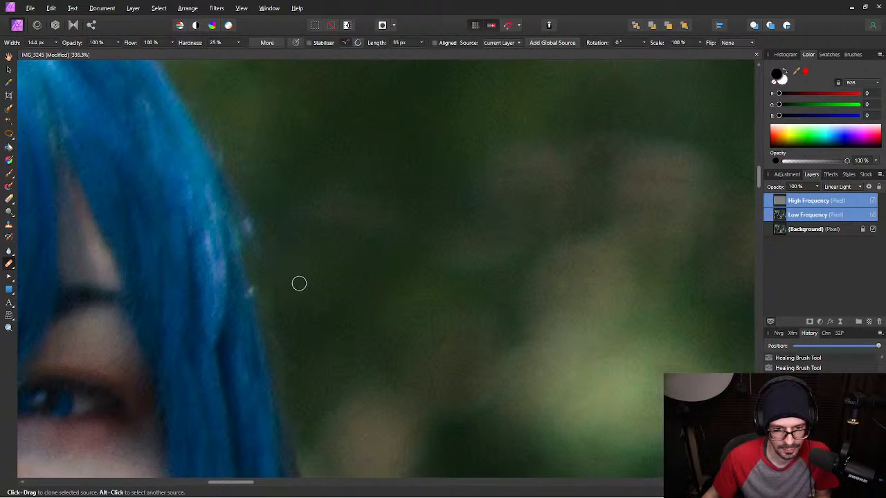
{"action": "mouse_move", "coordinate": [384, 314]}
{"action": "left_mouse_down"}
{"action": "mouse_move", "coordinate": [348, 210]}
{"action": "mouse_move", "coordinate": [405, 189]}
{"action": "mouse_move", "coordinate": [439, 192]}
{"action": "mouse_move", "coordinate": [378, 275]}
{"action": "mouse_move", "coordinate": [461, 79]}
{"action": "mouse_move", "coordinate": [438, 115]}
{"action": "left_mouse_up"}
{"action": "mouse_move", "coordinate": [390, 214]}
{"action": "left_mouse_down"}
{"action": "mouse_move", "coordinate": [418, 305]}
{"action": "mouse_move", "coordinate": [404, 304]}
{"action": "left_mouse_up"}
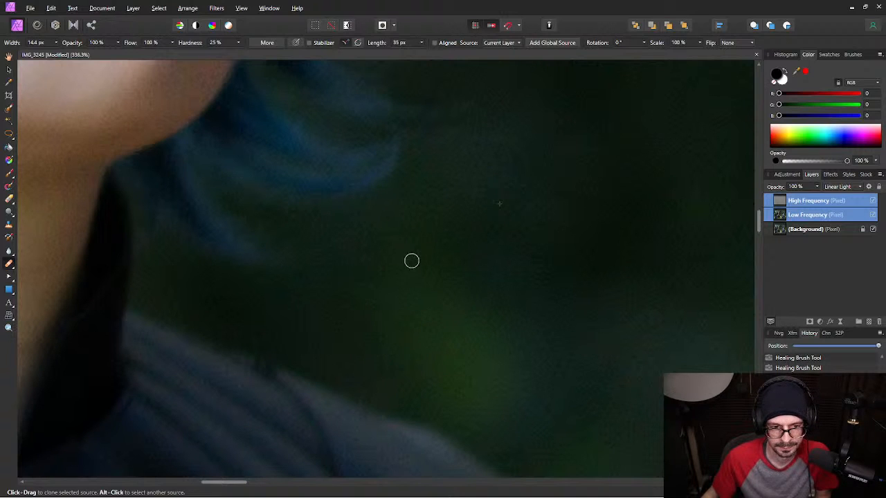
Save the document with the cleaned-up hair edges.
{"action": "scroll", "coordinate": [454, 151], "scroll_direction": "down", "scroll_amount": 10}
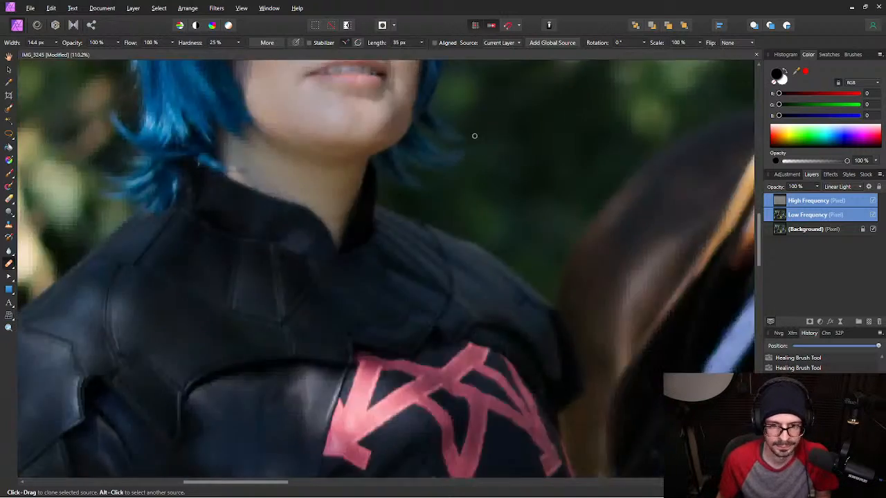
{"action": "left_click_drag", "start_coordinate": [679, 212], "coordinate": [449, 234]}
{"action": "scroll", "coordinate": [443, 227], "scroll_direction": "down", "scroll_amount": 1}
{"action": "left_click_drag", "start_coordinate": [491, 139], "coordinate": [469, 161]}
{"action": "key", "text": "ctrl+s"}
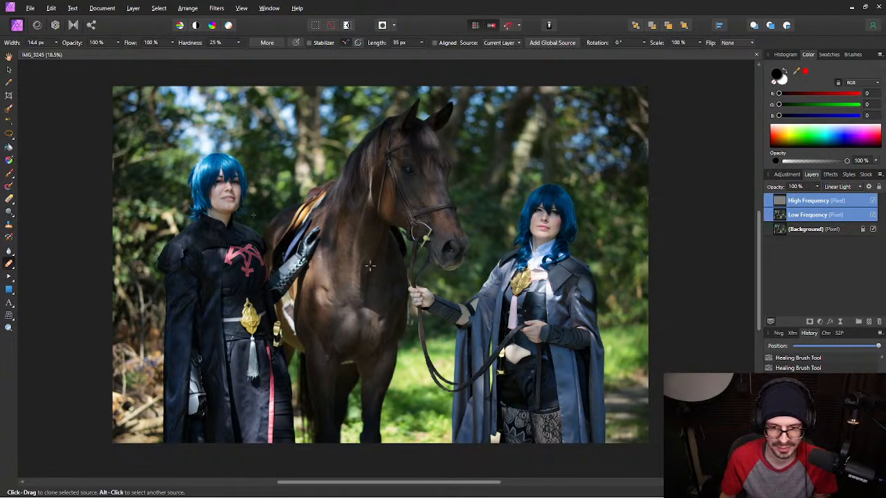
With the Patch tool on the Low Frequency layer, patch the drip mark and the bright spot inside the horse's nostril.
{"action": "scroll", "coordinate": [456, 240], "scroll_direction": "up", "scroll_amount": 10}
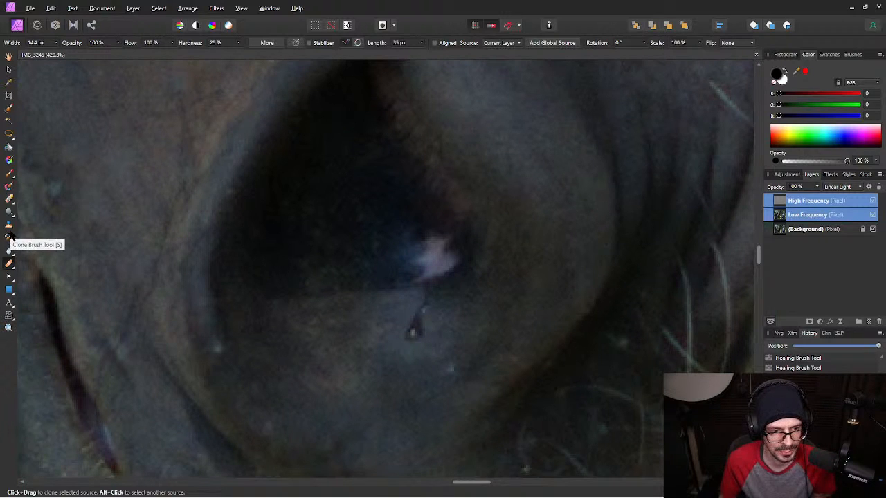
{"action": "left_click", "coordinate": [14, 263]}
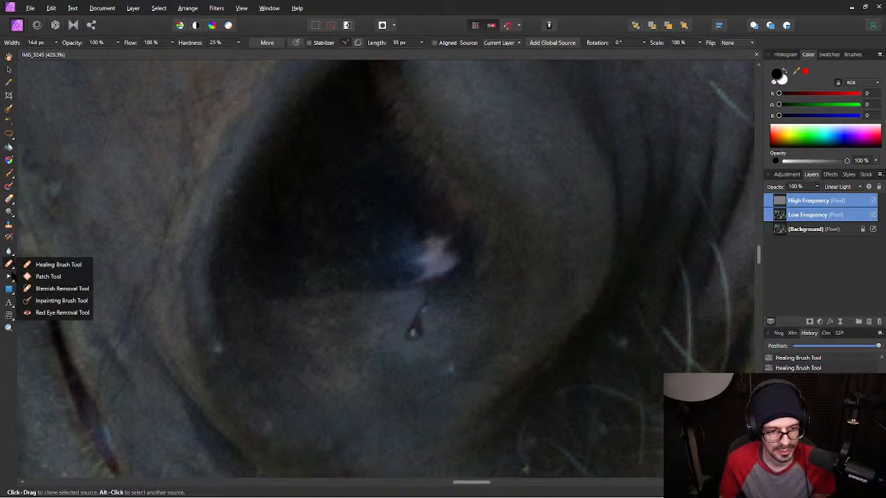
{"action": "left_click", "coordinate": [48, 273]}
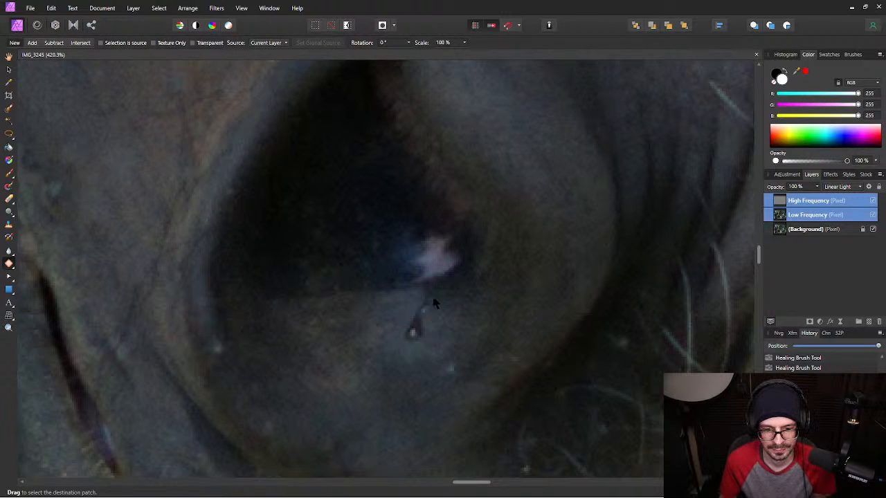
{"action": "left_click", "coordinate": [854, 215]}
{"action": "mouse_move", "coordinate": [431, 311]}
{"action": "left_mouse_down"}
{"action": "mouse_move", "coordinate": [400, 305]}
{"action": "mouse_move", "coordinate": [435, 340]}
{"action": "mouse_move", "coordinate": [432, 308]}
{"action": "left_mouse_up"}
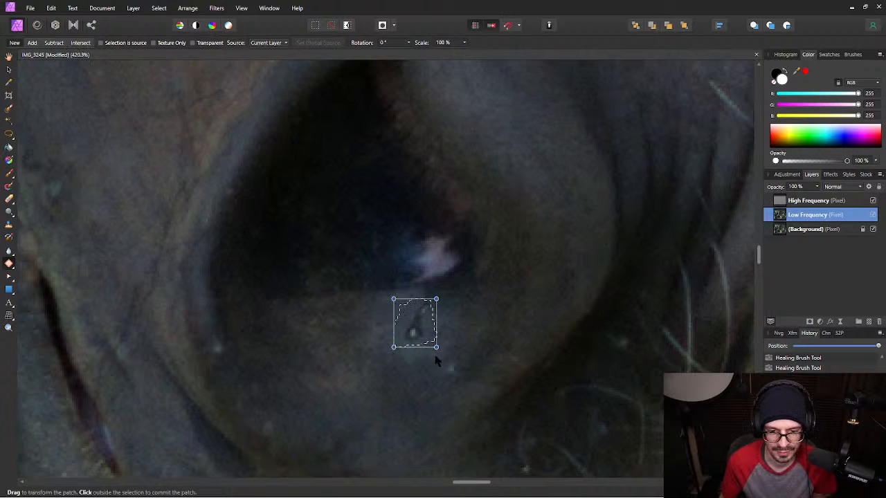
{"action": "mouse_move", "coordinate": [451, 243]}
{"action": "left_mouse_down"}
{"action": "mouse_move", "coordinate": [400, 258]}
{"action": "mouse_move", "coordinate": [467, 291]}
{"action": "mouse_move", "coordinate": [454, 241]}
{"action": "left_mouse_up"}
{"action": "left_click", "coordinate": [349, 212]}
{"action": "left_click", "coordinate": [362, 214]}
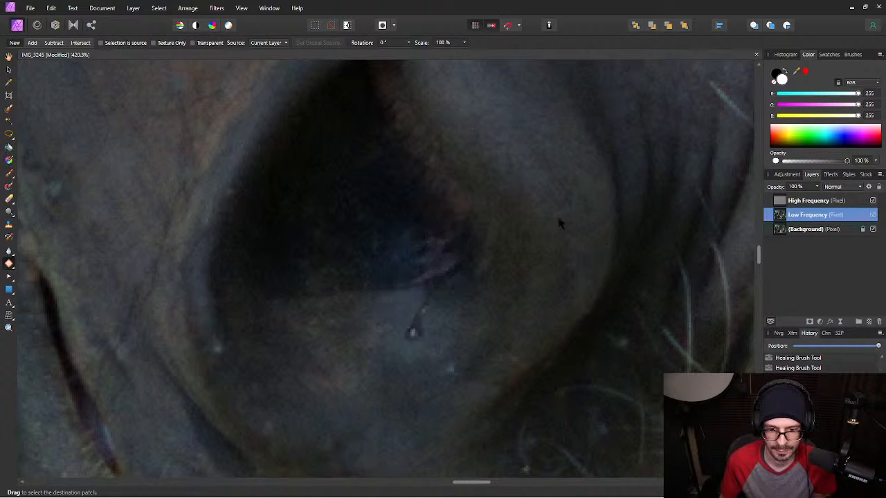
Patch the texture of the drip mark and the bright spot in the horse's nostril on the High Frequency layer.
{"action": "left_click", "coordinate": [847, 202]}
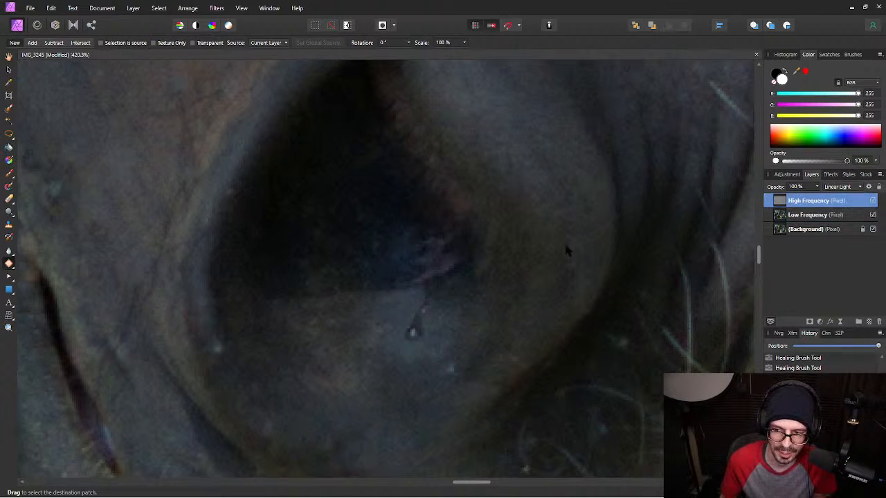
{"action": "mouse_move", "coordinate": [420, 300]}
{"action": "left_mouse_down"}
{"action": "mouse_move", "coordinate": [400, 337]}
{"action": "mouse_move", "coordinate": [419, 343]}
{"action": "mouse_move", "coordinate": [431, 300]}
{"action": "left_mouse_up"}
{"action": "left_click", "coordinate": [377, 371]}
{"action": "left_click", "coordinate": [419, 229]}
{"action": "mouse_move", "coordinate": [428, 225]}
{"action": "left_mouse_down"}
{"action": "mouse_move", "coordinate": [410, 251]}
{"action": "mouse_move", "coordinate": [407, 291]}
{"action": "mouse_move", "coordinate": [457, 272]}
{"action": "mouse_move", "coordinate": [465, 250]}
{"action": "mouse_move", "coordinate": [450, 254]}
{"action": "mouse_move", "coordinate": [447, 235]}
{"action": "mouse_move", "coordinate": [425, 225]}
{"action": "left_mouse_up"}
{"action": "left_click", "coordinate": [379, 207]}
{"action": "left_click", "coordinate": [381, 209]}
Save the document with the nostril patches.
{"action": "scroll", "coordinate": [484, 225], "scroll_direction": "down", "scroll_amount": 8}
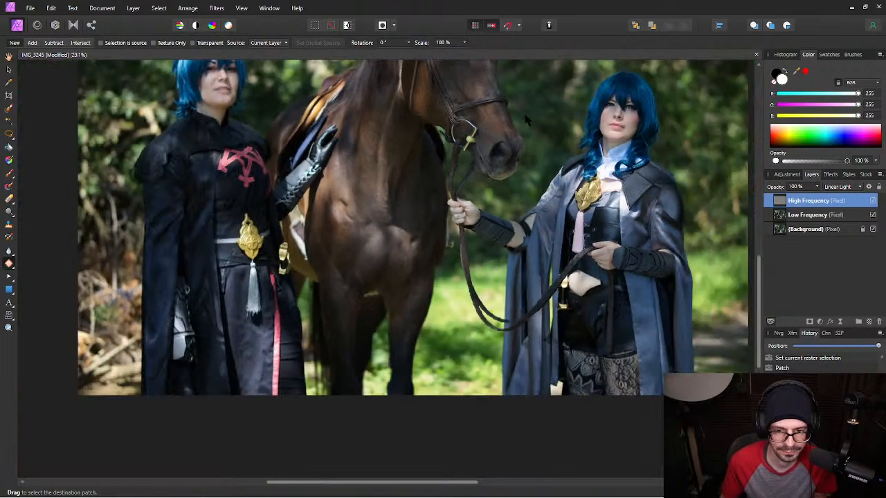
{"action": "left_click_drag", "start_coordinate": [460, 82], "coordinate": [421, 168]}
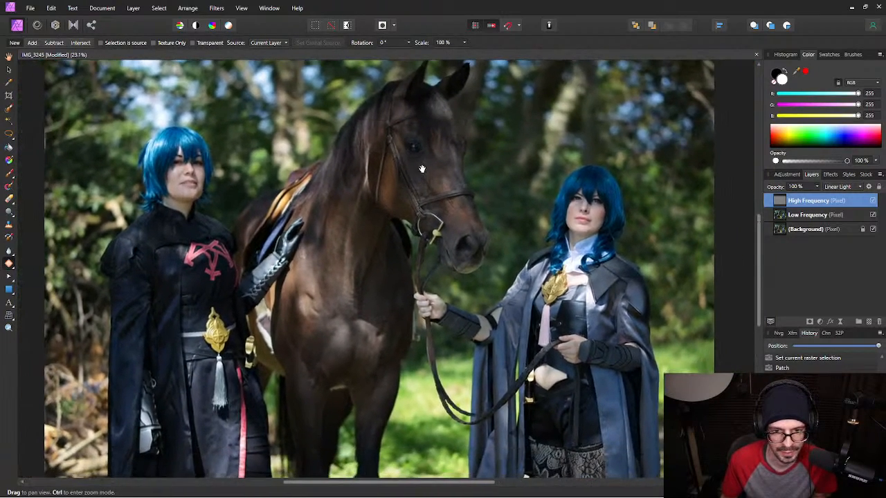
{"action": "scroll", "coordinate": [422, 168], "scroll_direction": "down", "scroll_amount": 1}
{"action": "key", "text": "ctrl+s"}
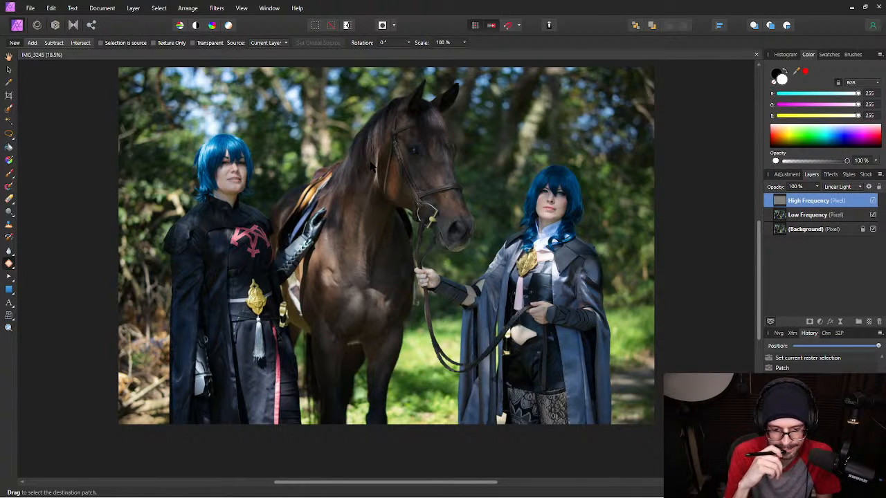
On the Low Frequency layer, patch the short dark crease in the dark-coated figure's lower coat panel beside the pink trim.
{"action": "scroll", "coordinate": [279, 399], "scroll_direction": "up", "scroll_amount": 8}
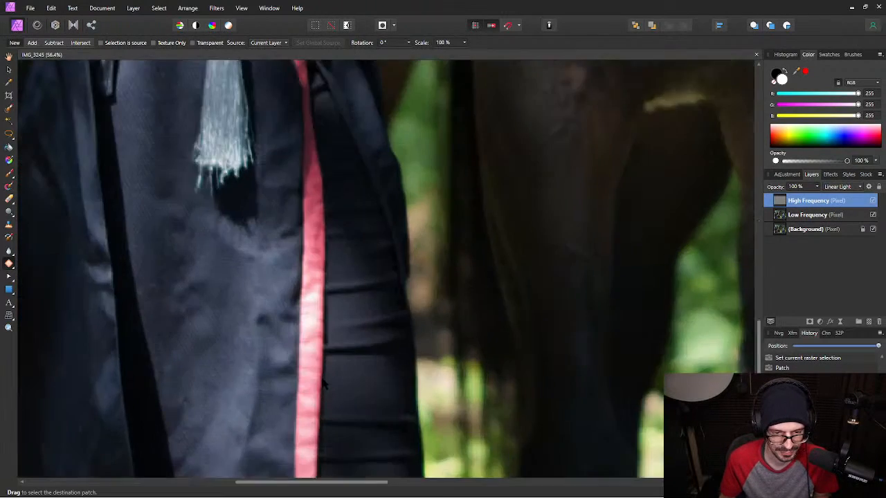
{"action": "left_click_drag", "start_coordinate": [275, 362], "coordinate": [445, 210]}
{"action": "scroll", "coordinate": [445, 210], "scroll_direction": "up", "scroll_amount": 2}
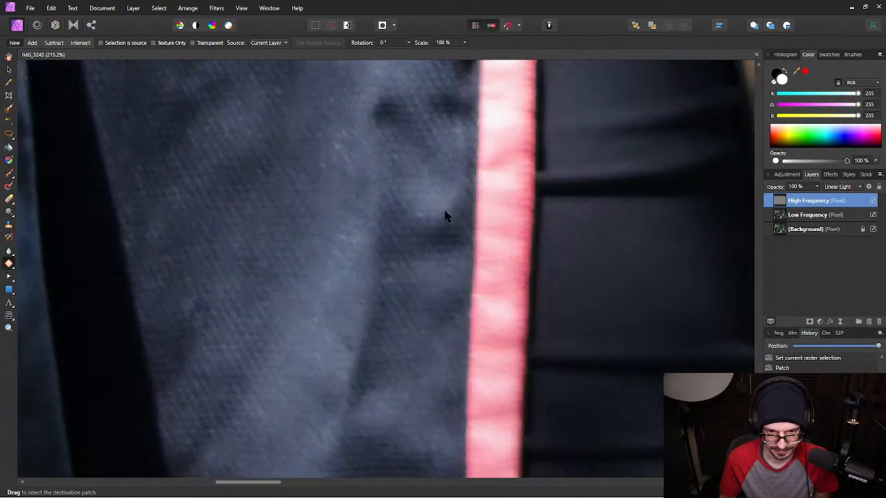
{"action": "scroll", "coordinate": [442, 200], "scroll_direction": "down", "scroll_amount": 1}
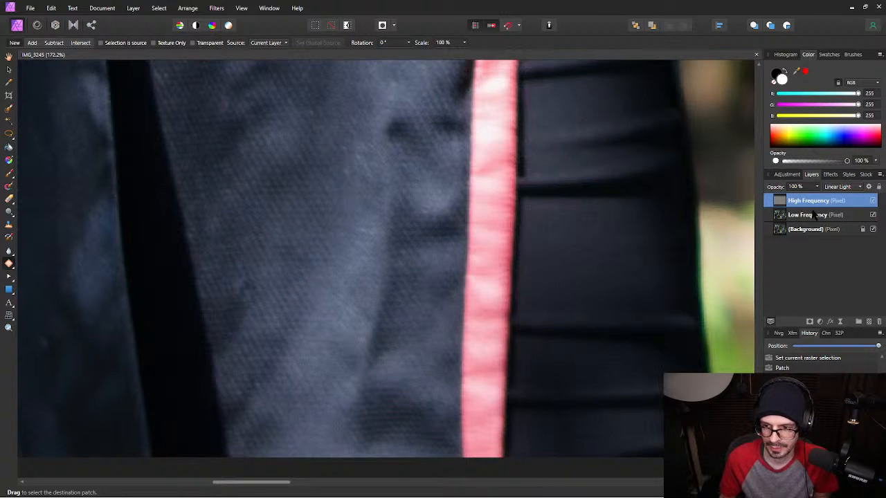
{"action": "left_click", "coordinate": [844, 215]}
{"action": "key", "text": "ctrl+d"}
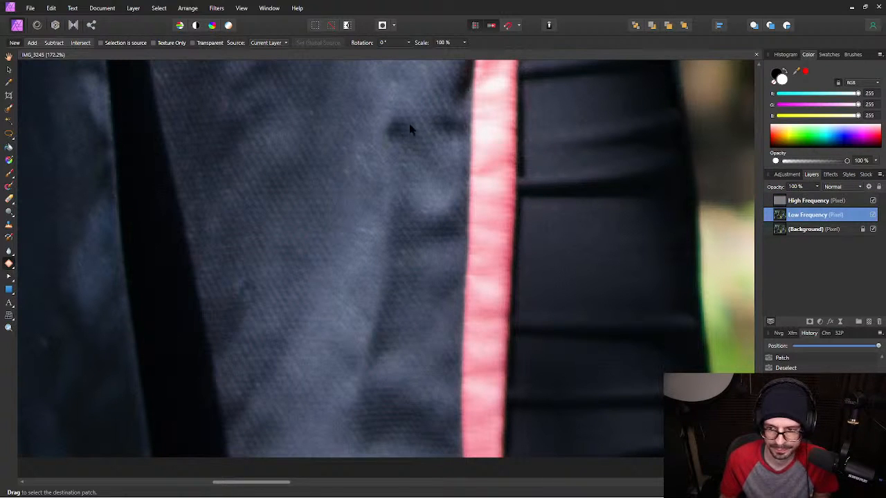
{"action": "left_click_drag", "start_coordinate": [380, 161], "coordinate": [419, 159]}
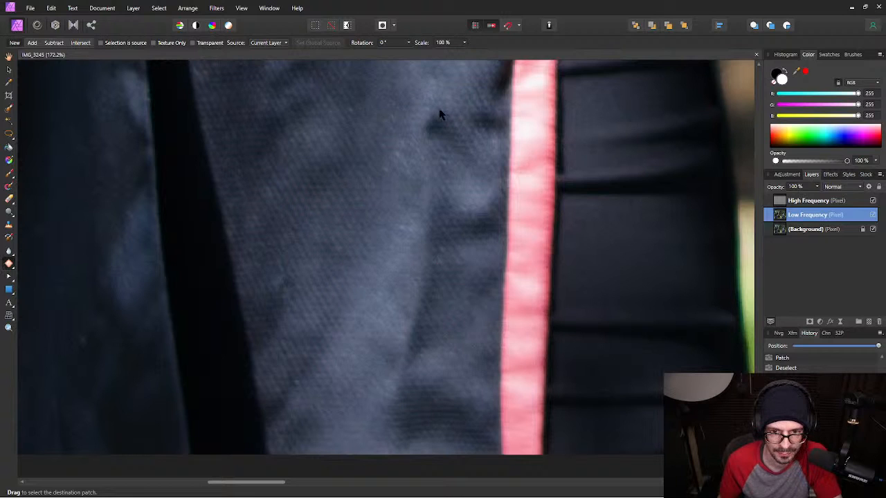
{"action": "mouse_move", "coordinate": [409, 151]}
{"action": "left_mouse_down"}
{"action": "mouse_move", "coordinate": [459, 146]}
{"action": "mouse_move", "coordinate": [442, 107]}
{"action": "left_mouse_up"}
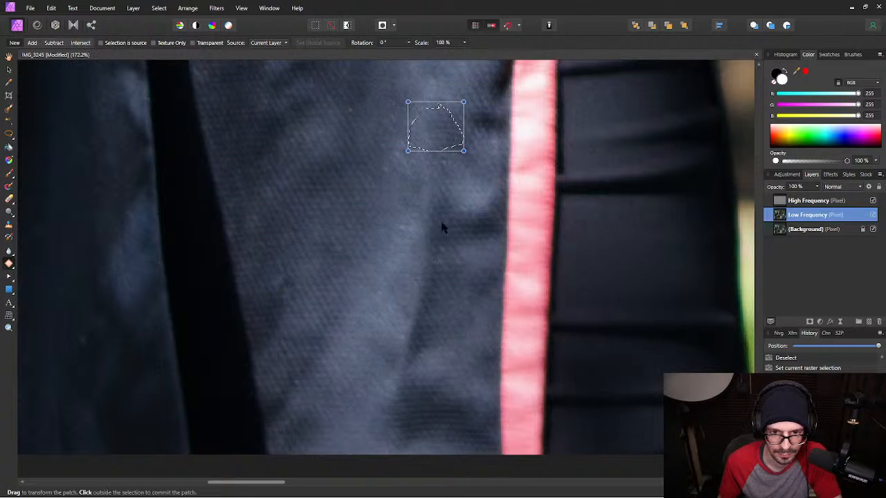
{"action": "left_click", "coordinate": [457, 196]}
Patch the dark, uneven shadows along the fold below that crease in the coat panel beside the pink trim.
{"action": "left_click_drag", "start_coordinate": [450, 187], "coordinate": [425, 195]}
{"action": "mouse_move", "coordinate": [445, 239]}
{"action": "left_mouse_down"}
{"action": "mouse_move", "coordinate": [458, 220]}
{"action": "mouse_move", "coordinate": [452, 200]}
{"action": "left_mouse_up"}
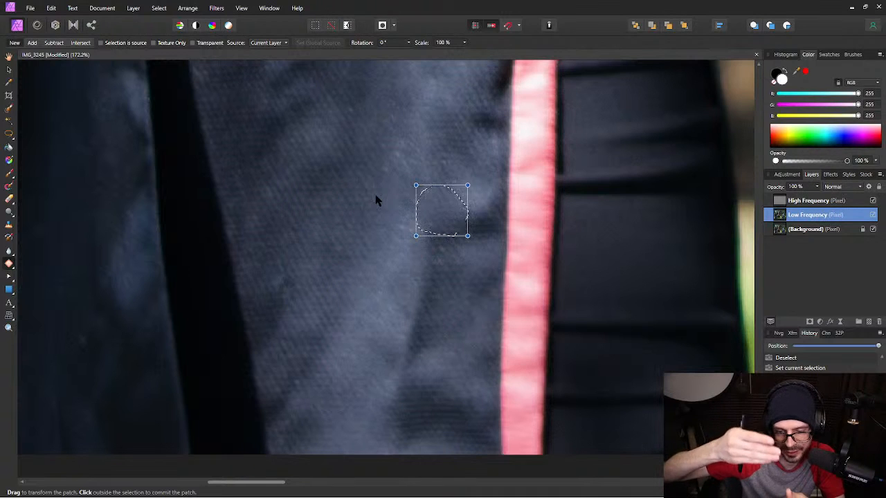
{"action": "left_click", "coordinate": [421, 246]}
{"action": "mouse_move", "coordinate": [440, 276]}
{"action": "left_mouse_down"}
{"action": "mouse_move", "coordinate": [464, 242]}
{"action": "mouse_move", "coordinate": [429, 223]}
{"action": "mouse_move", "coordinate": [465, 247]}
{"action": "mouse_move", "coordinate": [504, 222]}
{"action": "mouse_move", "coordinate": [488, 205]}
{"action": "mouse_move", "coordinate": [394, 188]}
{"action": "left_mouse_up"}
{"action": "left_click", "coordinate": [417, 288]}
{"action": "mouse_move", "coordinate": [418, 273]}
{"action": "left_mouse_down"}
{"action": "mouse_move", "coordinate": [435, 313]}
{"action": "mouse_move", "coordinate": [462, 273]}
{"action": "mouse_move", "coordinate": [418, 273]}
{"action": "left_mouse_up"}
{"action": "left_click", "coordinate": [406, 321]}
{"action": "mouse_move", "coordinate": [406, 321]}
{"action": "left_mouse_down"}
{"action": "mouse_move", "coordinate": [398, 362]}
{"action": "mouse_move", "coordinate": [413, 362]}
{"action": "mouse_move", "coordinate": [440, 348]}
{"action": "mouse_move", "coordinate": [444, 320]}
{"action": "mouse_move", "coordinate": [422, 302]}
{"action": "left_mouse_up"}
{"action": "left_click", "coordinate": [485, 109]}
{"action": "mouse_move", "coordinate": [484, 109]}
{"action": "left_mouse_down"}
{"action": "mouse_move", "coordinate": [481, 139]}
{"action": "mouse_move", "coordinate": [499, 136]}
{"action": "mouse_move", "coordinate": [486, 103]}
{"action": "mouse_move", "coordinate": [422, 151]}
{"action": "mouse_move", "coordinate": [385, 233]}
{"action": "mouse_move", "coordinate": [382, 282]}
{"action": "left_mouse_up"}
{"action": "left_click", "coordinate": [470, 235]}
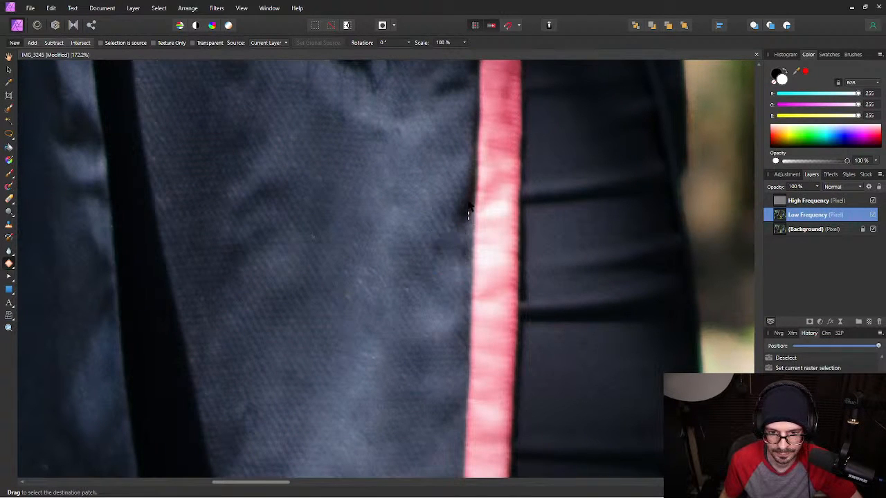
Patch the dark shadow against the upper stretch of the pink trim on the coat panel.
{"action": "mouse_move", "coordinate": [456, 188]}
{"action": "left_mouse_down"}
{"action": "mouse_move", "coordinate": [451, 233]}
{"action": "mouse_move", "coordinate": [463, 234]}
{"action": "mouse_move", "coordinate": [449, 198]}
{"action": "left_mouse_up"}
{"action": "left_click", "coordinate": [409, 204]}
{"action": "mouse_move", "coordinate": [441, 130]}
{"action": "left_mouse_down"}
{"action": "mouse_move", "coordinate": [395, 234]}
{"action": "mouse_move", "coordinate": [405, 192]}
{"action": "mouse_move", "coordinate": [391, 225]}
{"action": "left_mouse_up"}
{"action": "left_click", "coordinate": [385, 262]}
{"action": "key", "text": "ctrl+d"}
Patch the dark and light blotches in the middle of the coat panel, between the black fold and the pink trim.
{"action": "left_click_drag", "start_coordinate": [293, 371], "coordinate": [385, 253]}
{"action": "left_click_drag", "start_coordinate": [320, 200], "coordinate": [338, 162]}
{"action": "left_click", "coordinate": [351, 140]}
{"action": "key", "text": "ctrl+d"}
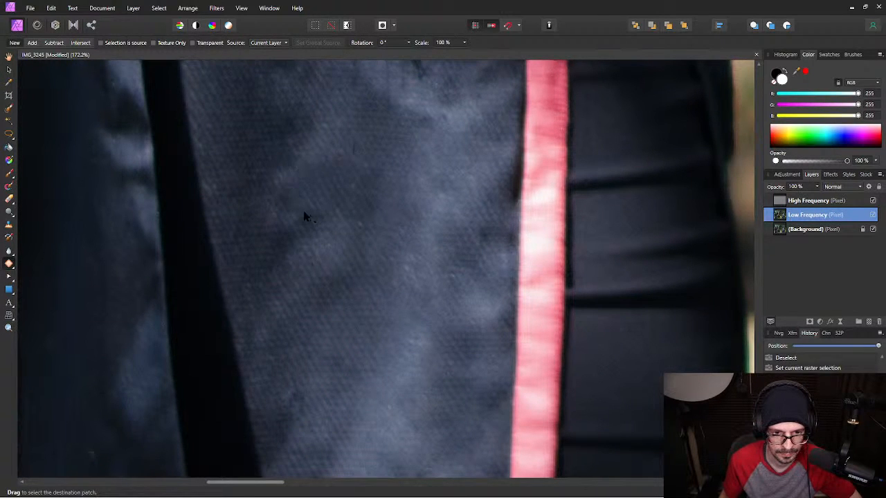
{"action": "left_click_drag", "start_coordinate": [322, 229], "coordinate": [329, 208]}
{"action": "left_click", "coordinate": [348, 186]}
Patch the uneven dark areas in the lower coat panel, including the corner where the pink trim meets the image's bottom edge.
{"action": "left_click_drag", "start_coordinate": [351, 310], "coordinate": [369, 116]}
{"action": "mouse_move", "coordinate": [317, 194]}
{"action": "left_mouse_down"}
{"action": "mouse_move", "coordinate": [322, 224]}
{"action": "mouse_move", "coordinate": [330, 178]}
{"action": "mouse_move", "coordinate": [326, 191]}
{"action": "left_mouse_up"}
{"action": "left_click", "coordinate": [437, 298]}
{"action": "left_click_drag", "start_coordinate": [430, 299], "coordinate": [417, 336]}
{"action": "mouse_move", "coordinate": [442, 371]}
{"action": "left_mouse_down"}
{"action": "mouse_move", "coordinate": [459, 355]}
{"action": "mouse_move", "coordinate": [457, 296]}
{"action": "mouse_move", "coordinate": [447, 356]}
{"action": "mouse_move", "coordinate": [486, 364]}
{"action": "mouse_move", "coordinate": [493, 323]}
{"action": "mouse_move", "coordinate": [477, 334]}
{"action": "mouse_move", "coordinate": [483, 368]}
{"action": "mouse_move", "coordinate": [500, 368]}
{"action": "mouse_move", "coordinate": [510, 362]}
{"action": "mouse_move", "coordinate": [503, 315]}
{"action": "left_mouse_up"}
{"action": "left_click", "coordinate": [481, 305]}
{"action": "left_click", "coordinate": [428, 250]}
{"action": "left_click", "coordinate": [503, 317]}
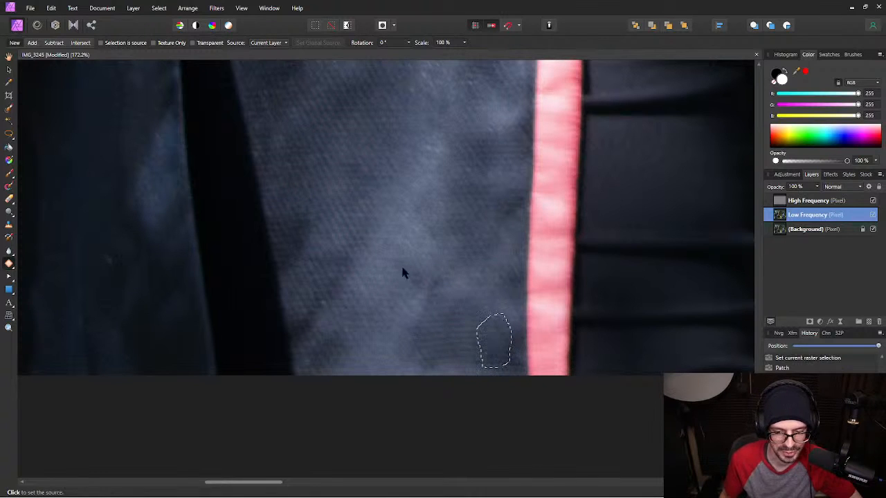
{"action": "left_click", "coordinate": [412, 242]}
{"action": "left_click", "coordinate": [515, 361]}
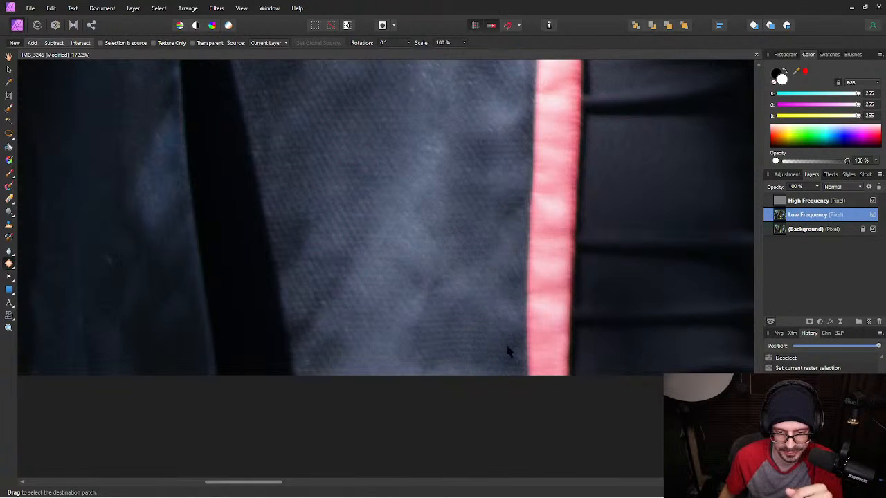
{"action": "left_click_drag", "start_coordinate": [503, 374], "coordinate": [511, 346]}
{"action": "key", "text": "ctrl+d"}
Patch the remaining small tonal blotches along the lower fold of the coat panel near the image's bottom edge.
{"action": "left_click_drag", "start_coordinate": [438, 313], "coordinate": [439, 281]}
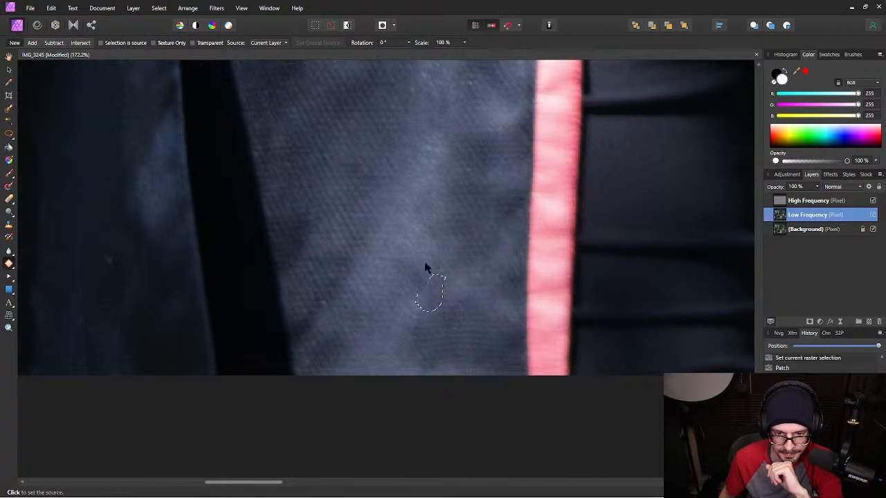
{"action": "key", "text": "ctrl+d"}
{"action": "mouse_move", "coordinate": [412, 320]}
{"action": "left_mouse_down"}
{"action": "mouse_move", "coordinate": [414, 351]}
{"action": "mouse_move", "coordinate": [433, 346]}
{"action": "mouse_move", "coordinate": [416, 317]}
{"action": "left_mouse_up"}
{"action": "left_click", "coordinate": [397, 280]}
{"action": "key", "text": "ctrl+d"}
{"action": "mouse_move", "coordinate": [432, 378]}
{"action": "left_mouse_down"}
{"action": "mouse_move", "coordinate": [440, 353]}
{"action": "mouse_move", "coordinate": [428, 347]}
{"action": "left_mouse_up"}
{"action": "left_click", "coordinate": [376, 300]}
{"action": "key", "text": "ctrl+d"}
{"action": "mouse_move", "coordinate": [442, 247]}
{"action": "left_mouse_down"}
{"action": "mouse_move", "coordinate": [443, 194]}
{"action": "mouse_move", "coordinate": [449, 304]}
{"action": "mouse_move", "coordinate": [467, 291]}
{"action": "left_mouse_up"}
{"action": "key", "text": "ctrl+d"}
{"action": "left_click_drag", "start_coordinate": [426, 161], "coordinate": [392, 210]}
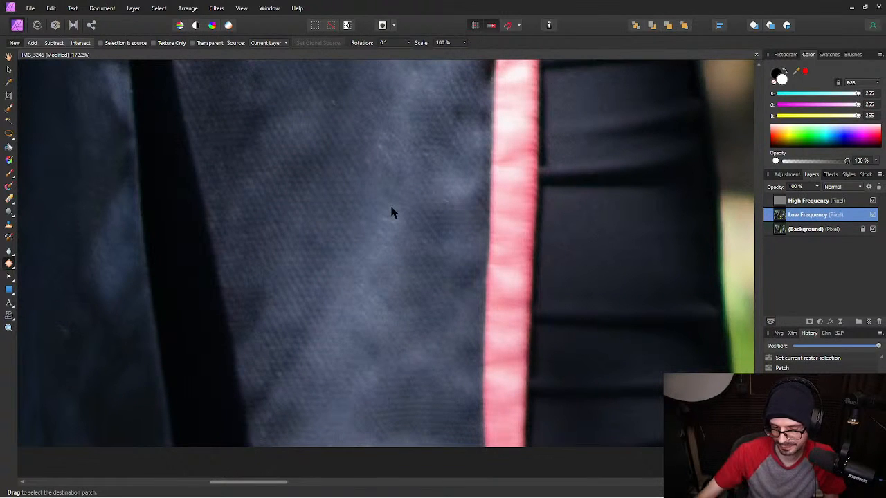
{"action": "scroll", "coordinate": [424, 165], "scroll_direction": "down", "scroll_amount": 1}
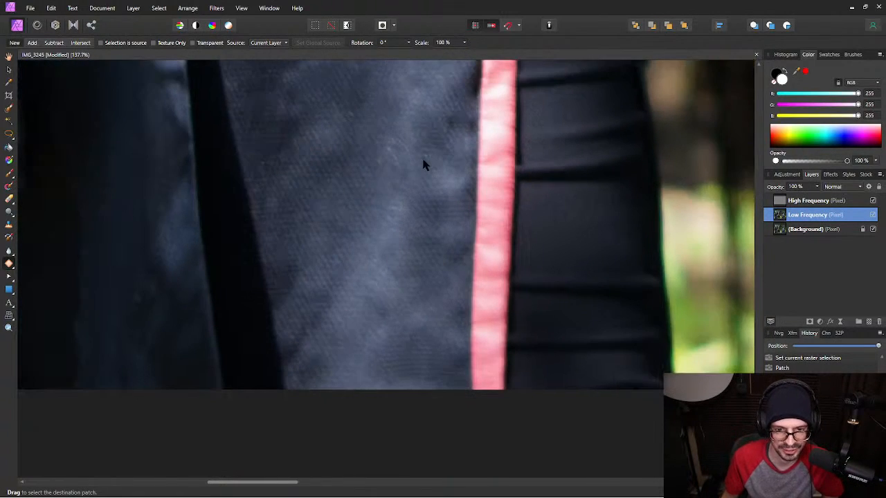
{"action": "left_click_drag", "start_coordinate": [451, 138], "coordinate": [431, 192]}
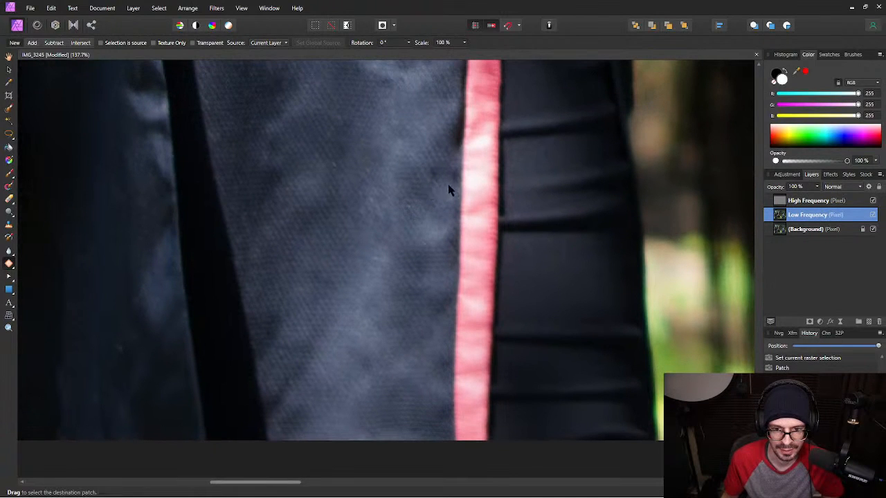
Compare the coat panel before and after retouching by toggling the visibility of the High Frequency and Low Frequency layers together.
{"action": "left_click", "coordinate": [857, 200], "text": "shift"}
{"action": "left_click", "coordinate": [874, 201]}
{"action": "left_click", "coordinate": [873, 201]}
{"action": "left_click", "coordinate": [873, 201]}
{"action": "left_click", "coordinate": [874, 201]}
{"action": "left_click", "coordinate": [873, 201]}
{"action": "left_click", "coordinate": [873, 200]}
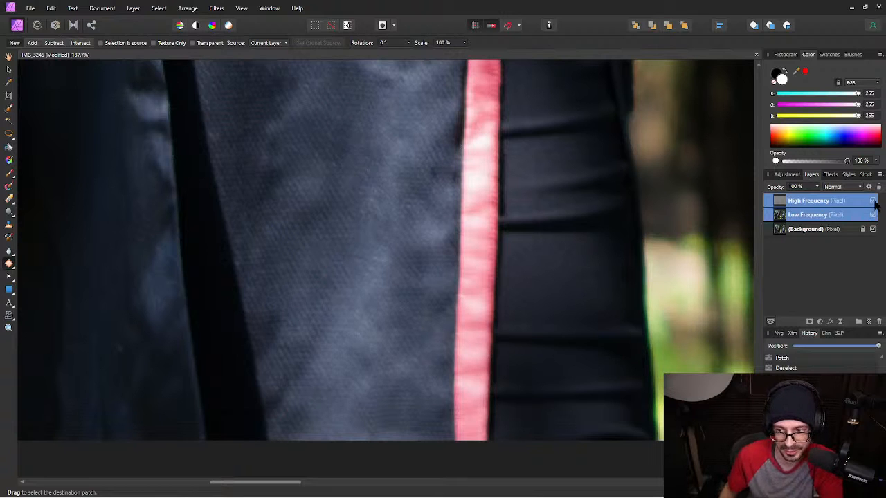
{"action": "left_click", "coordinate": [873, 201]}
{"action": "left_click", "coordinate": [873, 200]}
{"action": "left_click", "coordinate": [874, 201]}
{"action": "left_click", "coordinate": [873, 201]}
{"action": "left_click", "coordinate": [873, 201]}
{"action": "left_click", "coordinate": [873, 201]}
{"action": "left_click", "coordinate": [874, 201]}
{"action": "left_click", "coordinate": [873, 201]}
{"action": "left_click", "coordinate": [874, 201]}
{"action": "left_click", "coordinate": [873, 201]}
{"action": "left_click", "coordinate": [873, 201]}
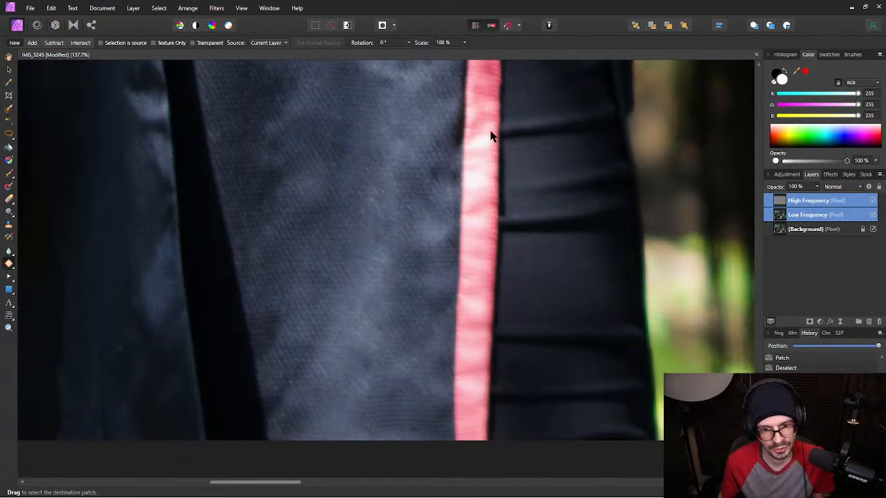
Patch the small dark spot on the Low Frequency layer beside the pink trim in the coat panel.
{"action": "left_click", "coordinate": [830, 215]}
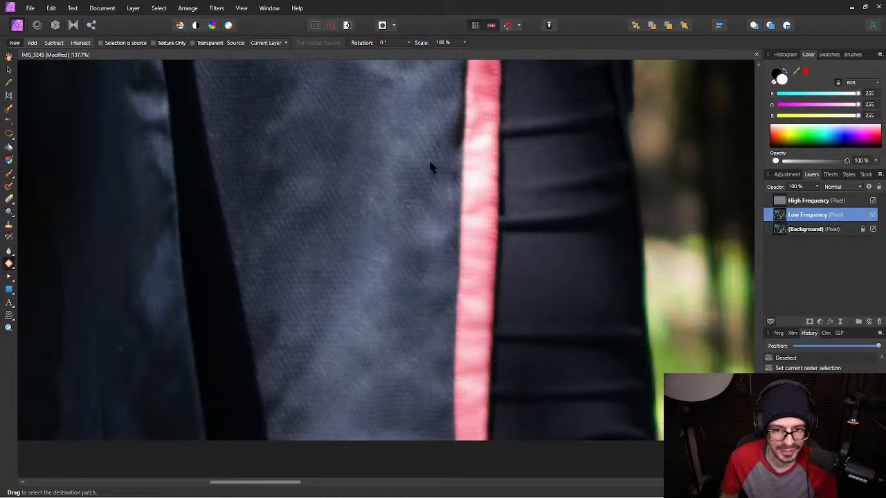
{"action": "left_click_drag", "start_coordinate": [436, 174], "coordinate": [382, 134]}
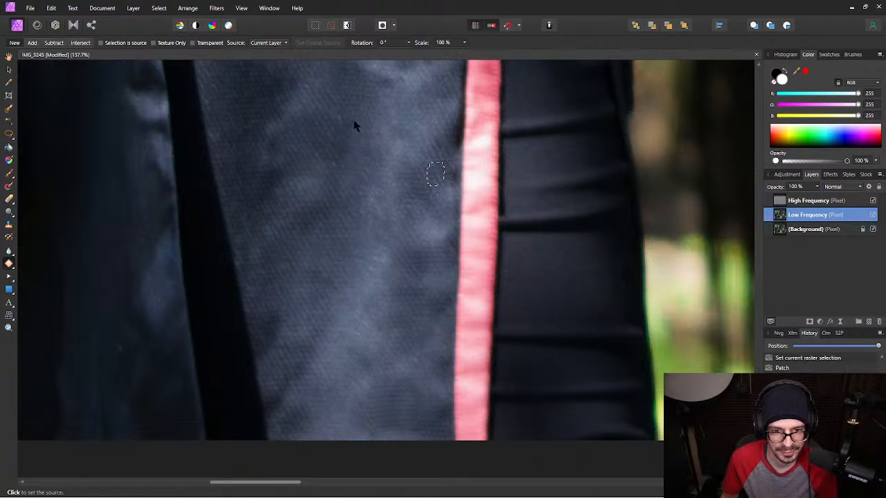
{"action": "left_click", "coordinate": [399, 130]}
Patch the dark blotches on the coat panel just below and beside the tassel's frayed end.
{"action": "left_click_drag", "start_coordinate": [416, 187], "coordinate": [422, 389]}
{"action": "left_click_drag", "start_coordinate": [312, 231], "coordinate": [407, 312]}
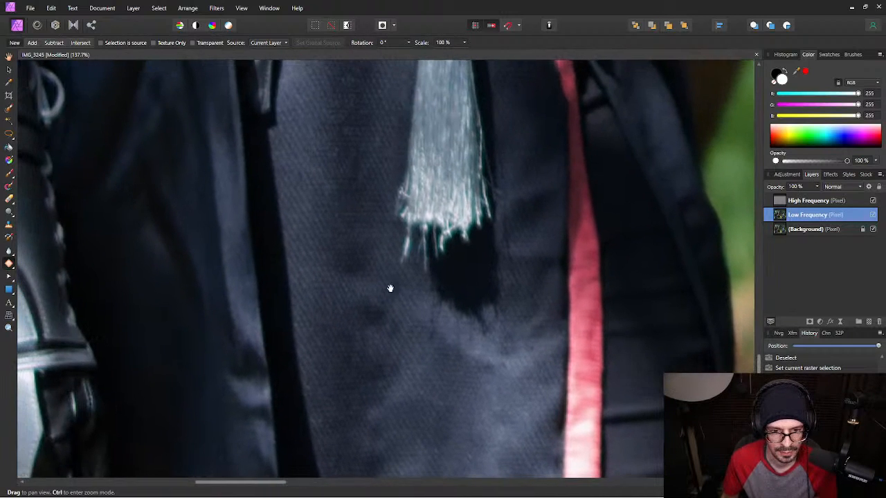
{"action": "left_click_drag", "start_coordinate": [366, 280], "coordinate": [375, 255]}
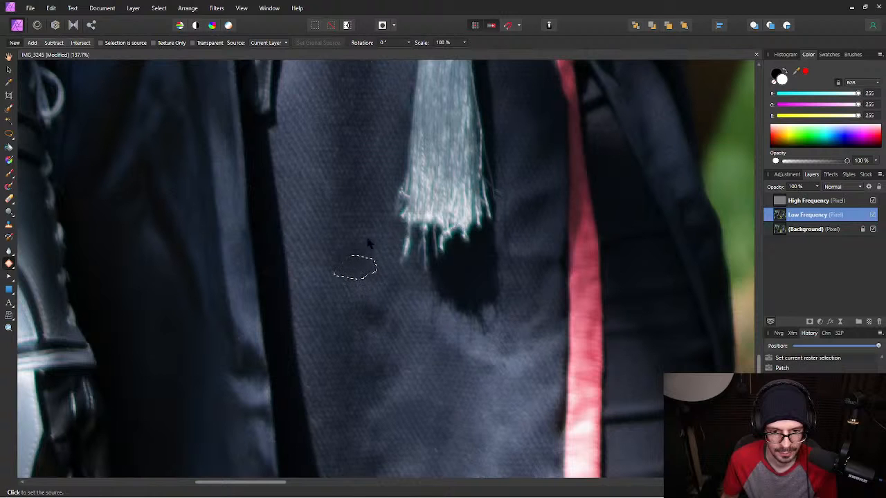
{"action": "key", "text": "ctrl+d"}
{"action": "left_click_drag", "start_coordinate": [368, 114], "coordinate": [376, 150]}
{"action": "mouse_move", "coordinate": [387, 386]}
{"action": "left_mouse_down"}
{"action": "mouse_move", "coordinate": [370, 223]}
{"action": "mouse_move", "coordinate": [344, 203]}
{"action": "mouse_move", "coordinate": [347, 223]}
{"action": "mouse_move", "coordinate": [373, 223]}
{"action": "mouse_move", "coordinate": [360, 196]}
{"action": "left_mouse_up"}
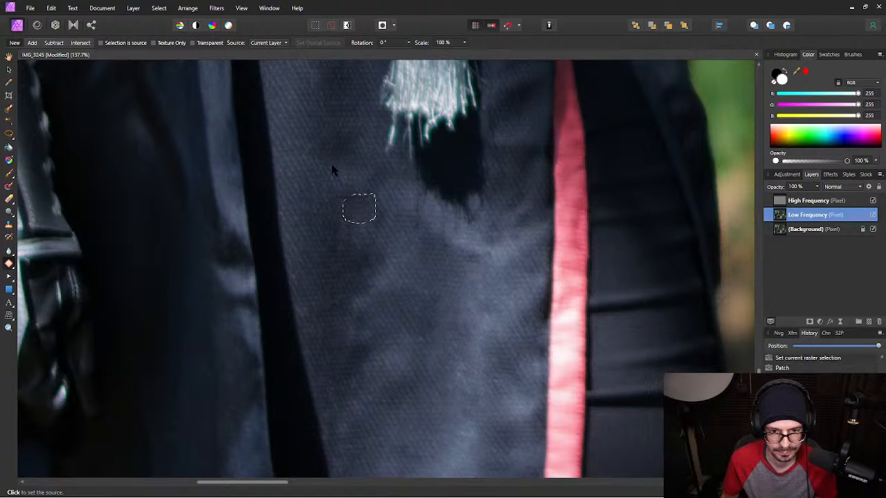
{"action": "key", "text": "ctrl+d"}
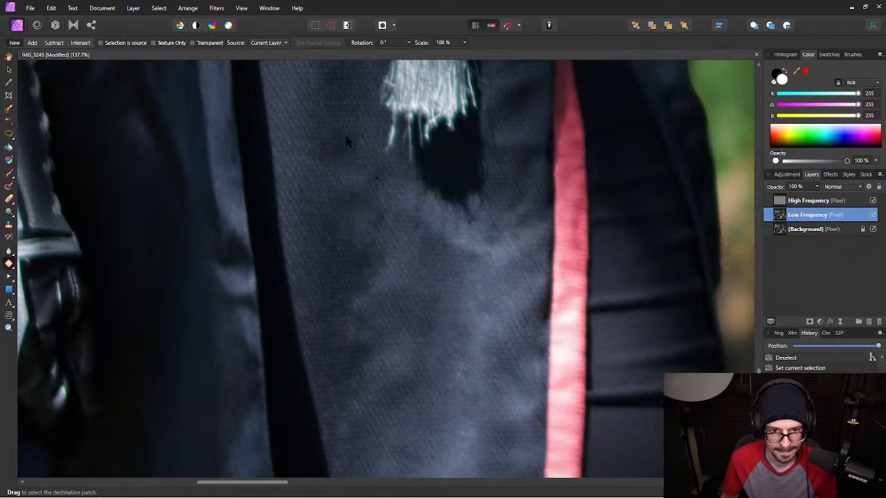
Patch the two dark blotches next to the black fold in the coat panel, below the tassel's shadow.
{"action": "left_click_drag", "start_coordinate": [372, 324], "coordinate": [362, 309]}
{"action": "left_click", "coordinate": [383, 286]}
{"action": "key", "text": "ctrl+d"}
{"action": "left_click_drag", "start_coordinate": [357, 357], "coordinate": [362, 350]}
{"action": "left_click", "coordinate": [381, 319]}
{"action": "key", "text": "ctrl+d"}
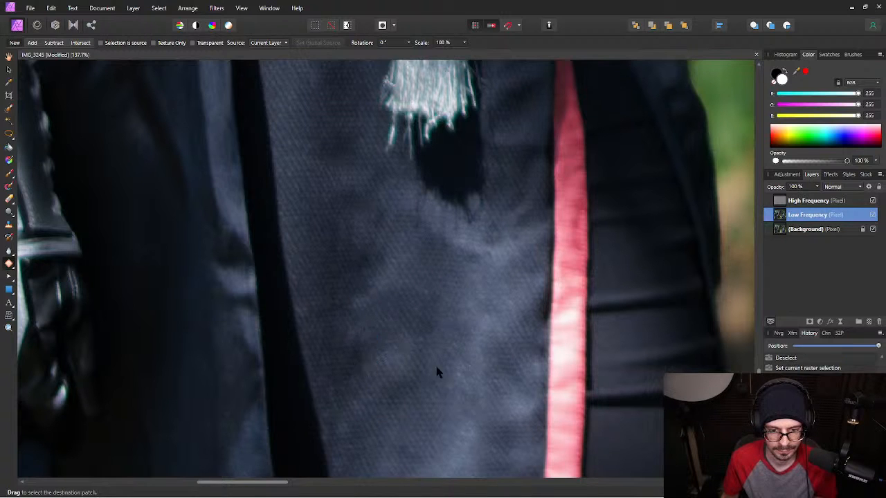
Bring both people and the horse into view and save the retouched document.
{"action": "scroll", "coordinate": [435, 373], "scroll_direction": "down", "scroll_amount": 8}
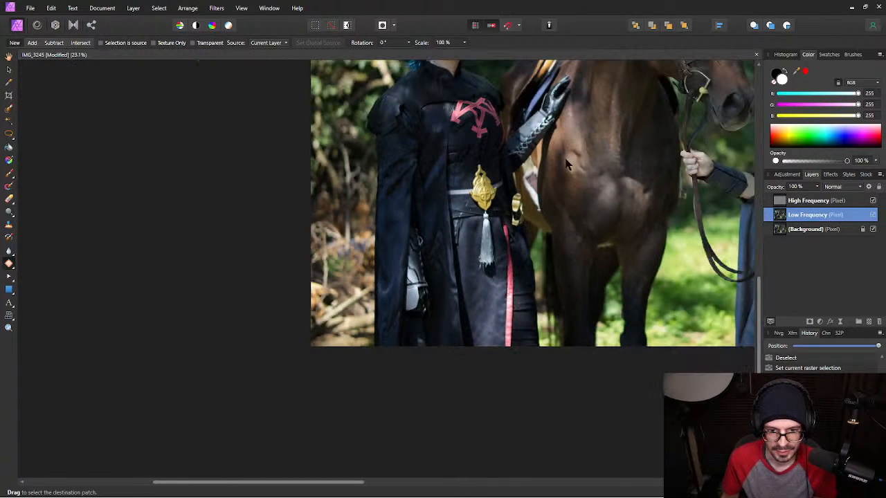
{"action": "left_click_drag", "start_coordinate": [471, 162], "coordinate": [267, 248]}
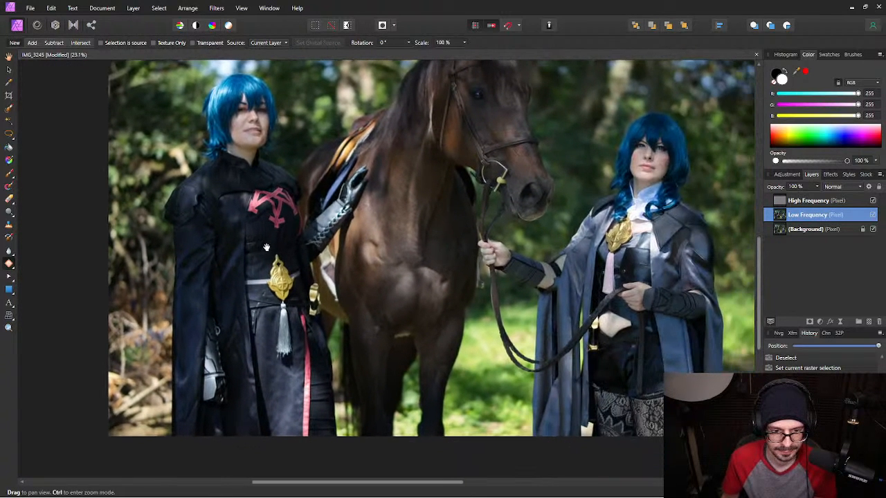
{"action": "key", "text": "ctrl+s"}
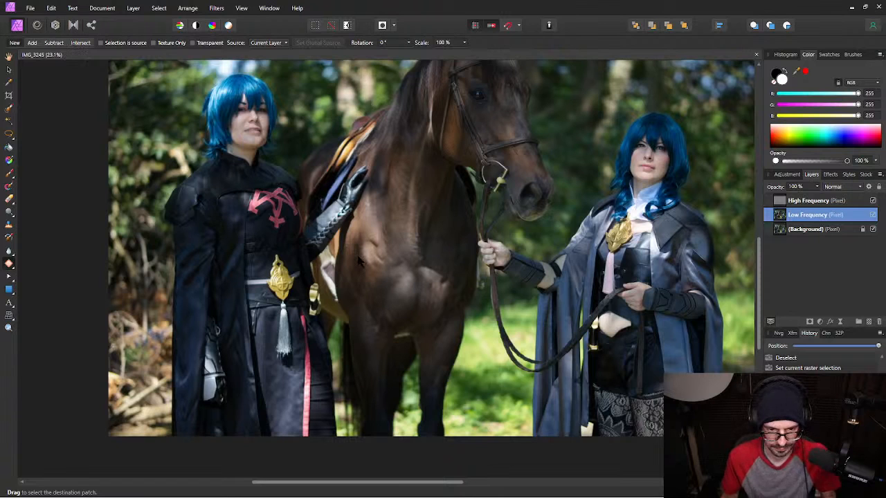
Patch small tonal spots at the bottom of the coat panel beside the pink trim, undoing the last attempt.
{"action": "left_click_drag", "start_coordinate": [287, 425], "coordinate": [283, 423]}
{"action": "left_click", "coordinate": [290, 412]}
{"action": "mouse_move", "coordinate": [287, 410]}
{"action": "left_mouse_down"}
{"action": "mouse_move", "coordinate": [285, 418]}
{"action": "mouse_move", "coordinate": [294, 414]}
{"action": "mouse_move", "coordinate": [286, 408]}
{"action": "left_mouse_up"}
{"action": "left_click", "coordinate": [290, 413]}
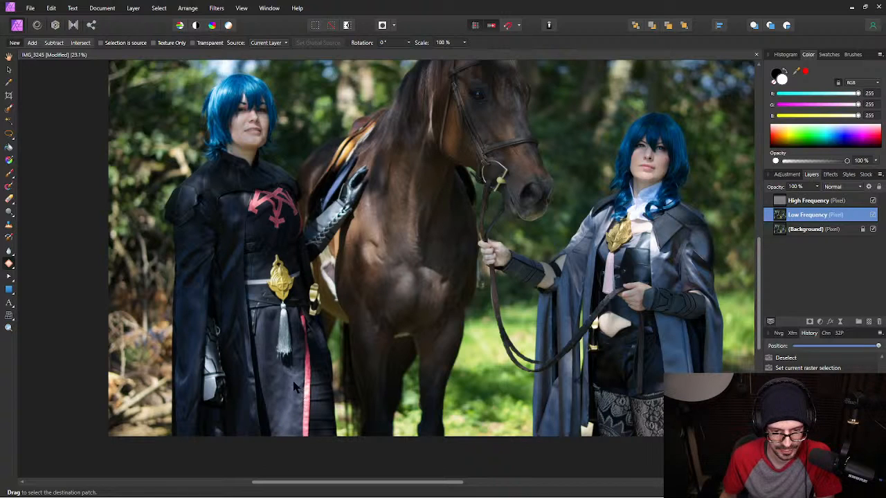
{"action": "left_click_drag", "start_coordinate": [293, 387], "coordinate": [281, 391]}
{"action": "key", "text": "ctrl+z"}
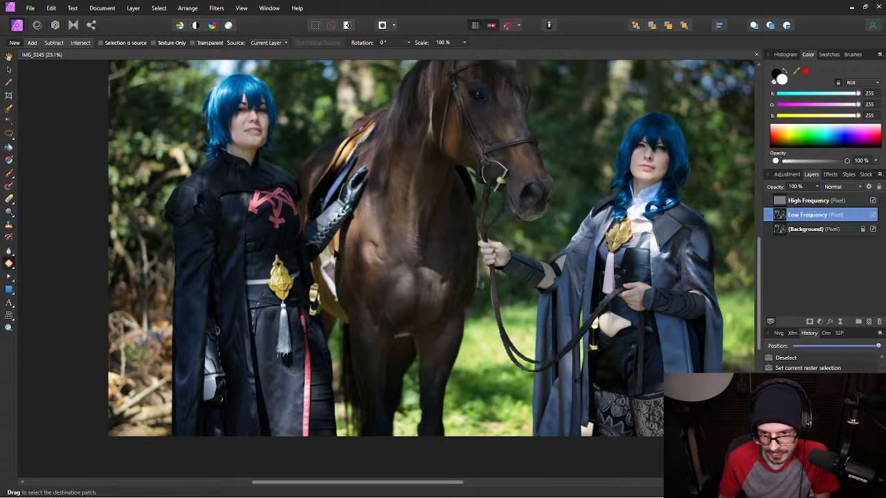
Merge all visible layers into a new pixel layer at the top of the stack and save the document.
{"action": "scroll", "coordinate": [422, 181], "scroll_direction": "down", "scroll_amount": 2}
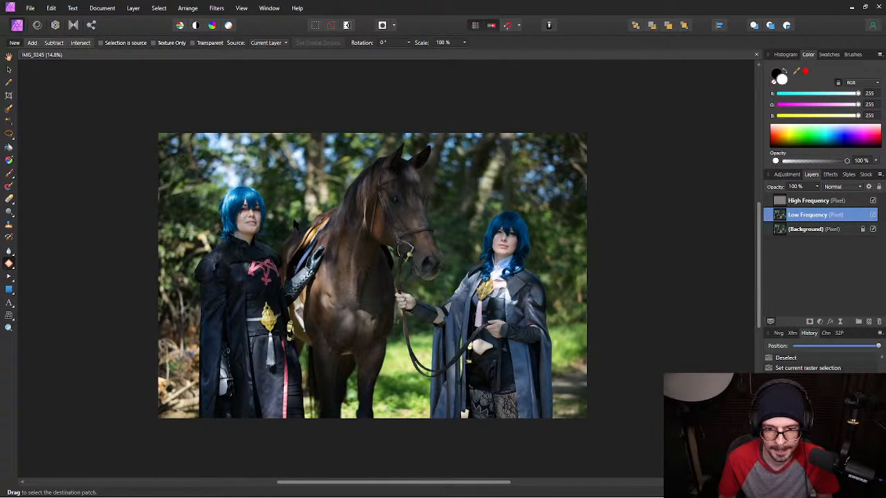
{"action": "scroll", "coordinate": [223, 210], "scroll_direction": "up", "scroll_amount": 5}
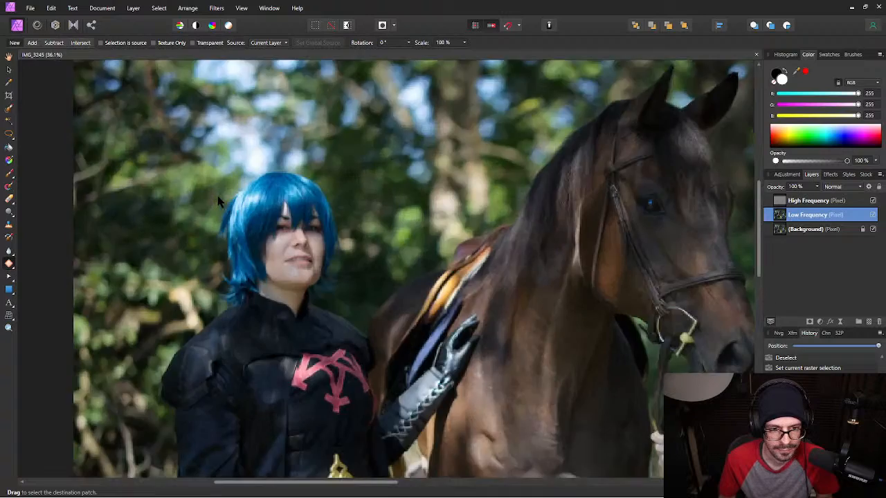
{"action": "scroll", "coordinate": [231, 223], "scroll_direction": "down", "scroll_amount": 5}
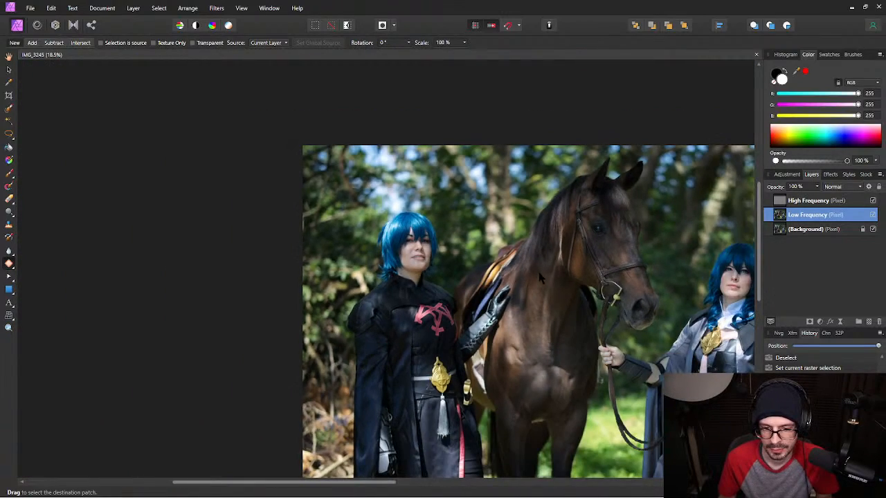
{"action": "left_click_drag", "start_coordinate": [613, 297], "coordinate": [447, 249]}
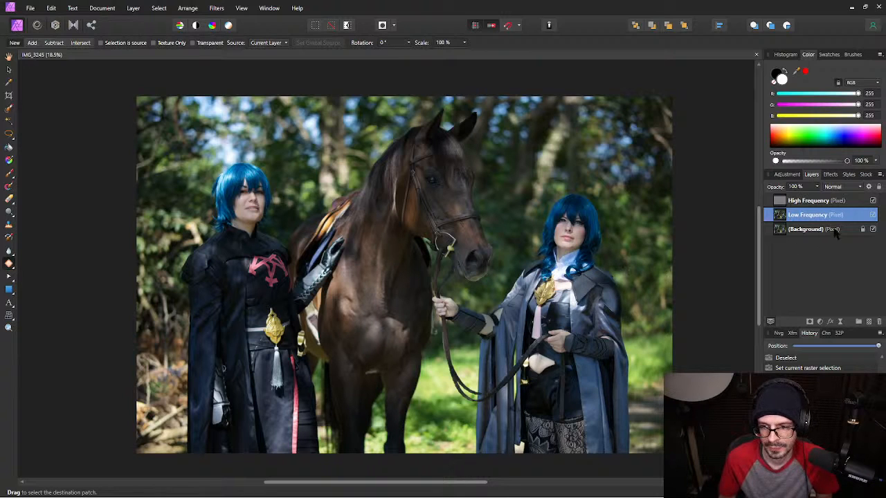
{"action": "left_click", "coordinate": [850, 203], "text": "shift"}
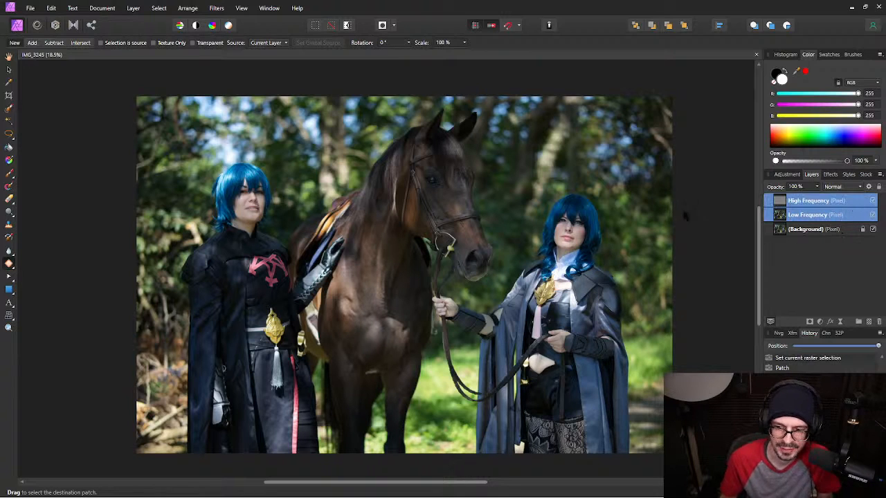
{"action": "left_click", "coordinate": [133, 9]}
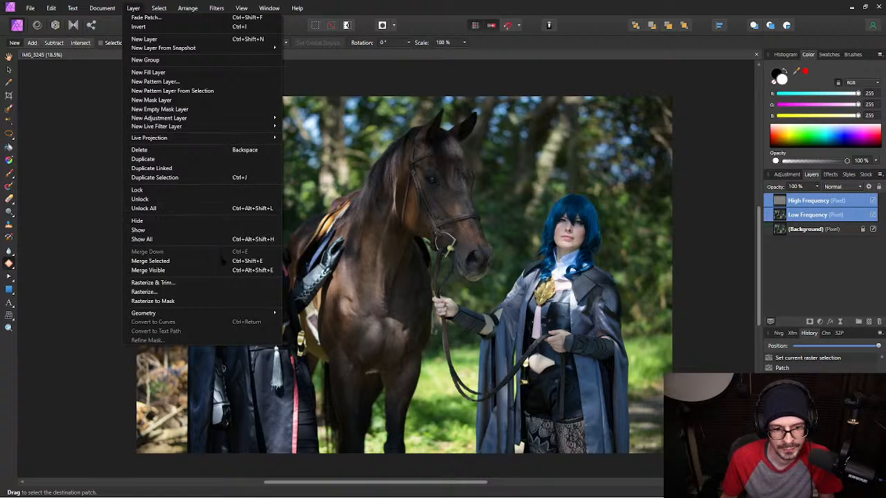
{"action": "left_click", "coordinate": [213, 272]}
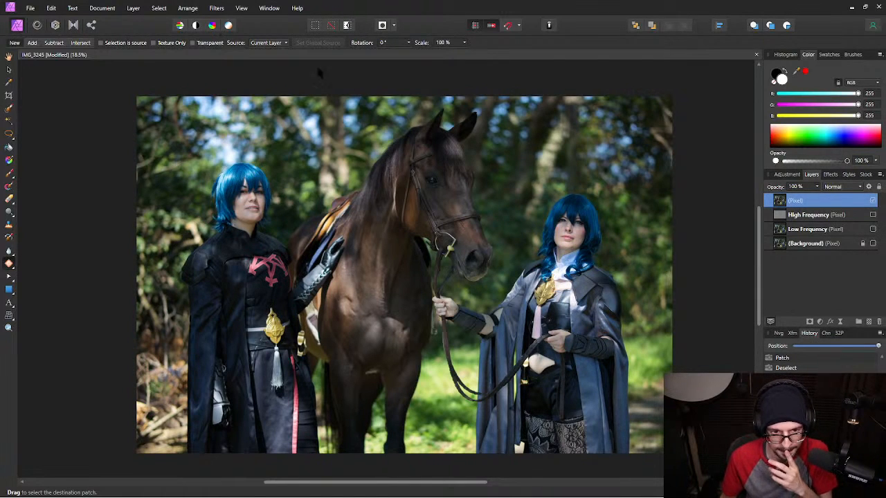
{"action": "key", "text": "ctrl+s"}
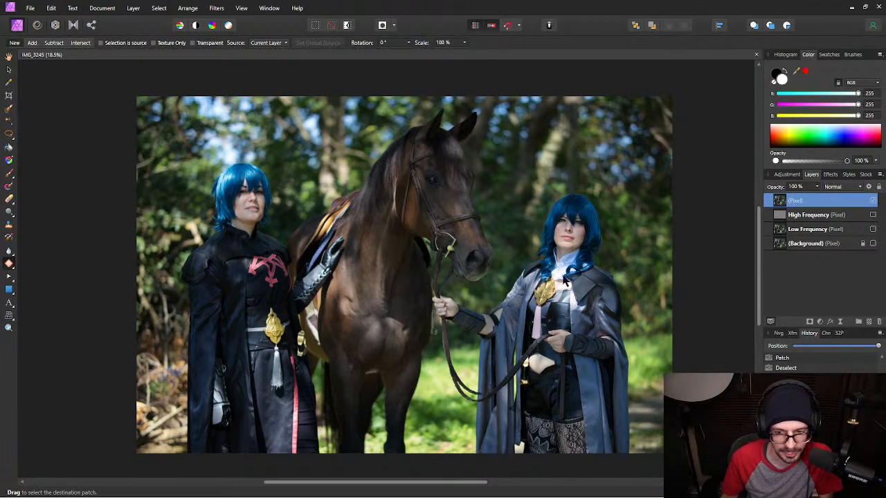
Add an empty pixel layer above the merged layer and set its blend mode to Linear Light.
{"action": "scroll", "coordinate": [587, 293], "scroll_direction": "up", "scroll_amount": 5}
{"action": "scroll", "coordinate": [585, 286], "scroll_direction": "up", "scroll_amount": 1}
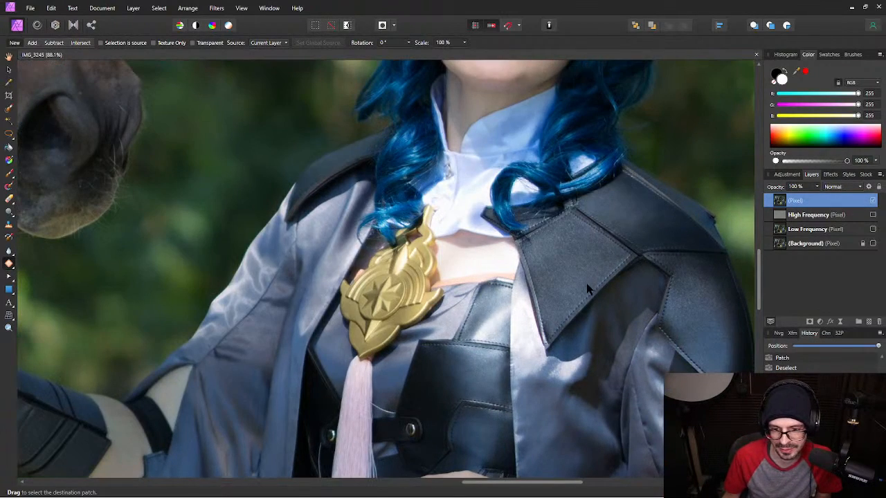
{"action": "left_click", "coordinate": [869, 323]}
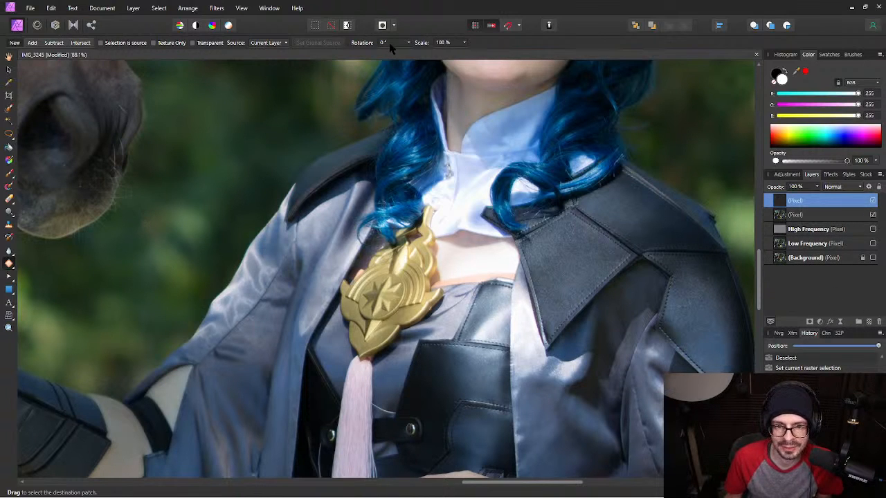
{"action": "left_click", "coordinate": [855, 187]}
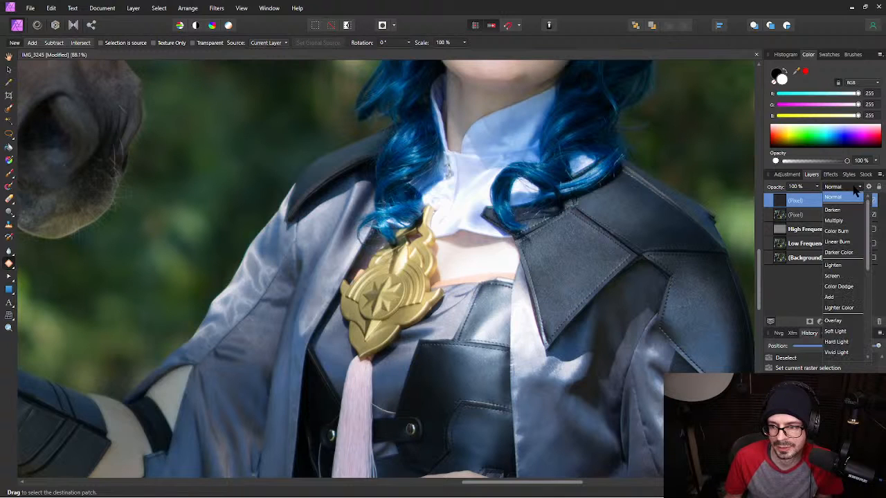
{"action": "left_click_drag", "start_coordinate": [868, 252], "coordinate": [868, 284]}
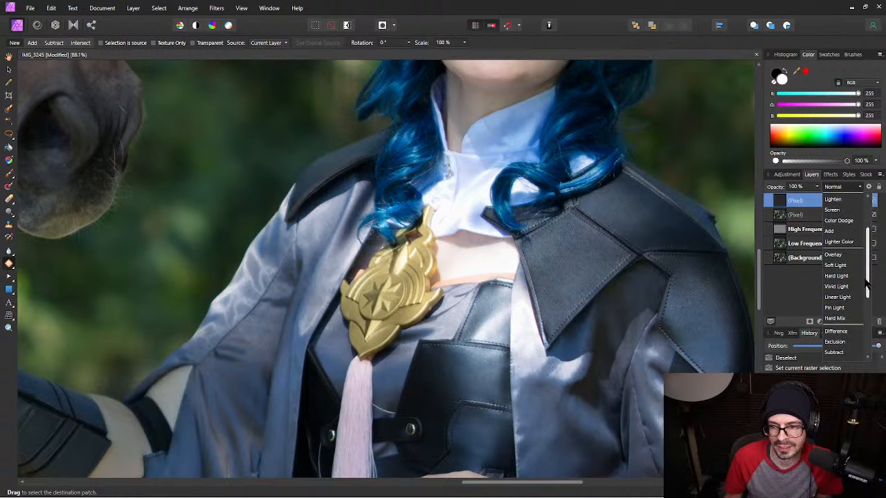
{"action": "left_click", "coordinate": [848, 297]}
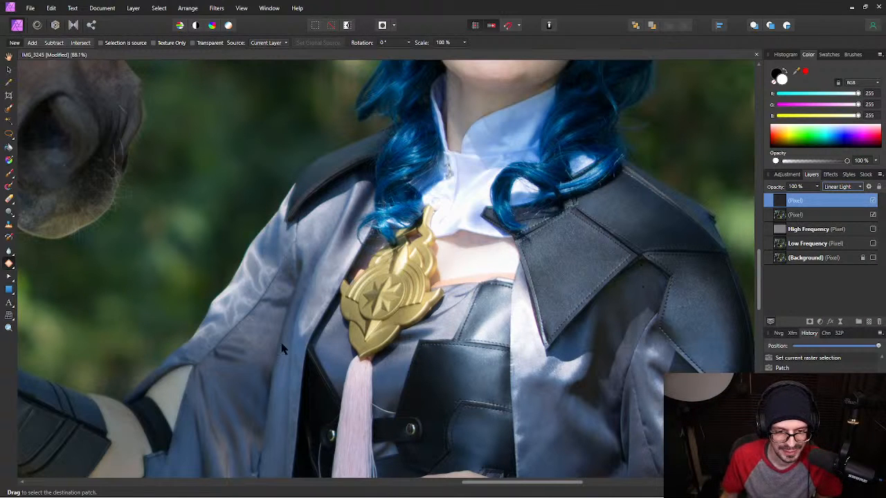
{"action": "left_click_drag", "start_coordinate": [346, 336], "coordinate": [377, 233]}
{"action": "left_click_drag", "start_coordinate": [448, 236], "coordinate": [232, 315]}
{"action": "left_click_drag", "start_coordinate": [308, 69], "coordinate": [306, 160]}
{"action": "left_click_drag", "start_coordinate": [372, 238], "coordinate": [435, 186]}
{"action": "scroll", "coordinate": [435, 186], "scroll_direction": "up", "scroll_amount": 4}
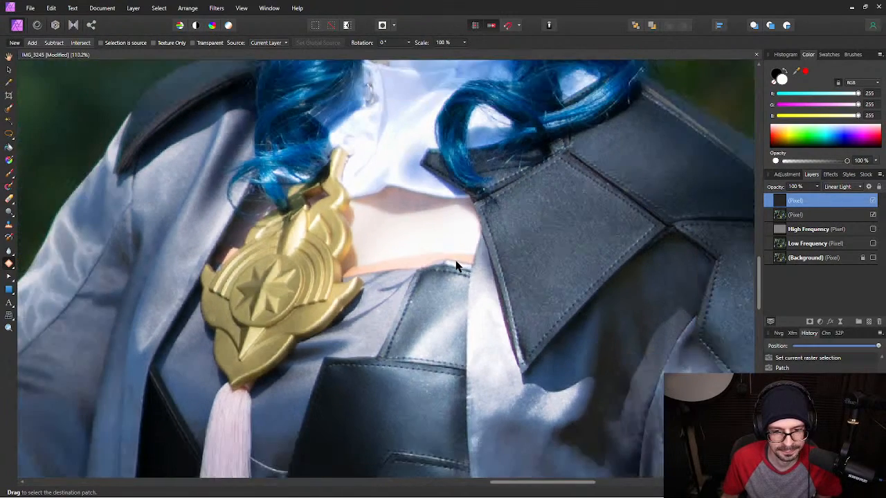
{"action": "scroll", "coordinate": [457, 266], "scroll_direction": "down", "scroll_amount": 4}
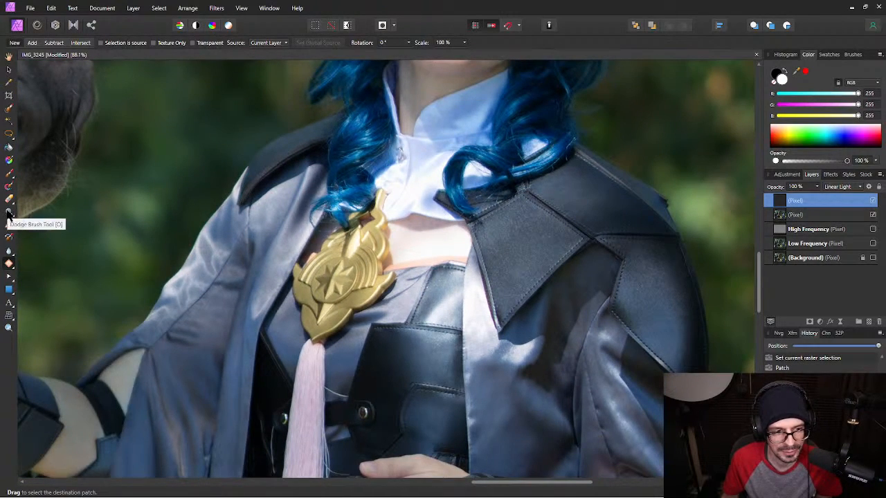
Try to dodge the leather chest panel beside the medallion with a Dodge brush reduced to 268.3 px.
{"action": "left_click", "coordinate": [11, 214]}
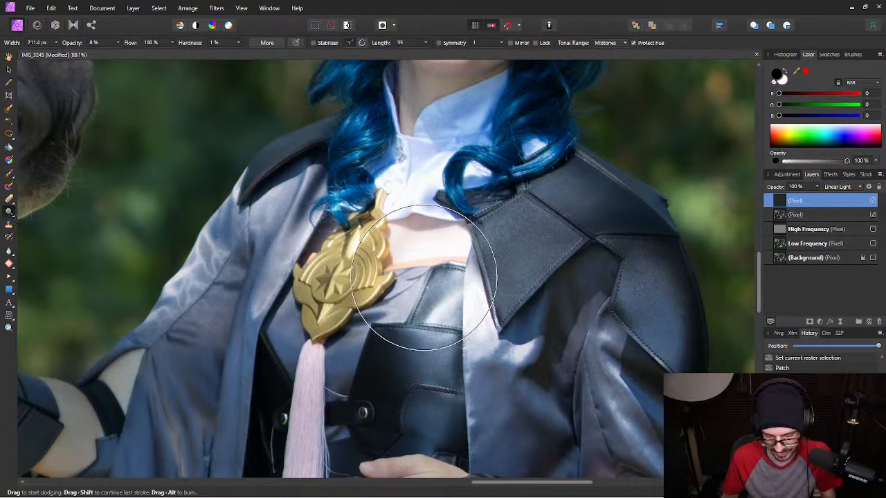
{"action": "key", "text": "bracketleft"}
{"action": "key", "text": "bracketleft"}
{"action": "key", "text": "bracketleft"}
{"action": "key", "text": "bracketleft"}
{"action": "key", "text": "bracketleft"}
{"action": "left_click_drag", "start_coordinate": [439, 299], "coordinate": [460, 296]}
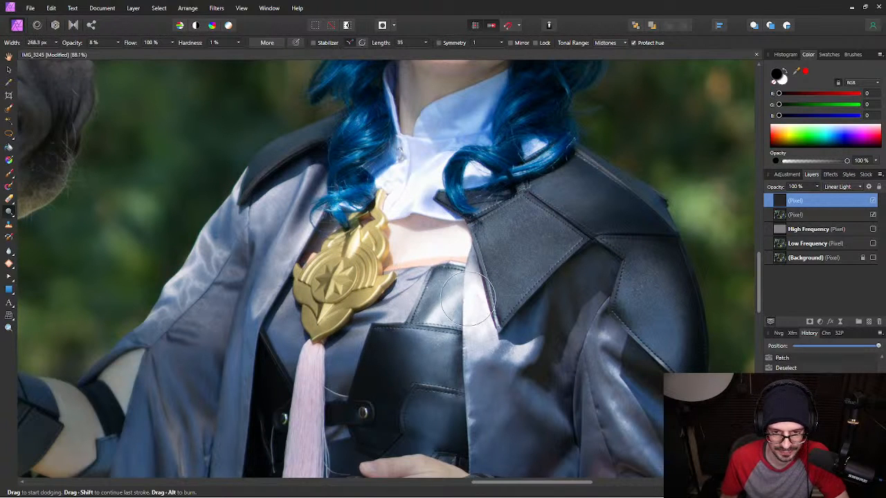
{"action": "mouse_move", "coordinate": [469, 265]}
{"action": "left_mouse_down"}
{"action": "mouse_move", "coordinate": [481, 298]}
{"action": "mouse_move", "coordinate": [472, 303]}
{"action": "mouse_move", "coordinate": [463, 285]}
{"action": "mouse_move", "coordinate": [422, 292]}
{"action": "left_mouse_up"}
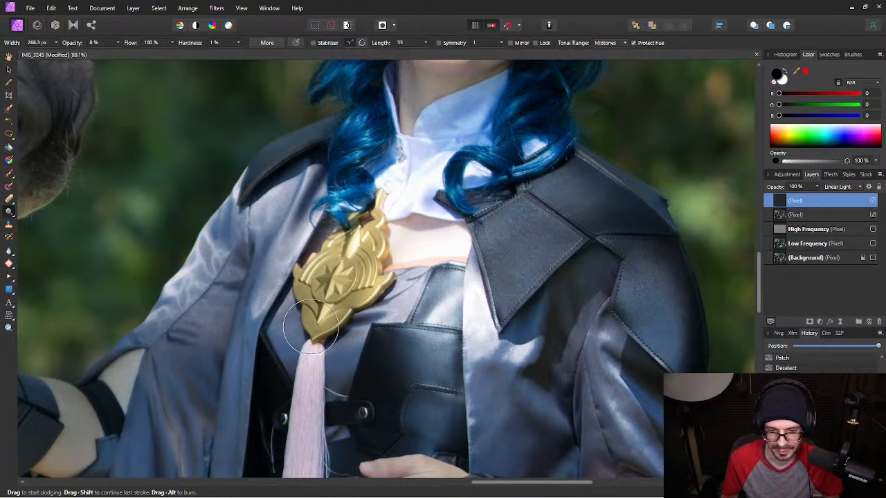
Keep the Dodge Brush Tool active and set its opacity to 100%.
{"action": "left_click", "coordinate": [9, 213]}
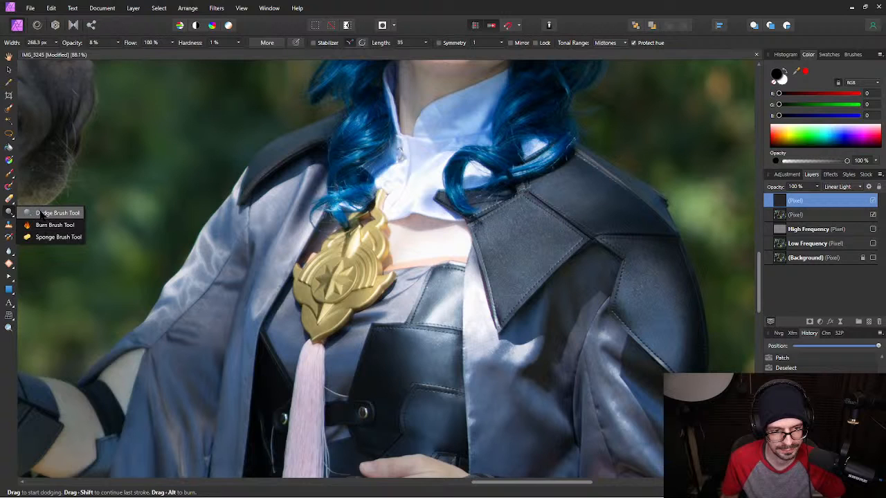
{"action": "left_click", "coordinate": [41, 214]}
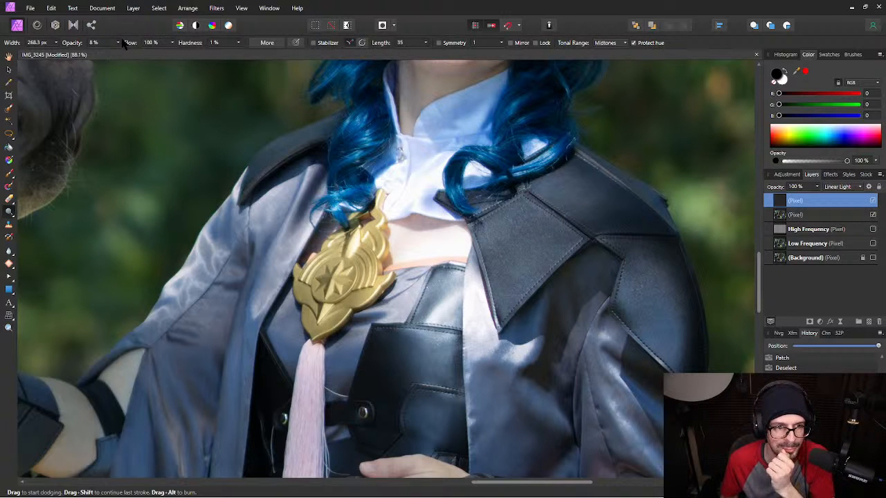
{"action": "left_click_drag", "start_coordinate": [131, 52], "coordinate": [182, 54]}
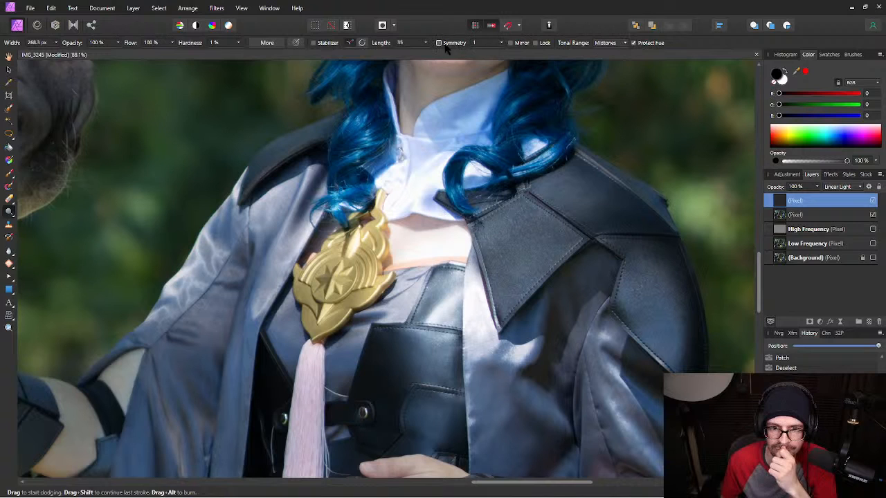
Set the Dodge Brush hardness to 100% and keep the top layer's blend mode at Linear Light.
{"action": "left_click_drag", "start_coordinate": [248, 54], "coordinate": [308, 54]}
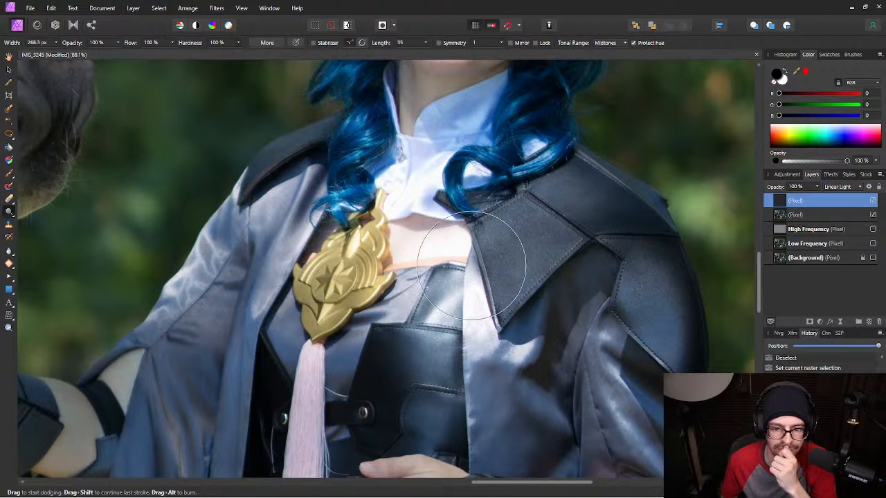
{"action": "left_click", "coordinate": [856, 189]}
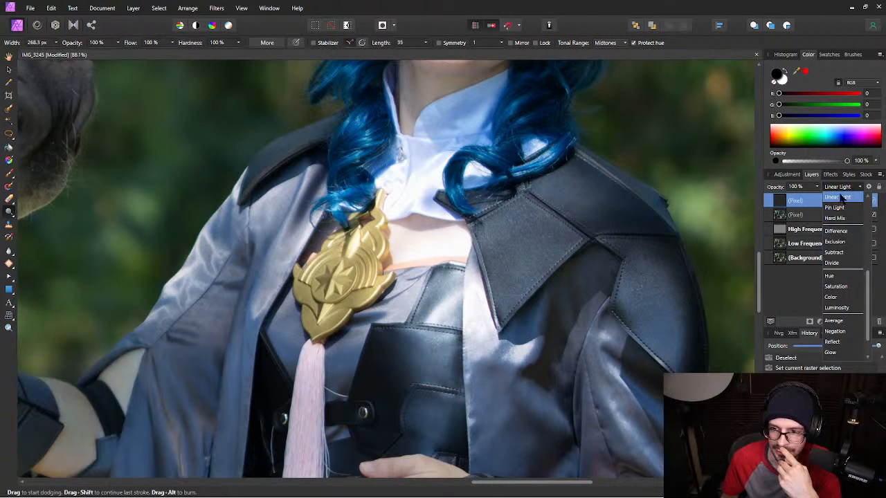
{"action": "left_click", "coordinate": [861, 197]}
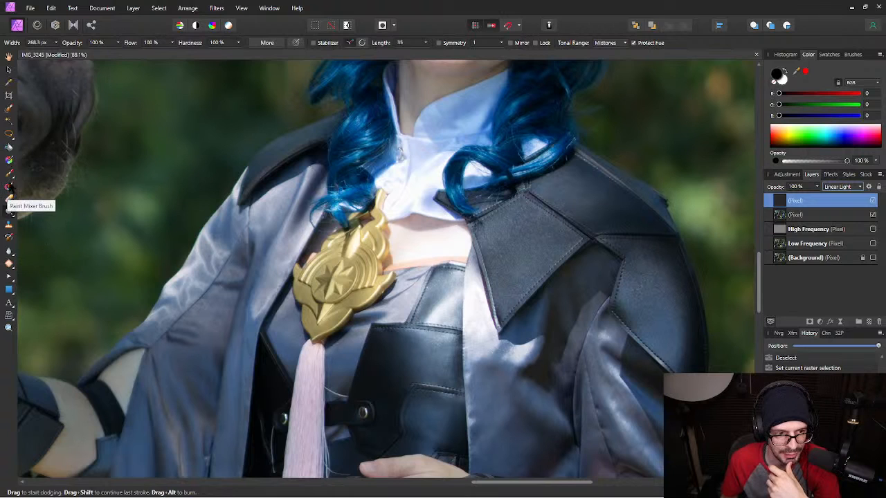
Set up a soft black Paint Brush with 0% hardness, a width of 297.8 px and 25% opacity.
{"action": "left_click", "coordinate": [9, 173]}
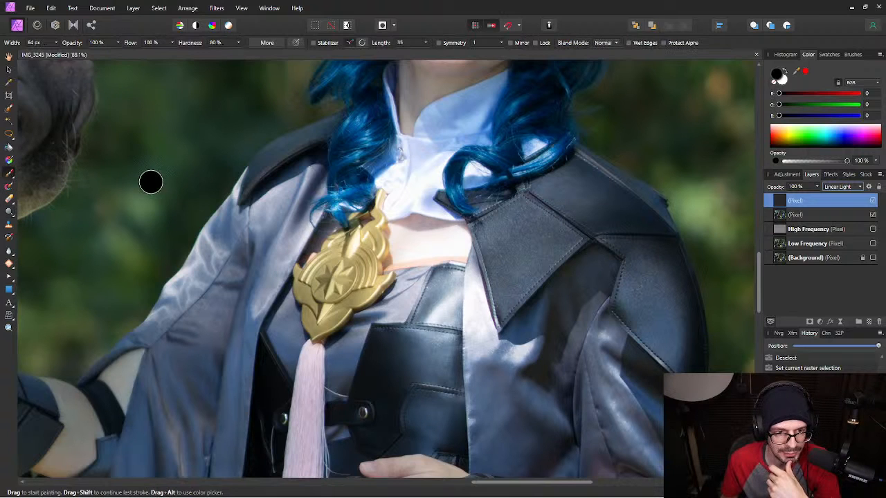
{"action": "left_click", "coordinate": [99, 42]}
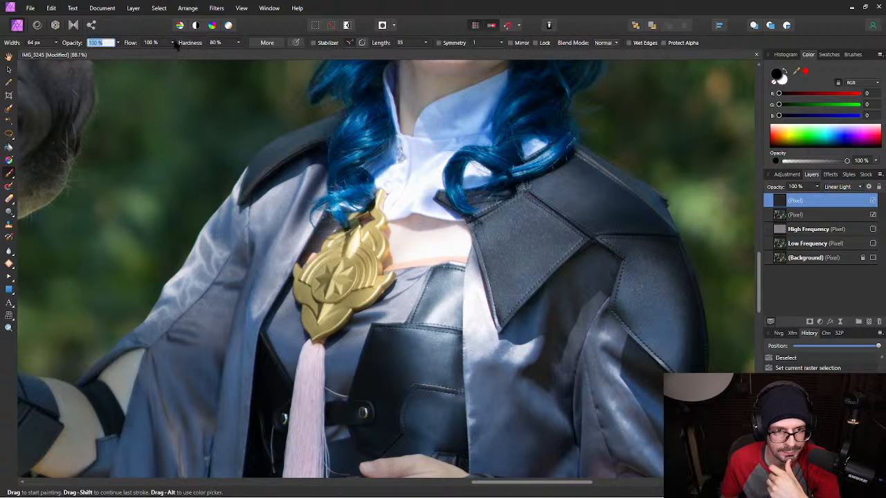
{"action": "left_click", "coordinate": [238, 43]}
{"action": "left_click_drag", "start_coordinate": [240, 53], "coordinate": [137, 59]}
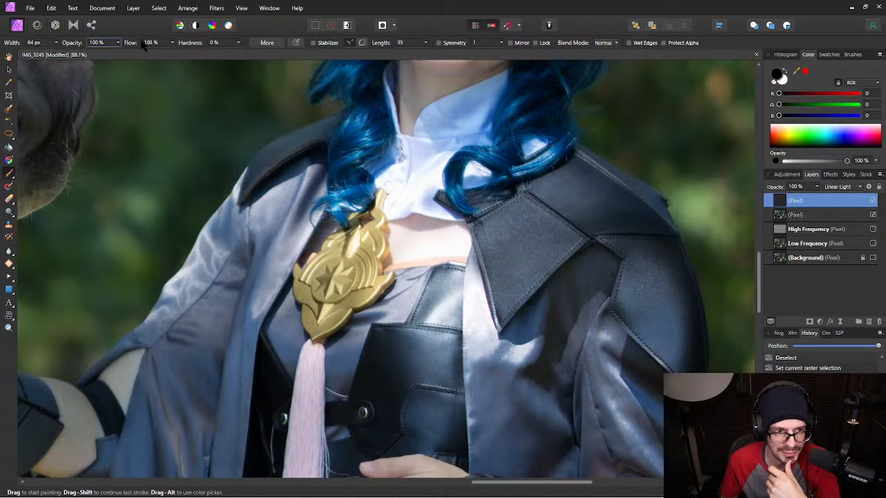
{"action": "left_click", "coordinate": [118, 43]}
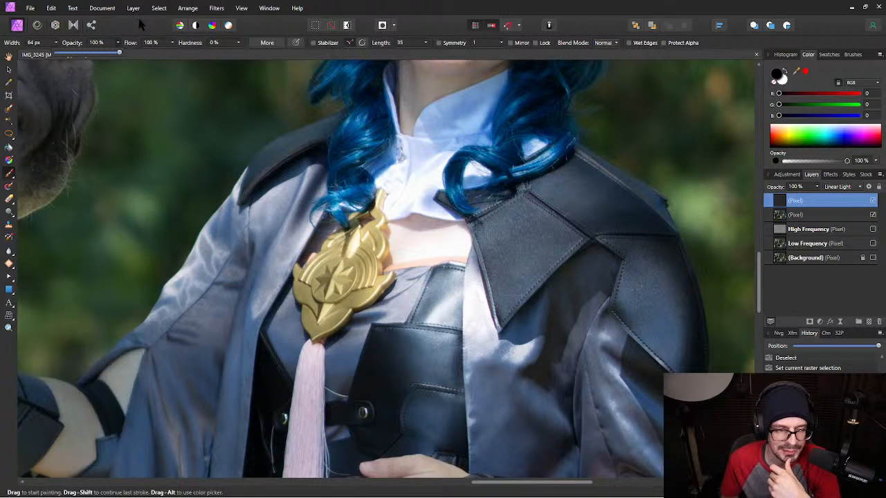
{"action": "left_click_drag", "start_coordinate": [119, 55], "coordinate": [75, 59]}
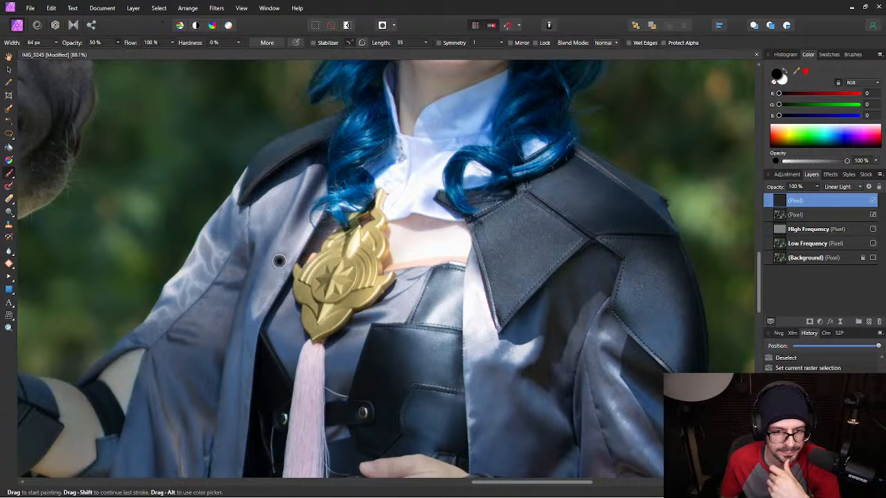
{"action": "left_click_drag", "start_coordinate": [367, 266], "coordinate": [391, 300]}
{"action": "left_click", "coordinate": [97, 44]}
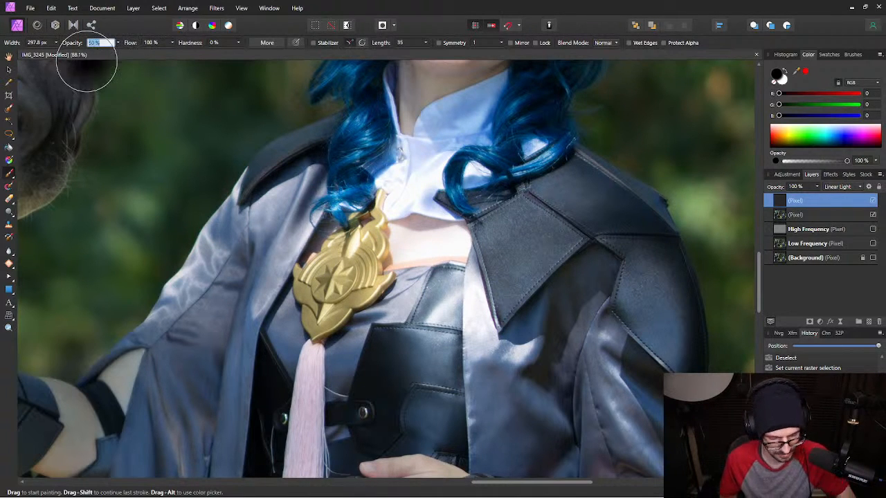
{"action": "type", "text": "25"}
{"action": "key", "text": "Return"}
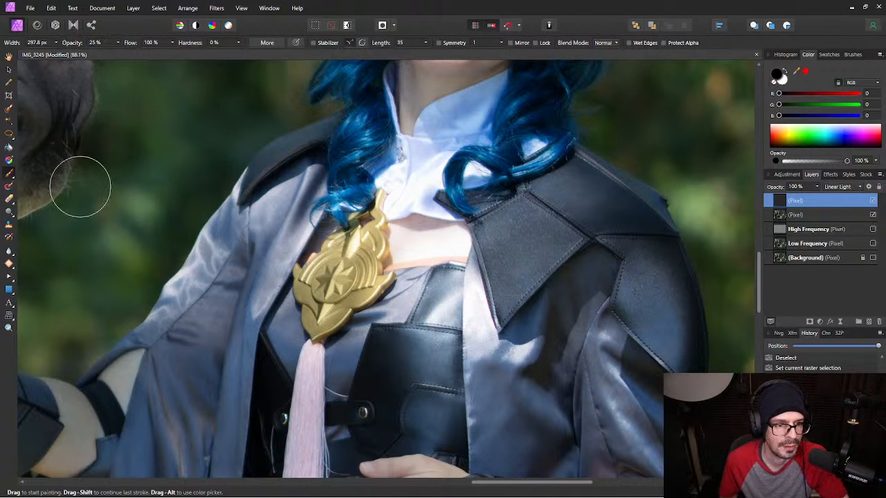
Try darkening the bright lapel strip with a black stroke and lower the layer opacity to 56%.
{"action": "mouse_move", "coordinate": [489, 313]}
{"action": "left_mouse_down"}
{"action": "mouse_move", "coordinate": [479, 328]}
{"action": "mouse_move", "coordinate": [478, 283]}
{"action": "mouse_move", "coordinate": [479, 404]}
{"action": "left_mouse_up"}
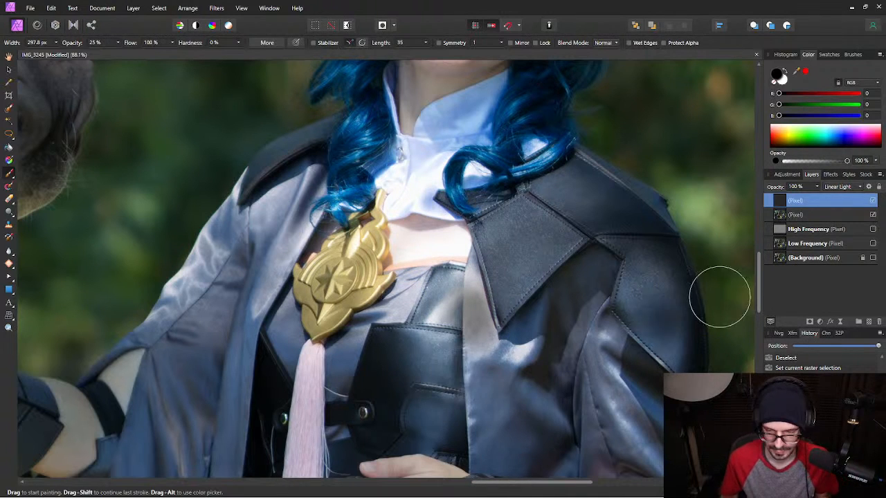
{"action": "mouse_move", "coordinate": [778, 188]}
{"action": "left_mouse_down"}
{"action": "mouse_move", "coordinate": [753, 191]}
{"action": "mouse_move", "coordinate": [760, 188]}
{"action": "left_mouse_up"}
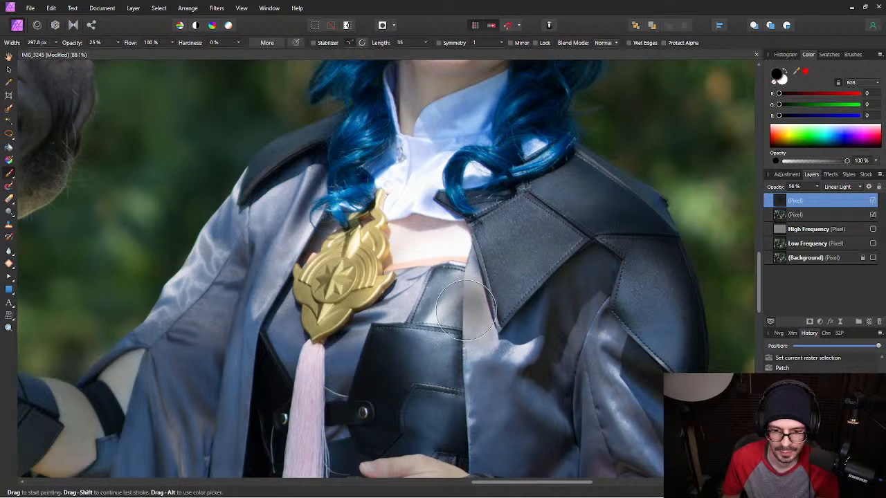
Reduce the brush width to 166.9 px and undo the trial strokes and the layer opacity change.
{"action": "key", "text": "bracketleft"}
{"action": "key", "text": "bracketleft"}
{"action": "key", "text": "bracketleft"}
{"action": "key", "text": "bracketleft"}
{"action": "key", "text": "bracketleft"}
{"action": "key", "text": "bracketleft"}
{"action": "key", "text": "bracketleft"}
{"action": "key", "text": "bracketleft"}
{"action": "key", "text": "bracketleft"}
{"action": "key", "text": "bracketleft"}
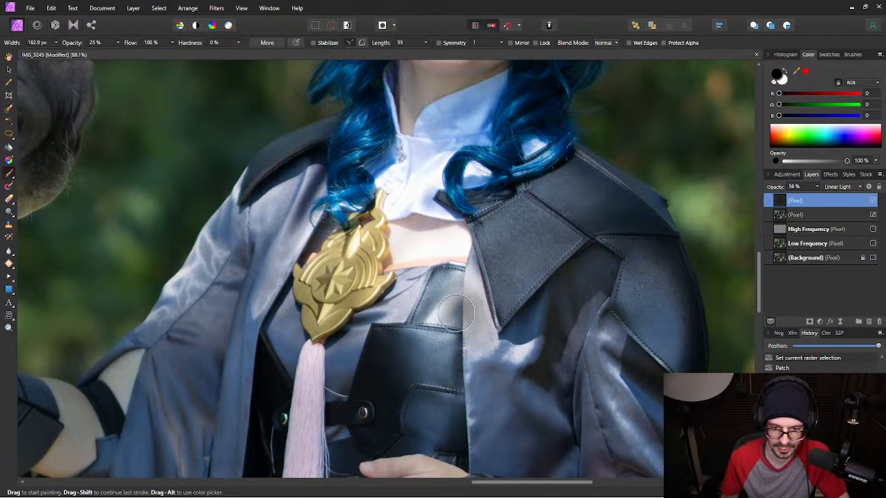
{"action": "key", "text": "ctrl+d"}
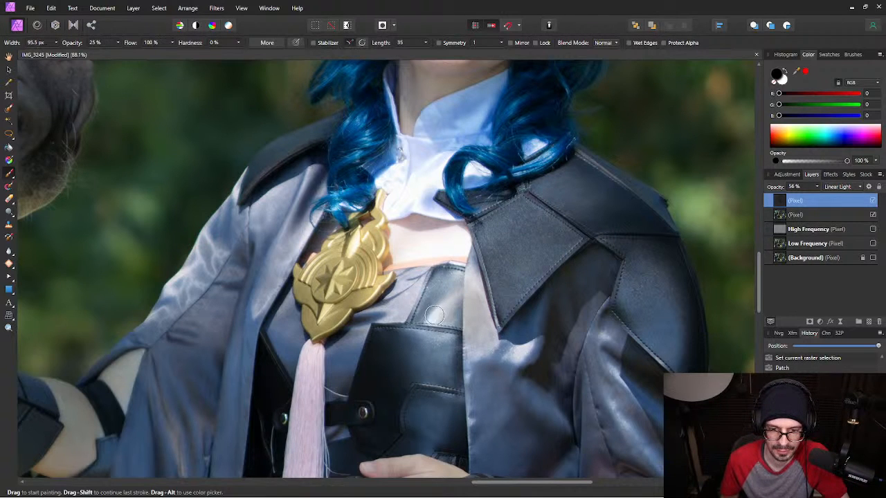
{"action": "key", "text": "bracketright"}
{"action": "key", "text": "bracketright"}
{"action": "key", "text": "bracketright"}
{"action": "key", "text": "bracketright"}
{"action": "key", "text": "bracketright"}
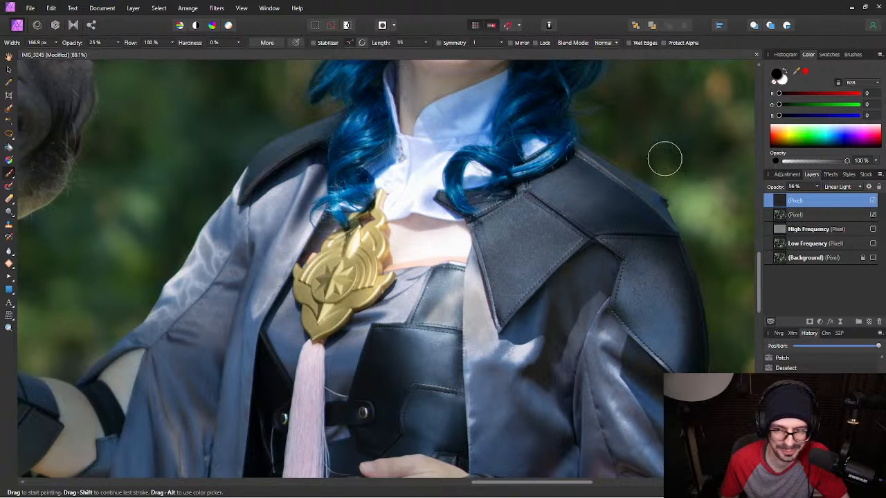
{"action": "key", "text": "0"}
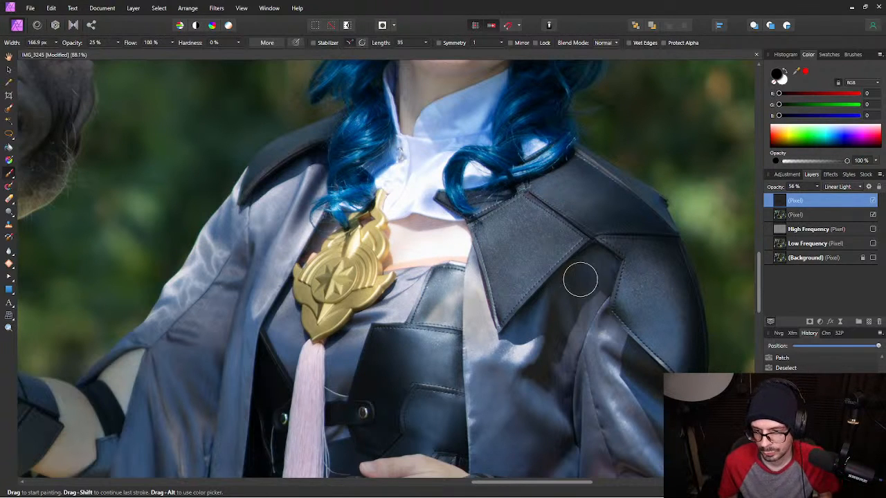
{"action": "key", "text": "ctrl+z"}
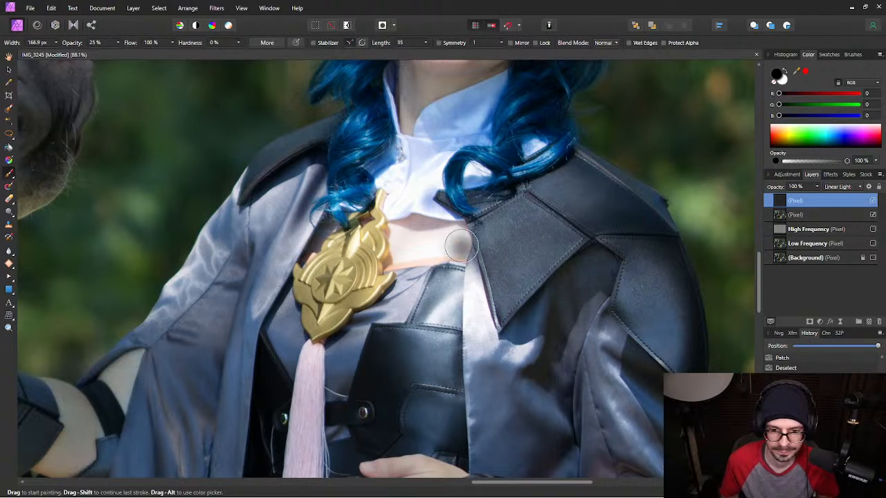
Set the brush opacity to 5% and lightly darken the bright lapel strip and the adjacent leather chest panel.
{"action": "left_click", "coordinate": [94, 44]}
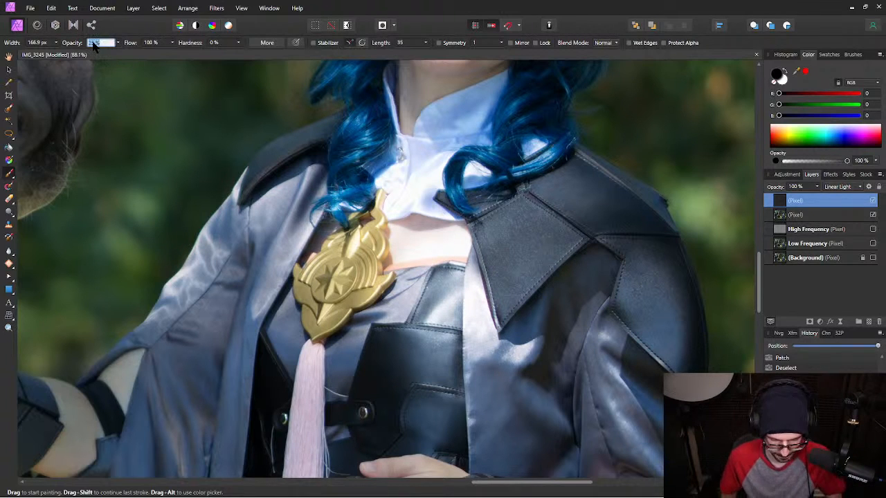
{"action": "type", "text": "5"}
{"action": "key", "text": "Return"}
{"action": "mouse_move", "coordinate": [460, 298]}
{"action": "left_mouse_down"}
{"action": "mouse_move", "coordinate": [481, 327]}
{"action": "mouse_move", "coordinate": [479, 299]}
{"action": "mouse_move", "coordinate": [476, 327]}
{"action": "left_mouse_up"}
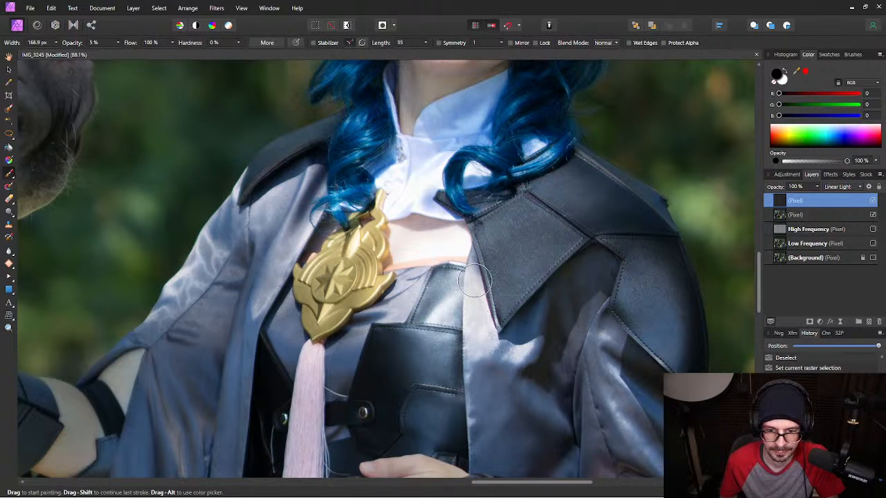
{"action": "left_click_drag", "start_coordinate": [475, 279], "coordinate": [466, 349]}
{"action": "mouse_move", "coordinate": [438, 320]}
{"action": "left_mouse_down"}
{"action": "mouse_move", "coordinate": [447, 305]}
{"action": "mouse_move", "coordinate": [433, 313]}
{"action": "left_mouse_up"}
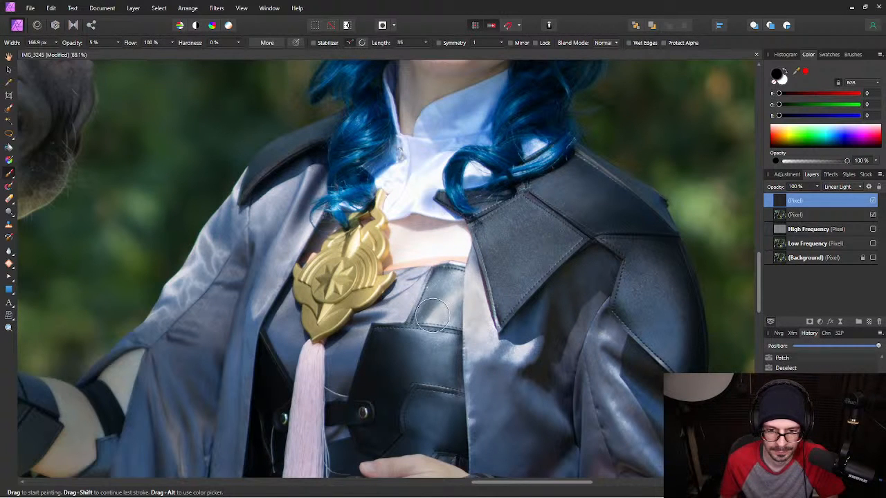
Paint black over the highlights on the chest skin, white collar, gold medallion and satin fold below the lapel tip.
{"action": "mouse_move", "coordinate": [446, 241]}
{"action": "left_mouse_down"}
{"action": "mouse_move", "coordinate": [411, 241]}
{"action": "mouse_move", "coordinate": [465, 242]}
{"action": "mouse_move", "coordinate": [440, 245]}
{"action": "left_mouse_up"}
{"action": "mouse_move", "coordinate": [398, 238]}
{"action": "left_mouse_down"}
{"action": "mouse_move", "coordinate": [404, 250]}
{"action": "mouse_move", "coordinate": [407, 242]}
{"action": "left_mouse_up"}
{"action": "left_click_drag", "start_coordinate": [425, 175], "coordinate": [404, 202]}
{"action": "mouse_move", "coordinate": [404, 202]}
{"action": "left_mouse_down"}
{"action": "mouse_move", "coordinate": [430, 170]}
{"action": "mouse_move", "coordinate": [416, 194]}
{"action": "mouse_move", "coordinate": [395, 192]}
{"action": "mouse_move", "coordinate": [398, 232]}
{"action": "mouse_move", "coordinate": [387, 194]}
{"action": "left_mouse_up"}
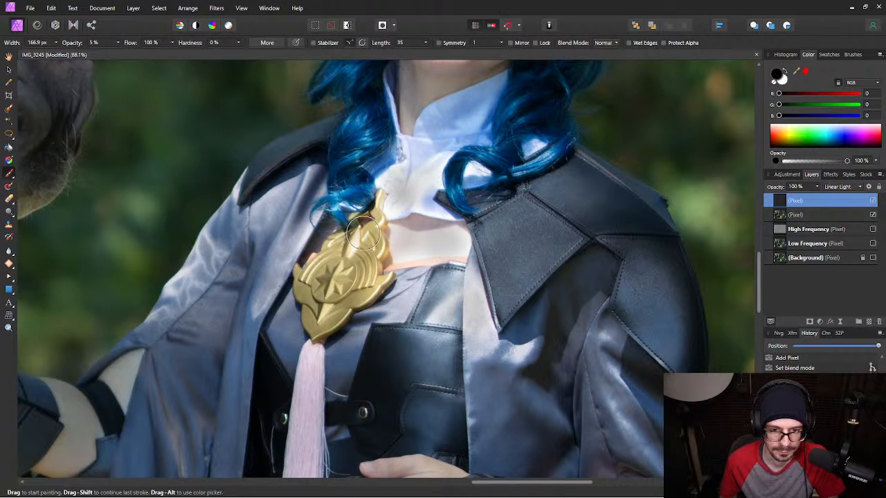
{"action": "left_click_drag", "start_coordinate": [355, 243], "coordinate": [355, 255]}
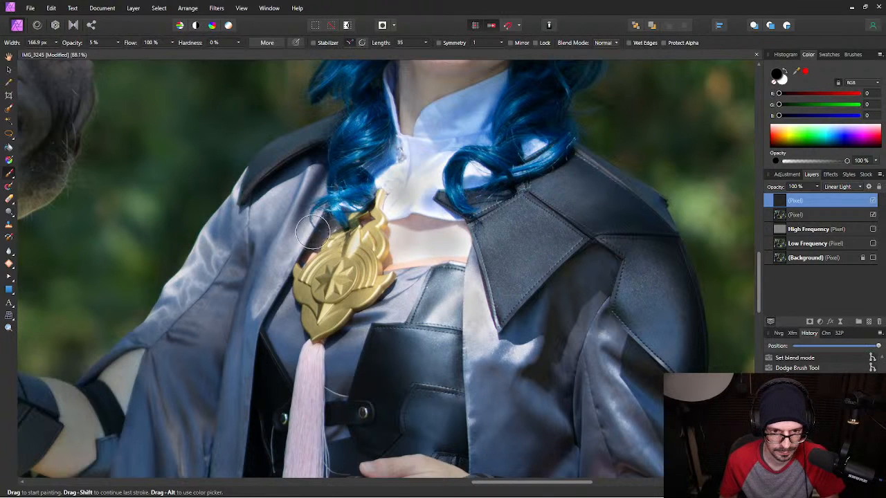
{"action": "left_click_drag", "start_coordinate": [526, 352], "coordinate": [516, 364]}
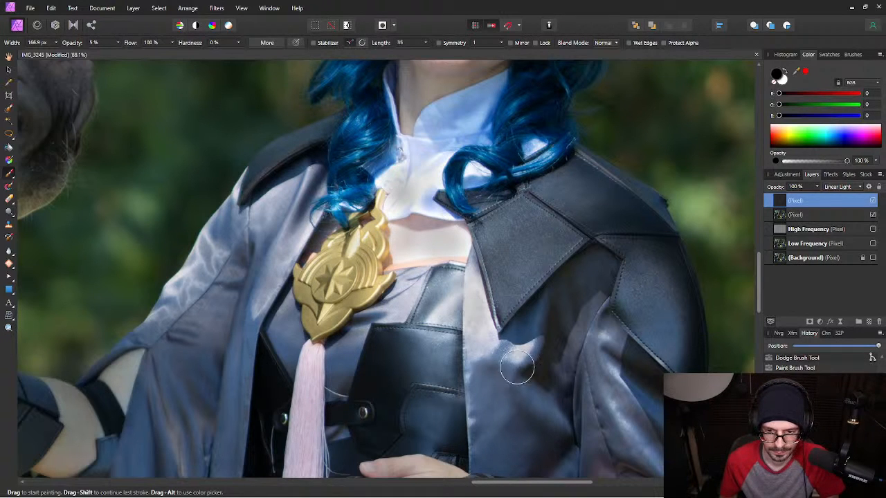
Refine the darkening along the bright lapel strip beside the leather collar, varying the brush between about 87 and 133 px.
{"action": "key", "text": "bracketleft"}
{"action": "key", "text": "bracketleft"}
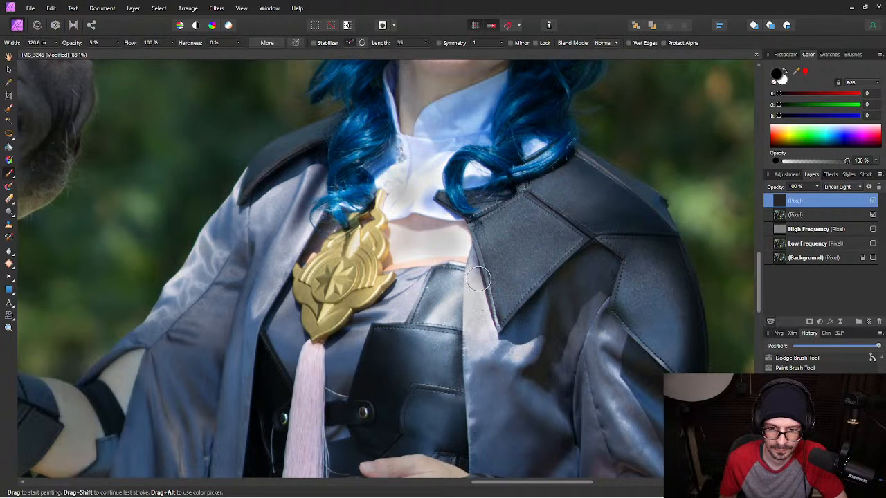
{"action": "left_click", "coordinate": [481, 287]}
{"action": "key", "text": "bracketleft"}
{"action": "key", "text": "bracketleft"}
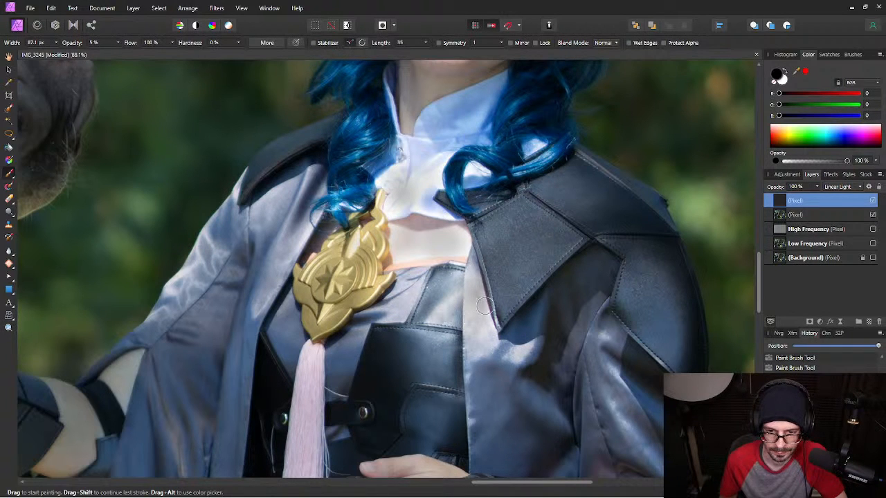
{"action": "key", "text": "bracketright"}
{"action": "key", "text": "bracketright"}
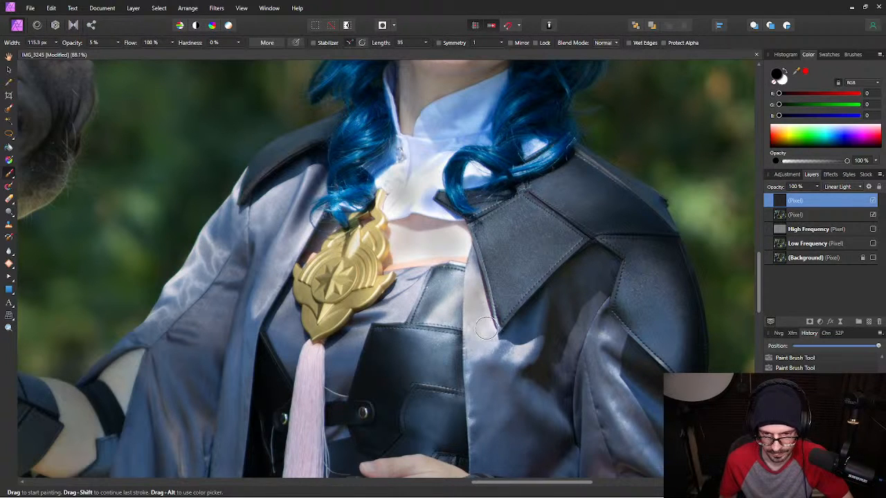
{"action": "key", "text": "bracketright"}
{"action": "key", "text": "bracketright"}
{"action": "key", "text": "bracketleft"}
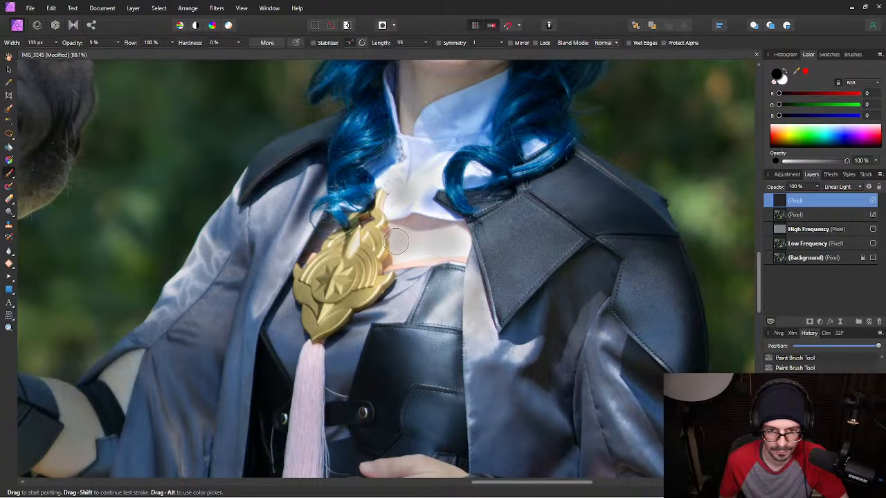
Reduce the brush to 66.3 px, try darkening the bright patch between the blue curls, and undo the last stroke.
{"action": "key", "text": "bracketleft"}
{"action": "key", "text": "bracketleft"}
{"action": "key", "text": "bracketleft"}
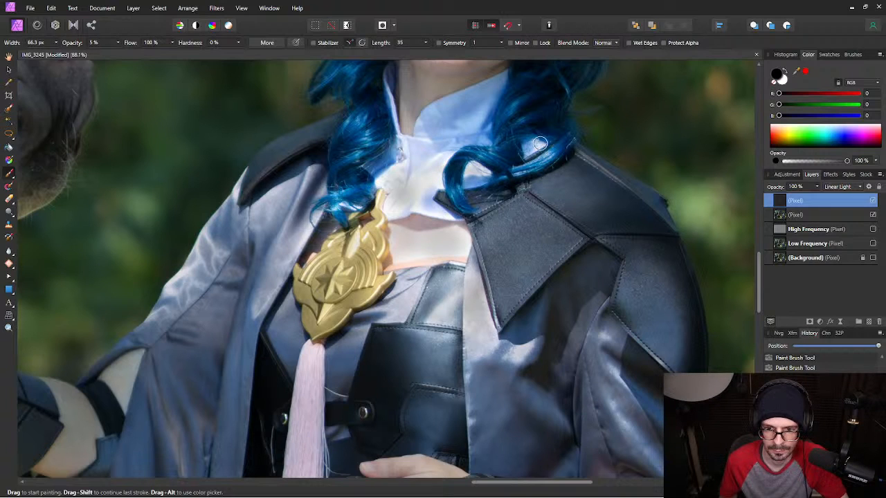
{"action": "key", "text": "ctrl+z"}
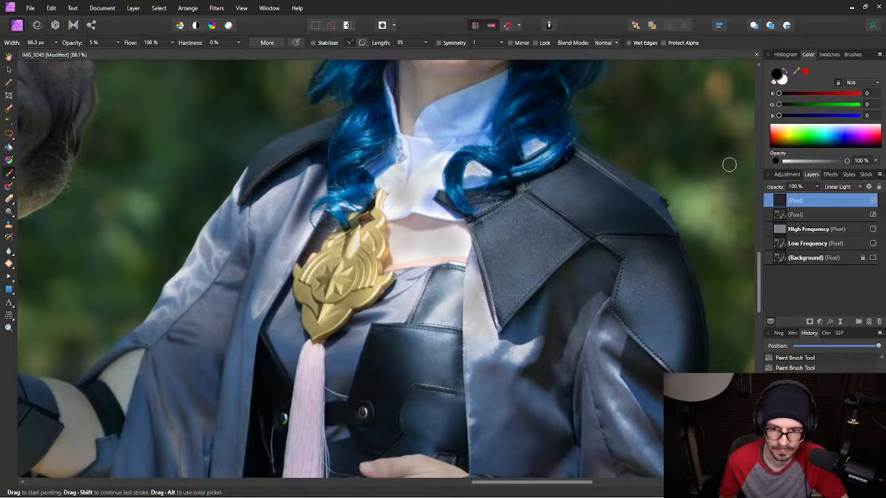
Change the painted layer's blend mode to Darken and toggle its visibility to compare before and after.
{"action": "left_click", "coordinate": [855, 188]}
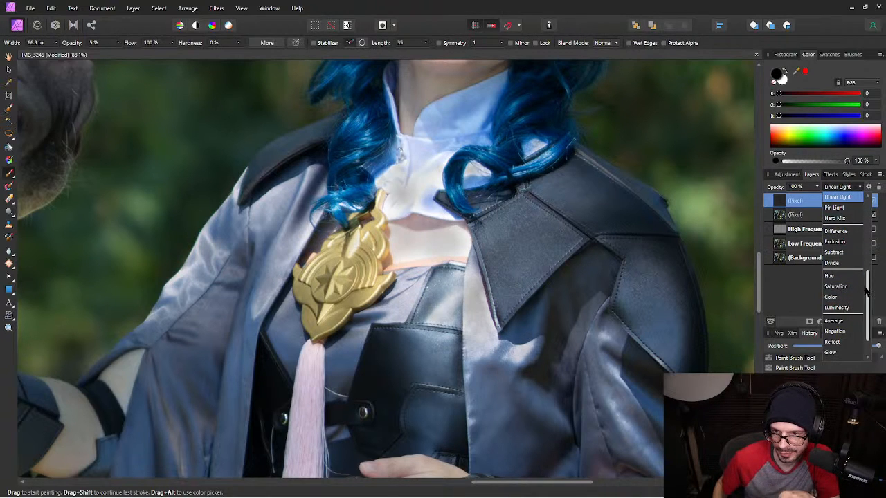
{"action": "left_click_drag", "start_coordinate": [871, 292], "coordinate": [875, 214]}
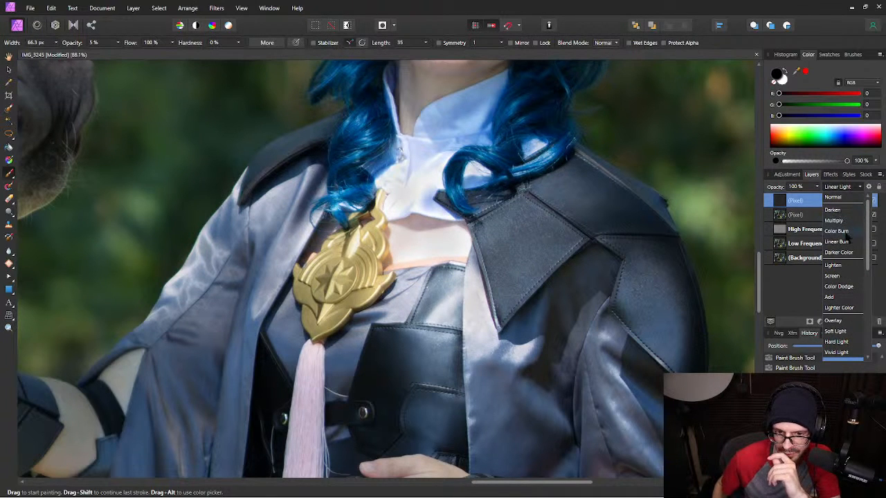
{"action": "left_click", "coordinate": [834, 210]}
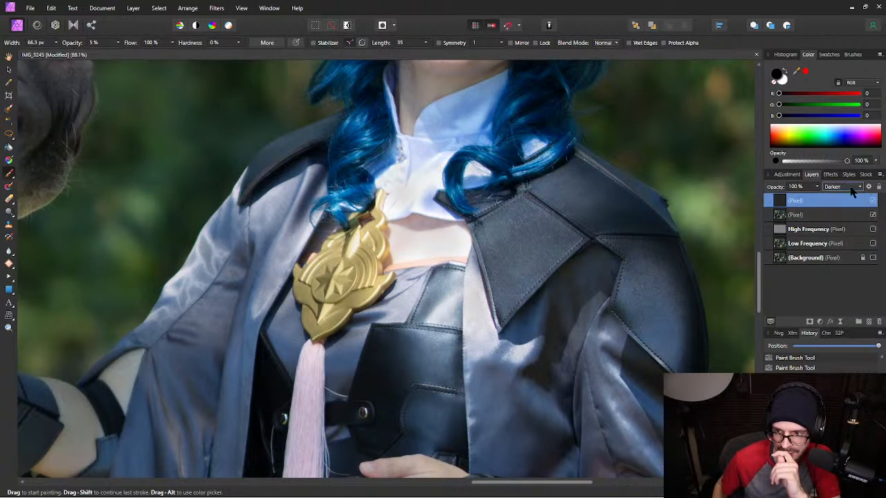
{"action": "left_click", "coordinate": [872, 201]}
{"action": "left_click", "coordinate": [873, 201]}
{"action": "left_click", "coordinate": [873, 201]}
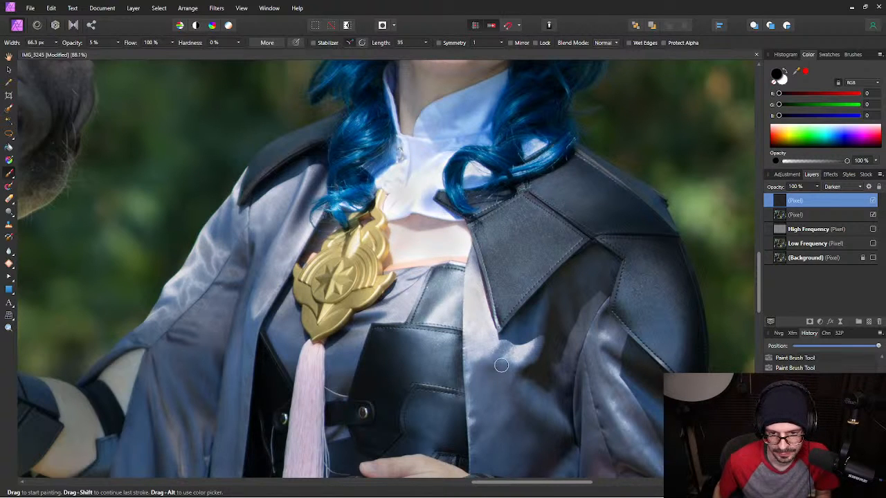
Paint black along the bright lapel edge, satin fold and leather panel highlight, using a soft brush of about 34.6 to 42.8 px.
{"action": "scroll", "coordinate": [480, 340], "scroll_direction": "up", "scroll_amount": 5}
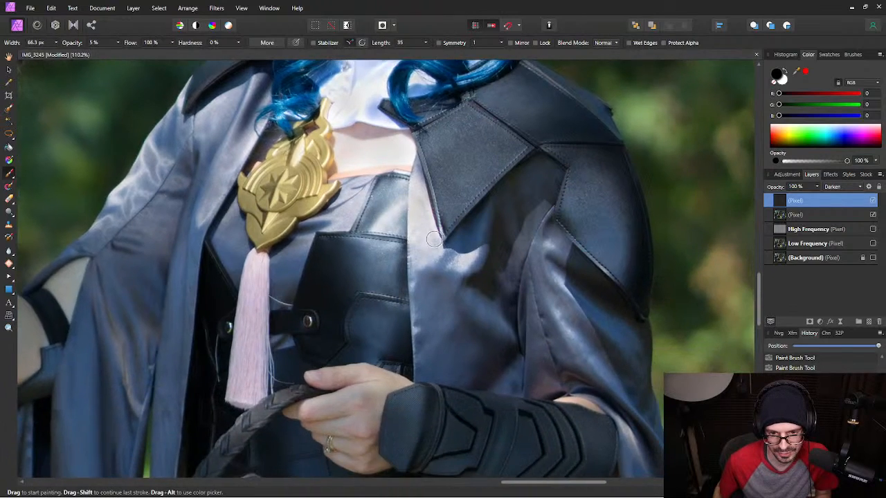
{"action": "scroll", "coordinate": [430, 208], "scroll_direction": "up", "scroll_amount": 2}
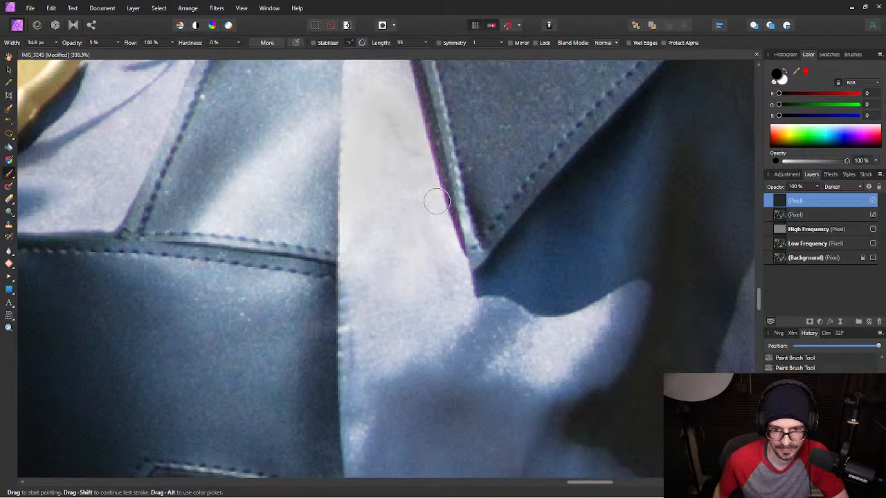
{"action": "left_click_drag", "start_coordinate": [441, 221], "coordinate": [460, 258]}
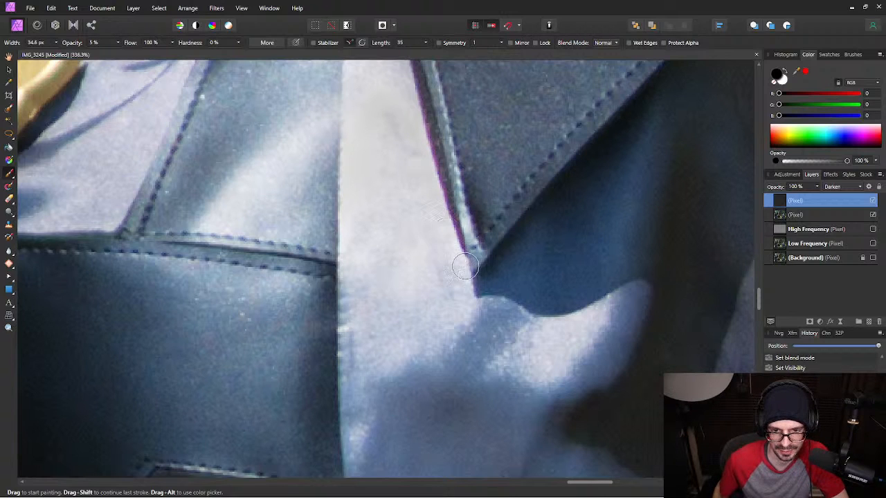
{"action": "mouse_move", "coordinate": [534, 331]}
{"action": "left_mouse_down"}
{"action": "mouse_move", "coordinate": [581, 325]}
{"action": "mouse_move", "coordinate": [553, 324]}
{"action": "left_mouse_up"}
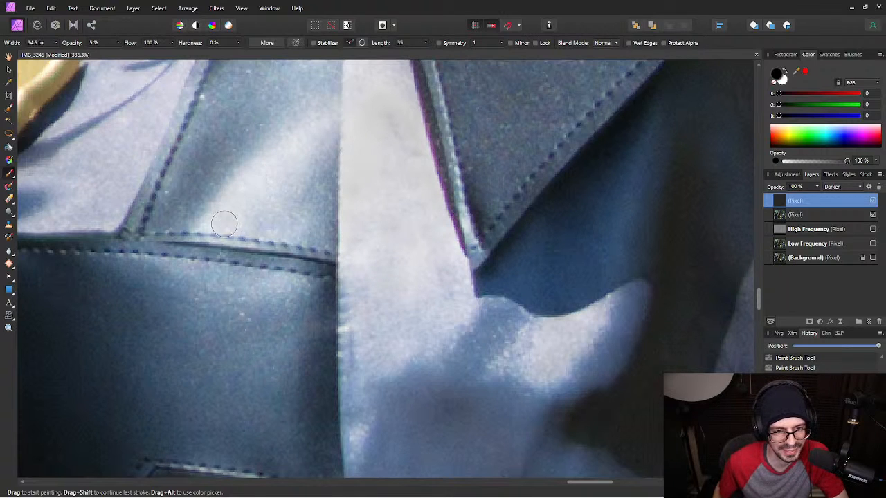
{"action": "key", "text": "bracketleft"}
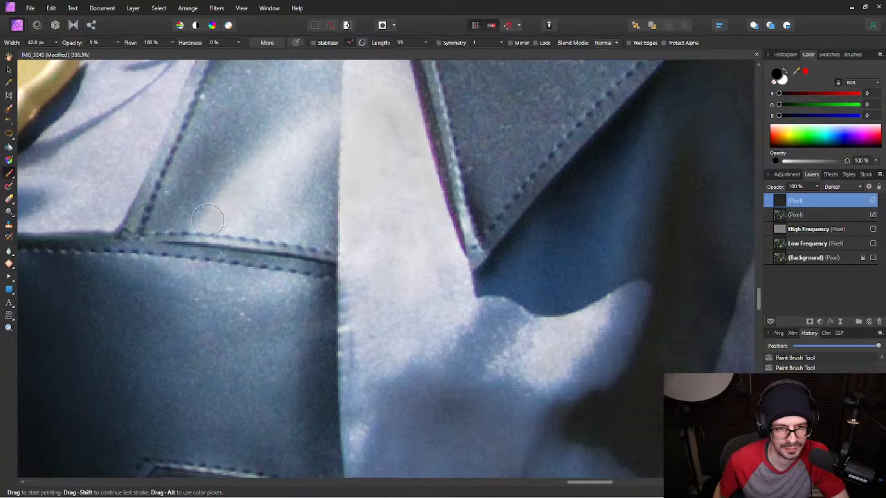
Touch up the edge between the gold medallion and the bright chest skin with a 25.1 px brush.
{"action": "key", "text": "space"}
{"action": "left_click_drag", "start_coordinate": [132, 248], "coordinate": [386, 435]}
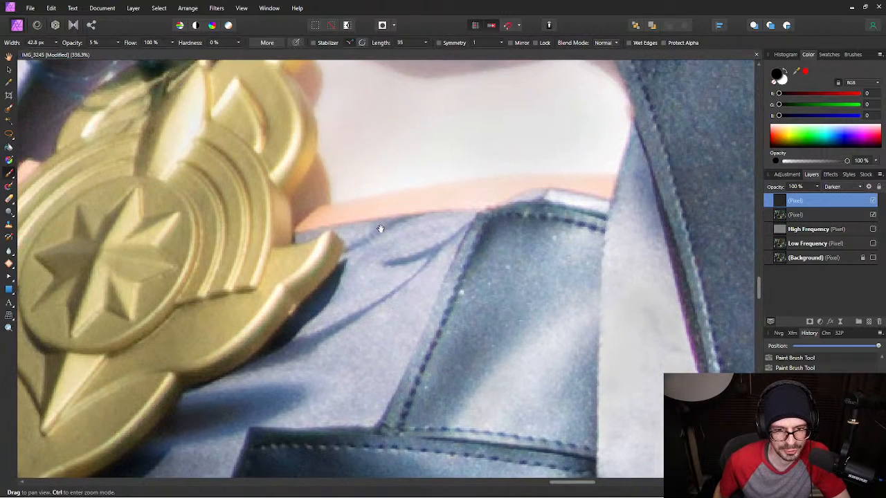
{"action": "mouse_move", "coordinate": [360, 164]}
{"action": "left_mouse_down"}
{"action": "mouse_move", "coordinate": [310, 269]}
{"action": "mouse_move", "coordinate": [332, 283]}
{"action": "left_mouse_up"}
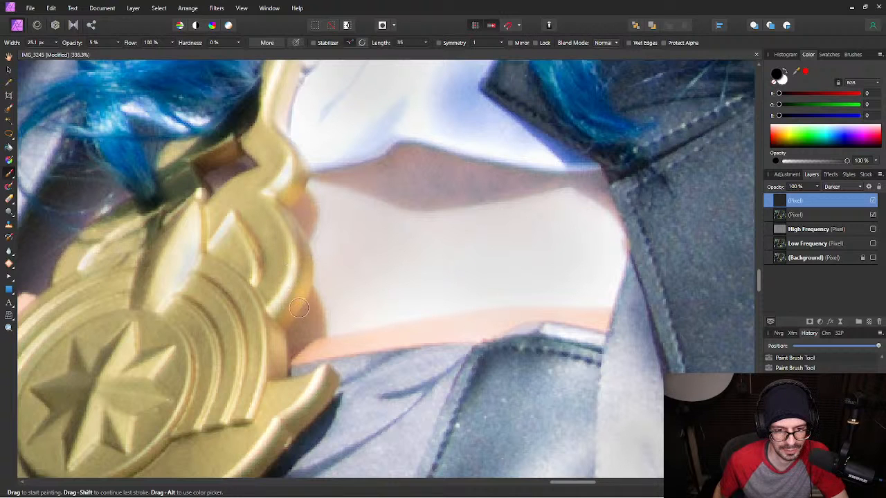
Lower the brush opacity to 3% and darken the white collar folds above the medallion with a 59.6 px brush.
{"action": "left_click_drag", "start_coordinate": [380, 127], "coordinate": [321, 306]}
{"action": "key", "text": "bracketright"}
{"action": "key", "text": "bracketright"}
{"action": "key", "text": "bracketright"}
{"action": "key", "text": "bracketleft"}
{"action": "key", "text": "bracketleft"}
{"action": "key", "text": "bracketleft"}
{"action": "key", "text": "bracketleft"}
{"action": "key", "text": "bracketleft"}
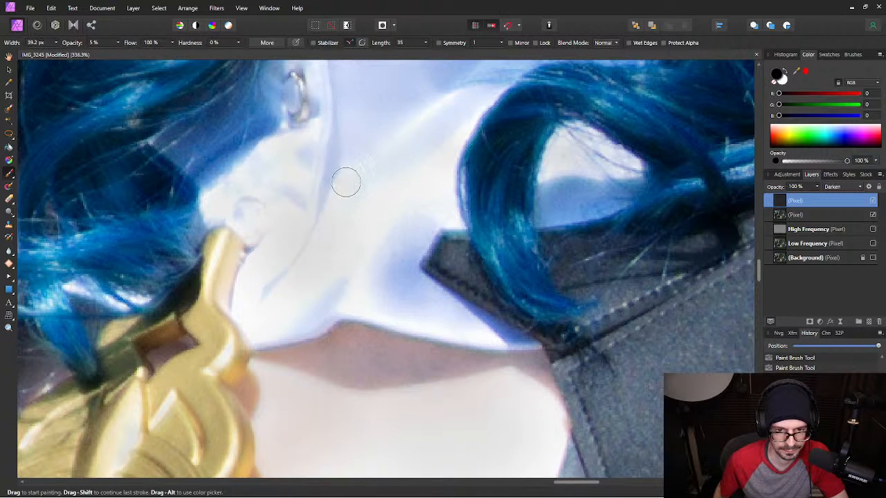
{"action": "key", "text": "bracketright"}
{"action": "key", "text": "bracketright"}
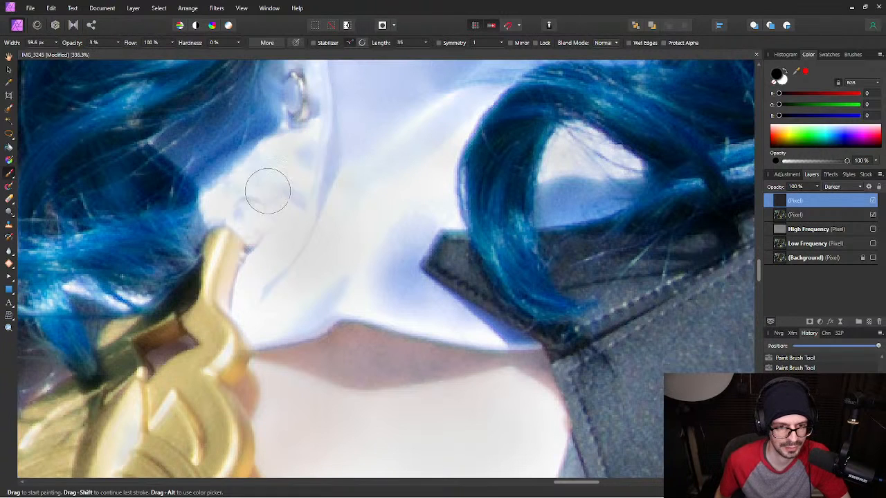
{"action": "mouse_move", "coordinate": [215, 204]}
{"action": "left_mouse_down"}
{"action": "mouse_move", "coordinate": [318, 139]}
{"action": "mouse_move", "coordinate": [274, 146]}
{"action": "mouse_move", "coordinate": [292, 155]}
{"action": "mouse_move", "coordinate": [293, 223]}
{"action": "mouse_move", "coordinate": [296, 185]}
{"action": "mouse_move", "coordinate": [305, 216]}
{"action": "mouse_move", "coordinate": [261, 319]}
{"action": "mouse_move", "coordinate": [291, 227]}
{"action": "mouse_move", "coordinate": [249, 221]}
{"action": "mouse_move", "coordinate": [278, 282]}
{"action": "mouse_move", "coordinate": [260, 269]}
{"action": "mouse_move", "coordinate": [251, 322]}
{"action": "mouse_move", "coordinate": [312, 273]}
{"action": "mouse_move", "coordinate": [357, 293]}
{"action": "left_mouse_up"}
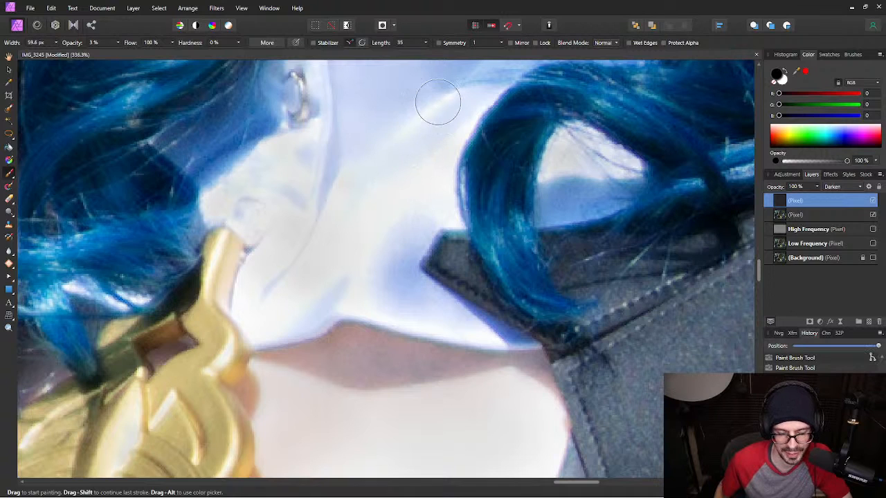
Continue darkening the middle of the white collar with the brush reduced to 52.1 px.
{"action": "key", "text": "bracketleft"}
{"action": "key", "text": "bracketleft"}
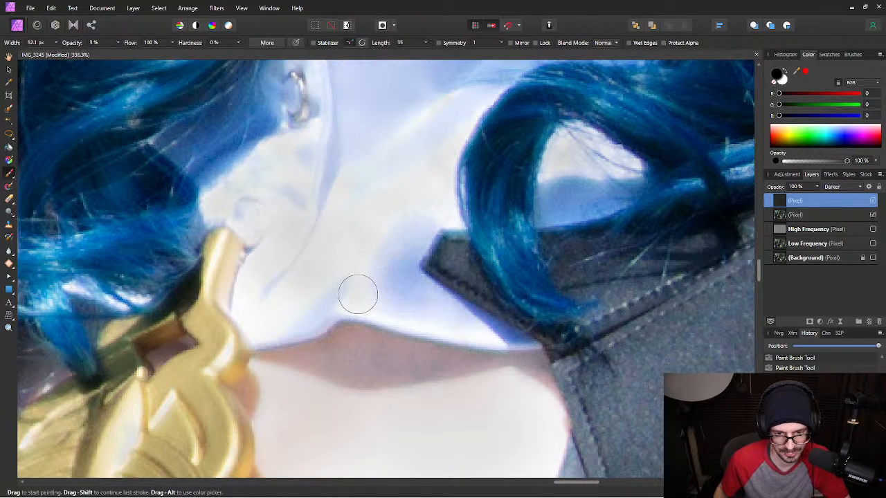
{"action": "key", "text": "]"}
Paint over the bright lower edge and pointed corner of the white collar with a 26.6 px brush.
{"action": "key", "text": "["}
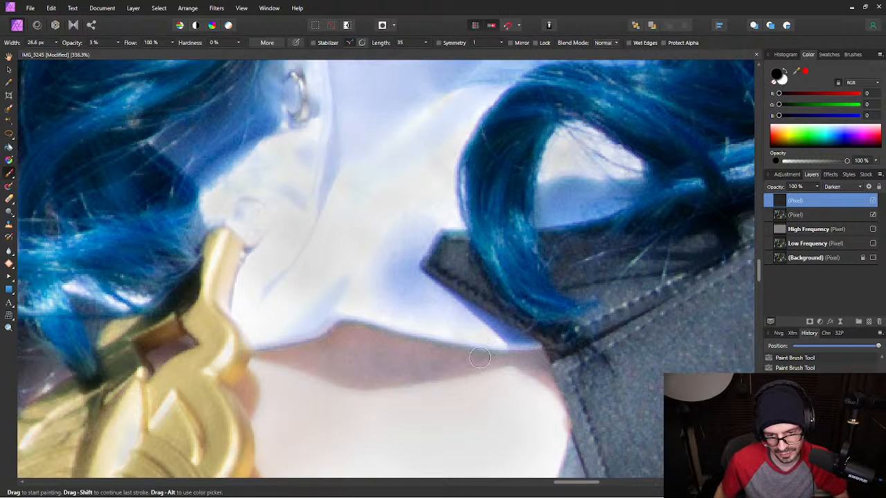
{"action": "scroll", "coordinate": [492, 336], "scroll_direction": "up", "scroll_amount": 5}
{"action": "scroll", "coordinate": [467, 359], "scroll_direction": "up", "scroll_amount": 2}
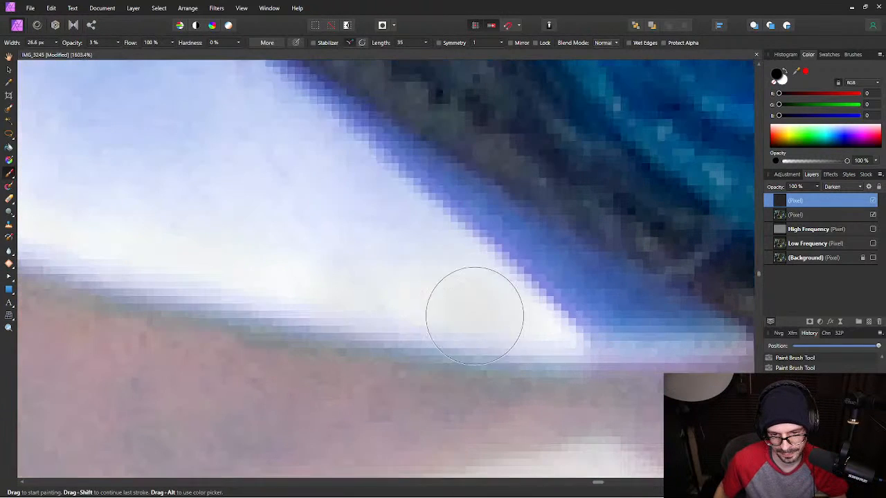
{"action": "mouse_move", "coordinate": [507, 315]}
{"action": "left_mouse_down"}
{"action": "mouse_move", "coordinate": [516, 310]}
{"action": "mouse_move", "coordinate": [406, 311]}
{"action": "mouse_move", "coordinate": [342, 283]}
{"action": "mouse_move", "coordinate": [464, 330]}
{"action": "mouse_move", "coordinate": [521, 322]}
{"action": "left_mouse_up"}
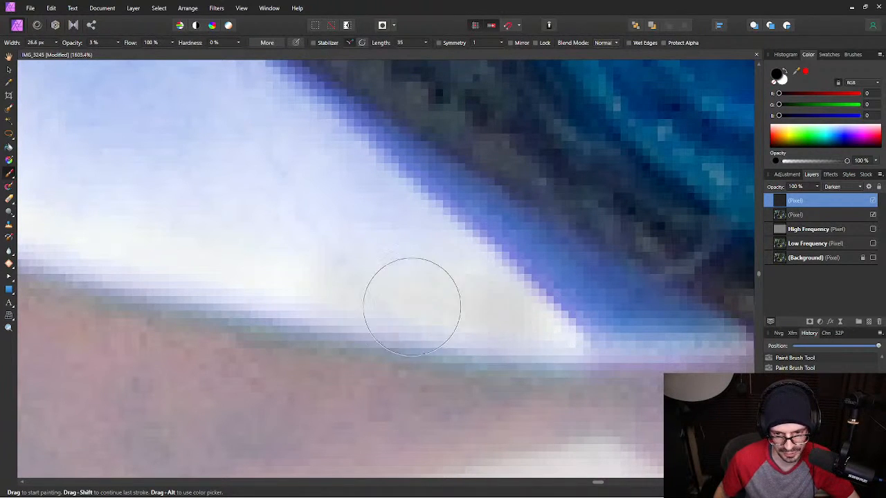
{"action": "mouse_move", "coordinate": [411, 293]}
{"action": "left_mouse_down"}
{"action": "mouse_move", "coordinate": [261, 266]}
{"action": "mouse_move", "coordinate": [291, 252]}
{"action": "left_mouse_up"}
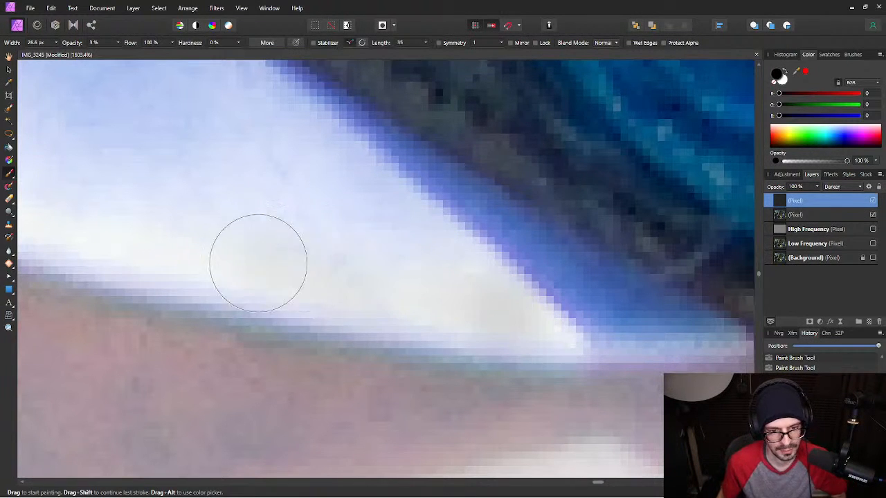
{"action": "scroll", "coordinate": [207, 260], "scroll_direction": "down", "scroll_amount": 3}
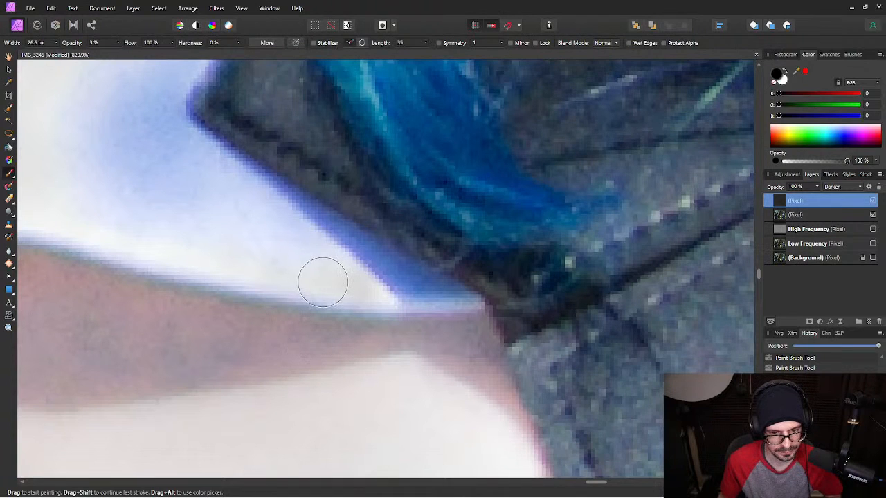
{"action": "scroll", "coordinate": [428, 308], "scroll_direction": "up", "scroll_amount": 4}
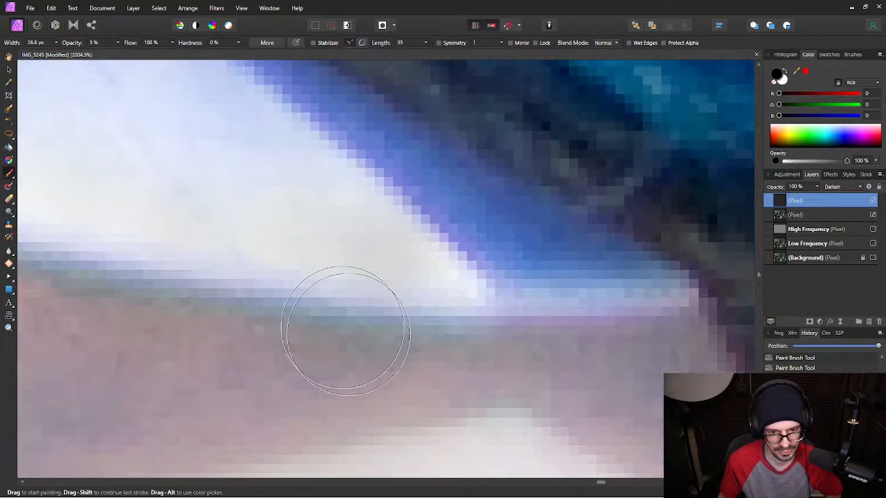
{"action": "scroll", "coordinate": [325, 346], "scroll_direction": "down", "scroll_amount": 4}
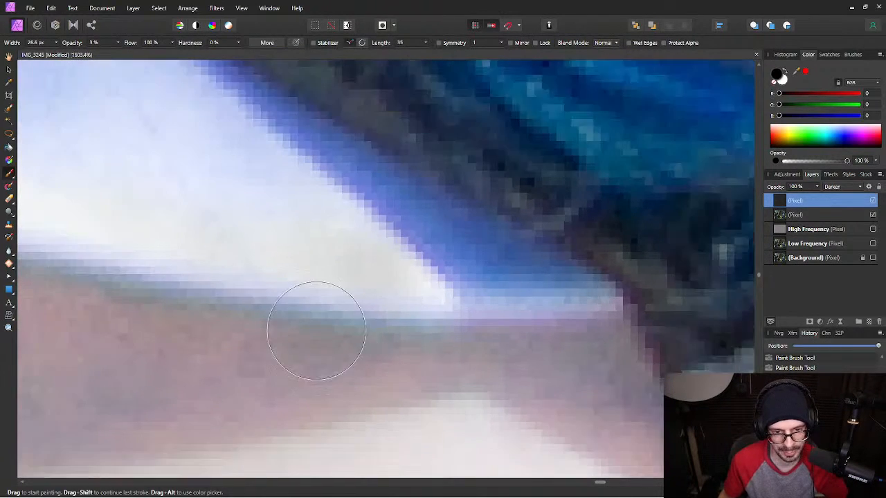
{"action": "scroll", "coordinate": [346, 305], "scroll_direction": "up", "scroll_amount": 1}
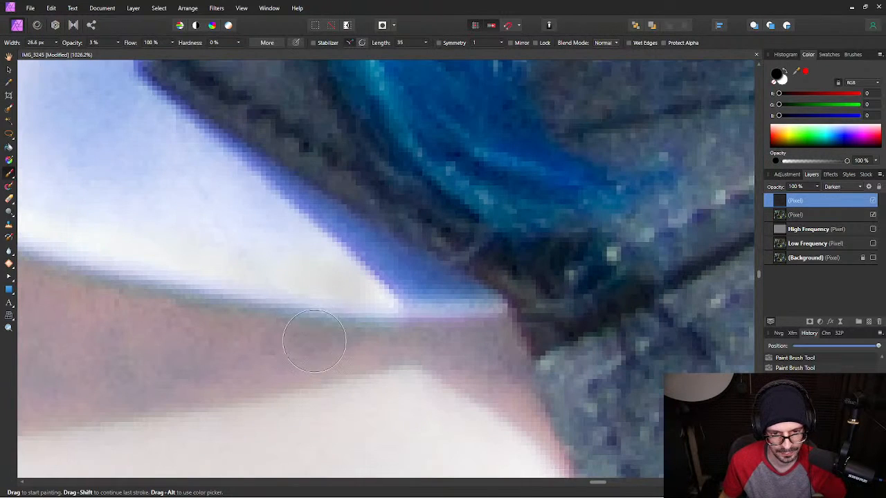
{"action": "scroll", "coordinate": [306, 336], "scroll_direction": "down", "scroll_amount": 1}
{"action": "left_click_drag", "start_coordinate": [162, 306], "coordinate": [603, 358]}
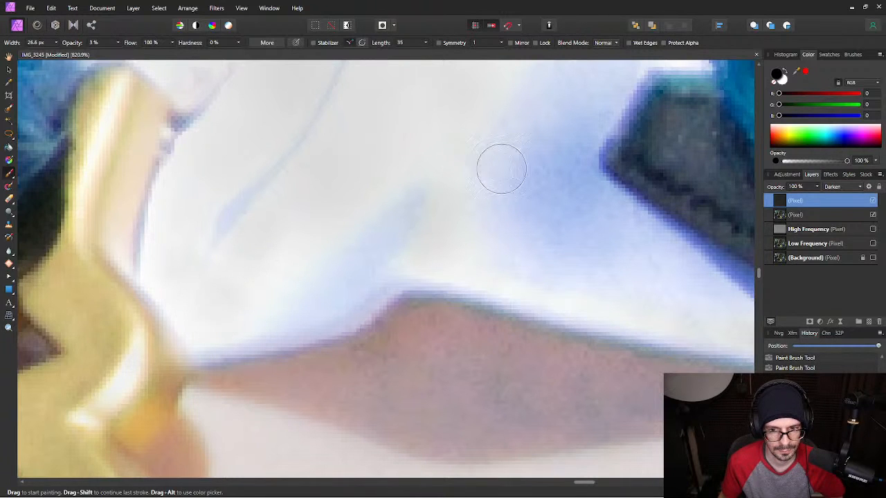
{"action": "scroll", "coordinate": [495, 164], "scroll_direction": "down", "scroll_amount": 5}
{"action": "scroll", "coordinate": [501, 172], "scroll_direction": "up", "scroll_amount": 2}
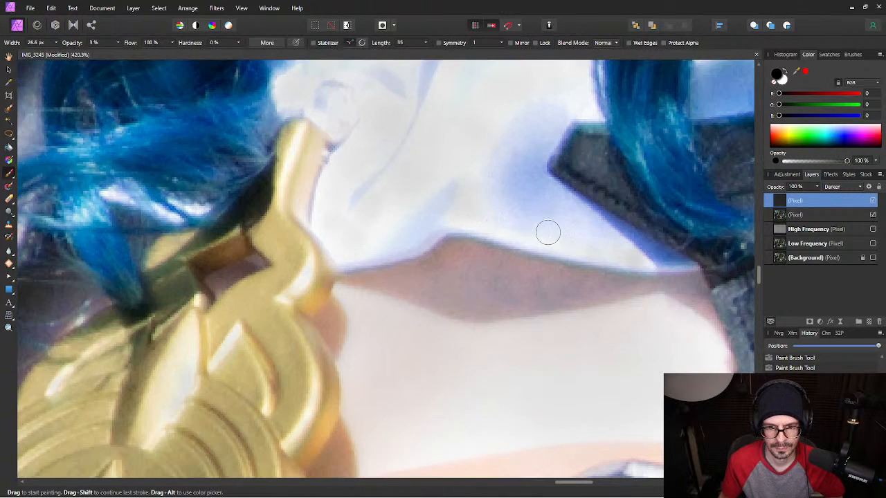
Enlarge the brush to 91.5 px for the chest skin and set its opacity to 1%.
{"action": "scroll", "coordinate": [588, 370], "scroll_direction": "up", "scroll_amount": 2}
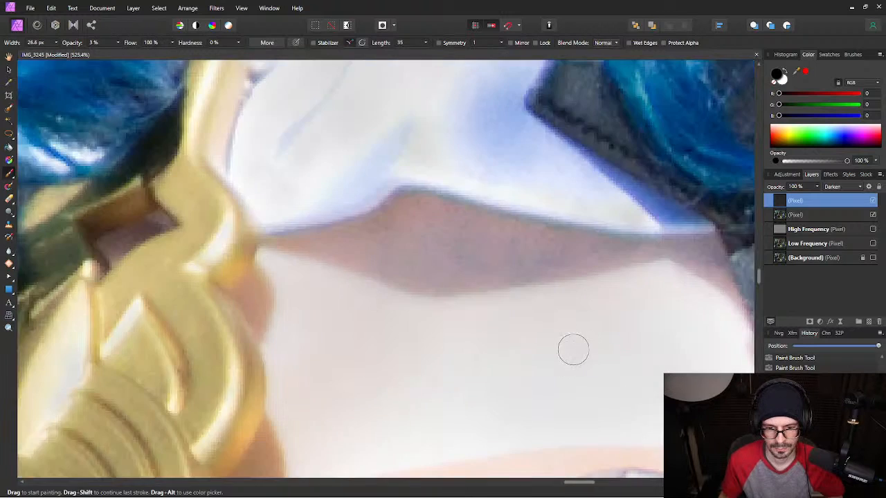
{"action": "scroll", "coordinate": [564, 360], "scroll_direction": "down", "scroll_amount": 4}
{"action": "scroll", "coordinate": [554, 374], "scroll_direction": "up", "scroll_amount": 1}
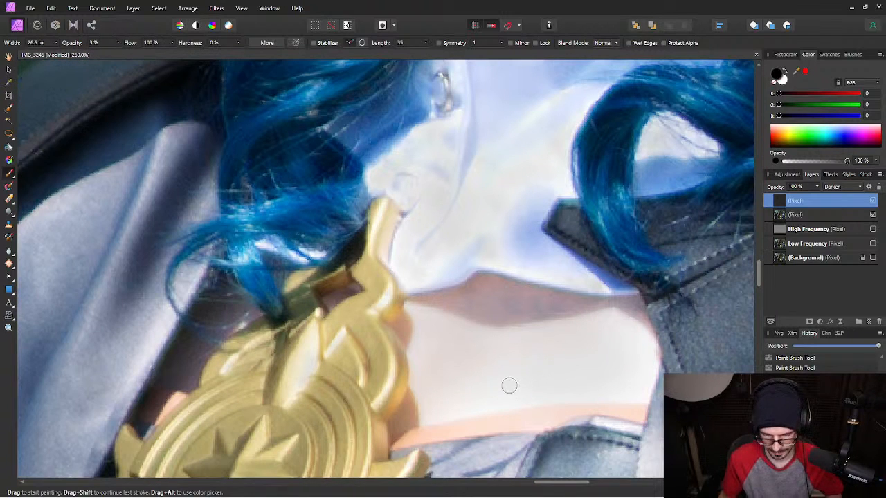
{"action": "key", "text": "bracketright"}
{"action": "key", "text": "bracketright"}
{"action": "key", "text": "bracketright"}
{"action": "key", "text": "bracketright"}
{"action": "key", "text": "bracketright"}
{"action": "key", "text": "bracketright"}
{"action": "key", "text": "bracketright"}
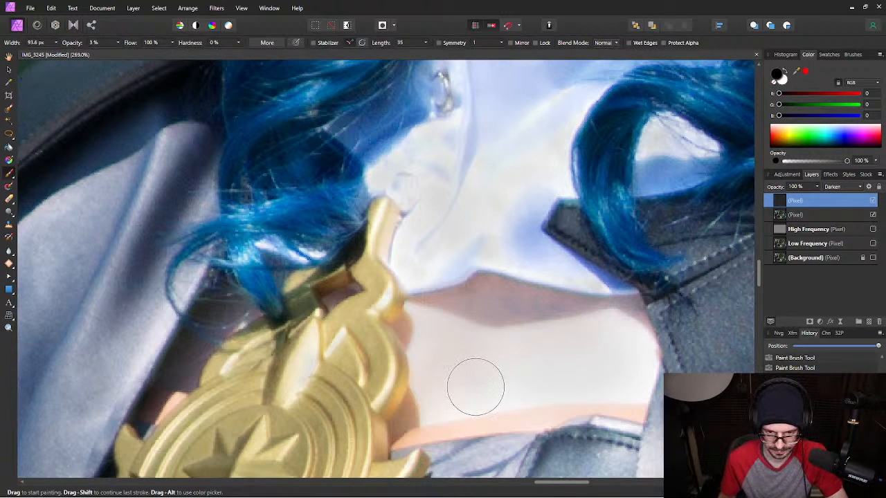
{"action": "key", "text": "bracketleft"}
{"action": "key", "text": "bracketleft"}
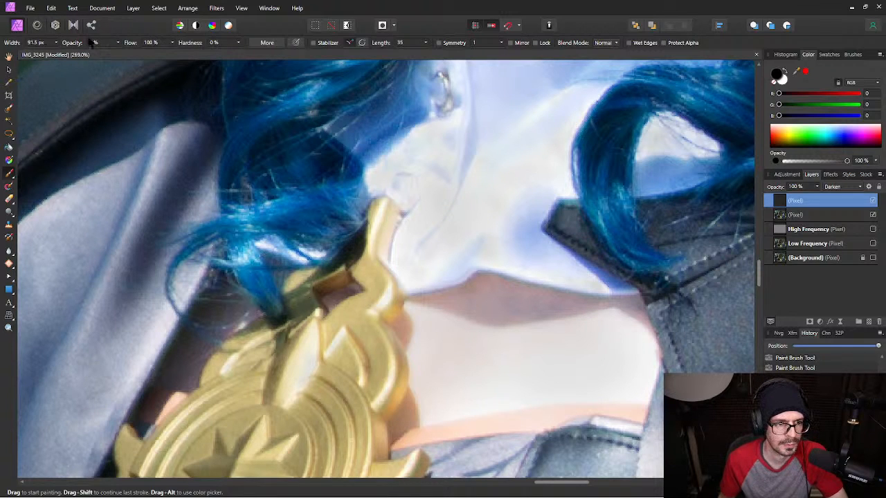
{"action": "left_click", "coordinate": [94, 42]}
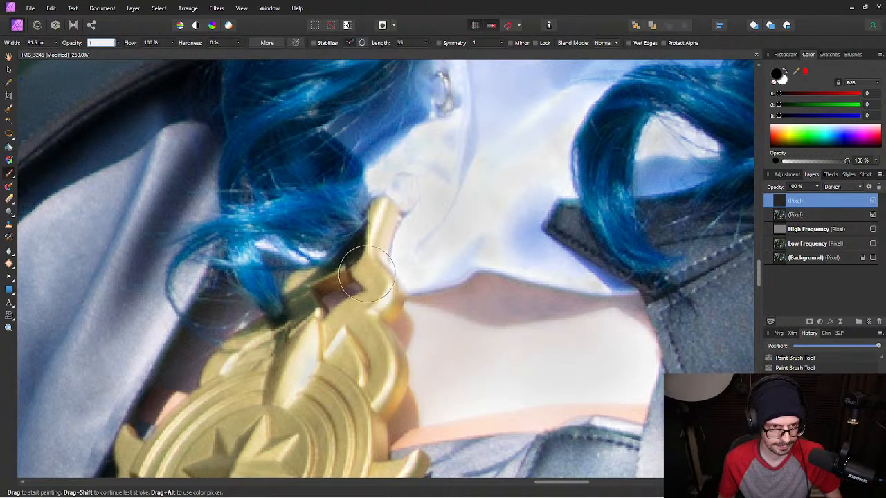
{"action": "type", "text": "1"}
{"action": "key", "text": "Return"}
Darken the lower border of the bright chest skin along the peach edge with a 38.8 px brush.
{"action": "left_click_drag", "start_coordinate": [550, 387], "coordinate": [461, 210]}
{"action": "key", "text": "]"}
{"action": "key", "text": "]"}
{"action": "key", "text": "]"}
{"action": "key", "text": "["}
{"action": "key", "text": "["}
{"action": "key", "text": "["}
{"action": "key", "text": "["}
{"action": "key", "text": "["}
{"action": "key", "text": "["}
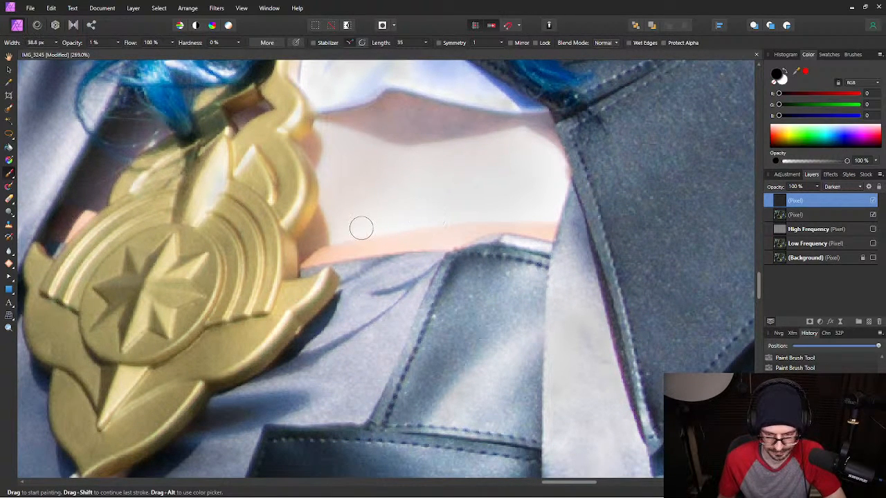
{"action": "scroll", "coordinate": [364, 234], "scroll_direction": "up", "scroll_amount": 5}
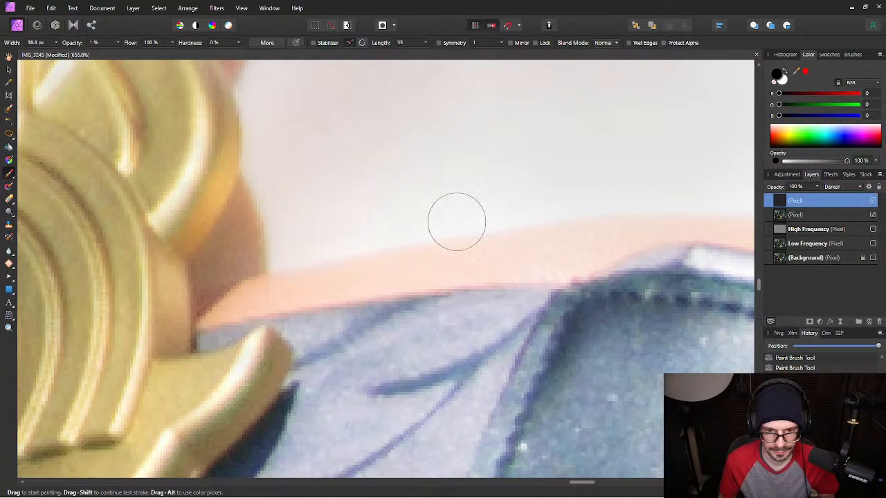
{"action": "key", "text": "space"}
{"action": "left_click_drag", "start_coordinate": [656, 160], "coordinate": [328, 187]}
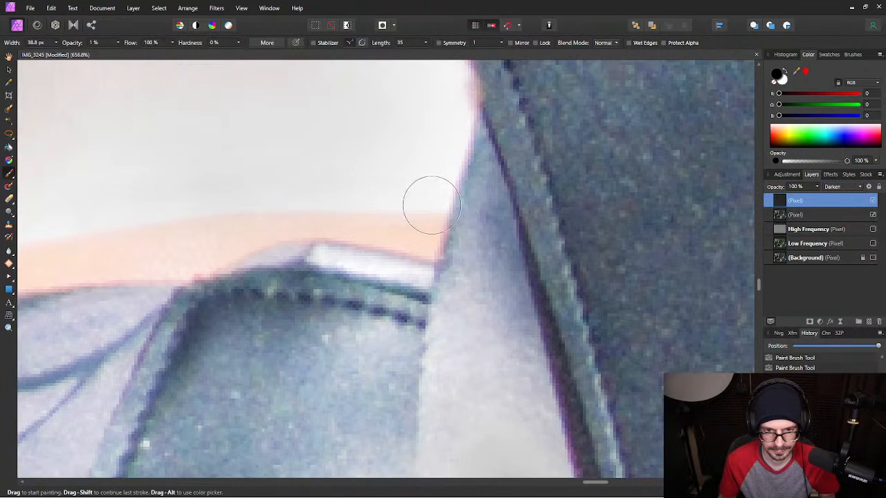
Darken the bright chest skin right beside the gold medallion with the same 38.8 px brush.
{"action": "key", "text": "space"}
{"action": "left_click_drag", "start_coordinate": [224, 177], "coordinate": [697, 253]}
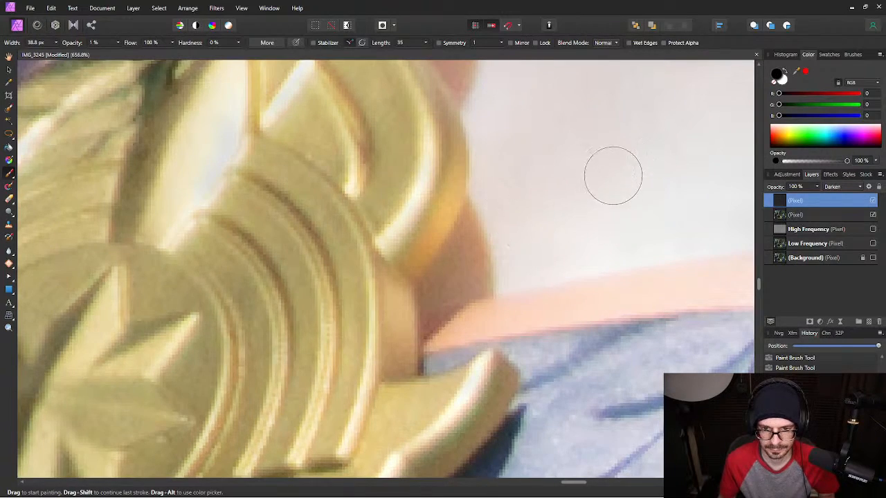
{"action": "scroll", "coordinate": [621, 174], "scroll_direction": "down", "scroll_amount": 3}
{"action": "scroll", "coordinate": [680, 143], "scroll_direction": "down", "scroll_amount": 1}
Even out the whole bright chest skin area with a 130.4 px brush, finishing with the brush at 25.7 px.
{"action": "key", "text": "space"}
{"action": "left_click_drag", "start_coordinate": [692, 159], "coordinate": [326, 188]}
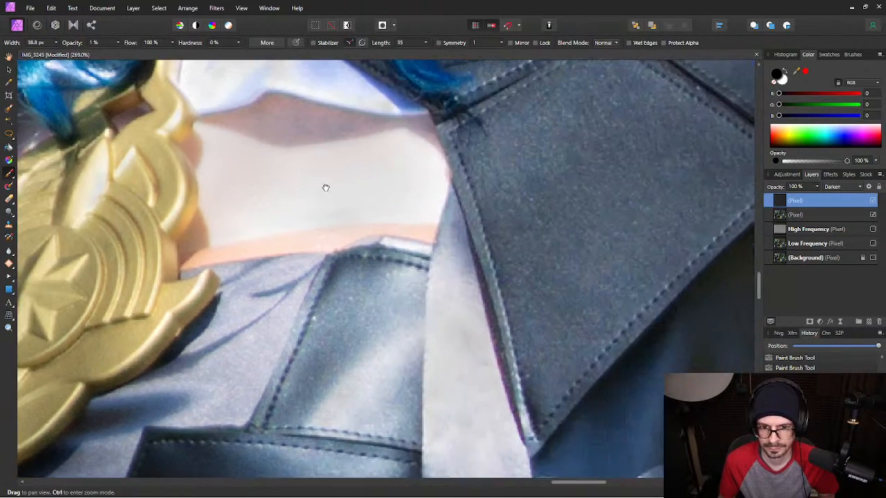
{"action": "key", "text": "]"}
{"action": "key", "text": "]"}
{"action": "key", "text": "]"}
{"action": "key", "text": "]"}
{"action": "key", "text": "]"}
{"action": "key", "text": "]"}
{"action": "key", "text": "["}
{"action": "key", "text": "["}
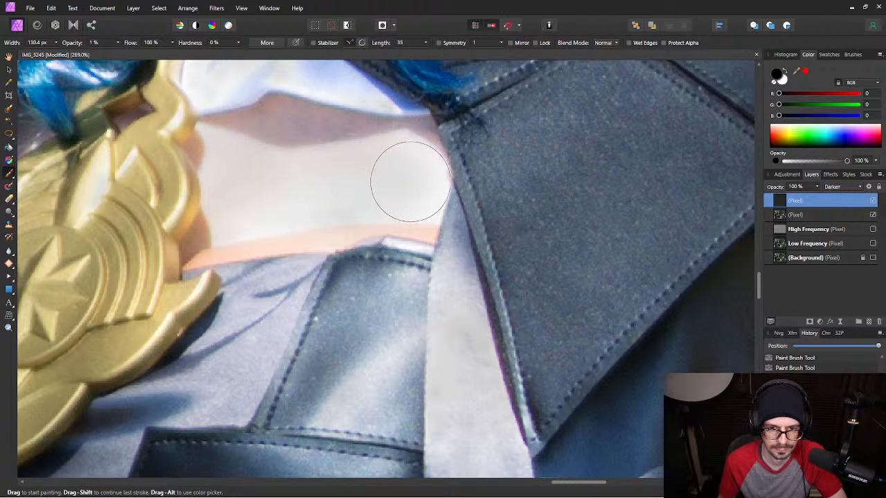
{"action": "key", "text": "["}
{"action": "key", "text": "["}
{"action": "key", "text": "["}
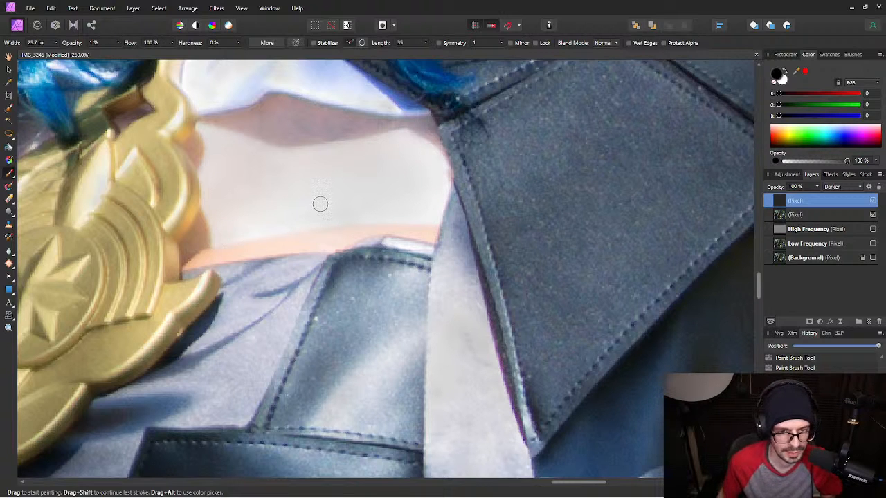
Toggle the painted layer's visibility repeatedly to compare the collar, chest and medallion before and after darkening.
{"action": "mouse_move", "coordinate": [354, 148]}
{"action": "left_mouse_down"}
{"action": "mouse_move", "coordinate": [556, 382]}
{"action": "mouse_move", "coordinate": [392, 333]}
{"action": "left_mouse_up"}
{"action": "scroll", "coordinate": [397, 331], "scroll_direction": "down", "scroll_amount": 3}
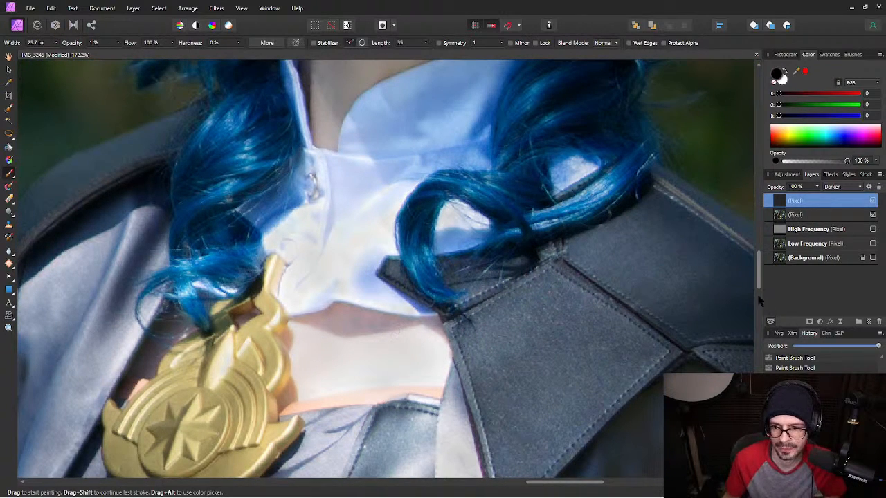
{"action": "left_click", "coordinate": [872, 201]}
{"action": "left_click", "coordinate": [873, 200]}
{"action": "left_click", "coordinate": [873, 201]}
{"action": "left_click", "coordinate": [873, 201]}
{"action": "mouse_move", "coordinate": [424, 370]}
{"action": "left_mouse_down"}
{"action": "mouse_move", "coordinate": [416, 301]}
{"action": "mouse_move", "coordinate": [391, 324]}
{"action": "left_mouse_up"}
{"action": "left_click", "coordinate": [873, 201]}
{"action": "left_click", "coordinate": [872, 201]}
{"action": "left_click", "coordinate": [873, 200]}
{"action": "left_click", "coordinate": [873, 201]}
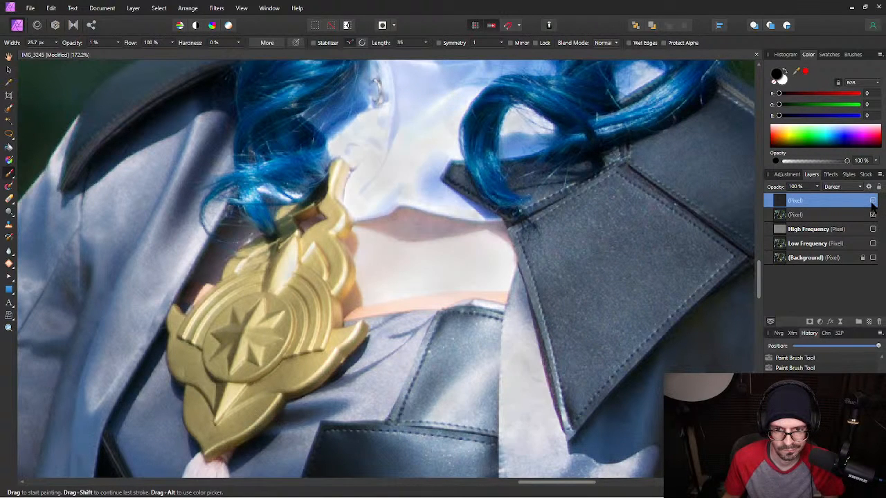
Lower the painted Darken layer's opacity to 76%.
{"action": "left_click", "coordinate": [873, 200]}
{"action": "left_click", "coordinate": [873, 200]}
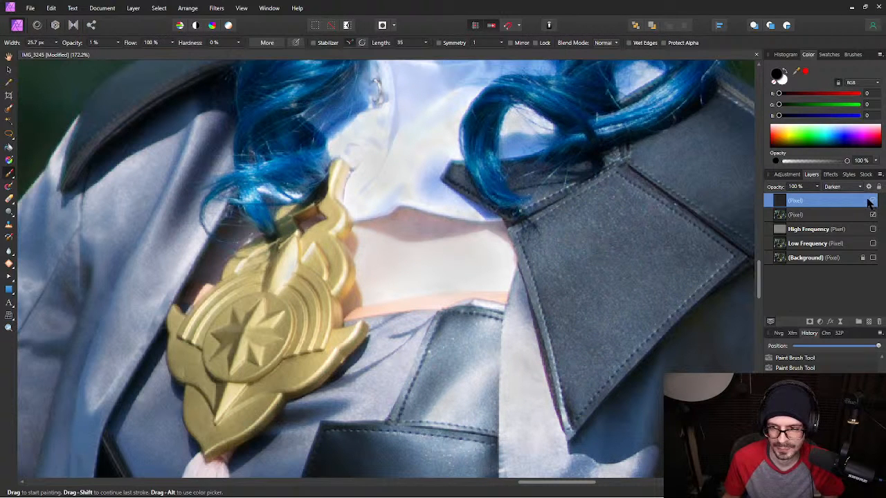
{"action": "left_click_drag", "start_coordinate": [775, 193], "coordinate": [780, 195]}
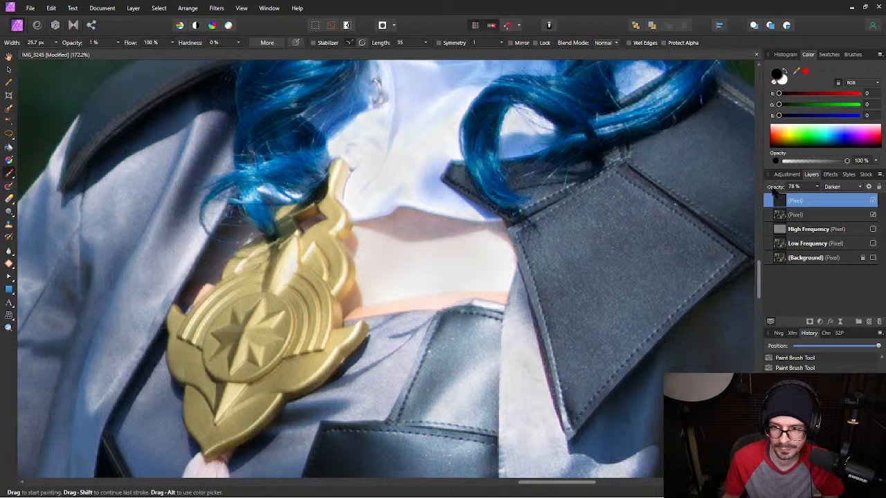
Toggle the painted layer's visibility repeatedly to compare the chest and medallion with and without the reduced-opacity darkening.
{"action": "left_click", "coordinate": [873, 201]}
{"action": "left_click", "coordinate": [873, 201]}
{"action": "left_click", "coordinate": [873, 201]}
{"action": "left_click", "coordinate": [873, 201]}
{"action": "left_click", "coordinate": [873, 201]}
{"action": "left_click", "coordinate": [873, 201]}
{"action": "left_click", "coordinate": [873, 201]}
{"action": "left_click", "coordinate": [872, 200]}
Darken the bright stitched upper plate of the black-clad figure's lowered gauntlet with a 75 px brush.
{"action": "scroll", "coordinate": [526, 193], "scroll_direction": "down", "scroll_amount": 4}
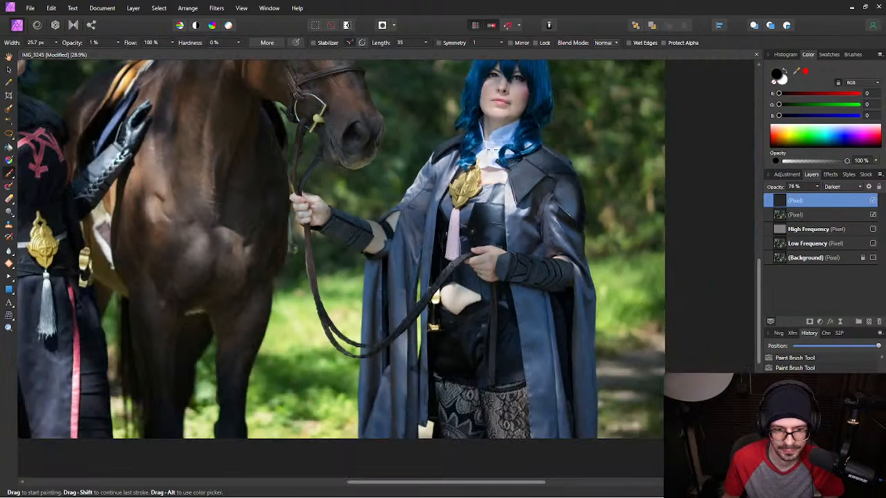
{"action": "scroll", "coordinate": [492, 150], "scroll_direction": "down", "scroll_amount": 1}
{"action": "key", "text": "space"}
{"action": "left_click_drag", "start_coordinate": [59, 328], "coordinate": [368, 209]}
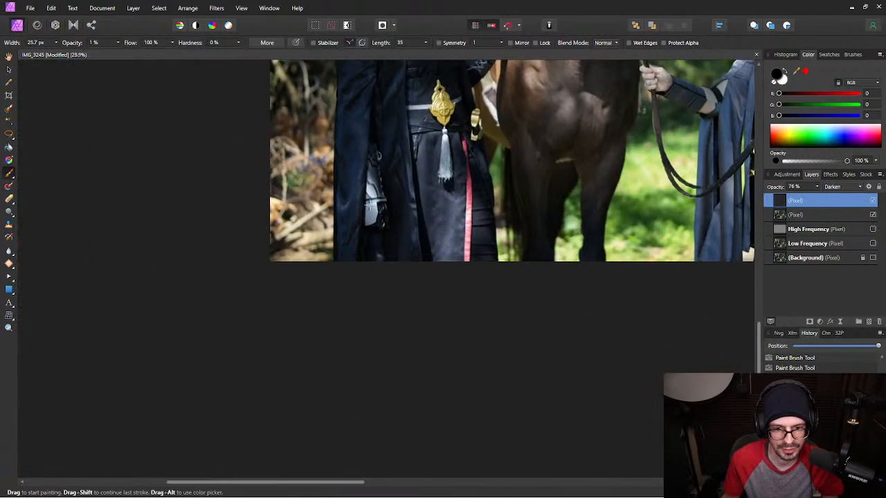
{"action": "scroll", "coordinate": [370, 205], "scroll_direction": "up", "scroll_amount": 7}
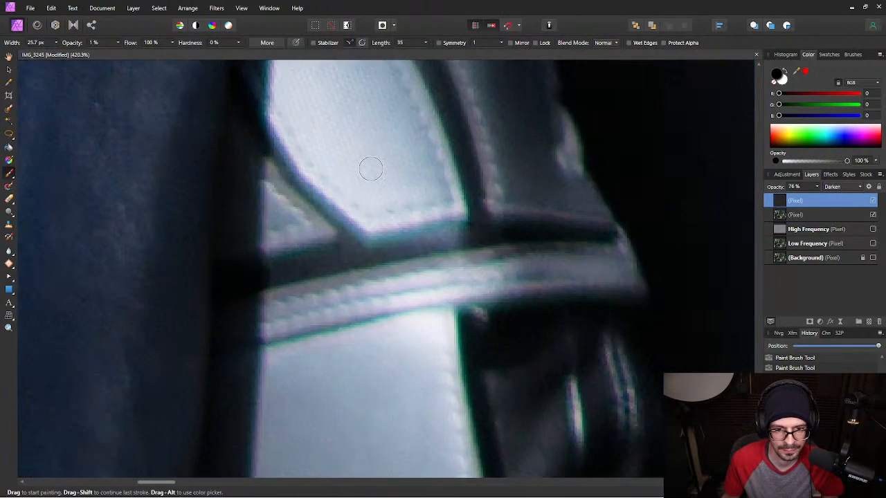
{"action": "left_click_drag", "start_coordinate": [423, 169], "coordinate": [436, 244]}
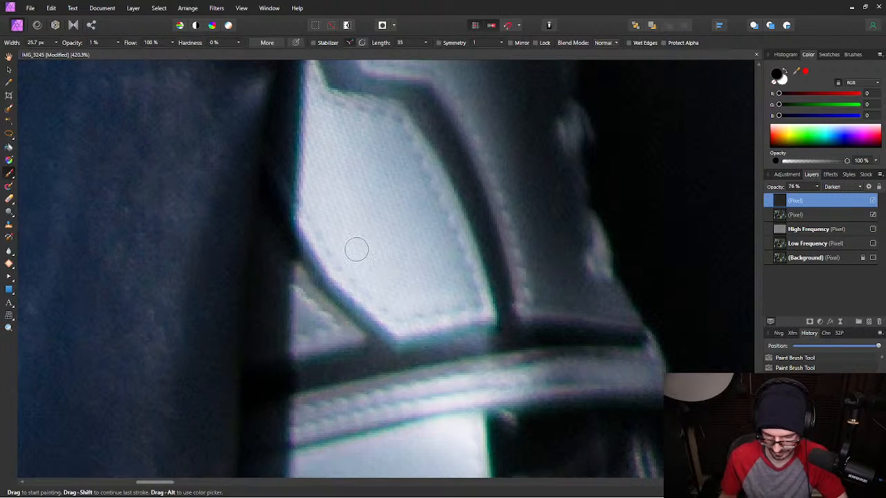
{"action": "key", "text": "bracketright"}
{"action": "key", "text": "bracketright"}
{"action": "key", "text": "bracketright"}
{"action": "key", "text": "bracketright"}
{"action": "key", "text": "bracketright"}
{"action": "key", "text": "bracketright"}
{"action": "key", "text": "bracketright"}
{"action": "key", "text": "bracketright"}
{"action": "key", "text": "bracketright"}
{"action": "key", "text": "bracketright"}
{"action": "key", "text": "bracketright"}
{"action": "key", "text": "bracketright"}
{"action": "key", "text": "bracketleft"}
{"action": "key", "text": "bracketleft"}
{"action": "key", "text": "bracketleft"}
{"action": "key", "text": "bracketleft"}
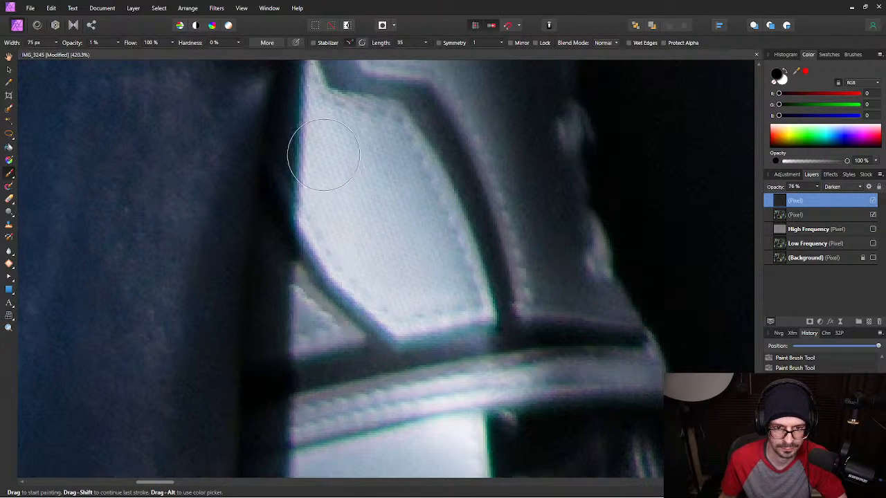
{"action": "left_click_drag", "start_coordinate": [344, 167], "coordinate": [371, 296]}
Darken the bright hand plate below the gauntlet's strap with the same 75 px brush.
{"action": "mouse_move", "coordinate": [523, 385]}
{"action": "left_mouse_down"}
{"action": "mouse_move", "coordinate": [353, 392]}
{"action": "mouse_move", "coordinate": [369, 405]}
{"action": "mouse_move", "coordinate": [454, 401]}
{"action": "mouse_move", "coordinate": [406, 61]}
{"action": "left_mouse_up"}
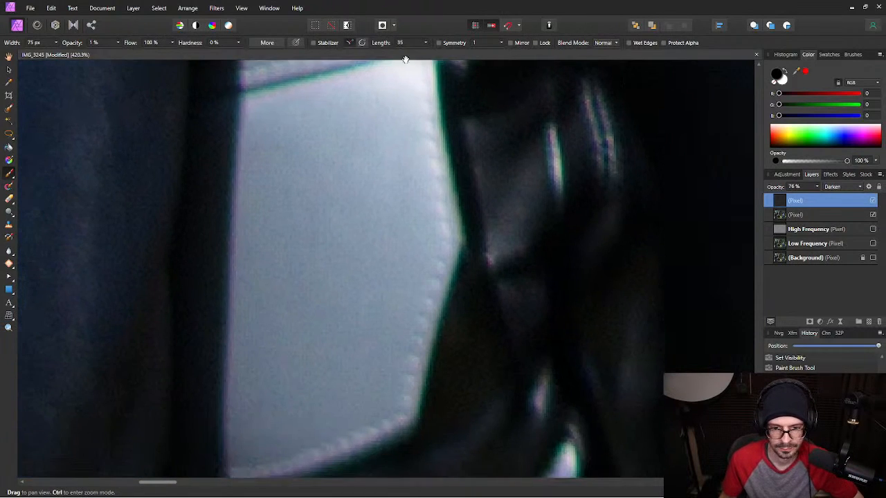
{"action": "mouse_move", "coordinate": [418, 112]}
{"action": "left_mouse_down"}
{"action": "mouse_move", "coordinate": [386, 267]}
{"action": "mouse_move", "coordinate": [376, 243]}
{"action": "left_mouse_up"}
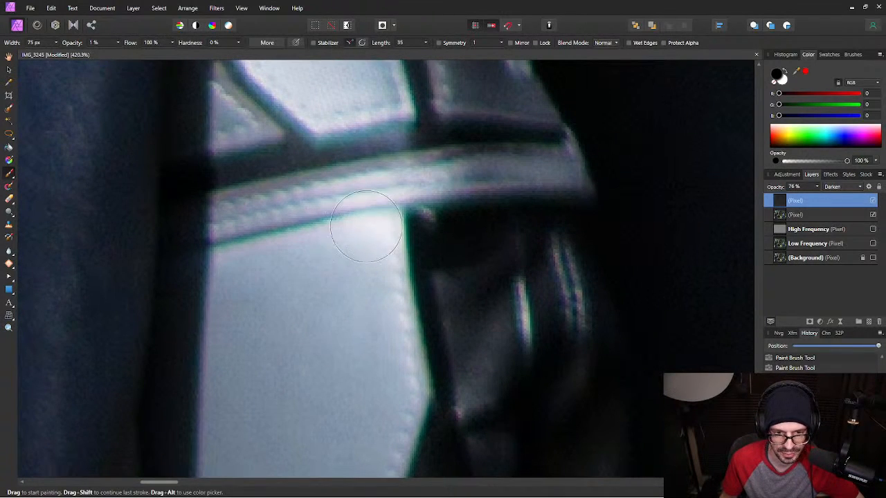
{"action": "mouse_move", "coordinate": [239, 270]}
{"action": "left_mouse_down"}
{"action": "mouse_move", "coordinate": [371, 238]}
{"action": "mouse_move", "coordinate": [405, 317]}
{"action": "mouse_move", "coordinate": [403, 367]}
{"action": "left_mouse_up"}
{"action": "scroll", "coordinate": [532, 159], "scroll_direction": "down", "scroll_amount": 6}
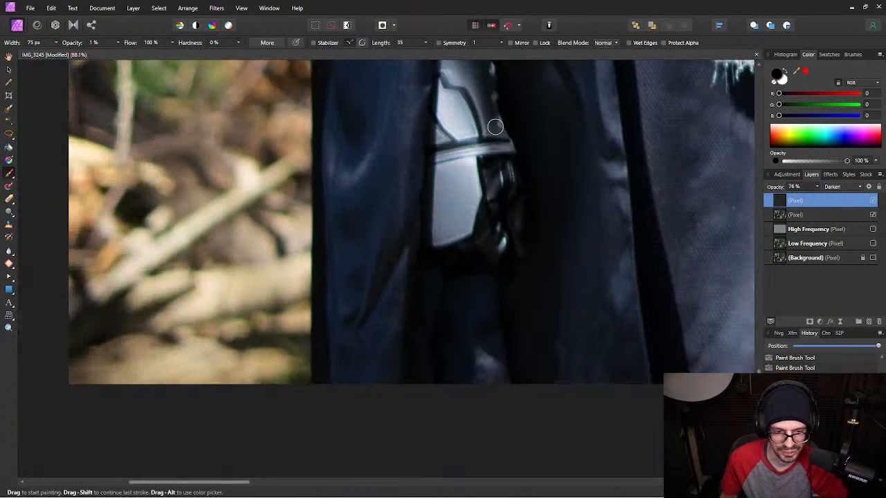
Tone down the bright tassel and gold belt medallion on the black-clad figure, reducing the brush to 33.3 px for the medallion.
{"action": "left_click_drag", "start_coordinate": [526, 123], "coordinate": [246, 121]}
{"action": "scroll", "coordinate": [415, 211], "scroll_direction": "up", "scroll_amount": 4}
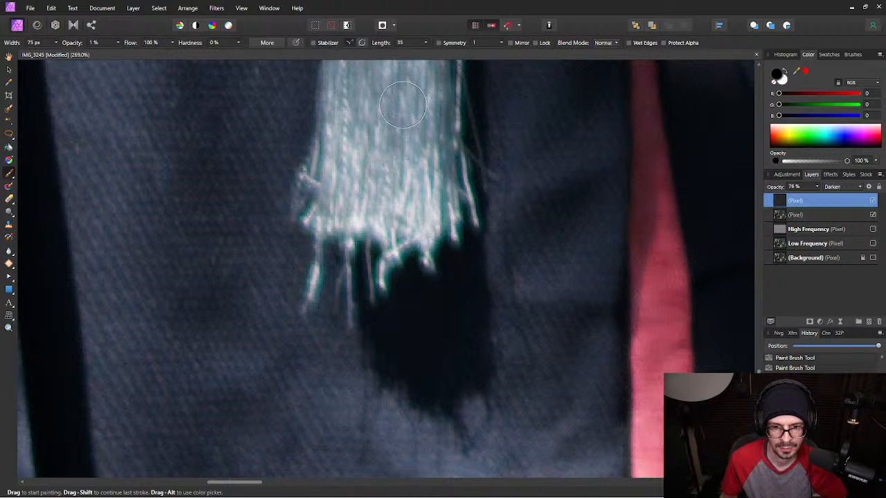
{"action": "scroll", "coordinate": [410, 148], "scroll_direction": "down", "scroll_amount": 4}
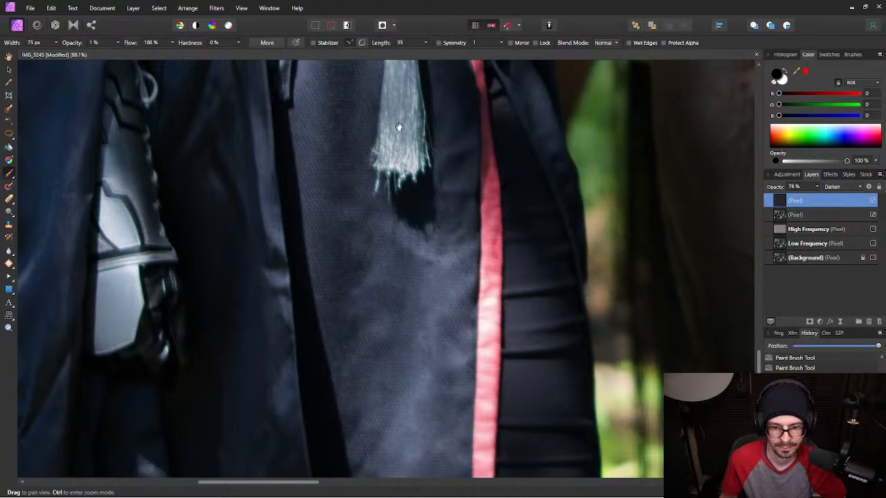
{"action": "left_click_drag", "start_coordinate": [401, 127], "coordinate": [489, 425]}
{"action": "scroll", "coordinate": [477, 356], "scroll_direction": "down", "scroll_amount": 2}
{"action": "scroll", "coordinate": [475, 251], "scroll_direction": "up", "scroll_amount": 4}
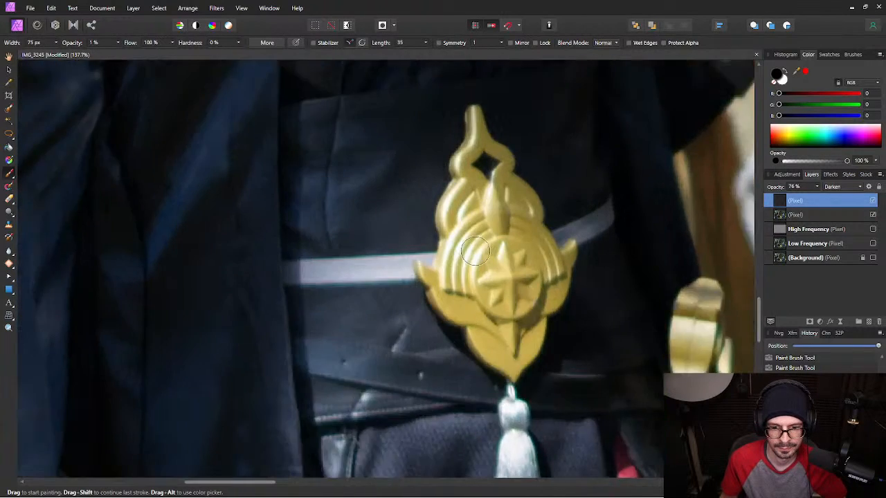
{"action": "scroll", "coordinate": [475, 250], "scroll_direction": "up", "scroll_amount": 2}
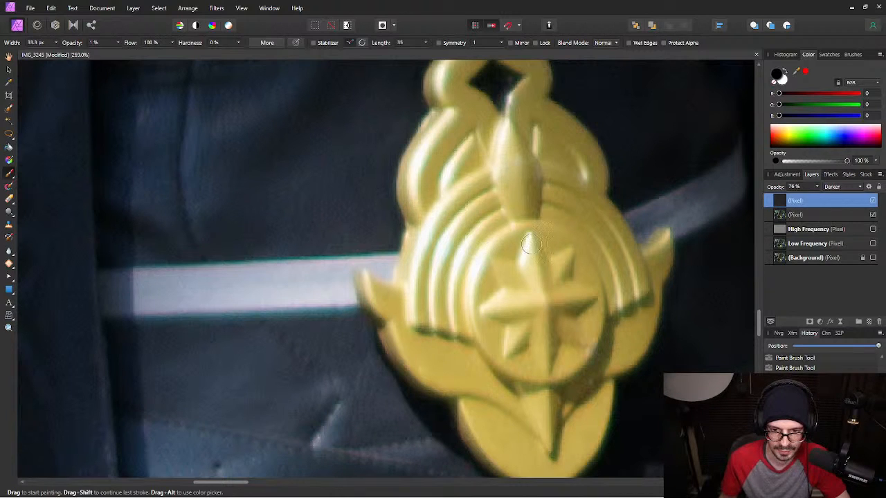
{"action": "scroll", "coordinate": [287, 84], "scroll_direction": "down", "scroll_amount": 2}
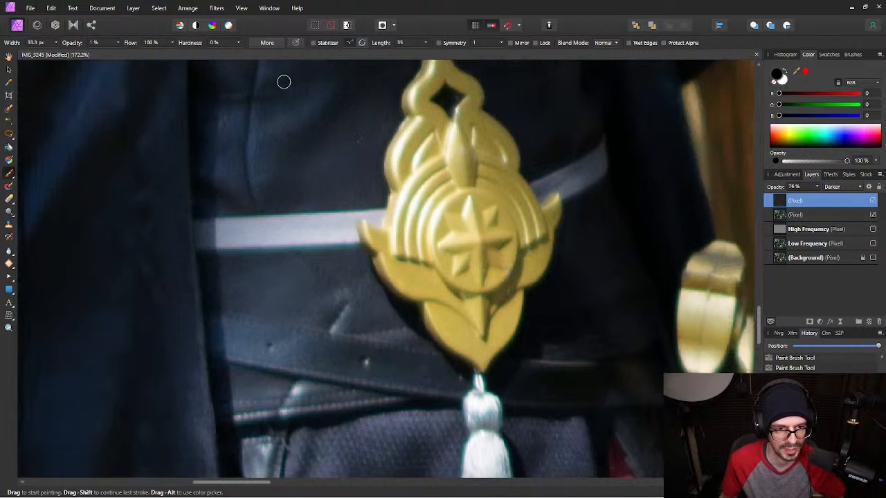
Darken the bright parts of the red chest emblem and the leather seam beside it with a 50.6 px brush.
{"action": "left_click_drag", "start_coordinate": [356, 110], "coordinate": [378, 271]}
{"action": "left_click_drag", "start_coordinate": [376, 133], "coordinate": [416, 333]}
{"action": "left_click_drag", "start_coordinate": [305, 236], "coordinate": [450, 249]}
{"action": "scroll", "coordinate": [305, 204], "scroll_direction": "up", "scroll_amount": 3}
{"action": "key", "text": "]"}
{"action": "key", "text": "]"}
{"action": "key", "text": "]"}
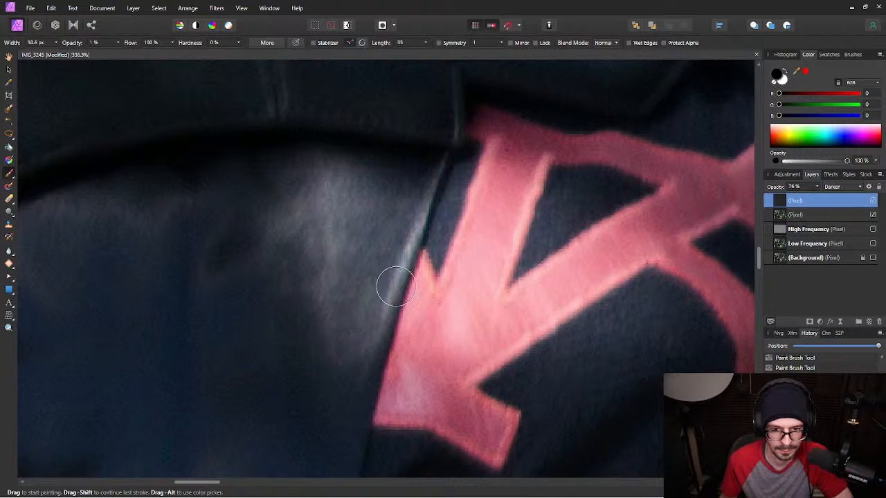
{"action": "scroll", "coordinate": [394, 180], "scroll_direction": "down", "scroll_amount": 5}
{"action": "scroll", "coordinate": [418, 234], "scroll_direction": "up", "scroll_amount": 3}
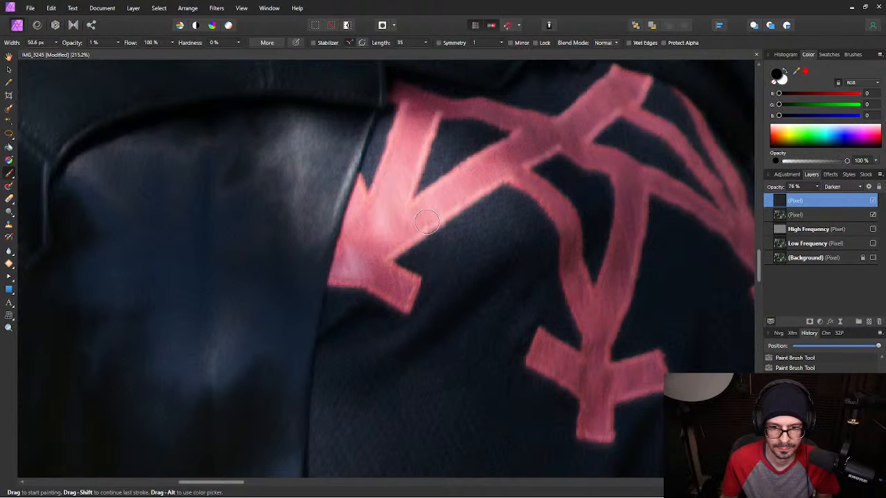
Darken the bright edge of the black-clad figure's shoulder armour plate with the 50.6 px brush.
{"action": "scroll", "coordinate": [435, 216], "scroll_direction": "down", "scroll_amount": 3}
{"action": "left_click_drag", "start_coordinate": [411, 85], "coordinate": [443, 294]}
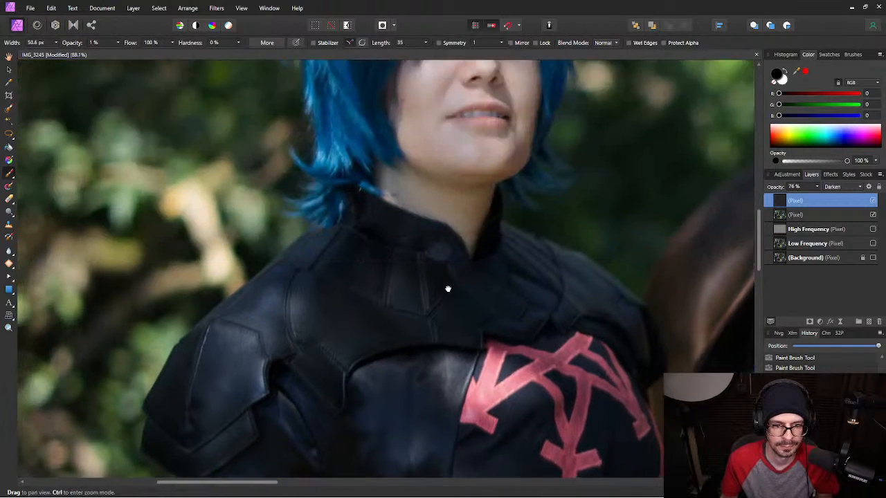
{"action": "scroll", "coordinate": [388, 290], "scroll_direction": "up", "scroll_amount": 5}
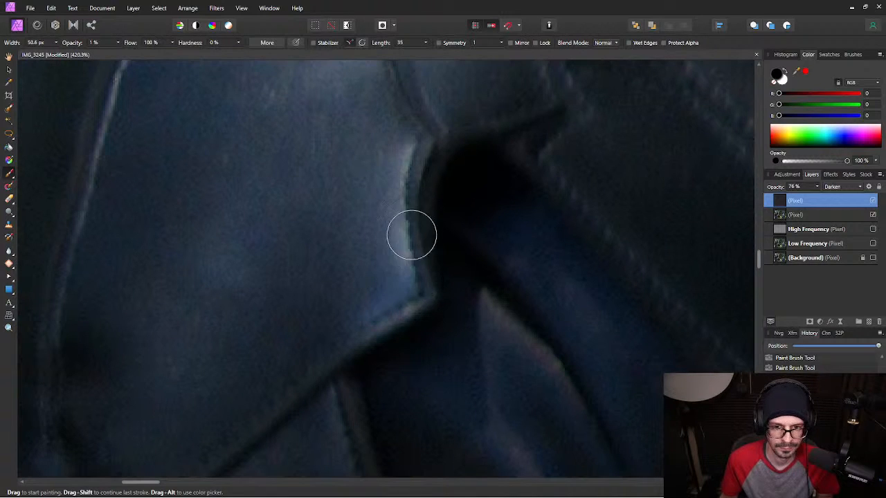
{"action": "scroll", "coordinate": [514, 170], "scroll_direction": "down", "scroll_amount": 5}
Darken the bright highlights on the outer side of the black-clad figure's blue hair, enlarging the brush to 101.8 px.
{"action": "left_click_drag", "start_coordinate": [670, 124], "coordinate": [262, 432]}
{"action": "left_click_drag", "start_coordinate": [296, 229], "coordinate": [329, 370]}
{"action": "scroll", "coordinate": [257, 215], "scroll_direction": "up", "scroll_amount": 4}
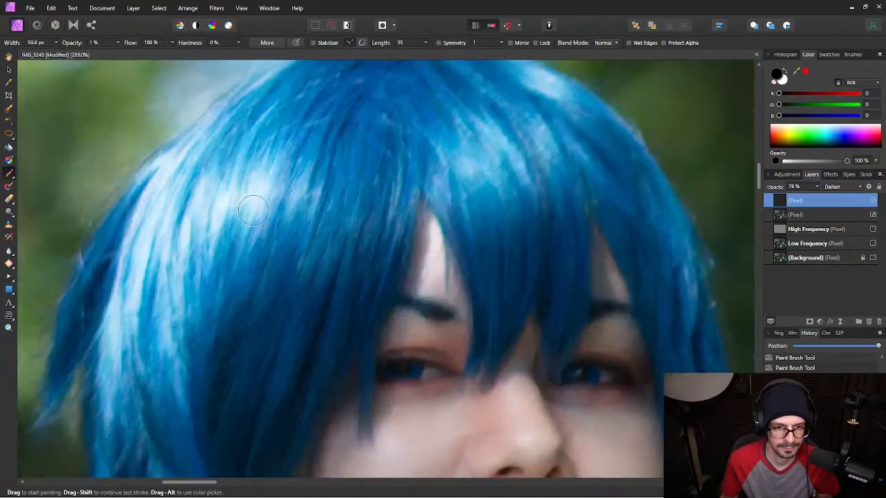
{"action": "scroll", "coordinate": [257, 215], "scroll_direction": "up", "scroll_amount": 1}
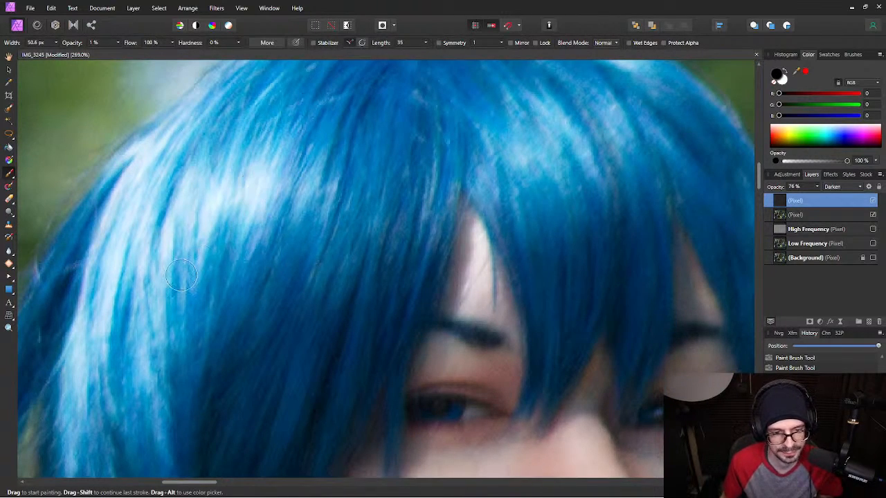
{"action": "left_click_drag", "start_coordinate": [164, 271], "coordinate": [358, 263]}
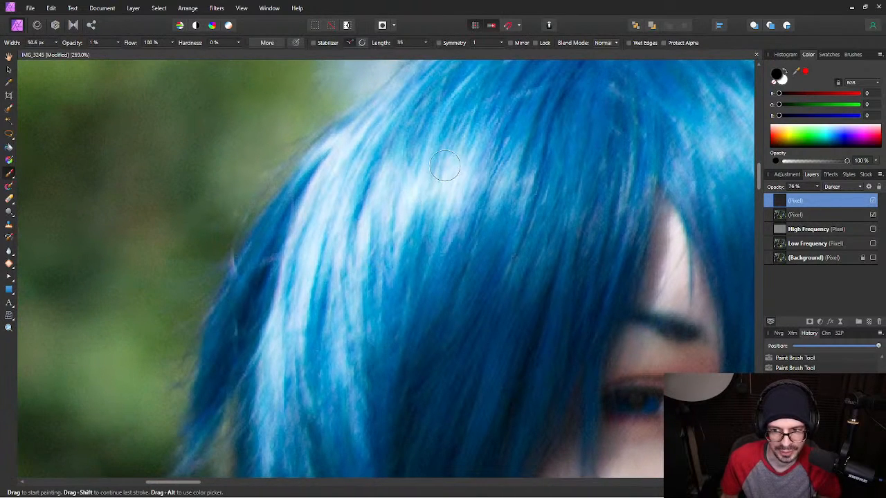
{"action": "scroll", "coordinate": [443, 166], "scroll_direction": "down", "scroll_amount": 2}
{"action": "key", "text": "bracketright"}
{"action": "key", "text": "bracketright"}
{"action": "key", "text": "bracketright"}
{"action": "key", "text": "bracketright"}
{"action": "key", "text": "bracketright"}
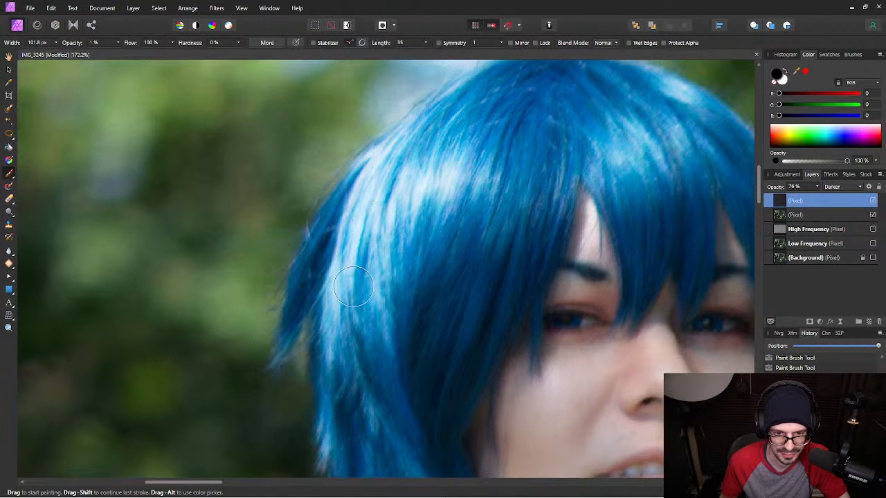
Toggle the painted layer's visibility repeatedly to compare the blue hair before and after darkening.
{"action": "left_click", "coordinate": [873, 201]}
{"action": "left_click", "coordinate": [874, 201]}
{"action": "left_click", "coordinate": [873, 200]}
{"action": "left_click", "coordinate": [874, 200]}
{"action": "left_click", "coordinate": [873, 201]}
{"action": "left_click", "coordinate": [873, 200]}
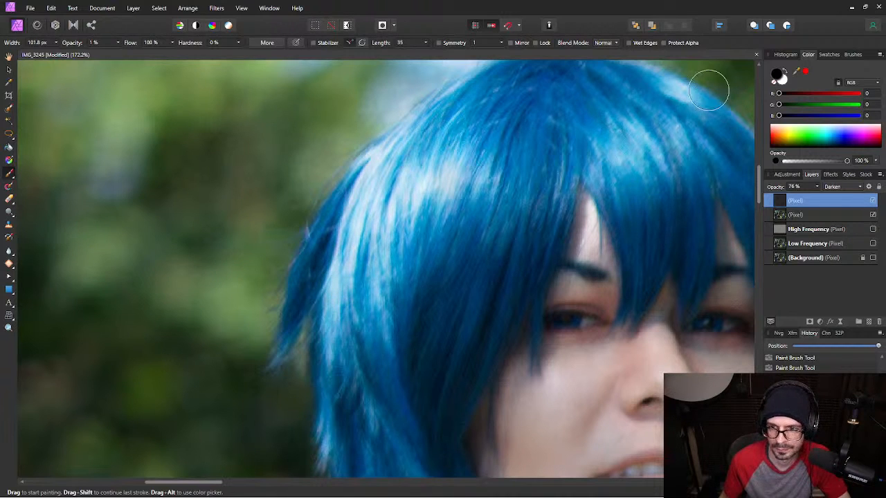
Darken the remaining highlights on the crown and opposite side of the blue hair with the 101.8 px brush.
{"action": "left_click_drag", "start_coordinate": [649, 158], "coordinate": [451, 256]}
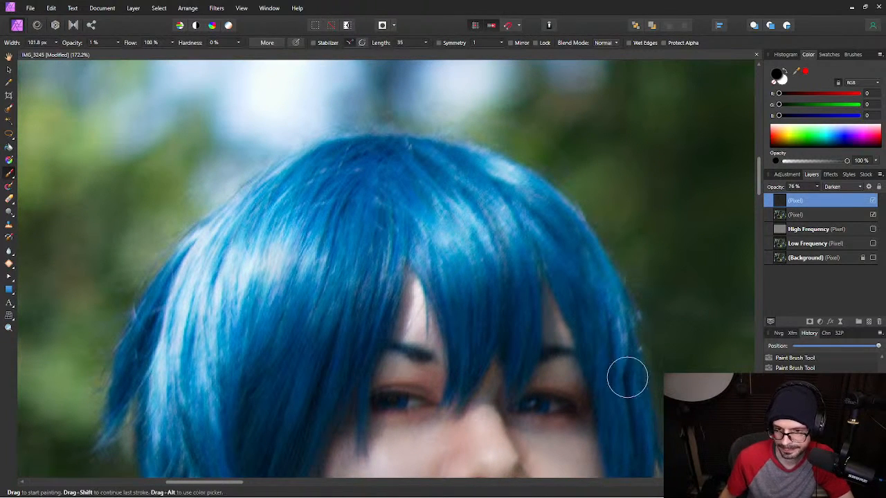
{"action": "scroll", "coordinate": [545, 278], "scroll_direction": "down", "scroll_amount": 5}
{"action": "scroll", "coordinate": [544, 278], "scroll_direction": "down", "scroll_amount": 1}
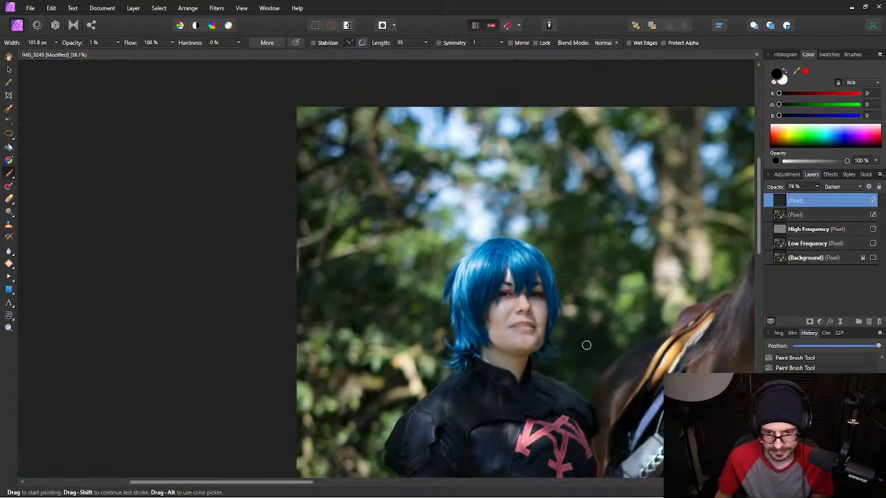
Darken the bright skin spot on the neck just above the black collar with a 45.2 px brush and save the document.
{"action": "left_click_drag", "start_coordinate": [602, 359], "coordinate": [523, 224]}
{"action": "scroll", "coordinate": [377, 251], "scroll_direction": "up", "scroll_amount": 7}
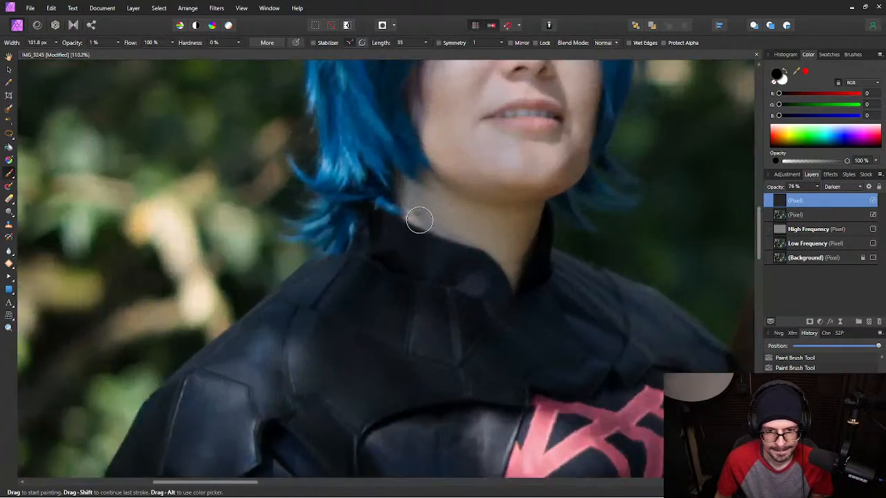
{"action": "key", "text": "bracketleft"}
{"action": "key", "text": "bracketleft"}
{"action": "key", "text": "bracketleft"}
{"action": "key", "text": "bracketleft"}
{"action": "key", "text": "bracketleft"}
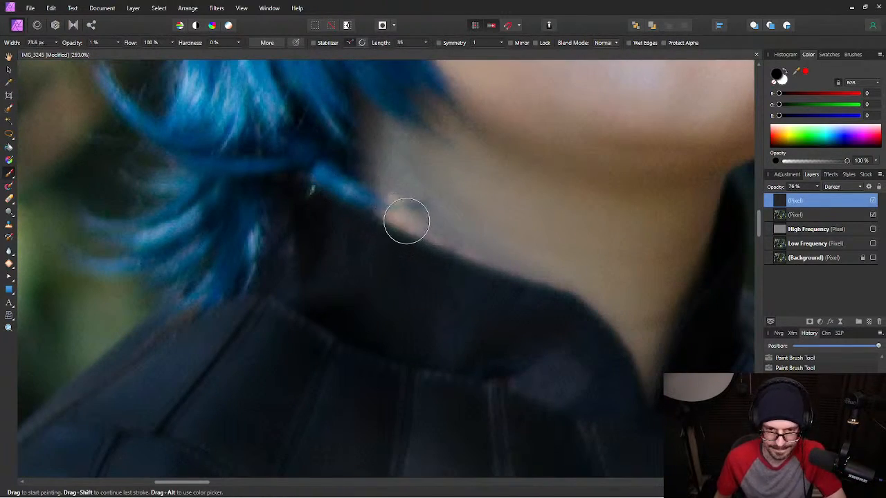
{"action": "mouse_move", "coordinate": [398, 215]}
{"action": "left_mouse_down"}
{"action": "mouse_move", "coordinate": [373, 200]}
{"action": "mouse_move", "coordinate": [413, 236]}
{"action": "left_mouse_up"}
{"action": "mouse_move", "coordinate": [389, 208]}
{"action": "left_mouse_down"}
{"action": "mouse_move", "coordinate": [366, 198]}
{"action": "mouse_move", "coordinate": [385, 200]}
{"action": "left_mouse_up"}
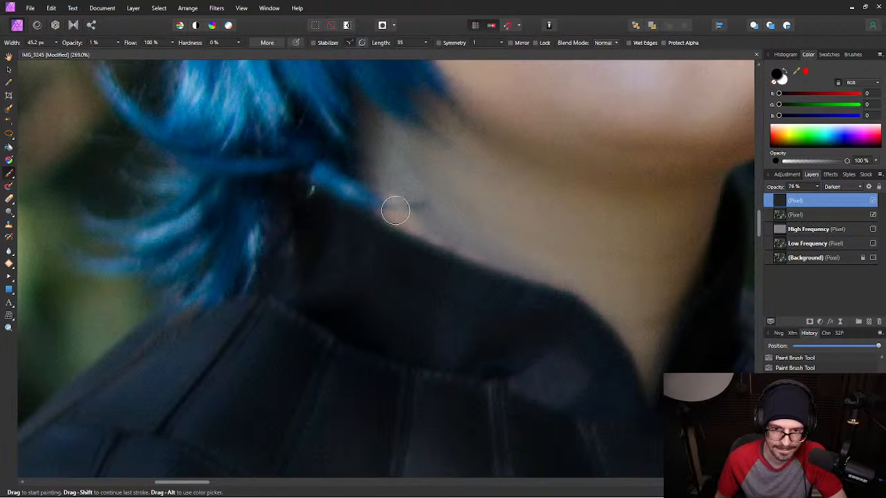
{"action": "key", "text": "ctrl+s"}
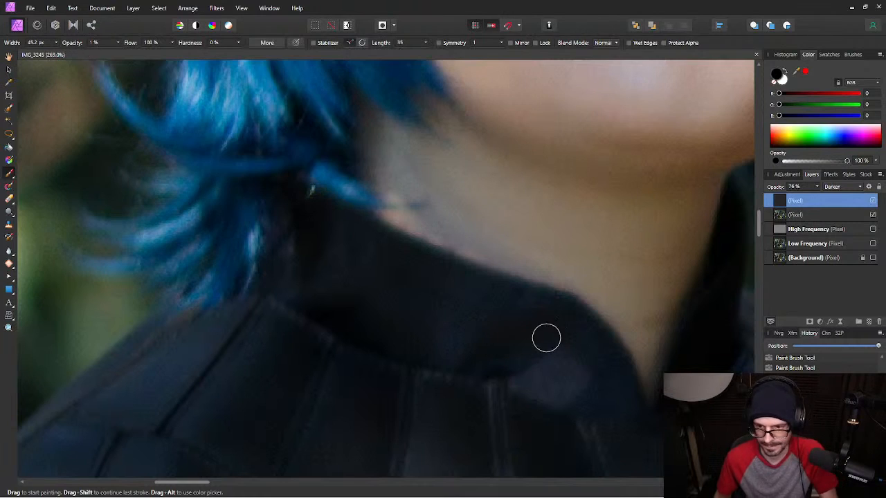
Darken the bright patches along the red trim near the hem of the black costume with a 90.9 px brush at 2 % opacity.
{"action": "scroll", "coordinate": [578, 334], "scroll_direction": "down", "scroll_amount": 10}
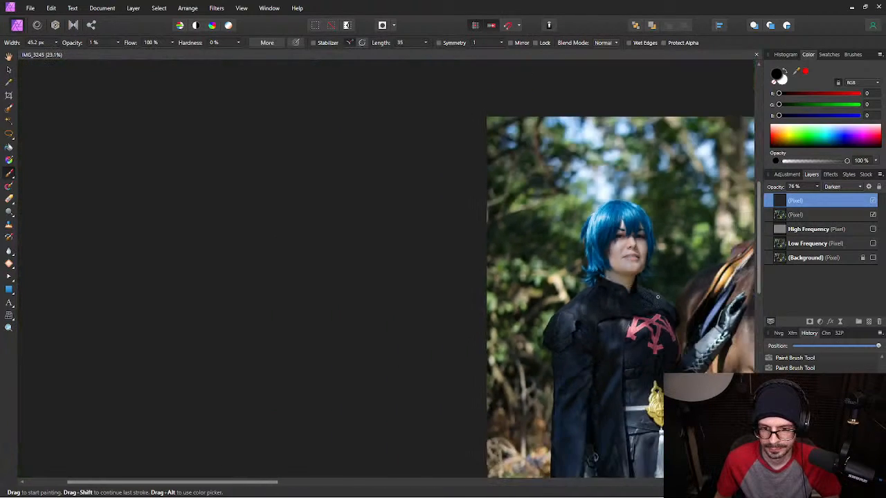
{"action": "left_click_drag", "start_coordinate": [684, 316], "coordinate": [273, 237]}
{"action": "scroll", "coordinate": [484, 285], "scroll_direction": "down", "scroll_amount": 3}
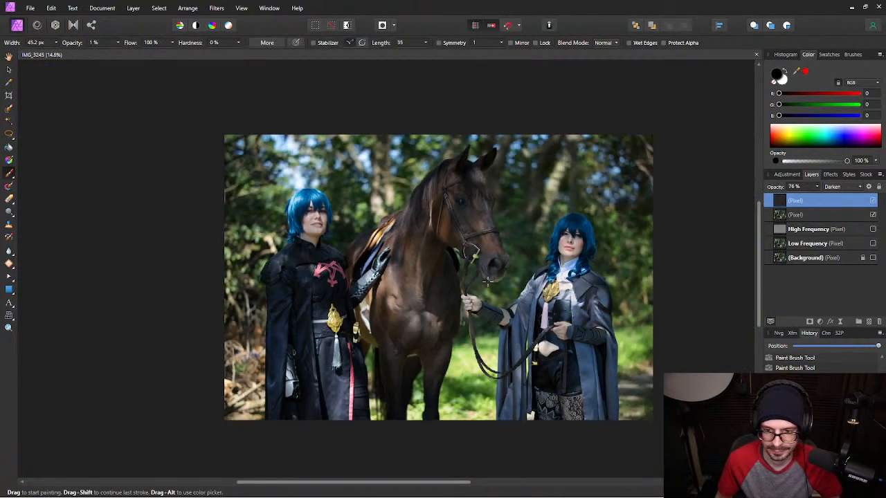
{"action": "scroll", "coordinate": [486, 285], "scroll_direction": "up", "scroll_amount": 2}
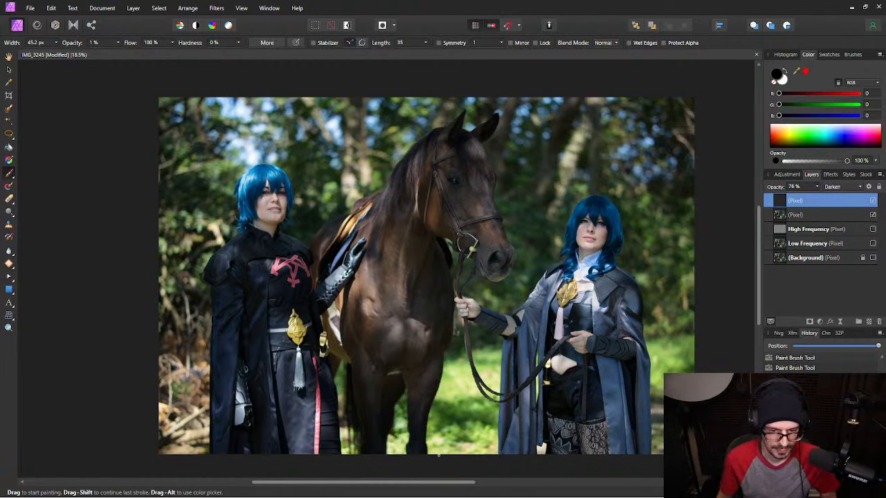
{"action": "scroll", "coordinate": [342, 450], "scroll_direction": "up", "scroll_amount": 3}
{"action": "scroll", "coordinate": [341, 450], "scroll_direction": "up", "scroll_amount": 10}
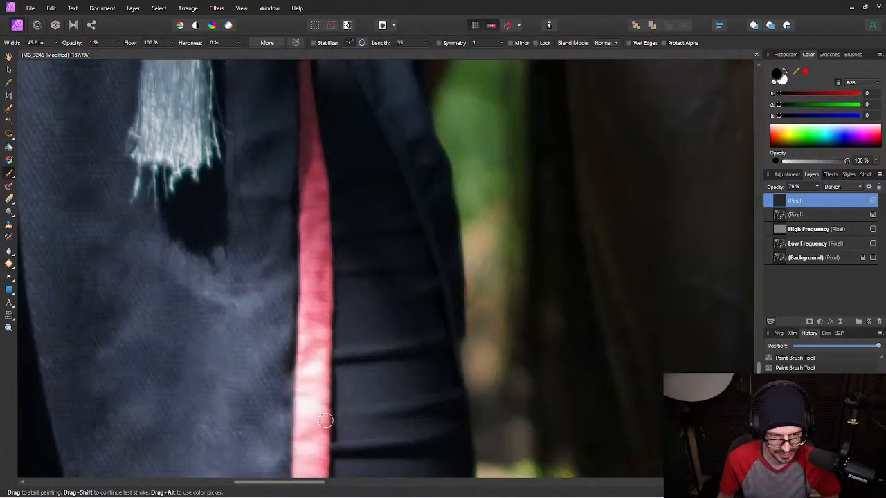
{"action": "scroll", "coordinate": [394, 376], "scroll_direction": "down", "scroll_amount": 3}
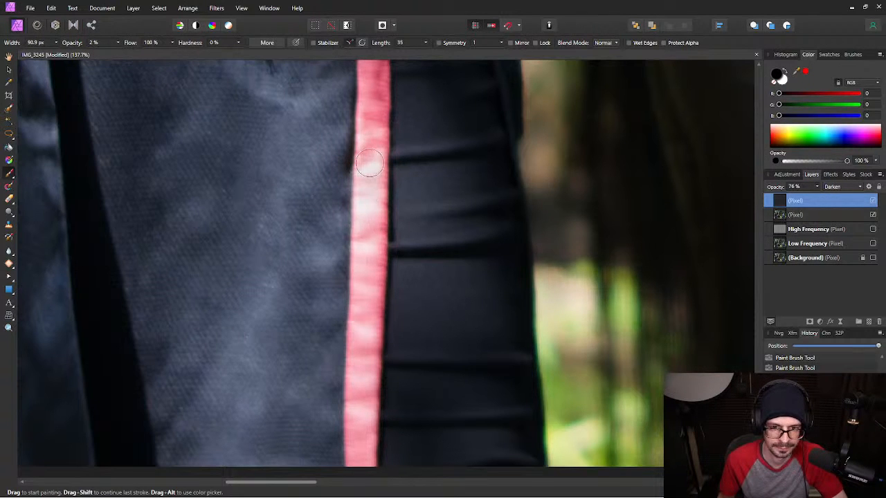
{"action": "left_click_drag", "start_coordinate": [360, 364], "coordinate": [361, 385]}
{"action": "left_click_drag", "start_coordinate": [366, 343], "coordinate": [367, 409]}
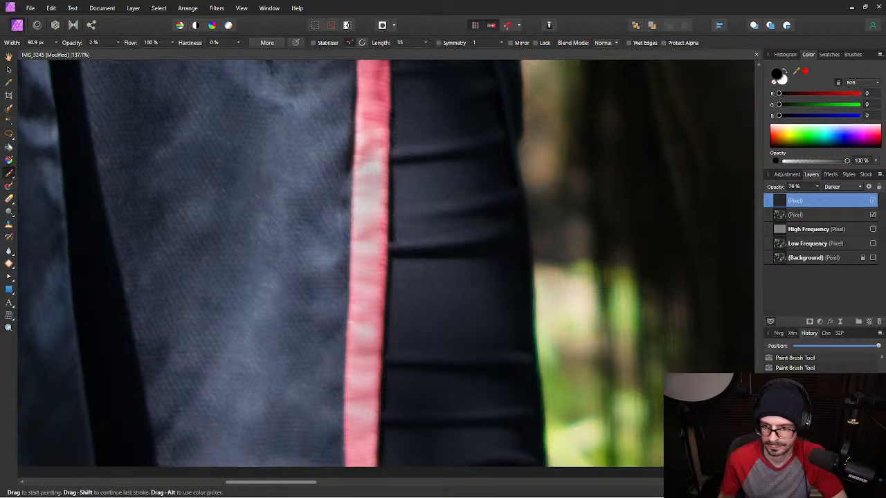
Toggle the Darken layer's visibility to compare the red trim before and after darkening.
{"action": "left_click", "coordinate": [872, 201]}
{"action": "left_click", "coordinate": [873, 201]}
{"action": "left_click", "coordinate": [873, 200]}
{"action": "left_click", "coordinate": [873, 200]}
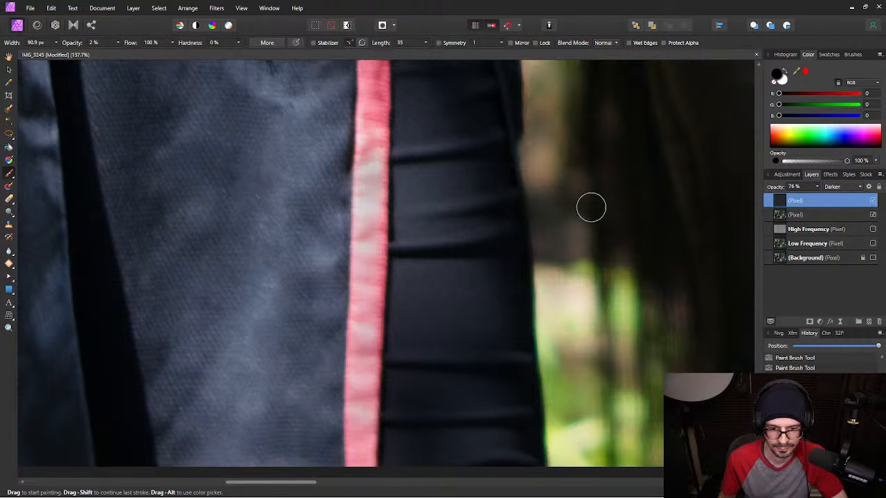
Review the whole portrait and save the document.
{"action": "scroll", "coordinate": [480, 231], "scroll_direction": "down", "scroll_amount": 4}
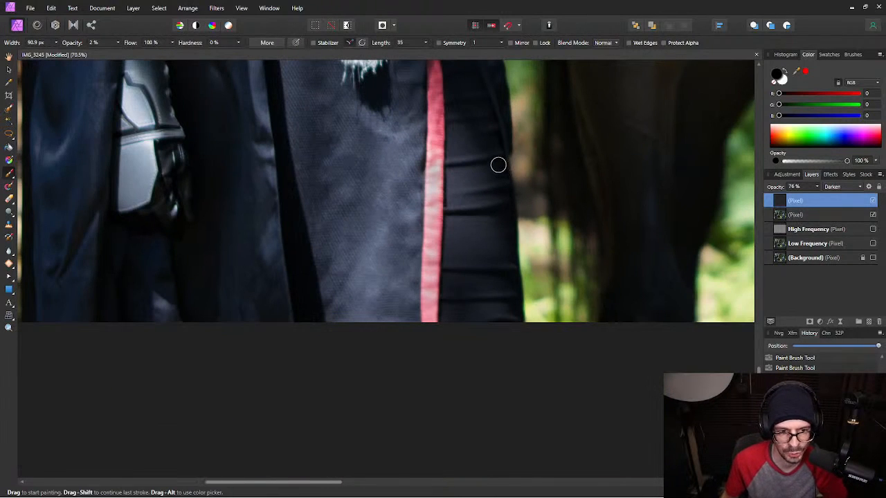
{"action": "scroll", "coordinate": [619, 198], "scroll_direction": "down", "scroll_amount": 3}
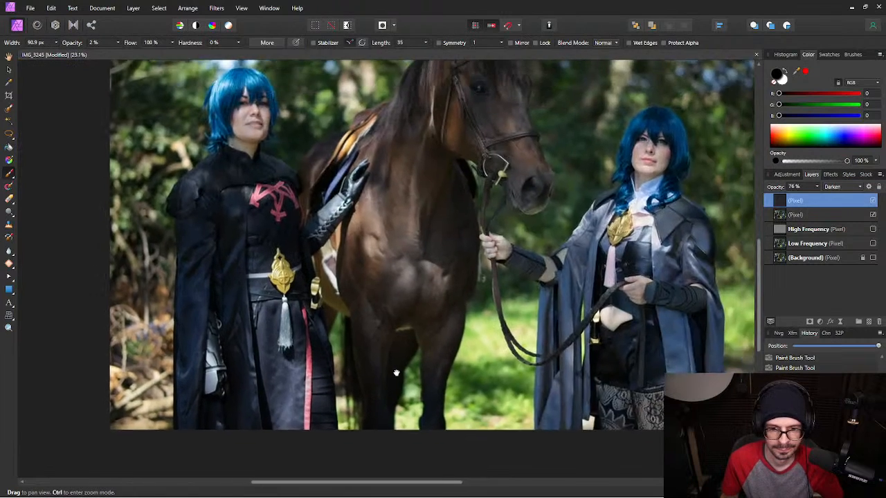
{"action": "left_click_drag", "start_coordinate": [396, 373], "coordinate": [353, 397]}
{"action": "scroll", "coordinate": [439, 306], "scroll_direction": "down", "scroll_amount": 1}
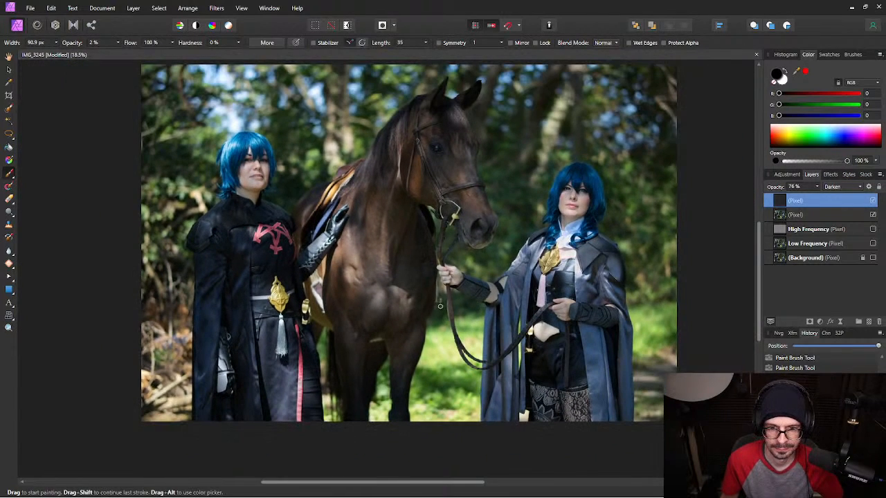
{"action": "key", "text": "ctrl+s"}
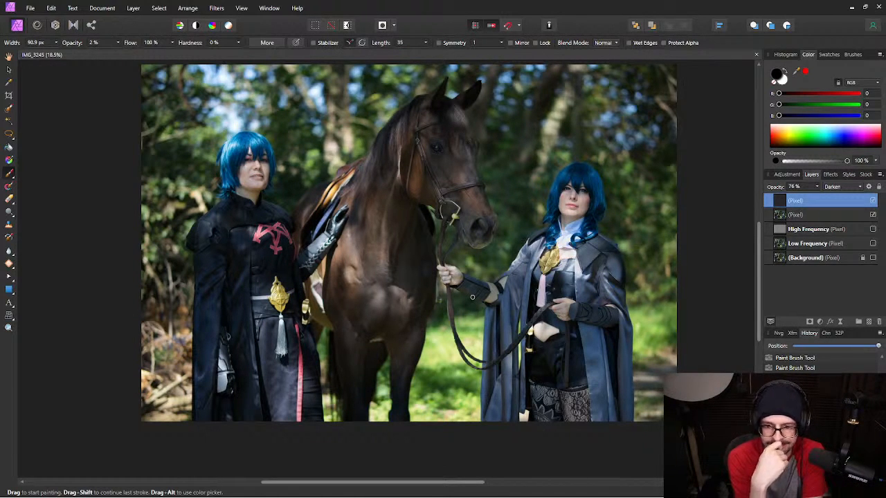
Add a new pixel layer on top with the Lighten blend mode and switch the paint colour to white.
{"action": "left_click", "coordinate": [868, 323]}
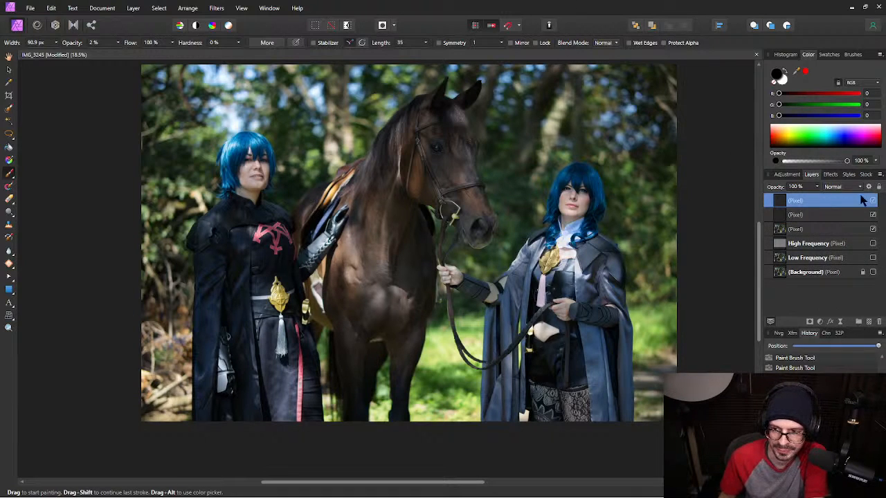
{"action": "left_click", "coordinate": [858, 187]}
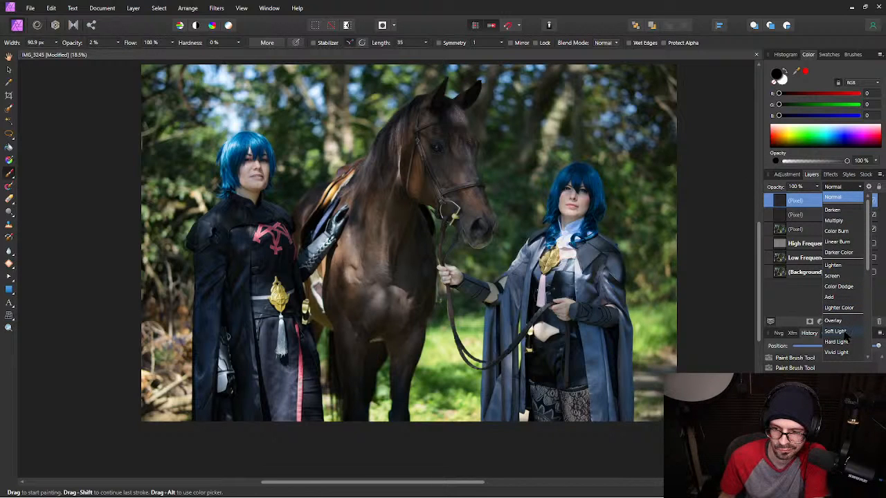
{"action": "scroll", "coordinate": [850, 328], "scroll_direction": "down", "scroll_amount": 5}
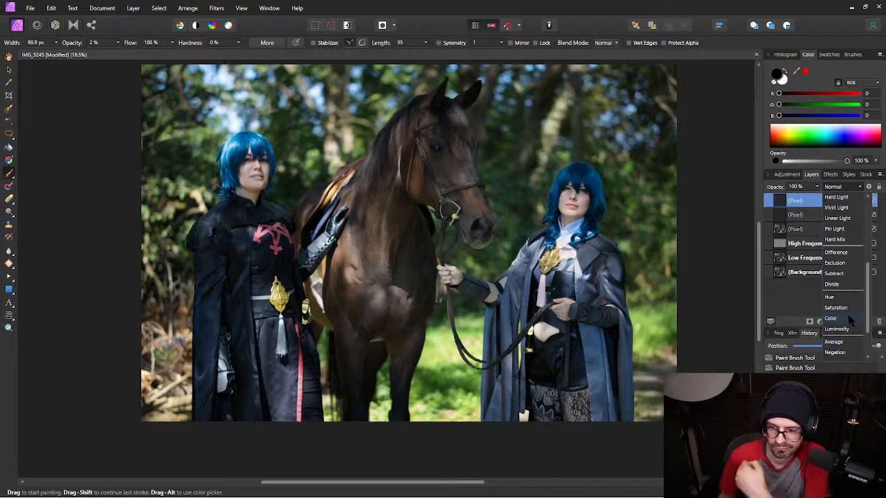
{"action": "scroll", "coordinate": [852, 318], "scroll_direction": "down", "scroll_amount": 2}
{"action": "scroll", "coordinate": [847, 315], "scroll_direction": "up", "scroll_amount": 5}
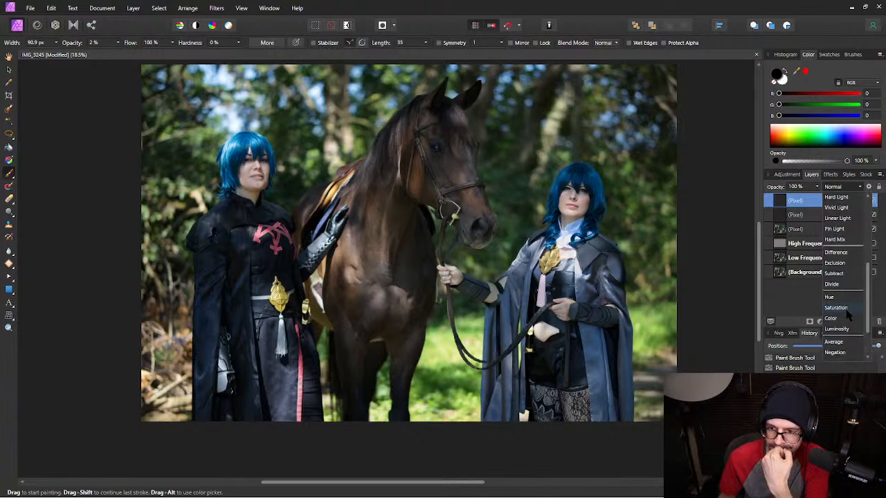
{"action": "left_click", "coordinate": [837, 232]}
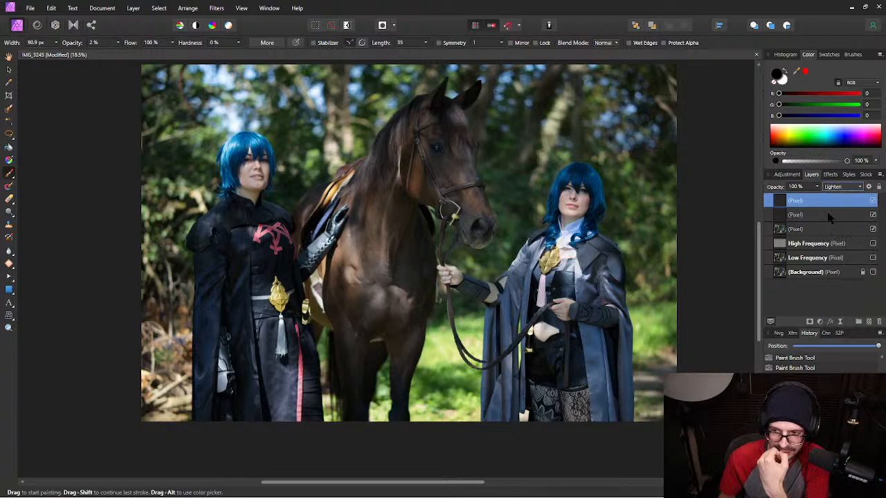
{"action": "left_click", "coordinate": [785, 72]}
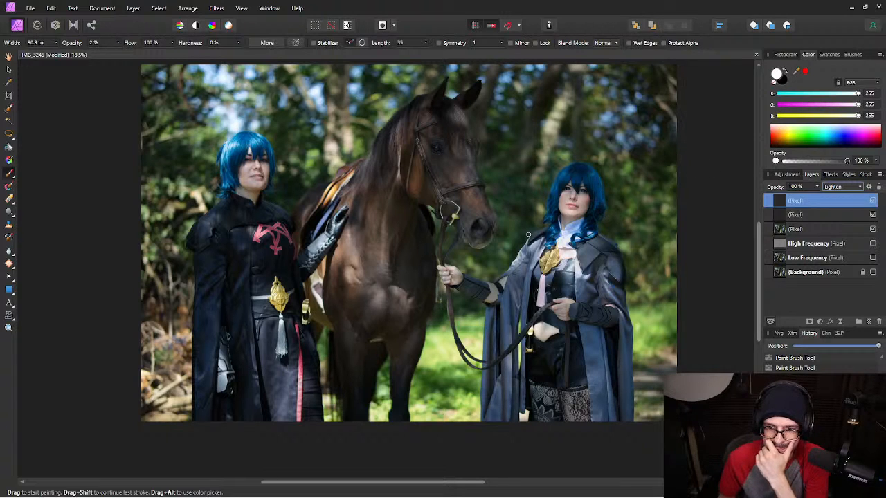
Lighten the grey-caped figure's face and the area around the horse's eye with a white 343.4 px brush at 2 % opacity.
{"action": "key", "text": "]"}
{"action": "key", "text": "]"}
{"action": "key", "text": "]"}
{"action": "key", "text": "]"}
{"action": "key", "text": "["}
{"action": "key", "text": "["}
{"action": "key", "text": "]"}
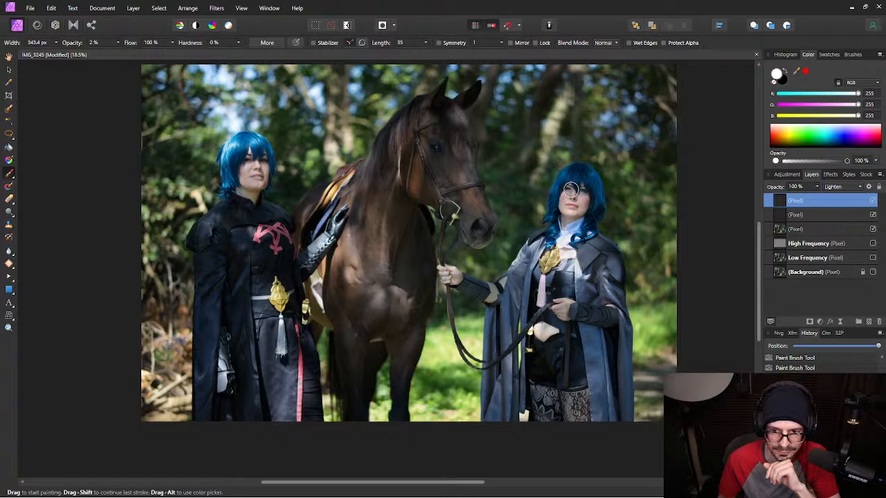
{"action": "left_click_drag", "start_coordinate": [573, 195], "coordinate": [583, 215]}
{"action": "left_click_drag", "start_coordinate": [438, 144], "coordinate": [447, 150]}
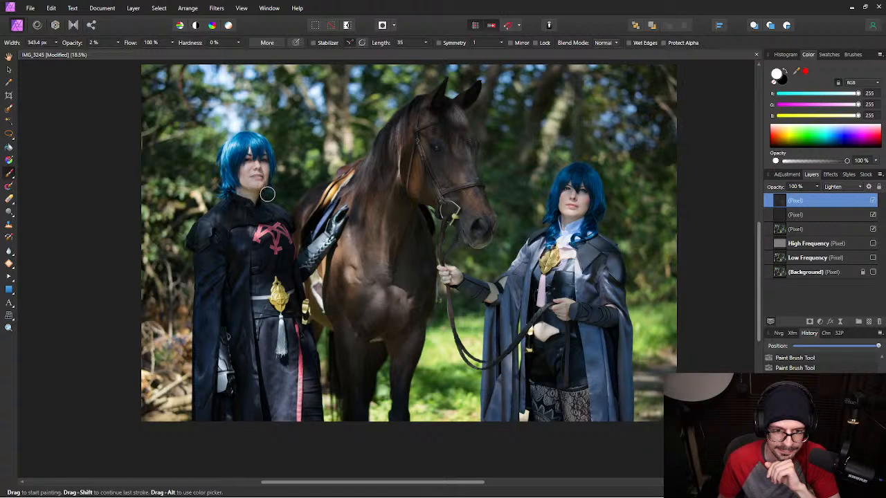
Continue lightening both figures in white, resizing the brush to 522.2 px, 433.9 px and finally 313.5 px.
{"action": "key", "text": "bracketright"}
{"action": "key", "text": "bracketright"}
{"action": "key", "text": "bracketright"}
{"action": "key", "text": "bracketright"}
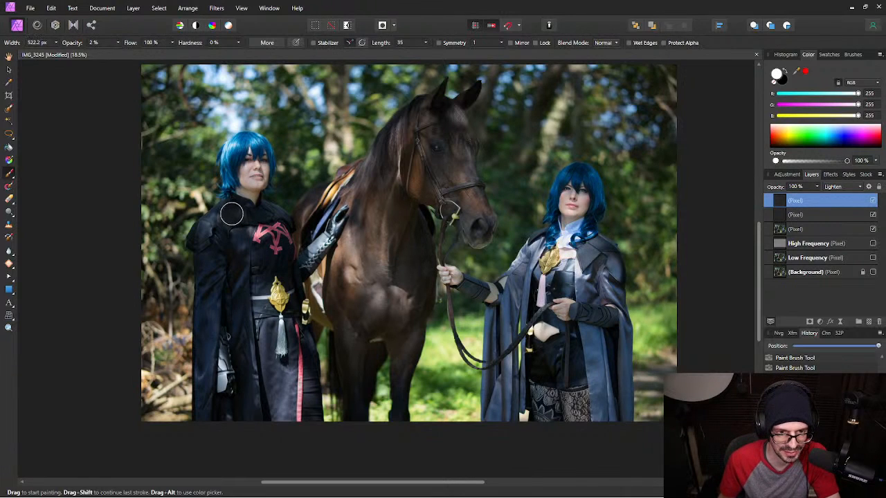
{"action": "key", "text": "bracketleft"}
{"action": "key", "text": "bracketleft"}
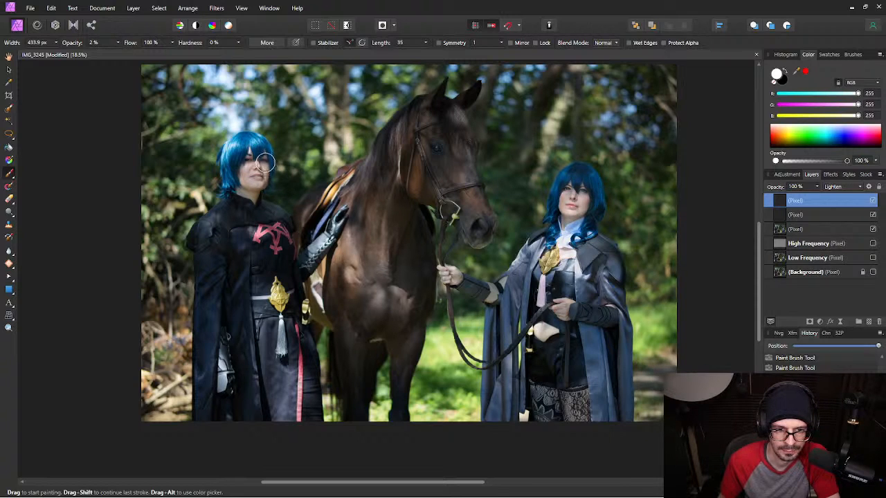
{"action": "key", "text": "bracketleft"}
{"action": "key", "text": "bracketleft"}
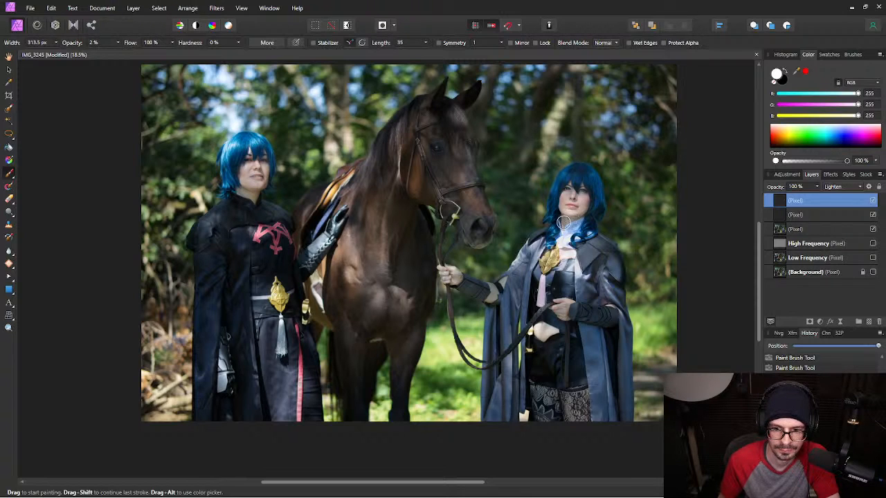
Toggle the Lighten layer's visibility repeatedly to compare the portrait with and without the white painting.
{"action": "left_click", "coordinate": [875, 200]}
{"action": "left_click", "coordinate": [875, 201]}
{"action": "left_click", "coordinate": [874, 201]}
{"action": "left_click", "coordinate": [874, 201]}
{"action": "left_click", "coordinate": [874, 200]}
{"action": "left_click", "coordinate": [874, 201]}
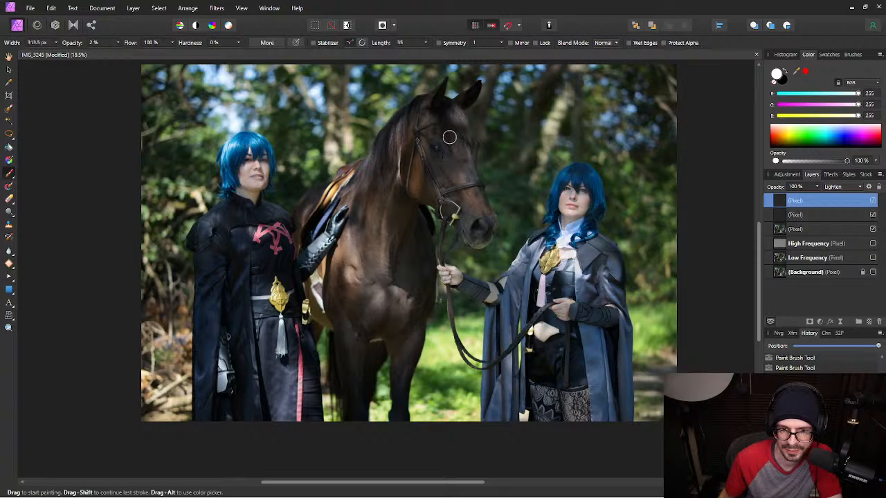
Enlarge the brush to 466.1 px, lower the Lighten layer's opacity to 79 % and compare the portrait with that layer hidden and shown.
{"action": "key", "text": "bracketright"}
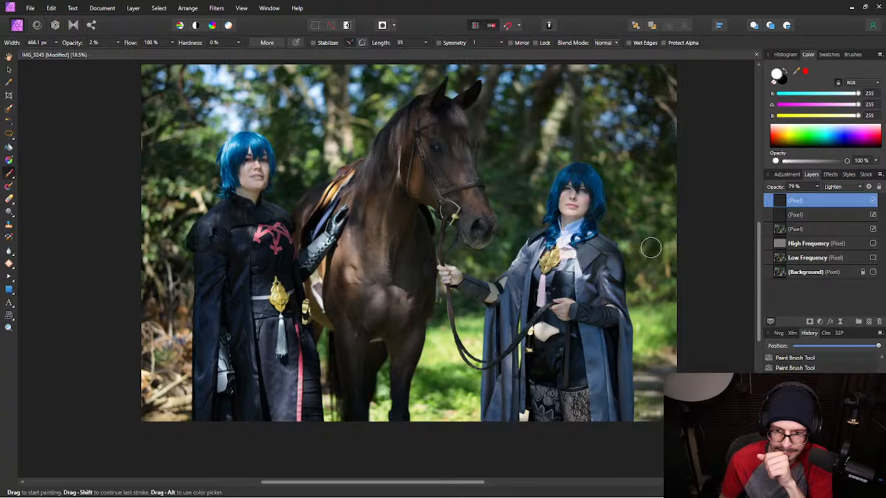
{"action": "left_click", "coordinate": [872, 200]}
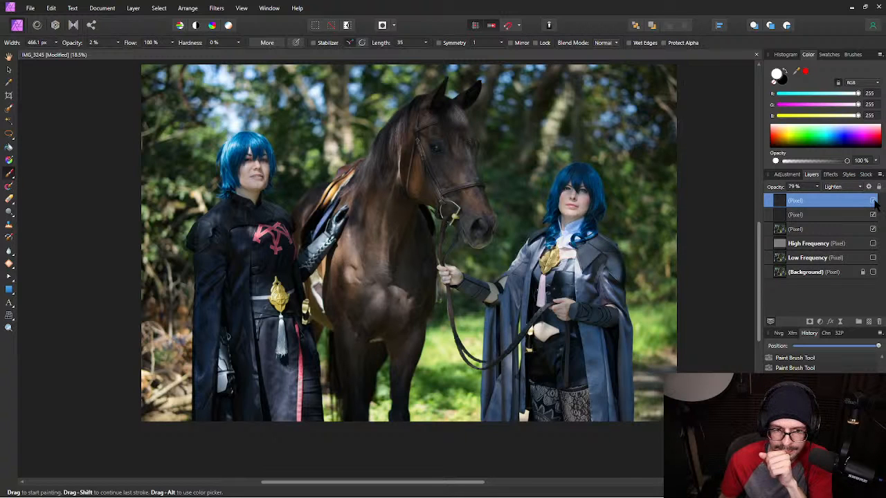
{"action": "left_click", "coordinate": [872, 200]}
{"action": "left_click", "coordinate": [872, 200]}
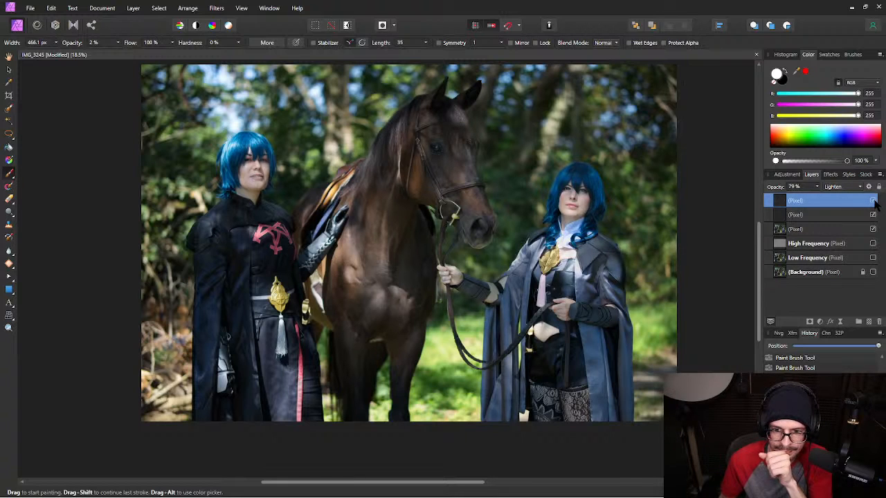
{"action": "left_click", "coordinate": [872, 200]}
{"action": "left_click", "coordinate": [872, 200]}
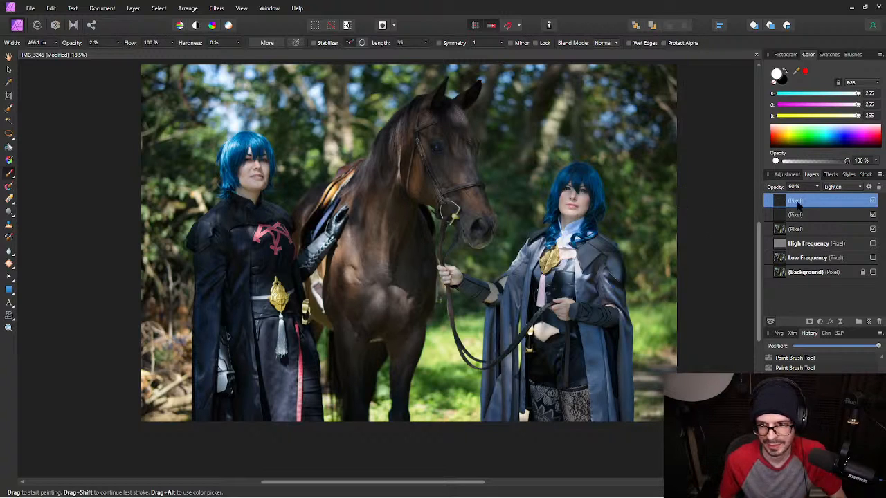
Reduce the Lighten layer's opacity to 60 %, check its effect by hiding and showing it, and save the document.
{"action": "left_click", "coordinate": [873, 200]}
{"action": "left_click", "coordinate": [873, 200]}
{"action": "left_click", "coordinate": [873, 200]}
{"action": "left_click", "coordinate": [873, 200]}
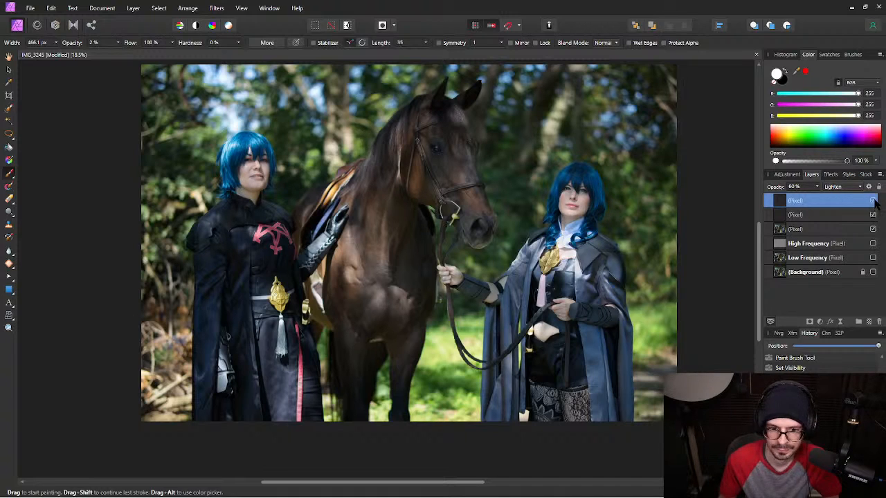
{"action": "left_click", "coordinate": [872, 200]}
{"action": "left_click", "coordinate": [873, 200]}
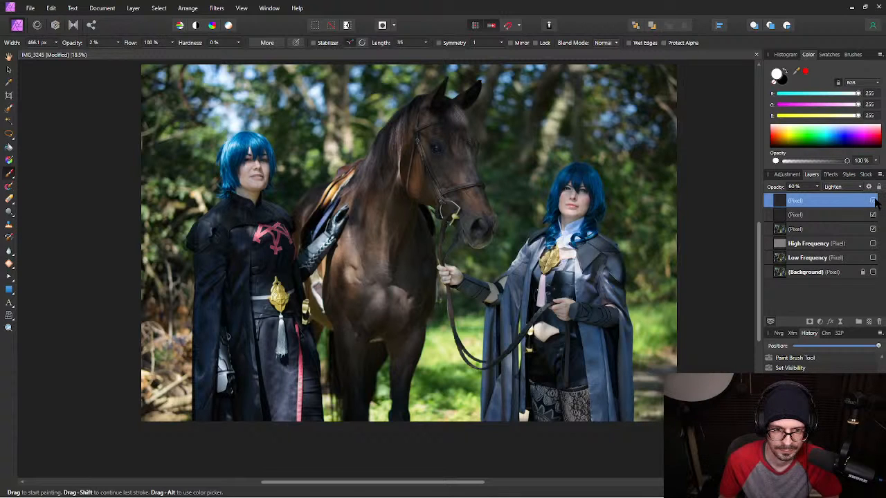
{"action": "key", "text": "ctrl+s"}
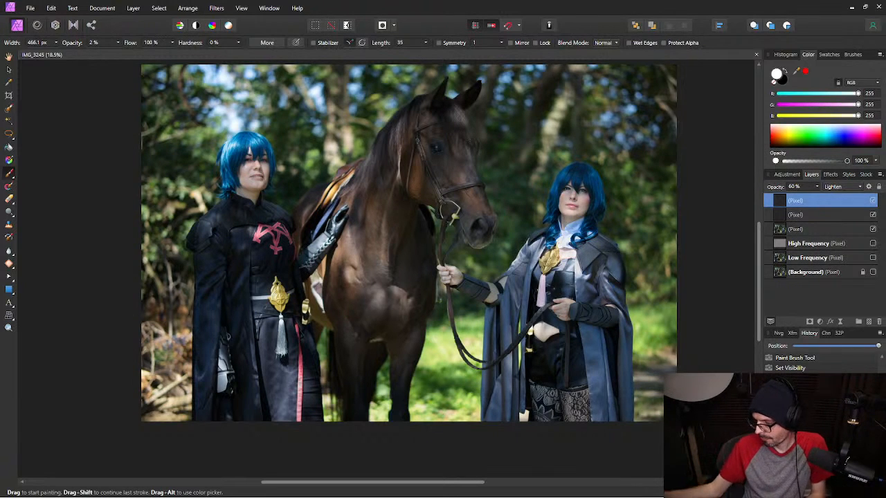
Select the three upper pixel layers together, make the Background layer visible beneath them, and save the document.
{"action": "left_click_drag", "start_coordinate": [482, 223], "coordinate": [449, 247]}
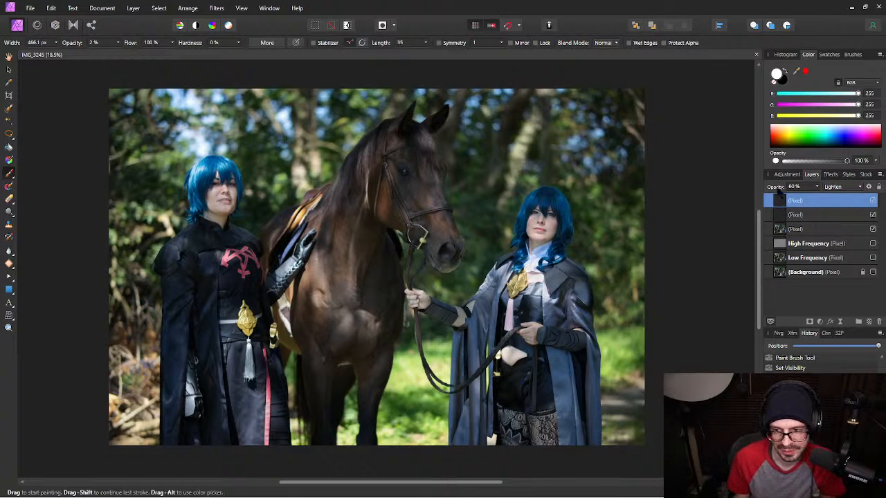
{"action": "left_click", "coordinate": [822, 229], "text": "shift"}
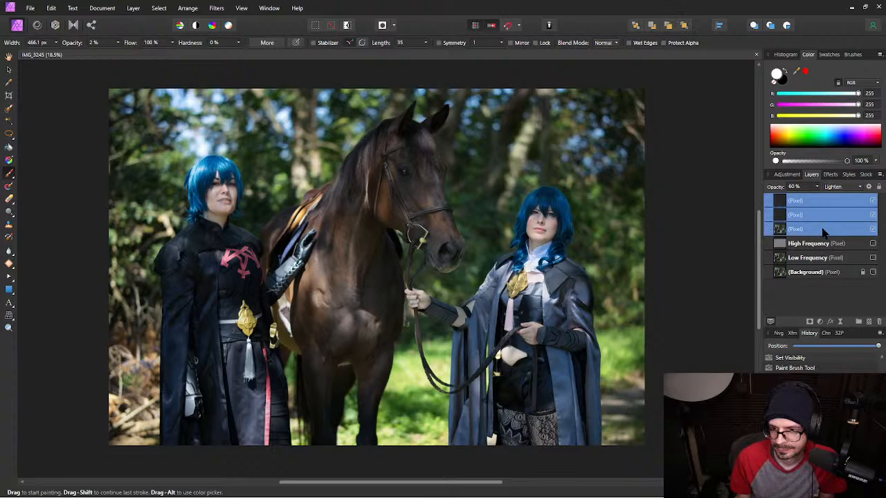
{"action": "left_click", "coordinate": [873, 272]}
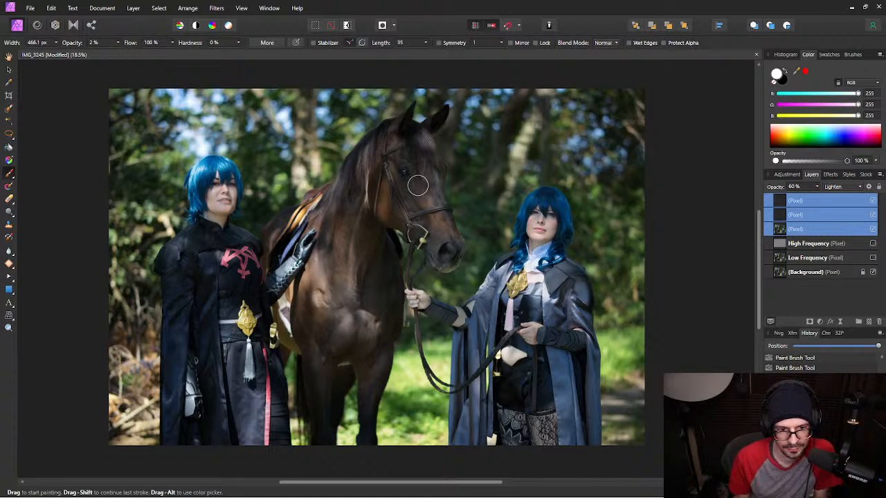
{"action": "key", "text": "ctrl+s"}
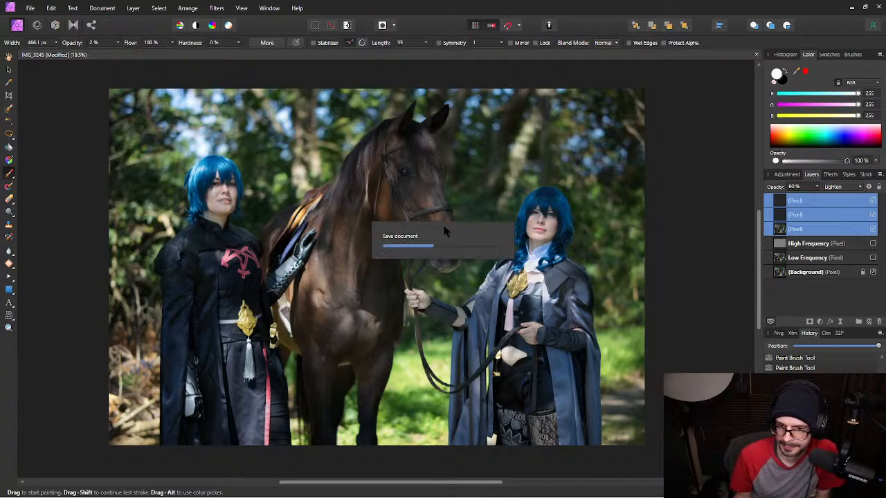
Toggle the visibility of the three selected retouching layers repeatedly to compare the finished portrait with the original background photo.
{"action": "left_click", "coordinate": [872, 201]}
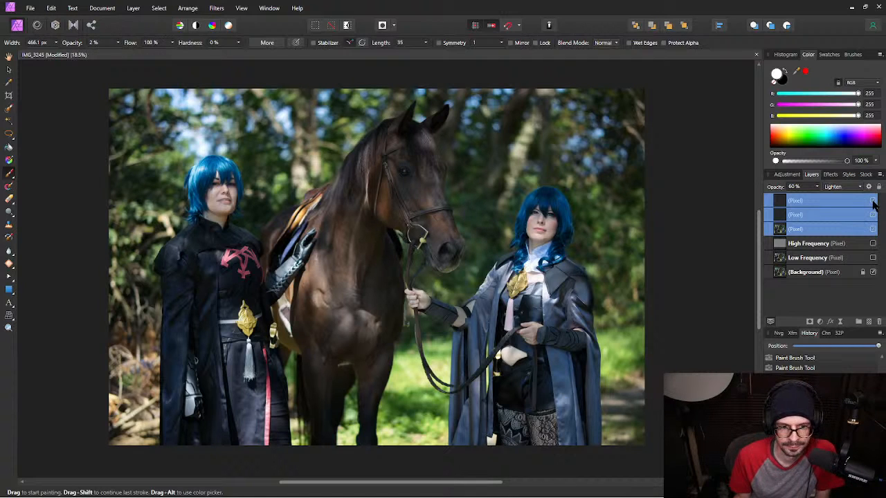
{"action": "left_click", "coordinate": [873, 201]}
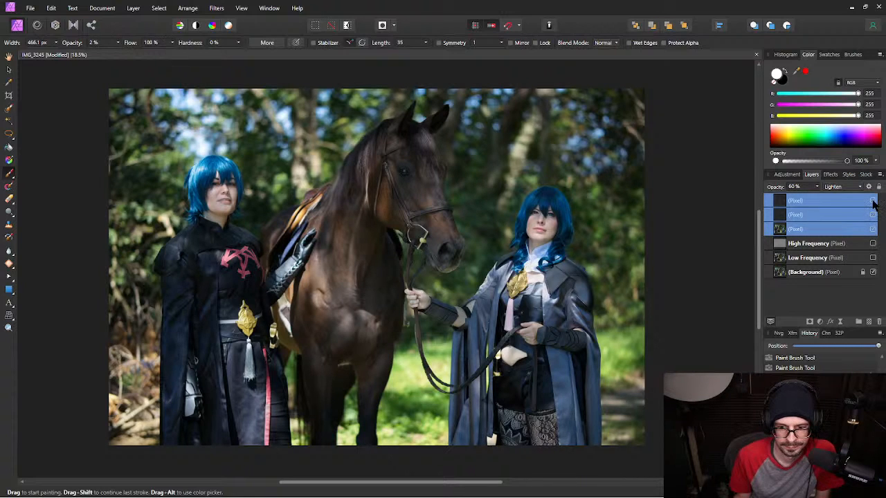
{"action": "left_click", "coordinate": [873, 200]}
{"action": "left_click", "coordinate": [872, 201]}
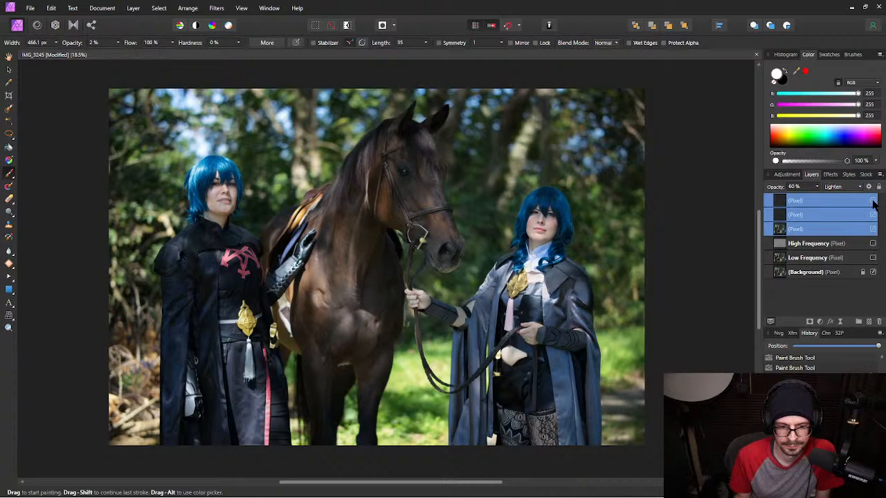
{"action": "left_click", "coordinate": [873, 200]}
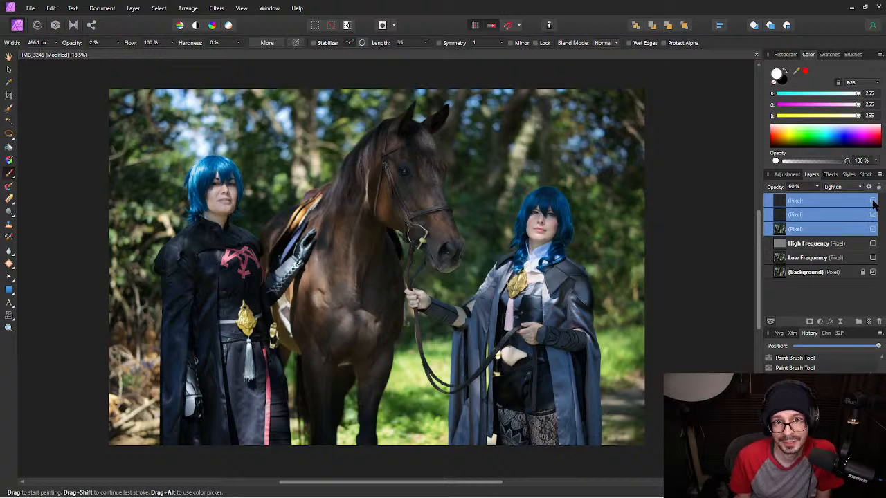
{"action": "left_click", "coordinate": [872, 200]}
{"action": "left_click", "coordinate": [873, 200]}
{"action": "left_click", "coordinate": [873, 200]}
{"action": "left_click", "coordinate": [872, 201]}
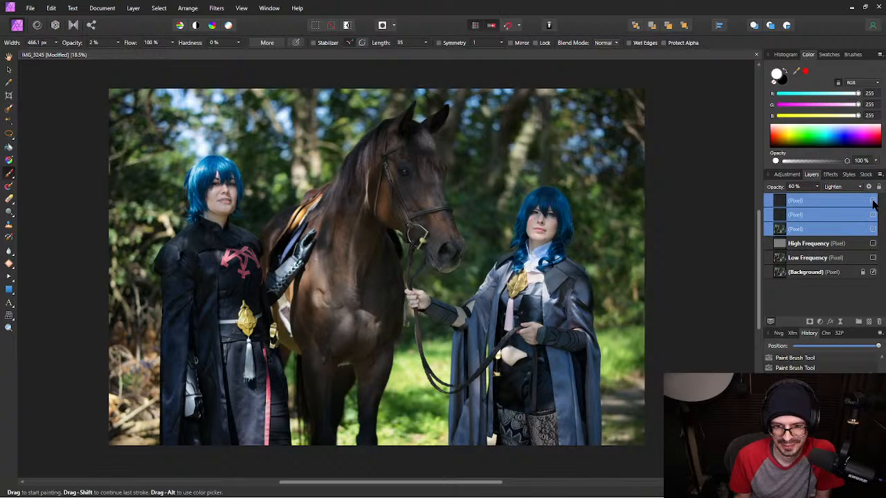
{"action": "left_click", "coordinate": [873, 201]}
{"action": "left_click", "coordinate": [873, 201]}
{"action": "left_click", "coordinate": [872, 201]}
{"action": "left_click", "coordinate": [873, 201]}
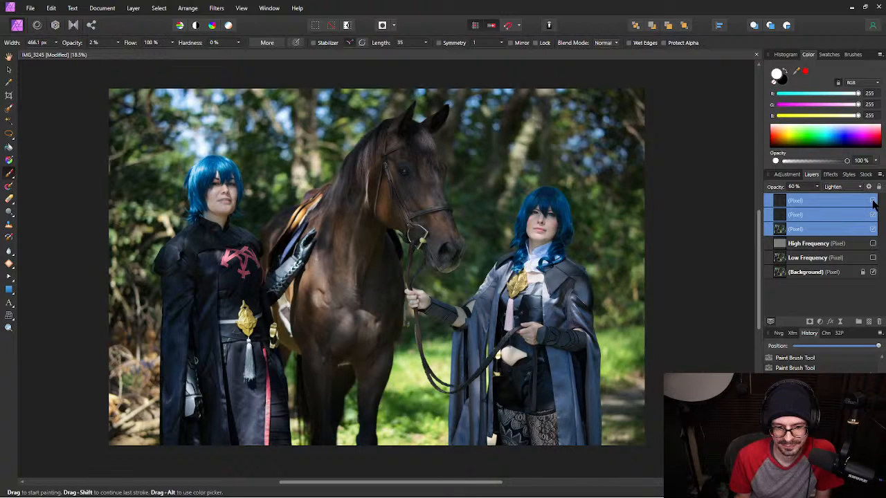